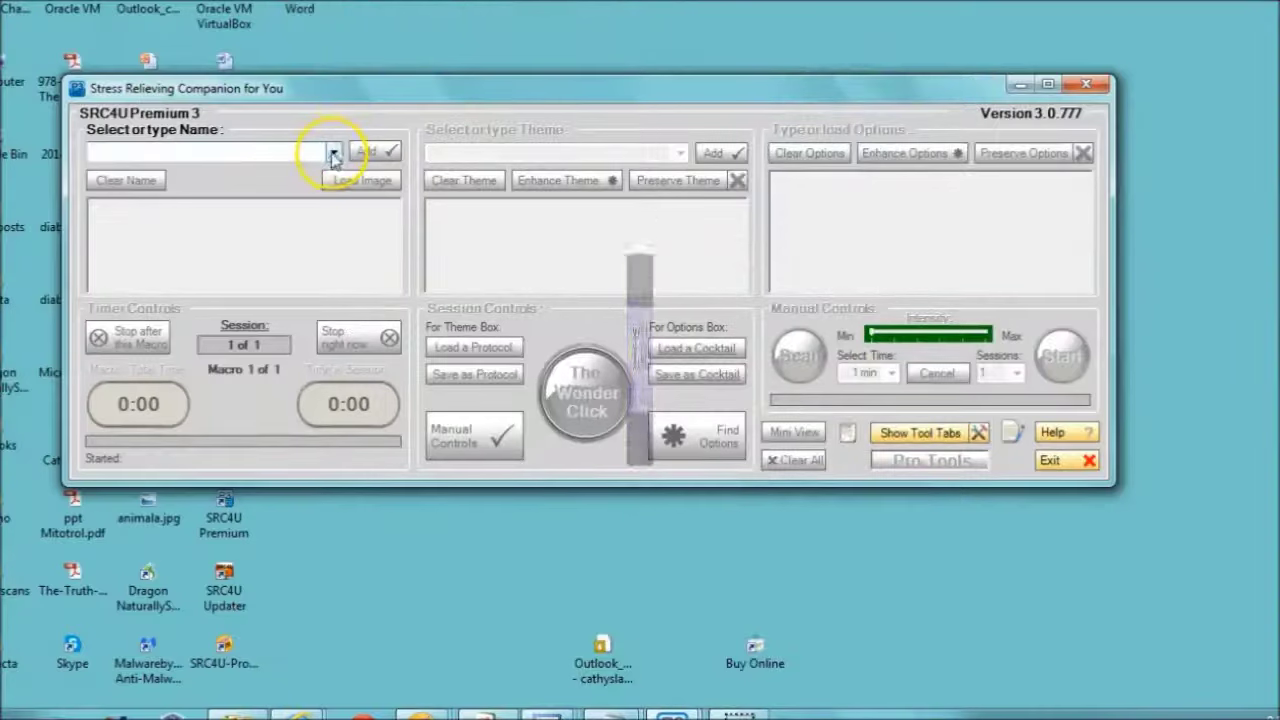
Select My Client Group as the name and add it to the session's name list.
click(331, 151)
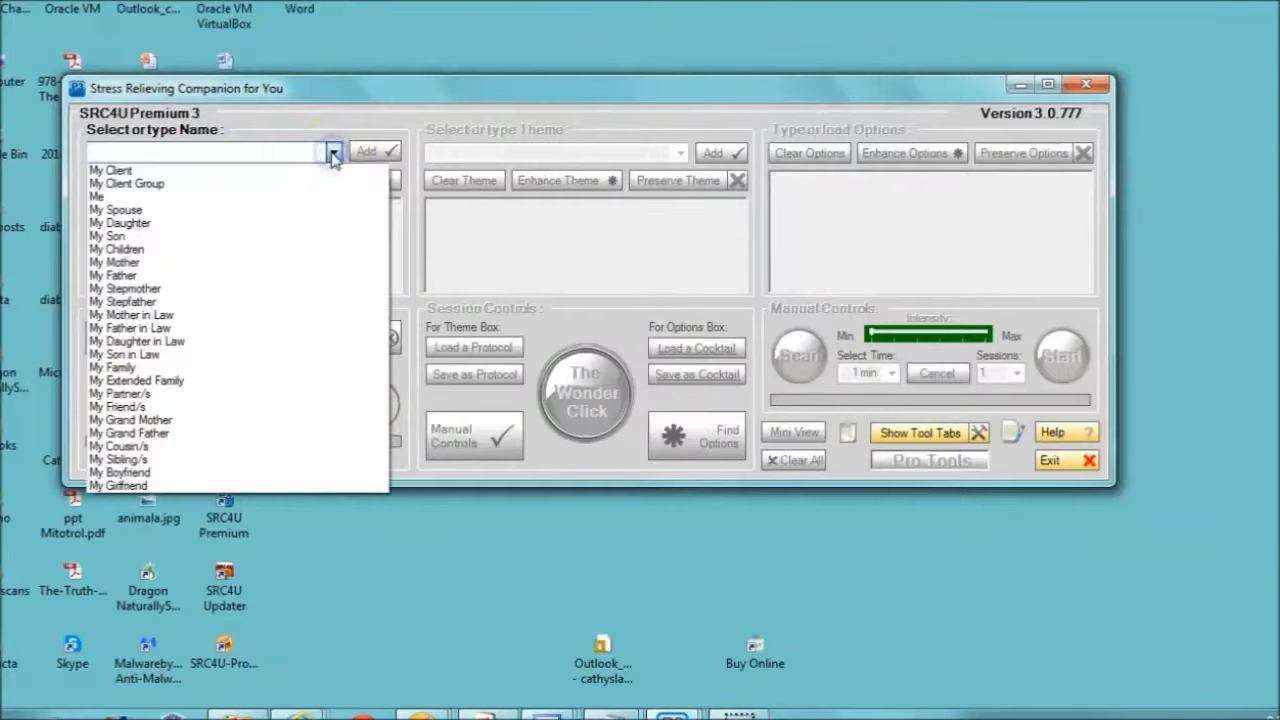
click(296, 184)
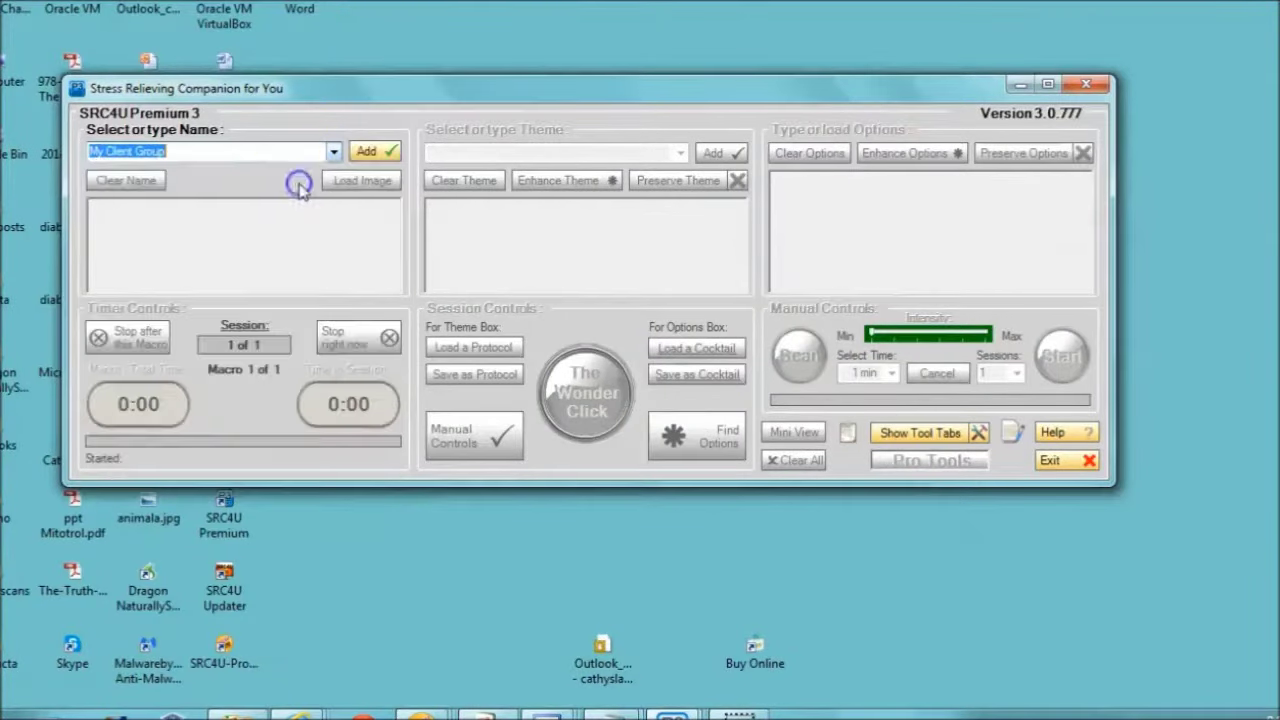
click(366, 152)
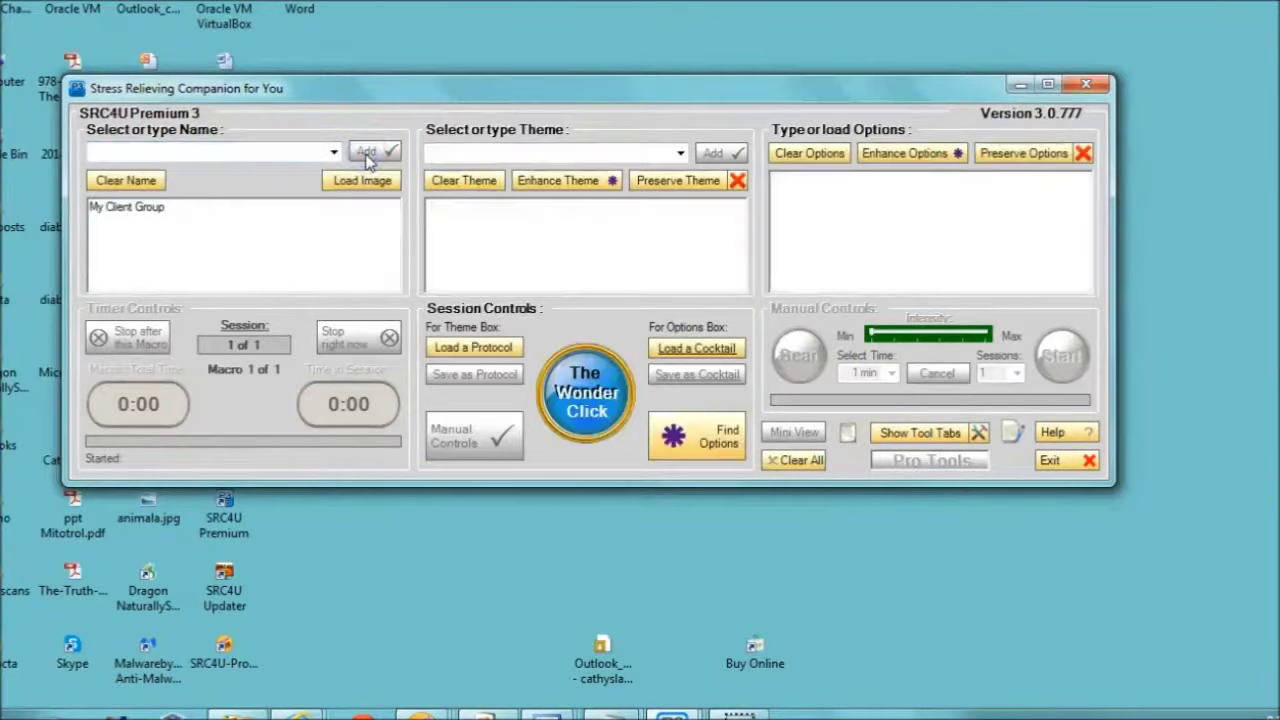
click(354, 232)
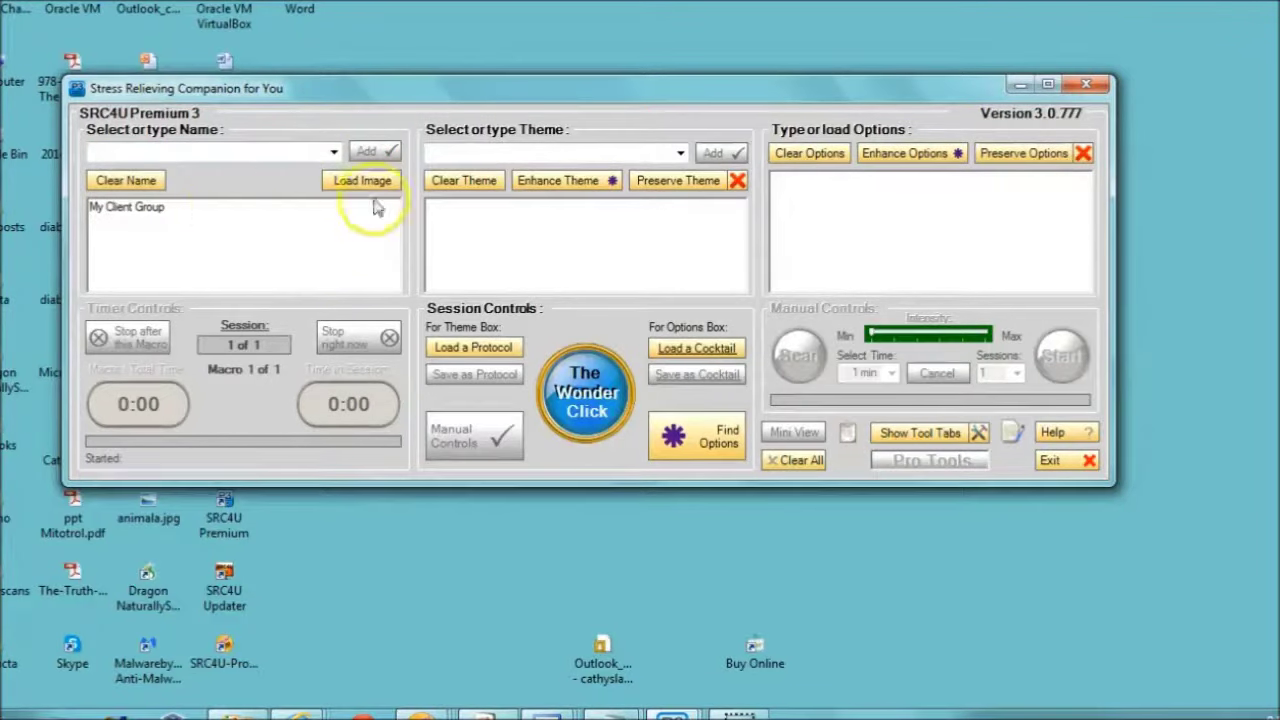
click(192, 211)
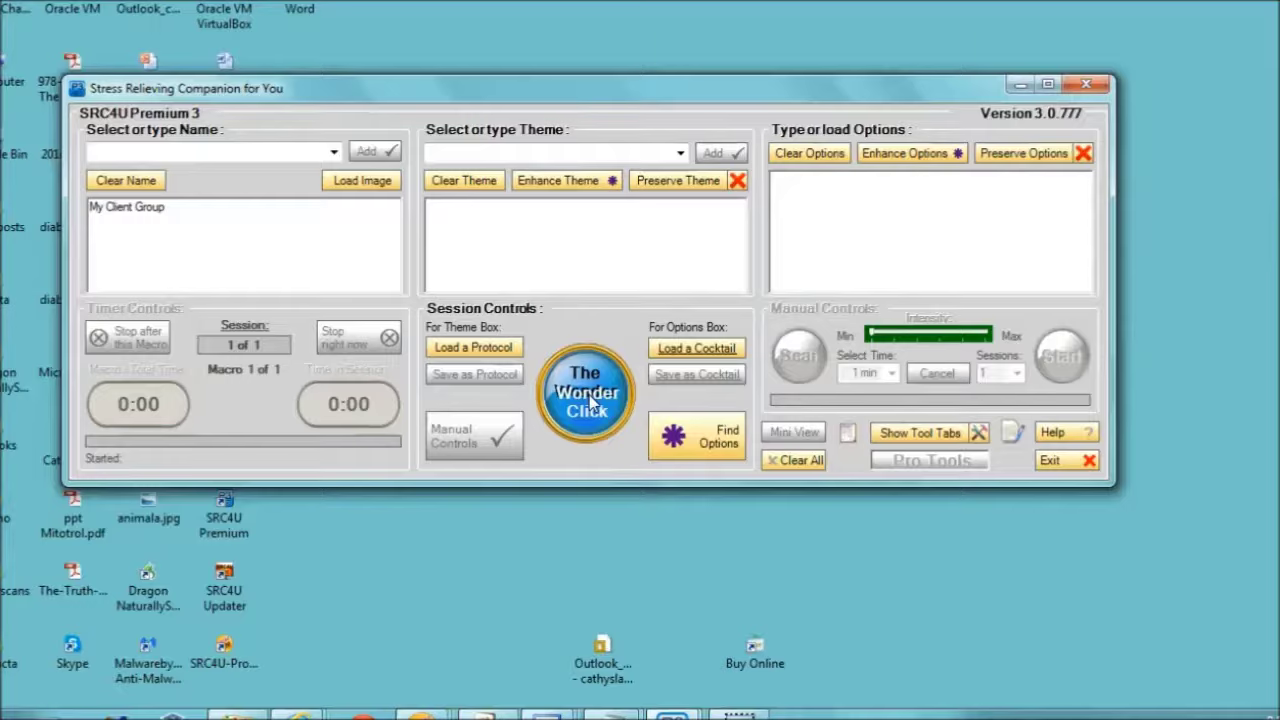
Switch to Word to view Pro.doc, then run an options search on its list of tool names and add the results.
mouse_move(548, 712)
click(285, 650)
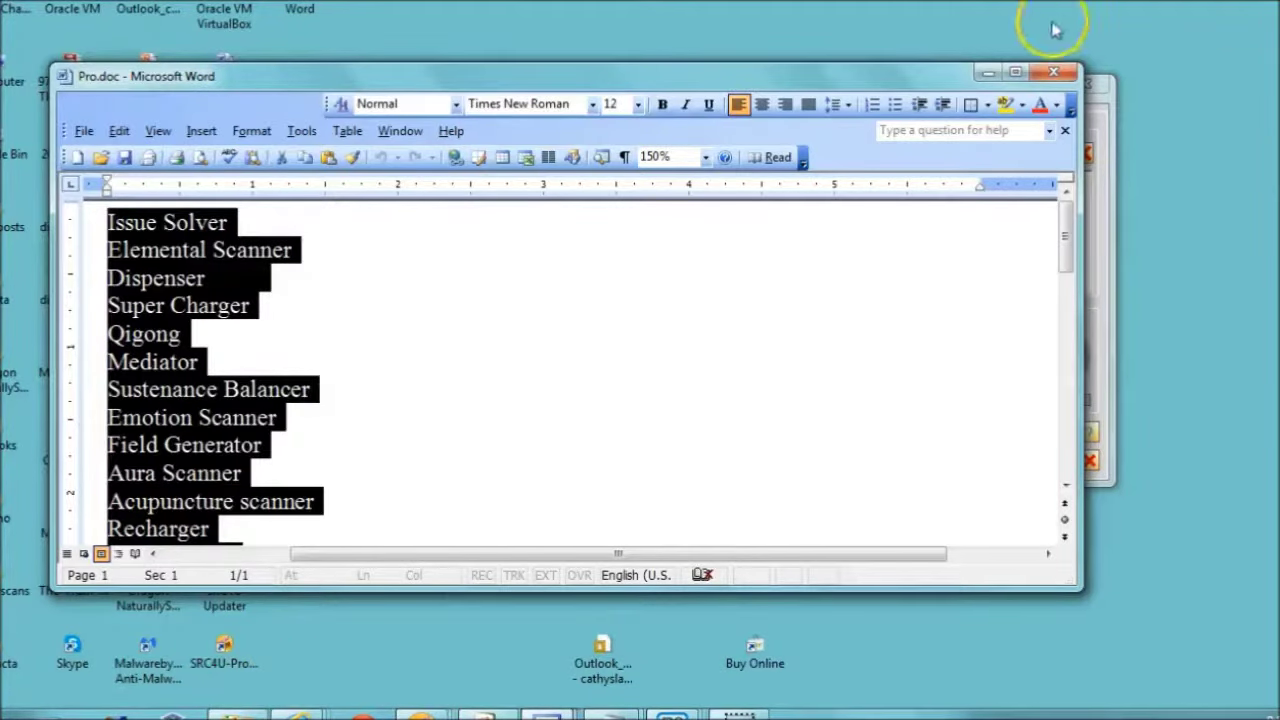
click(987, 74)
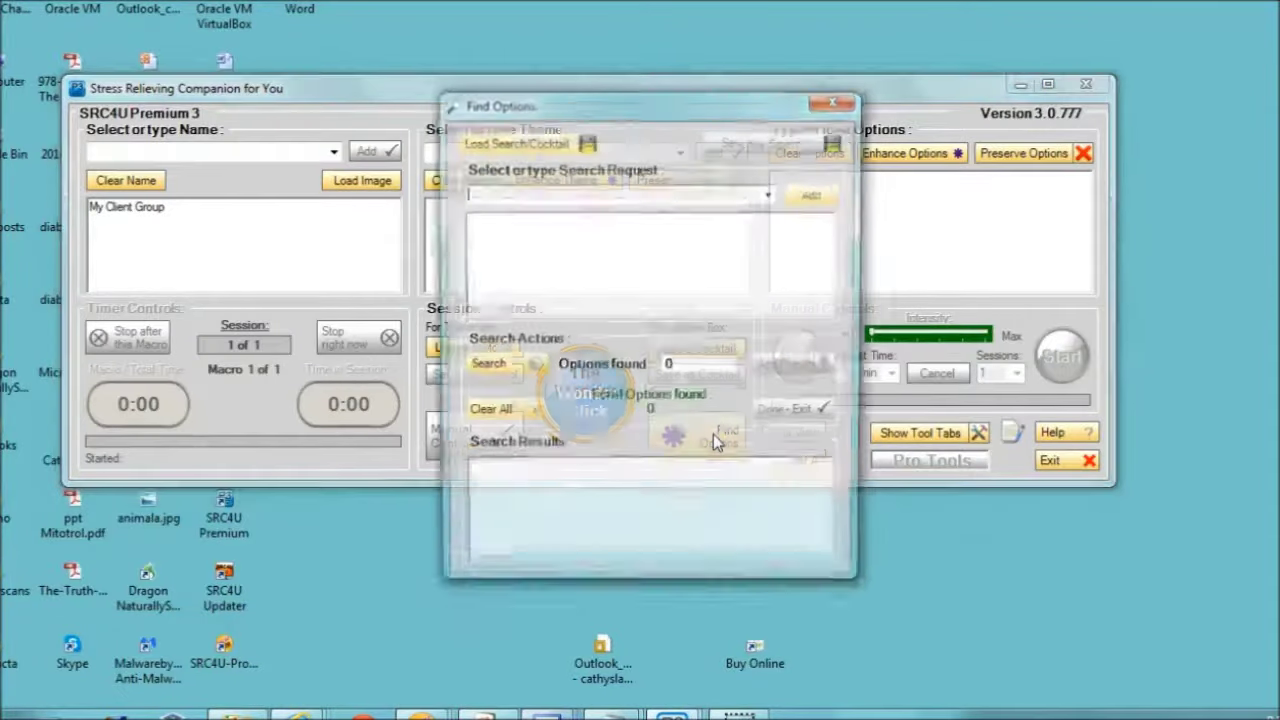
text(Pathogen Panel)
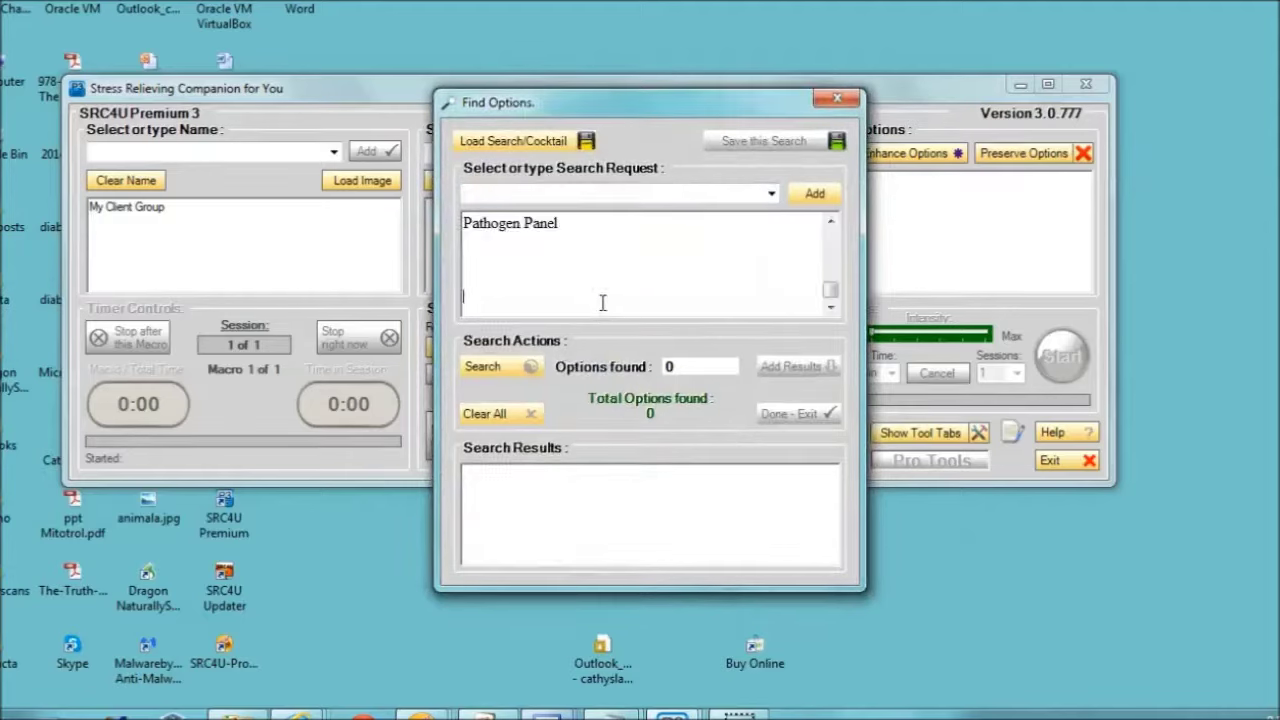
click(475, 368)
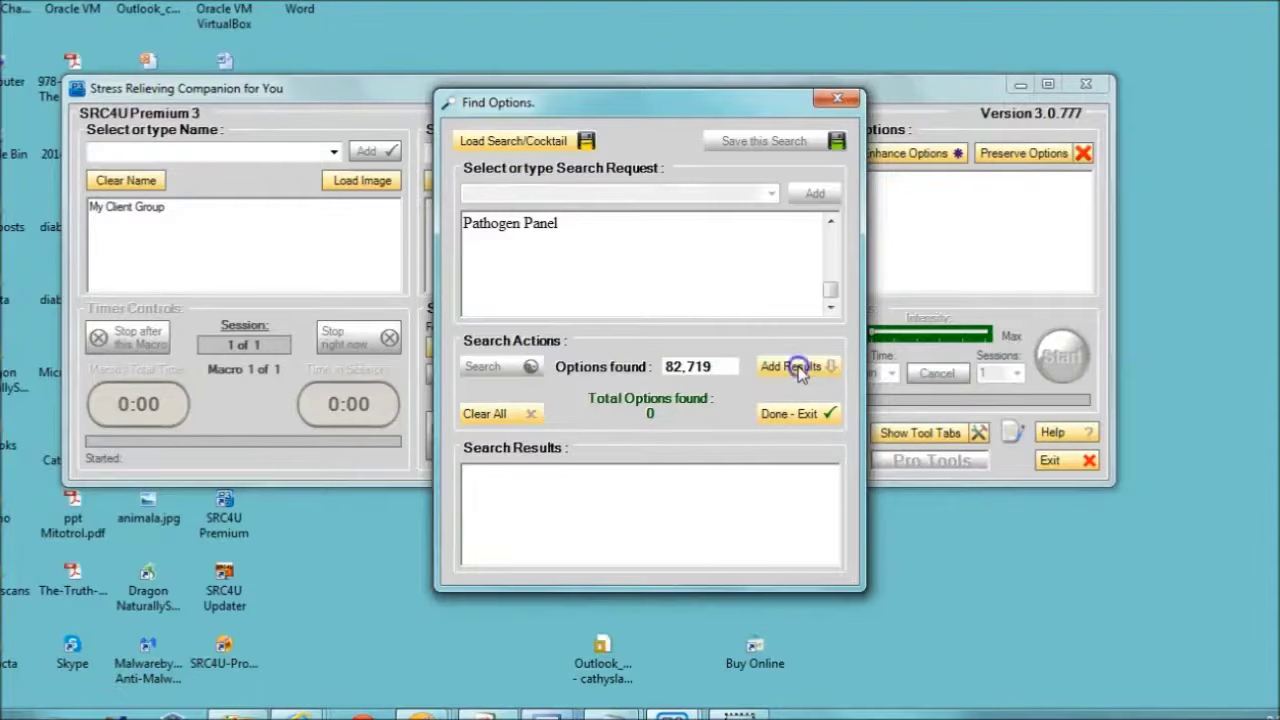
click(790, 366)
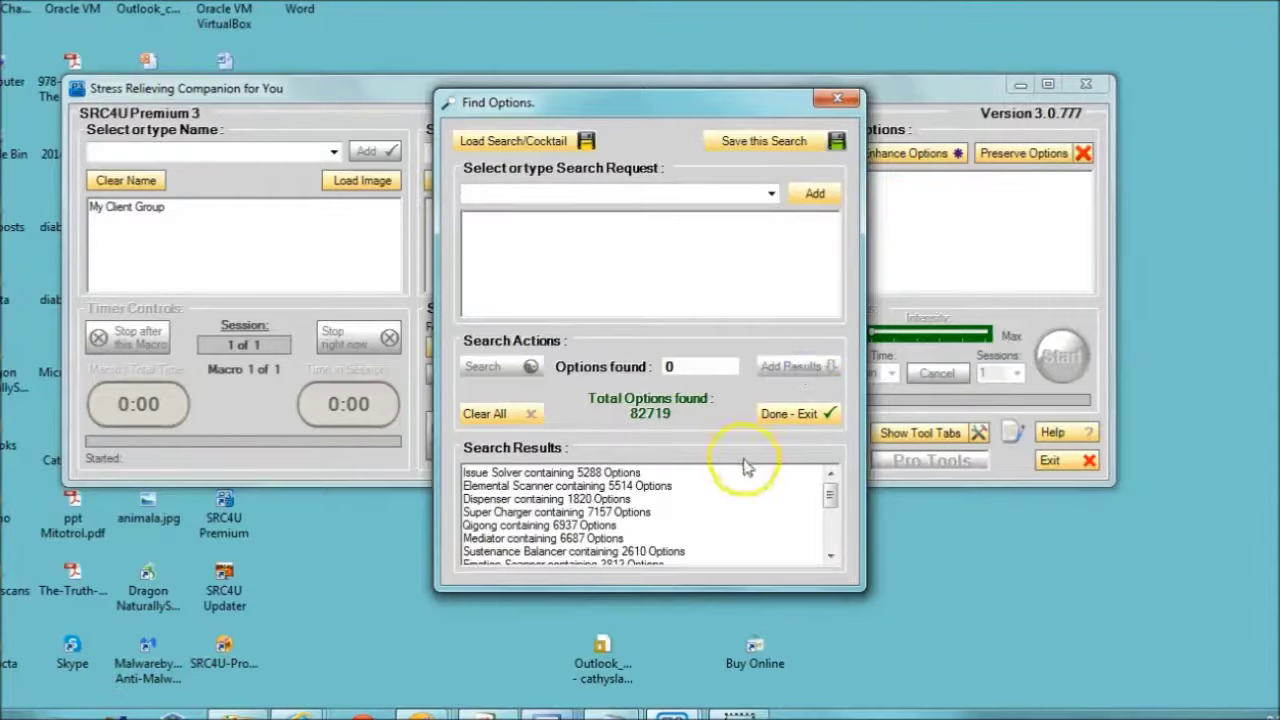
Examine the options listed for each Pro tool down to Pathogen Panel, and close the search window.
click(829, 555)
click(829, 555)
click(829, 555)
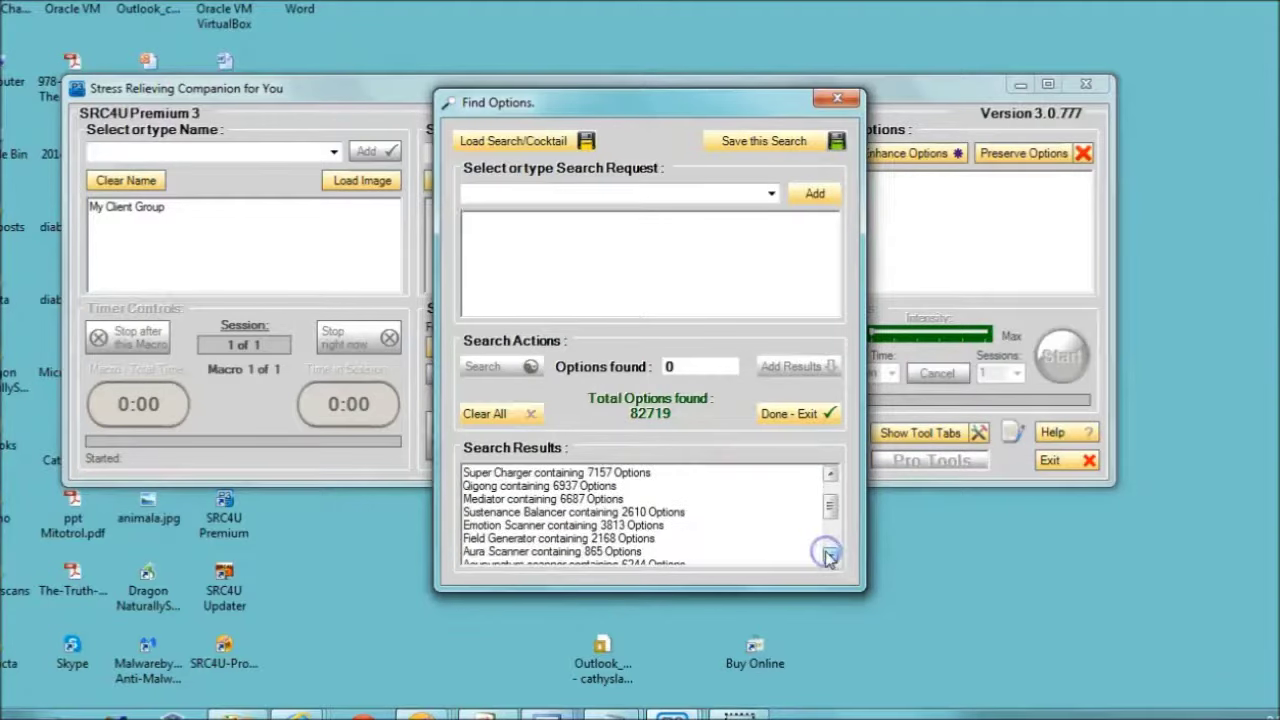
click(829, 555)
click(829, 555)
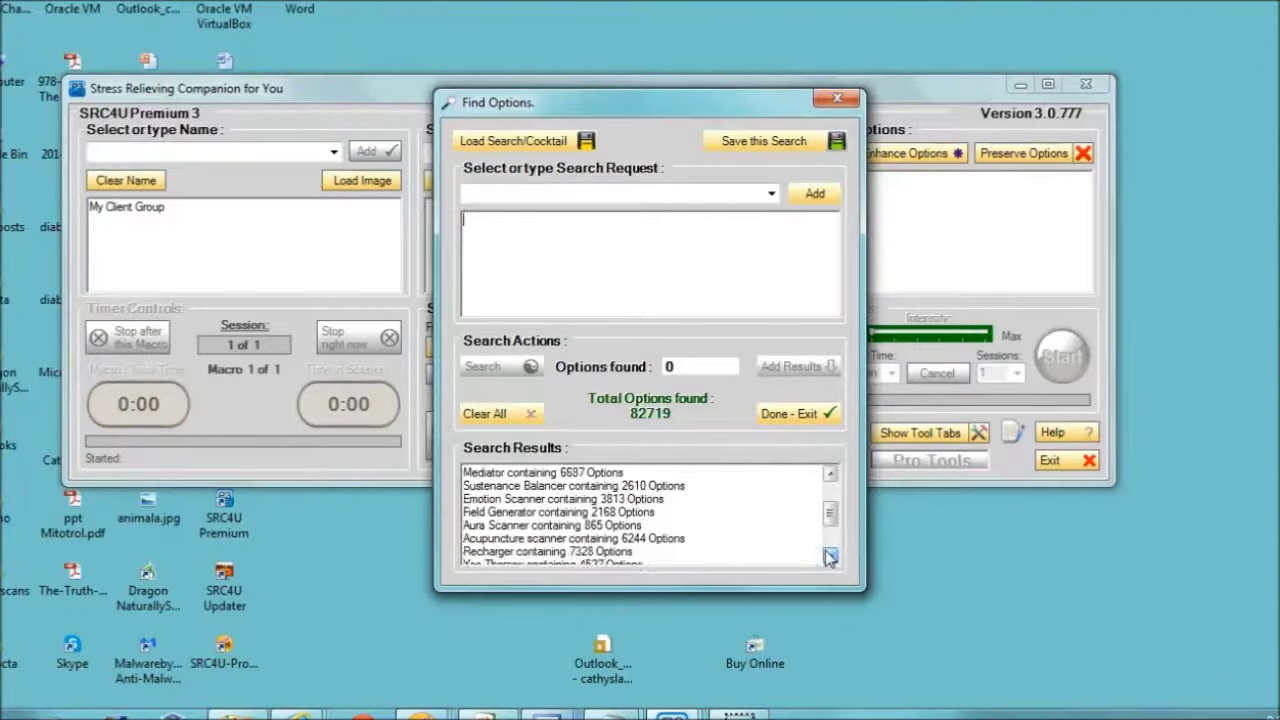
click(829, 555)
click(829, 555)
click(829, 555)
click(829, 555)
click(829, 555)
click(829, 555)
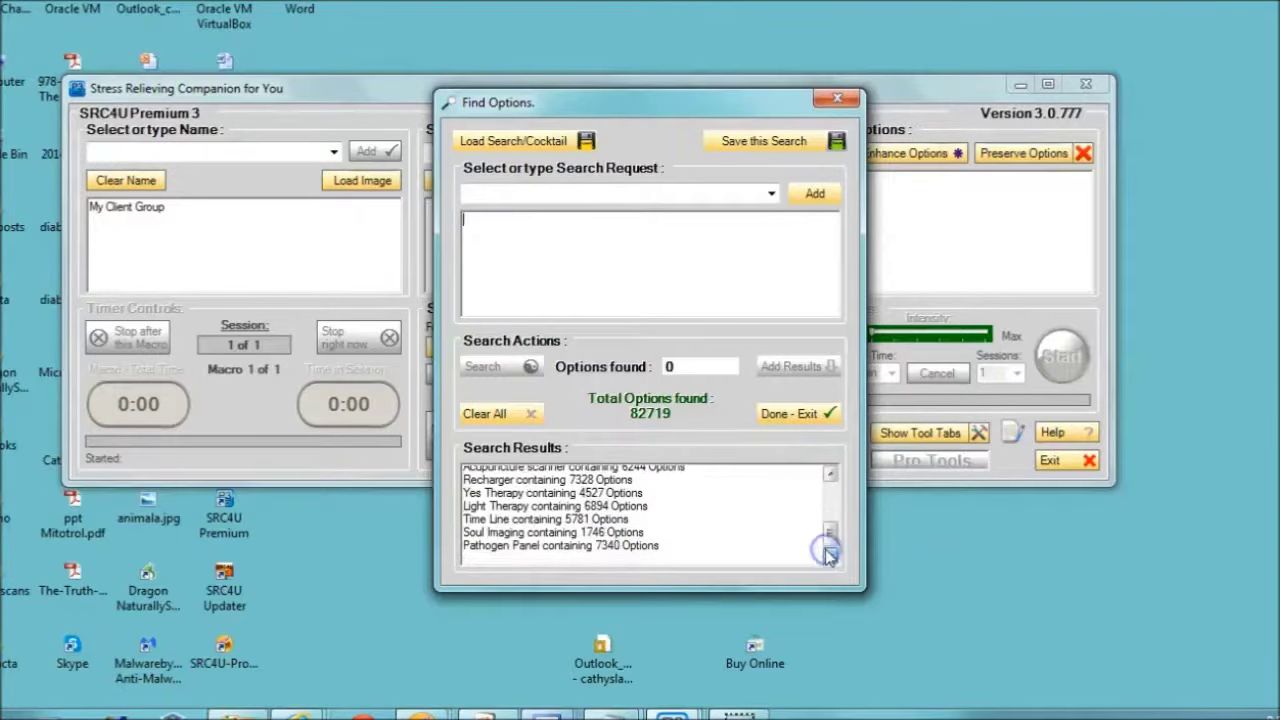
click(830, 98)
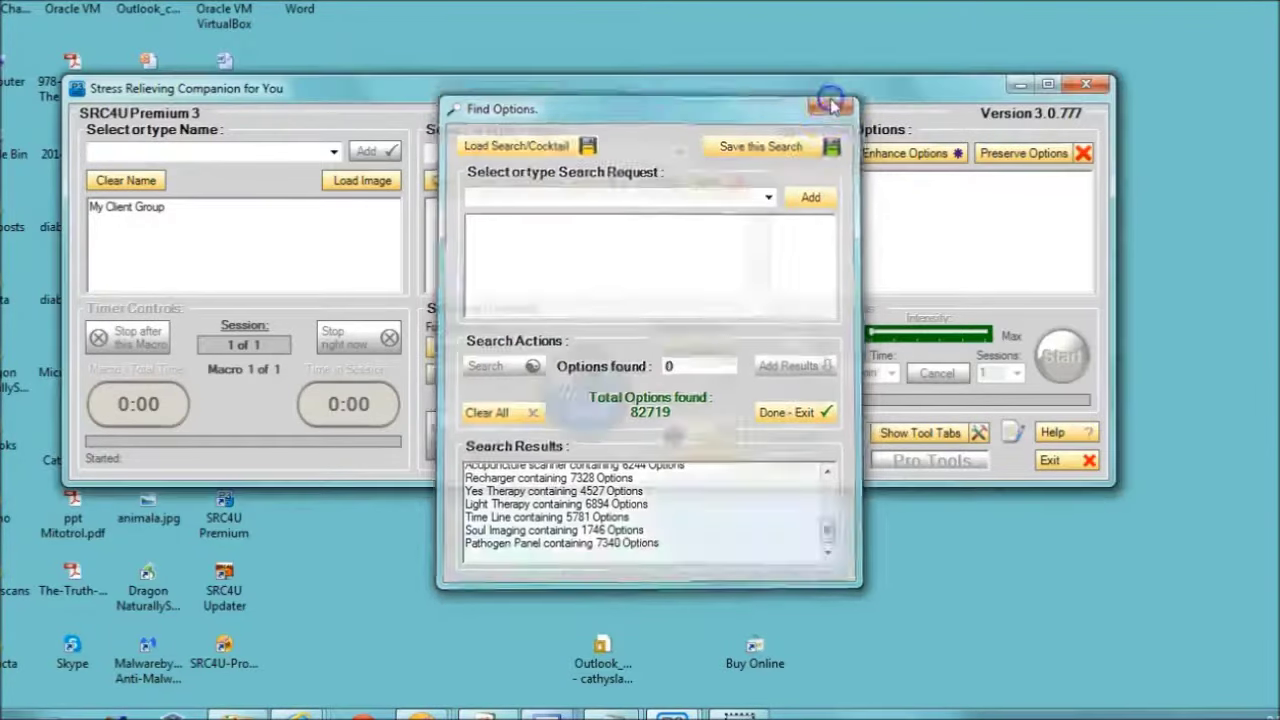
Start an Aura Scanner session for My Client Group from the SRC4U Pro Tools Menu and minimize both windows.
mouse_move(545, 715)
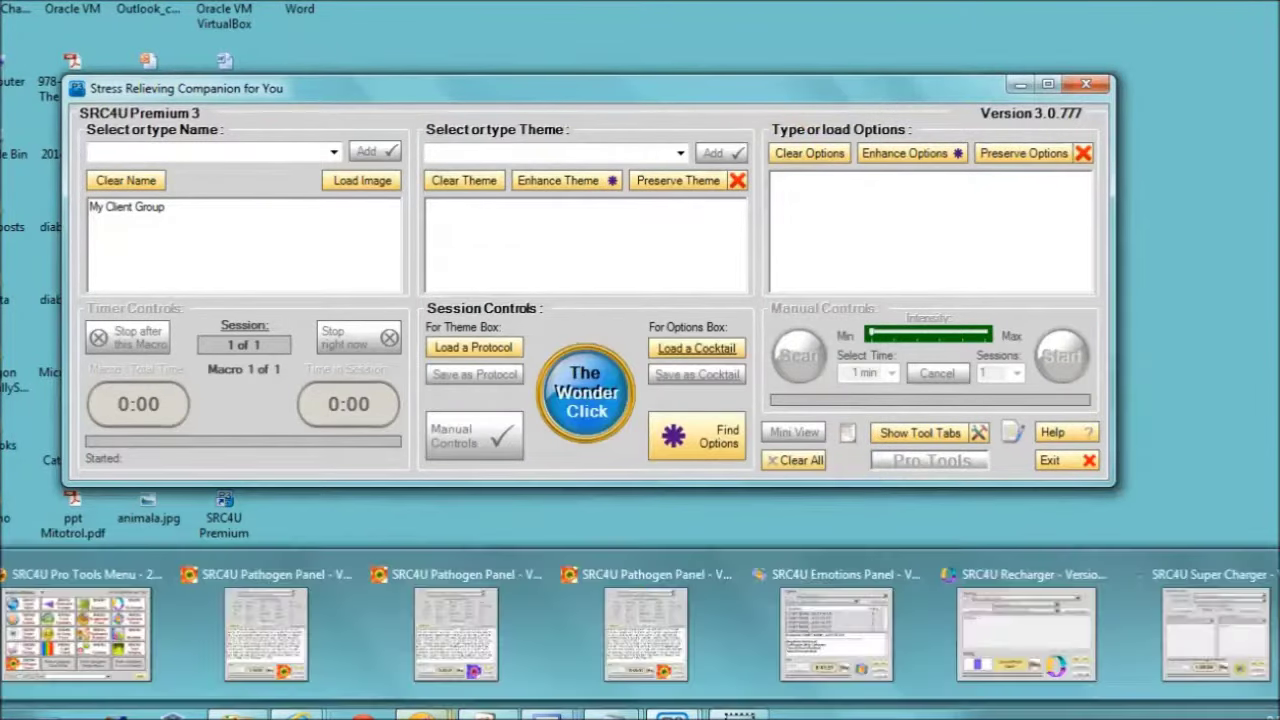
click(64, 627)
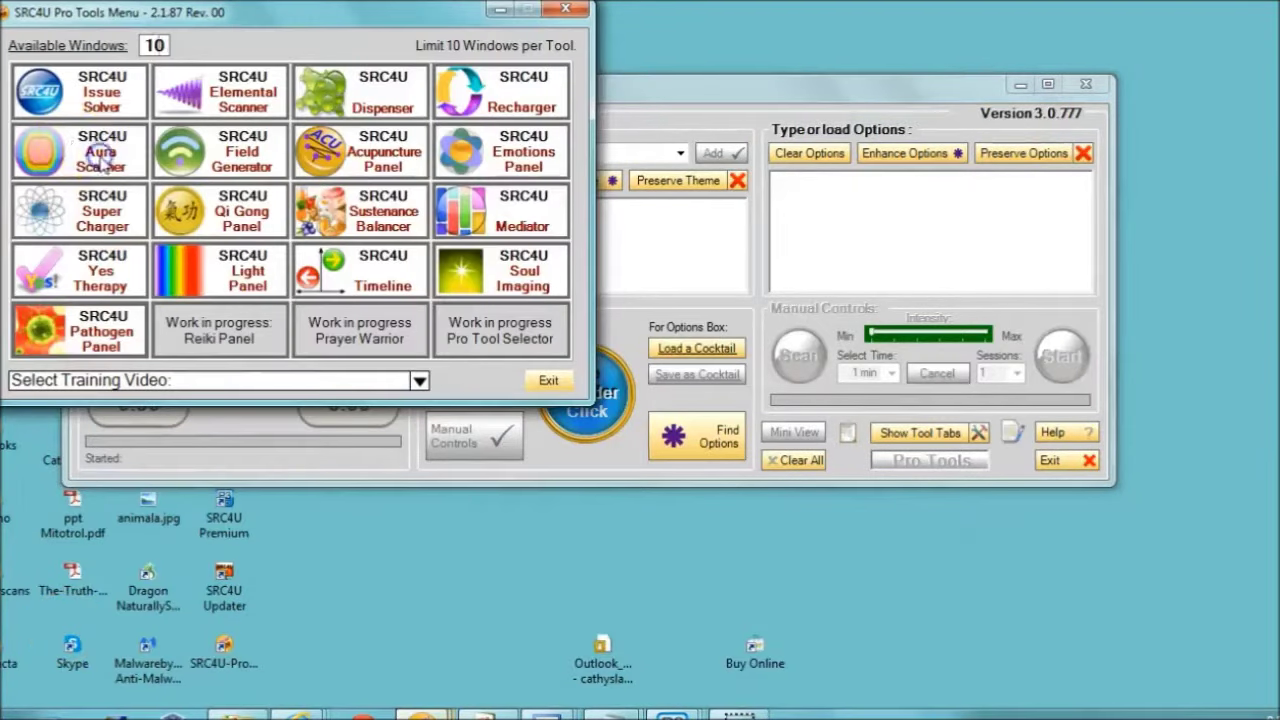
click(103, 157)
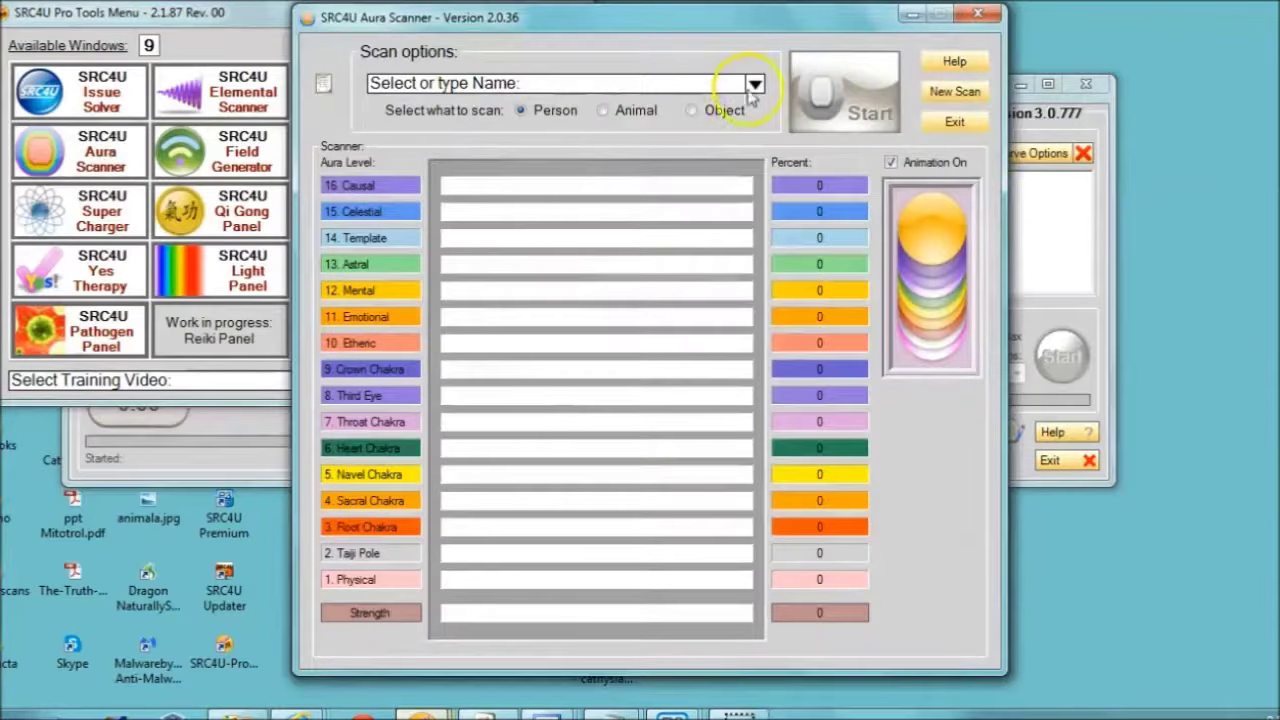
click(754, 86)
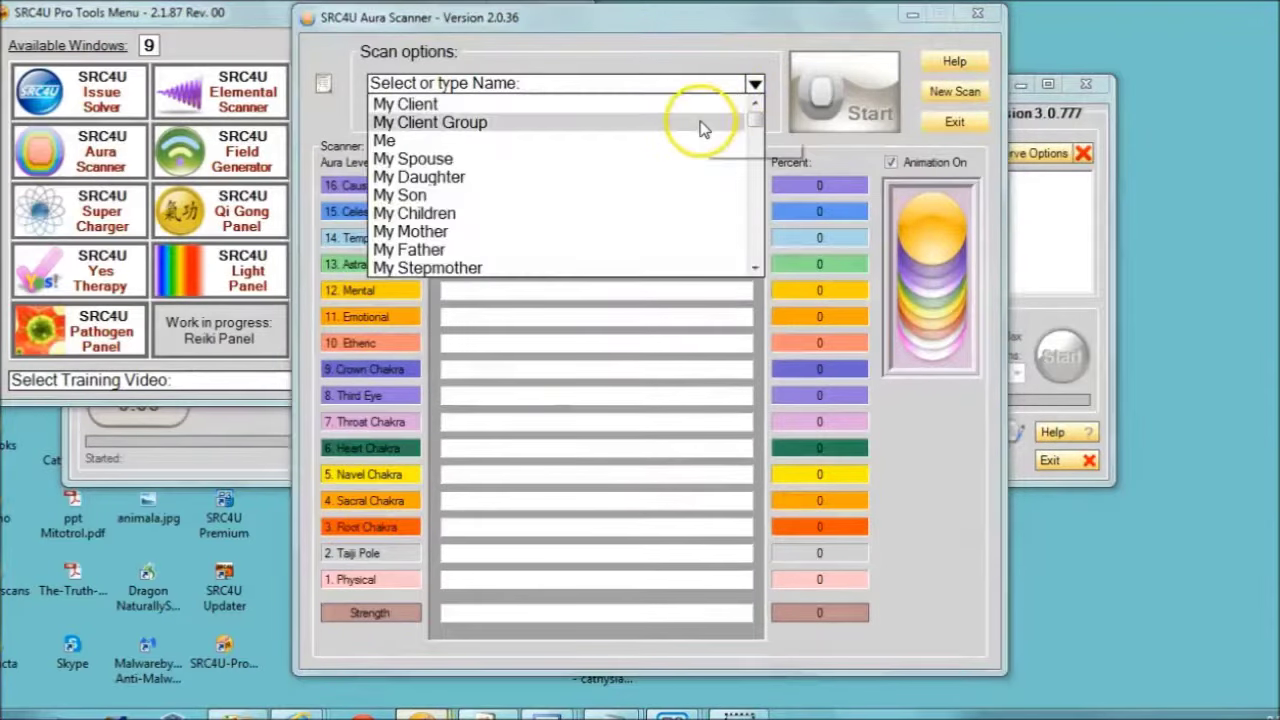
click(703, 128)
click(835, 92)
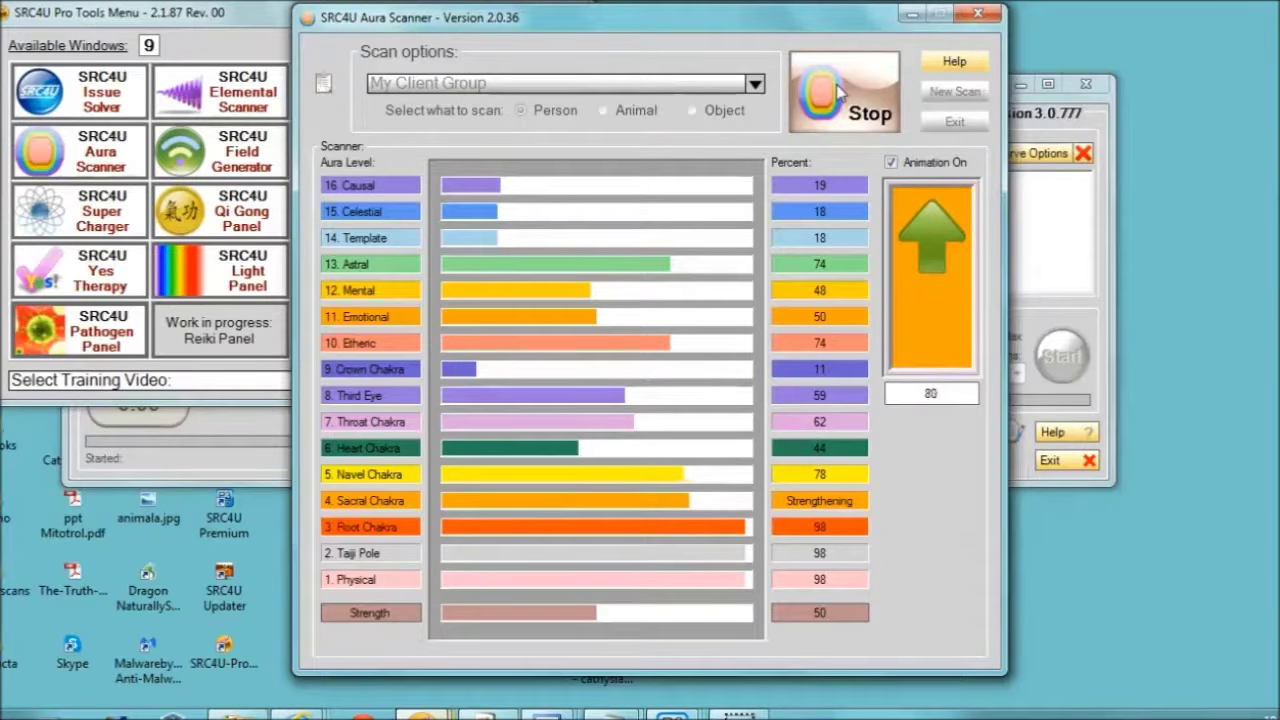
click(913, 17)
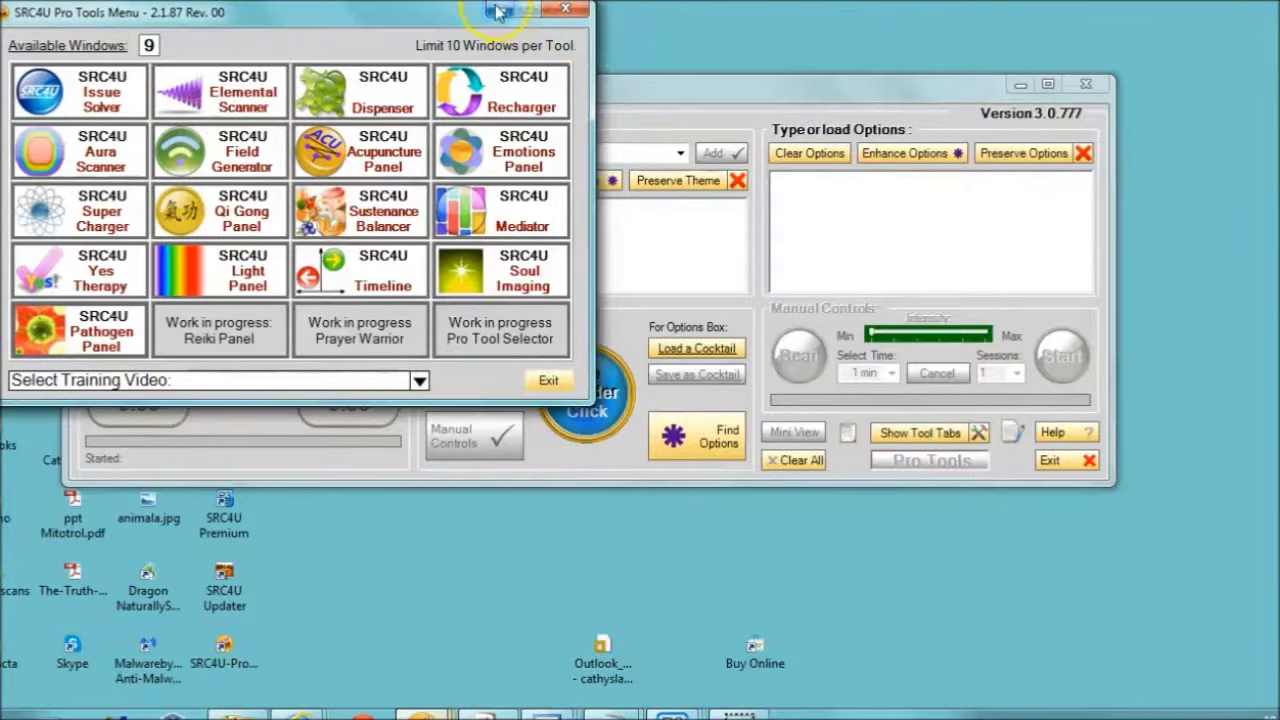
click(497, 12)
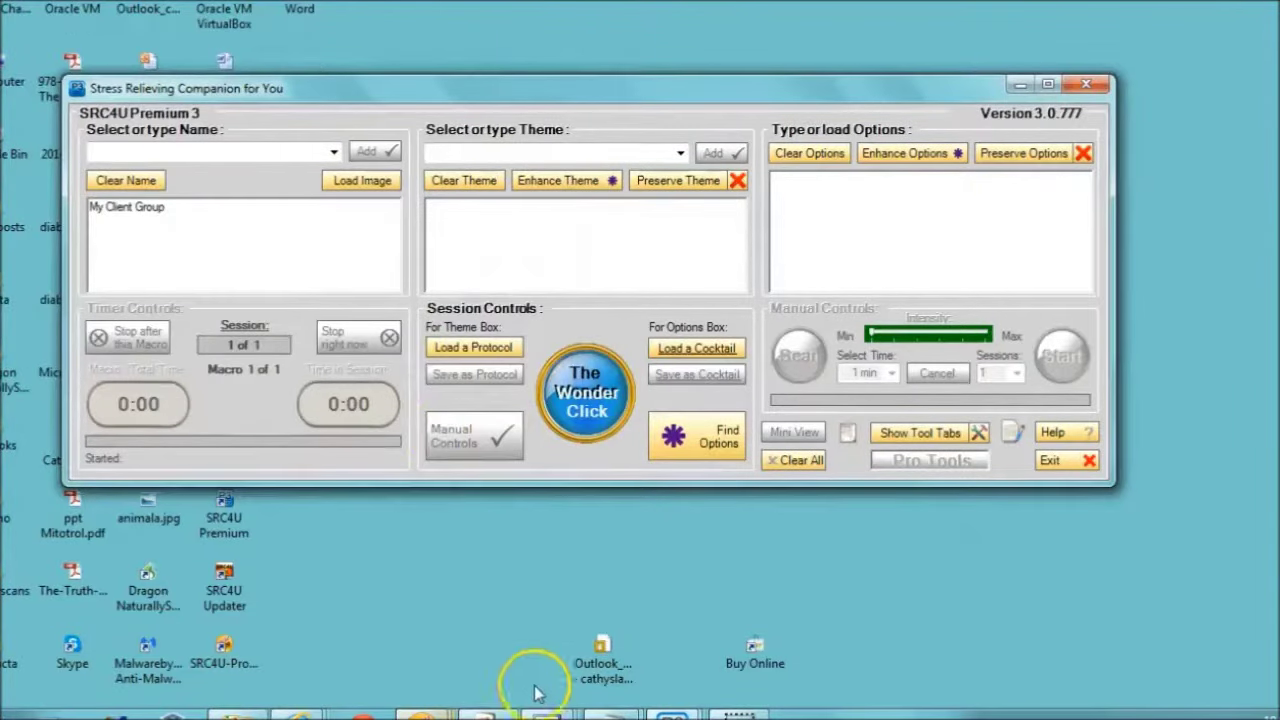
Run an options search on the full list from ENERGY BALANCING NUMBERS.doc and add the results.
mouse_move(535, 692)
click(470, 624)
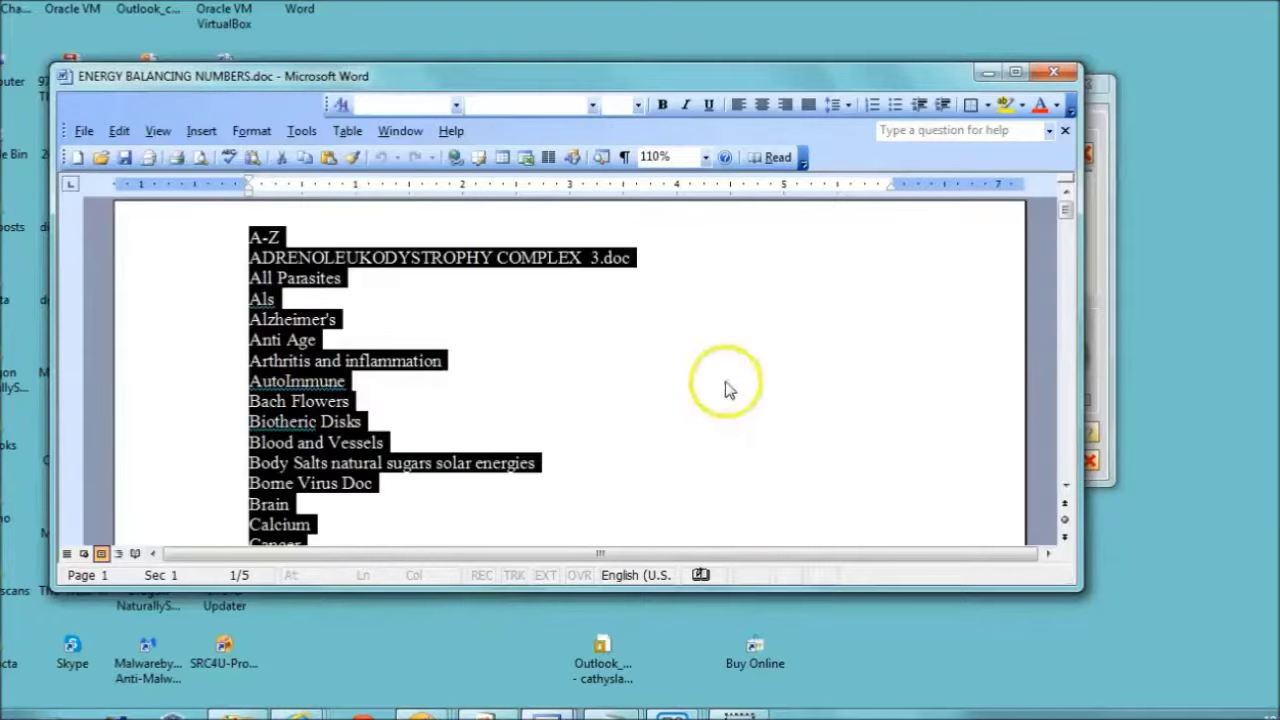
click(987, 76)
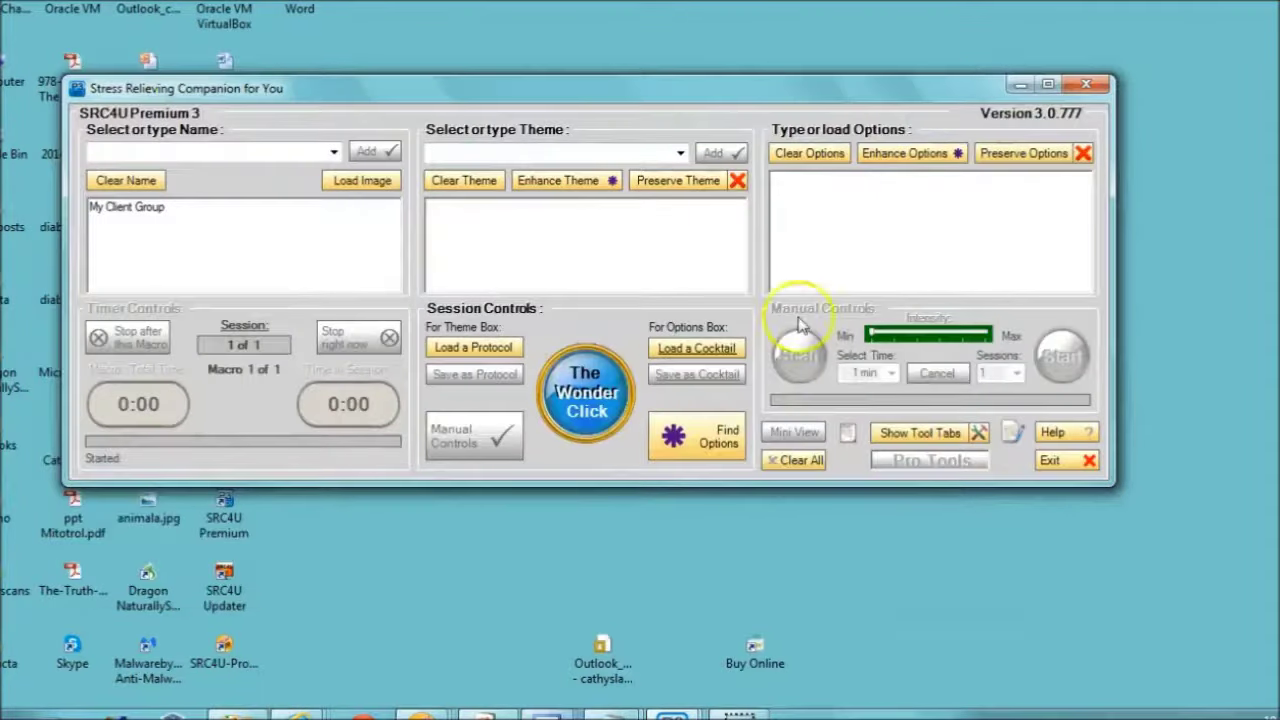
click(723, 437)
click(505, 235)
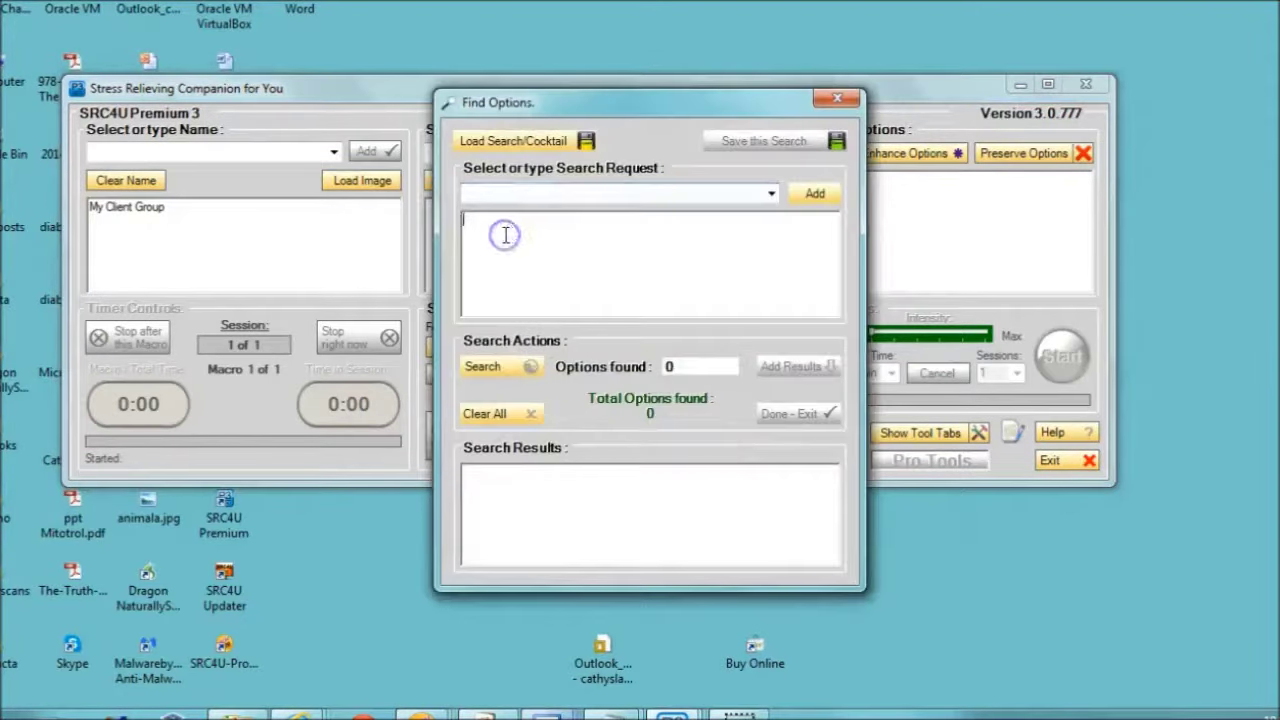
key(ctrl+v)
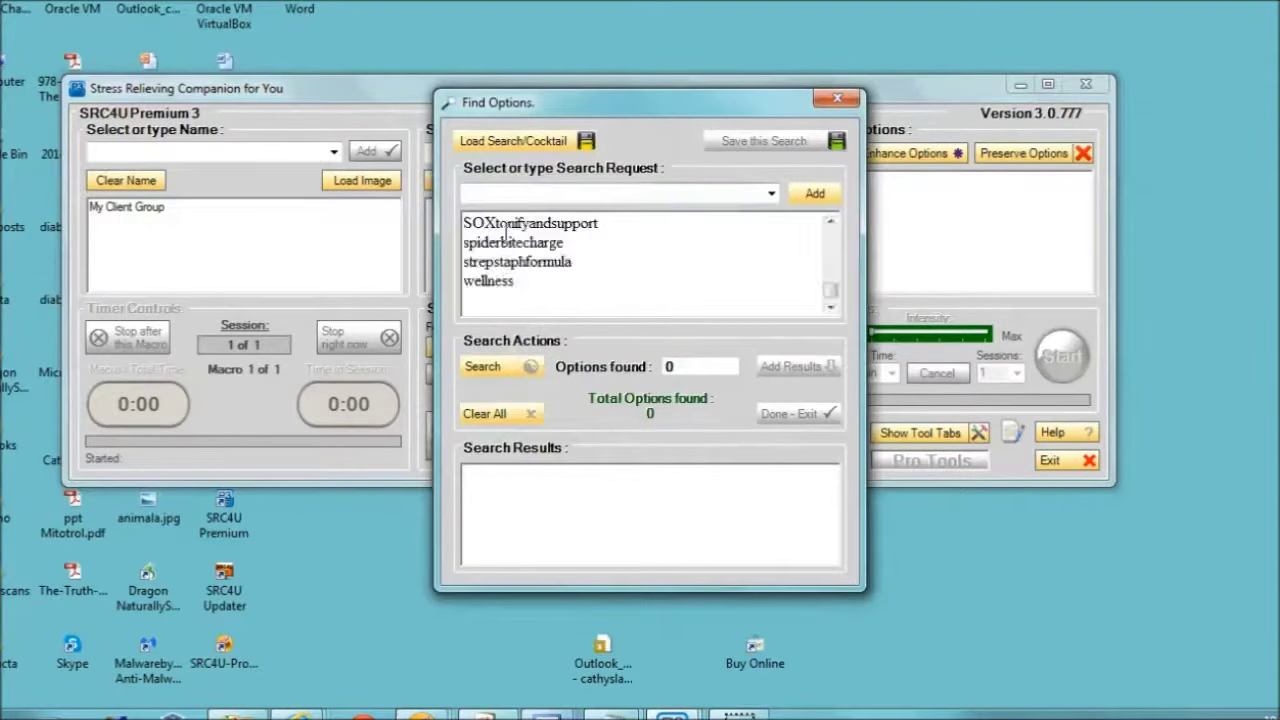
click(485, 368)
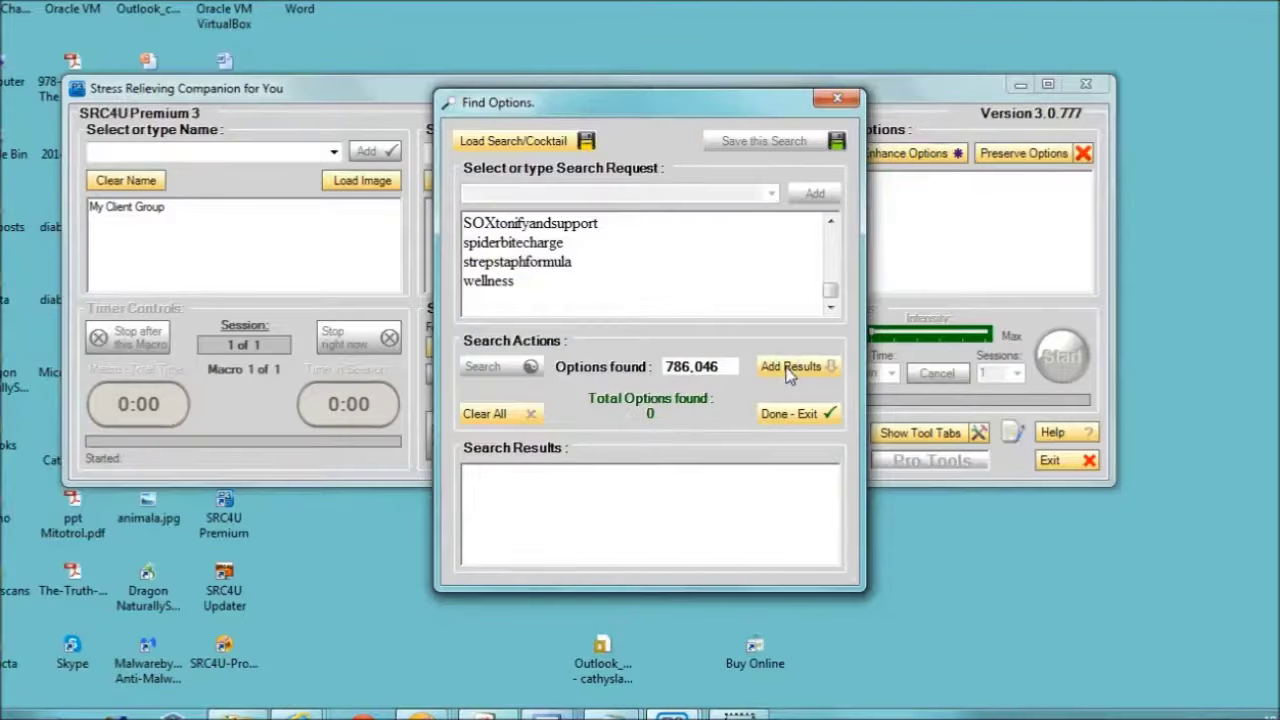
click(789, 372)
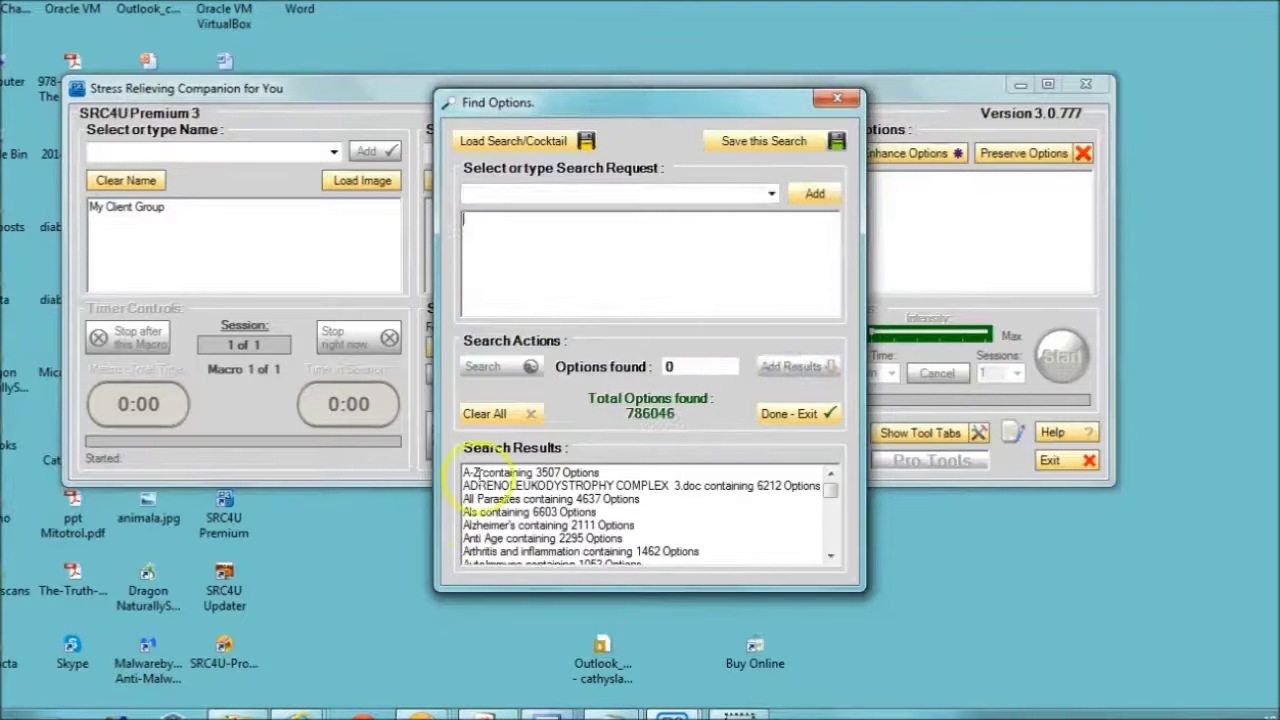
Copy all the search results, close the search window, and paste them into a new Notepad document.
drag(471, 473, 690, 562)
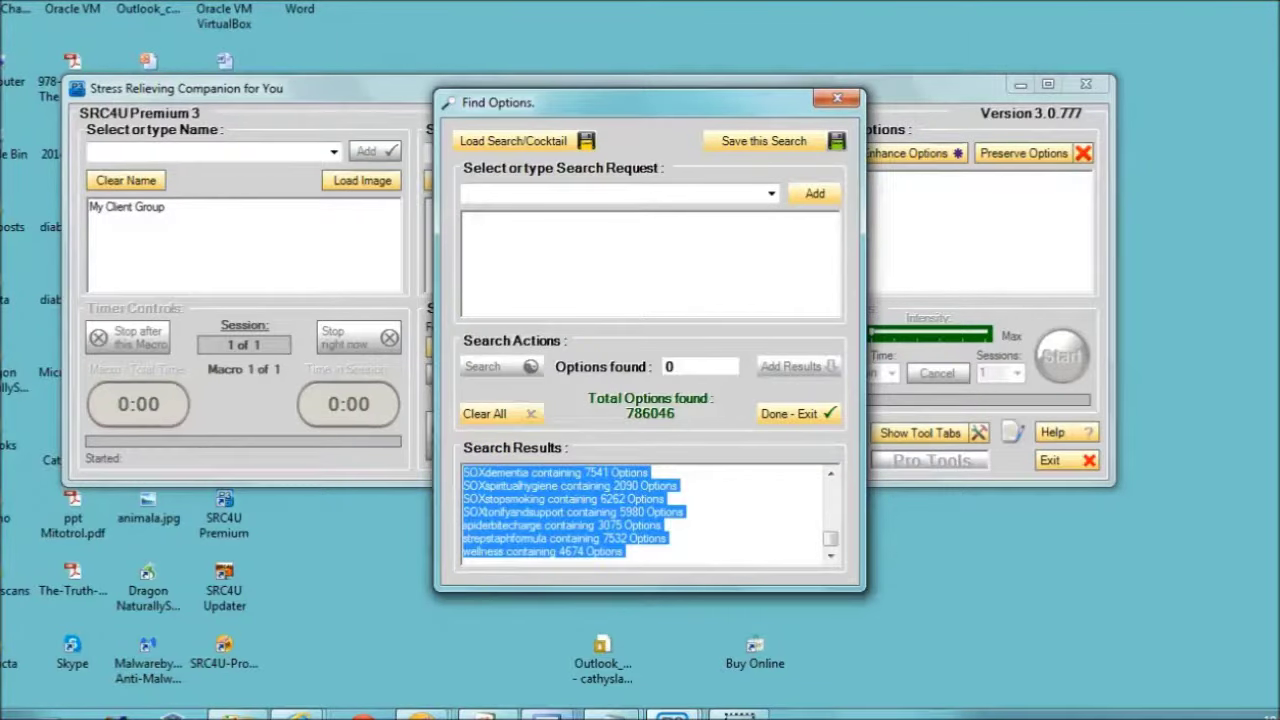
click(836, 99)
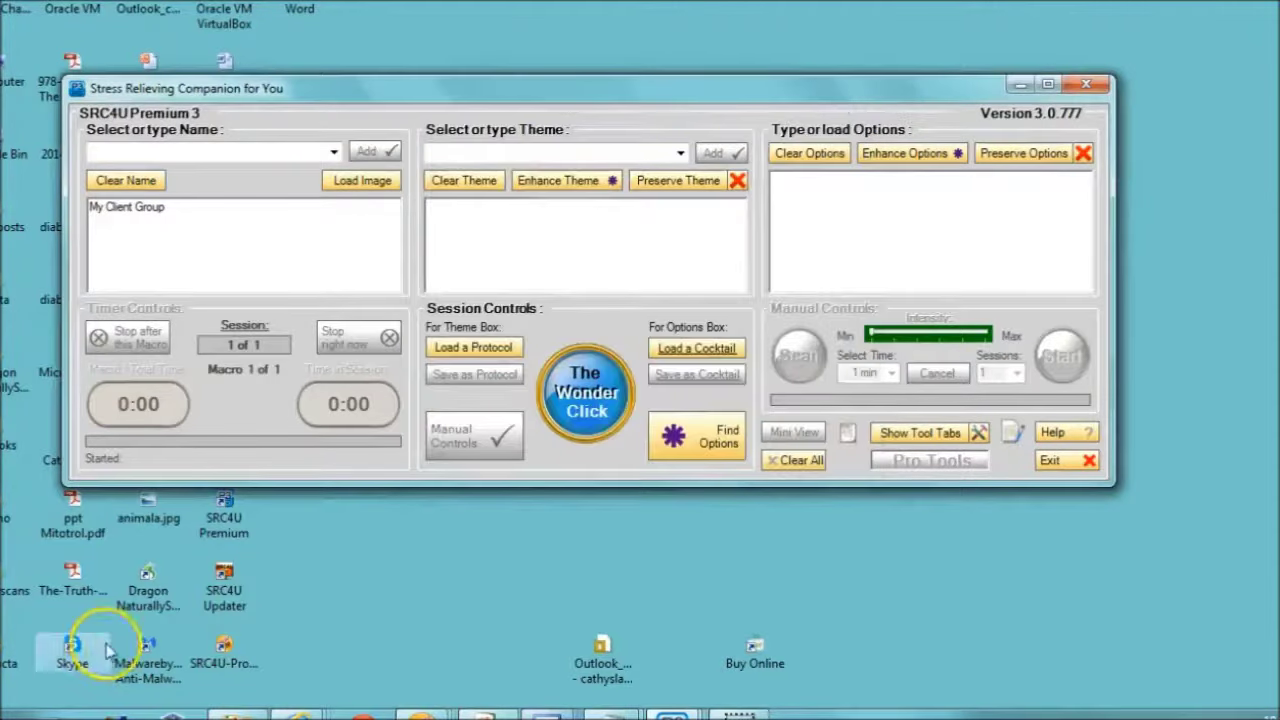
click(18, 708)
click(36, 104)
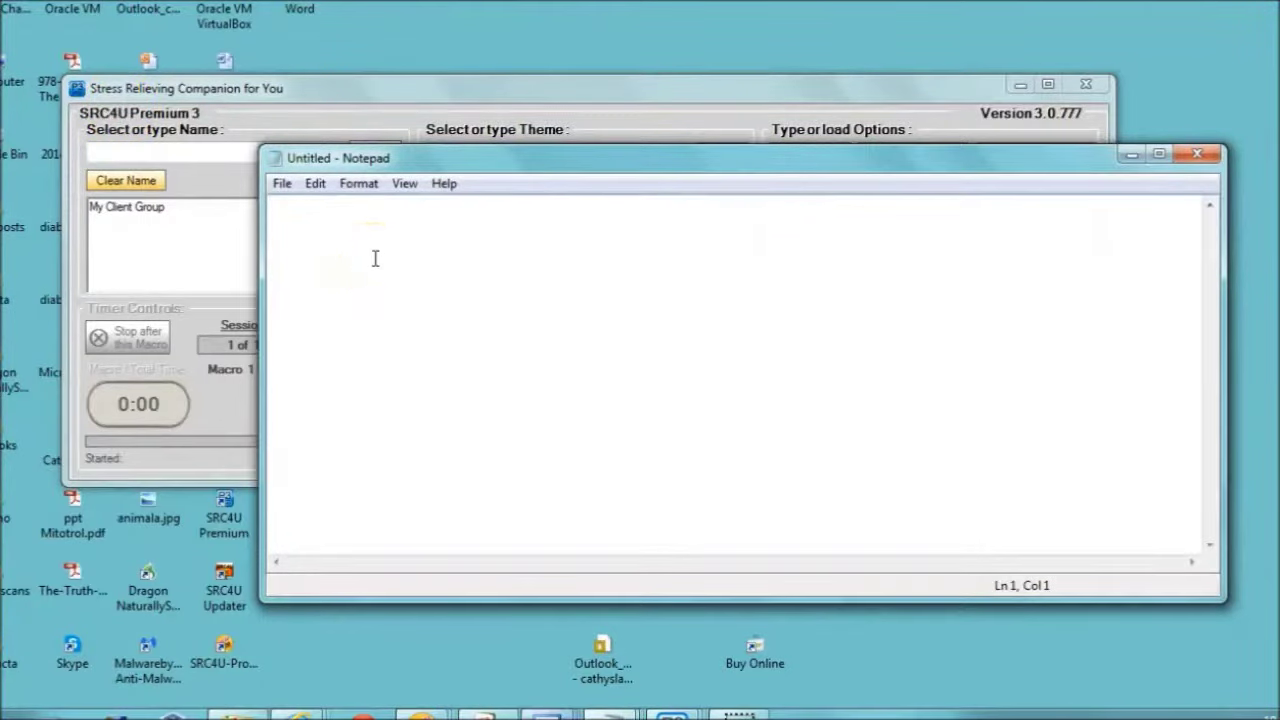
key(ctrl+v)
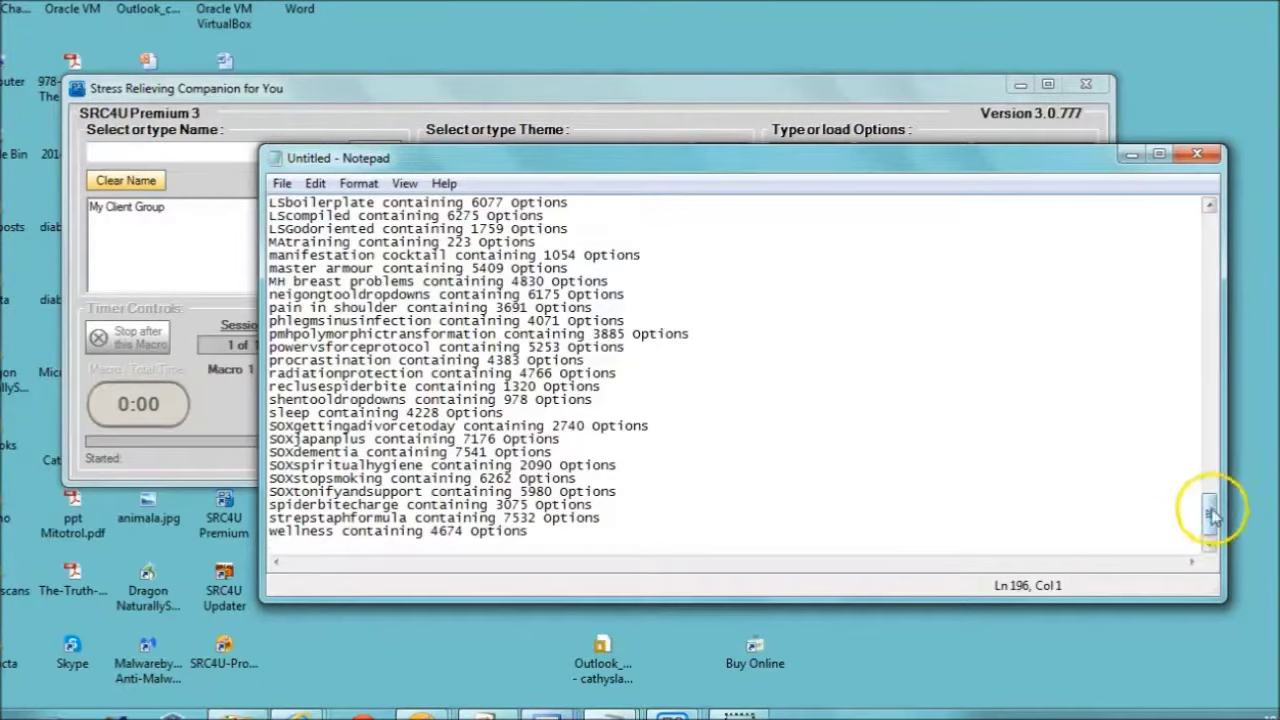
Review the pasted list from its beginning, highlight the word Colors, and minimize Notepad.
drag(1208, 512, 1205, 188)
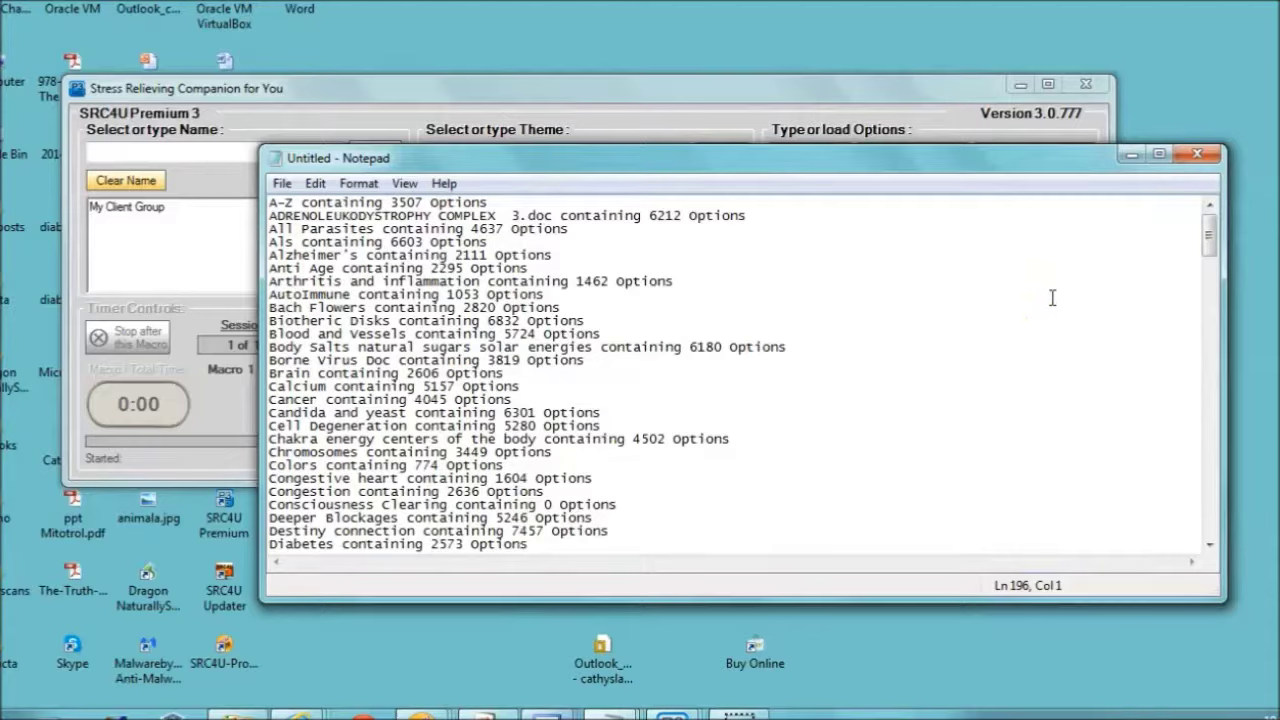
drag(318, 465, 255, 478)
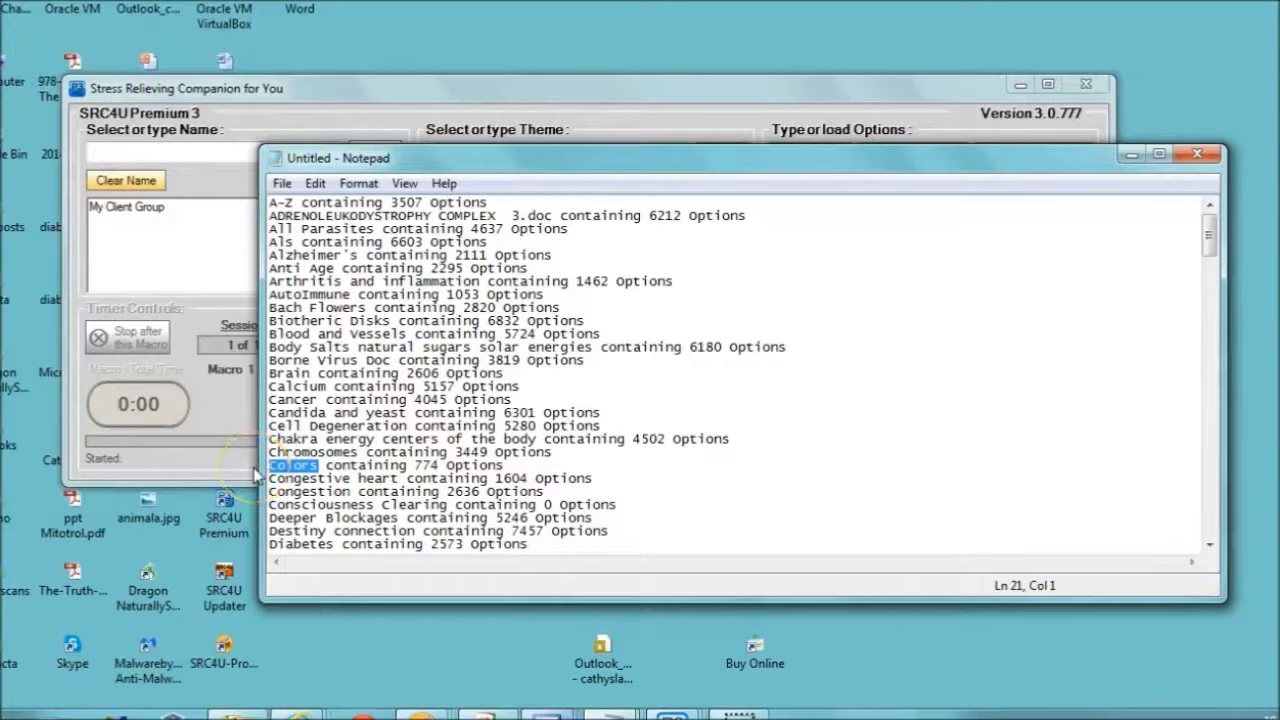
click(1131, 155)
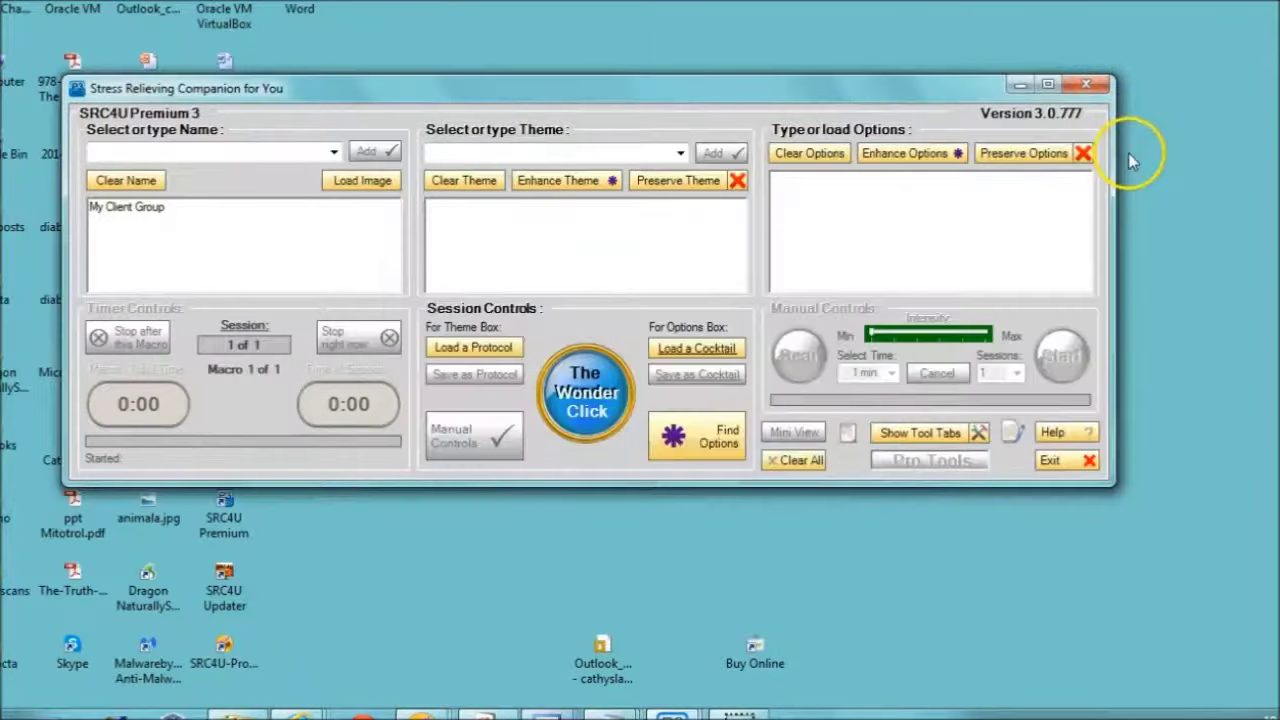
Run an options search for the single word Colors and close the search window without adding the results.
click(723, 435)
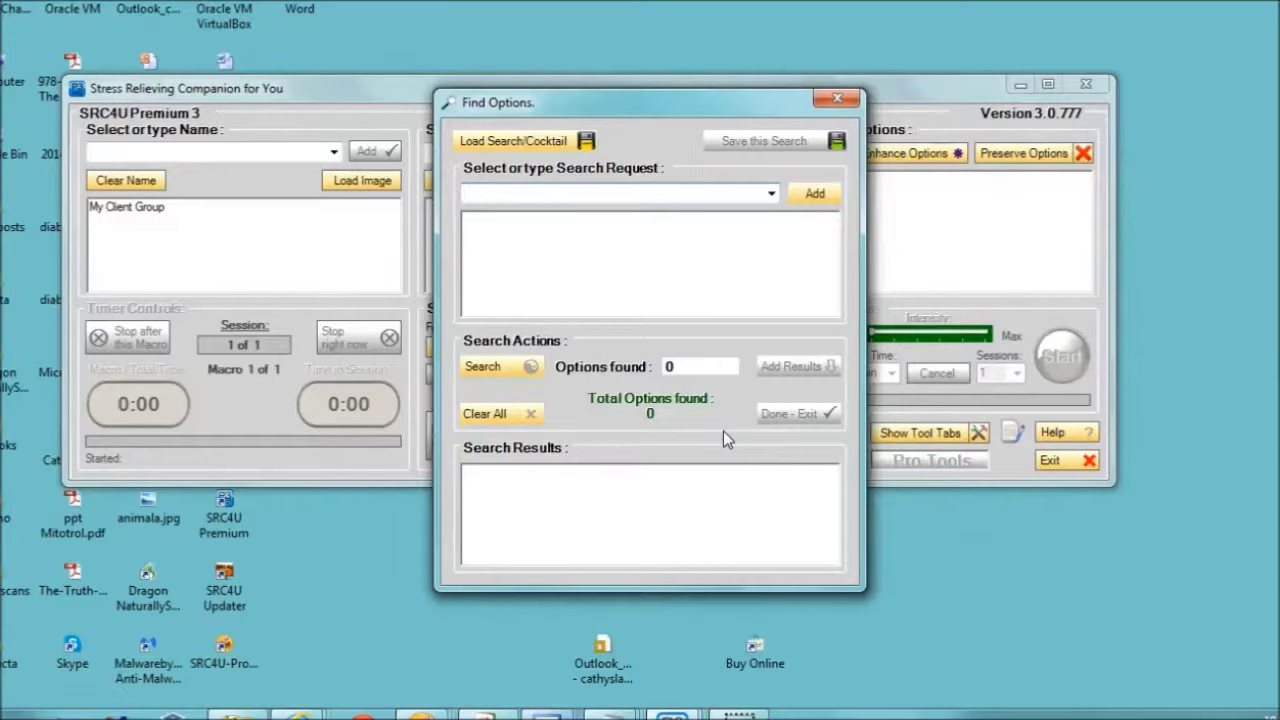
click(594, 269)
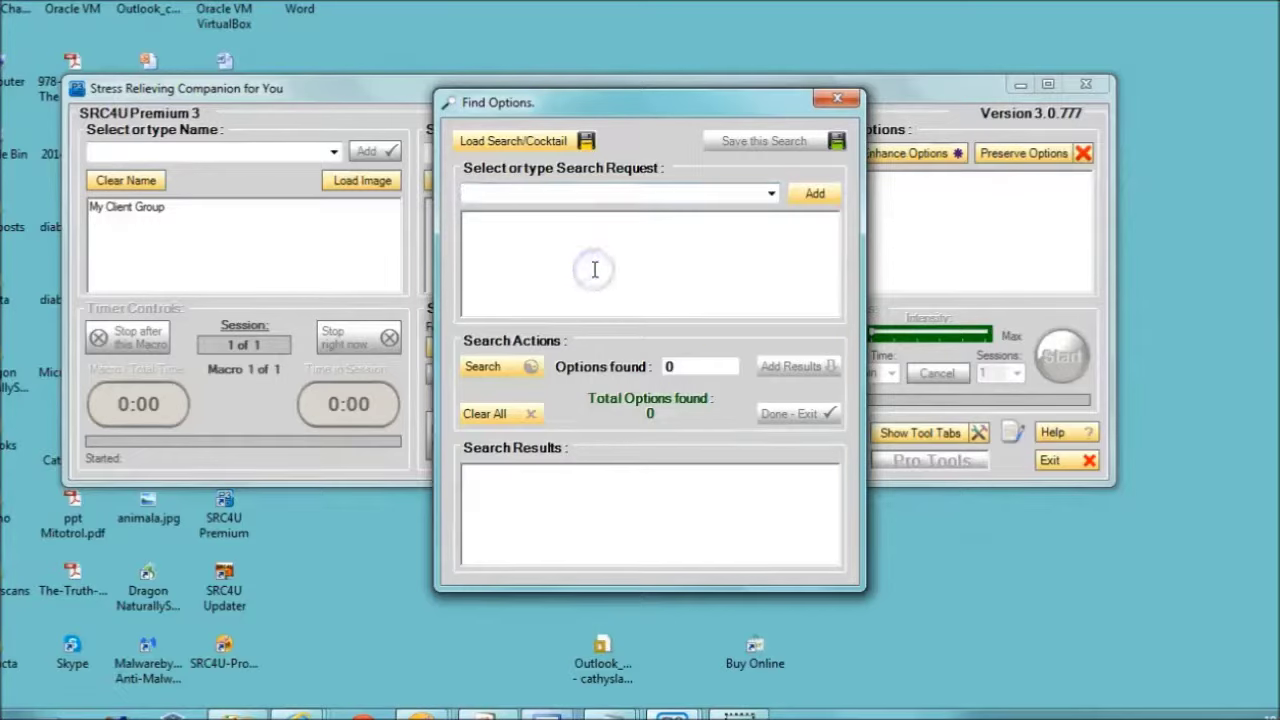
text(Colors)
click(484, 366)
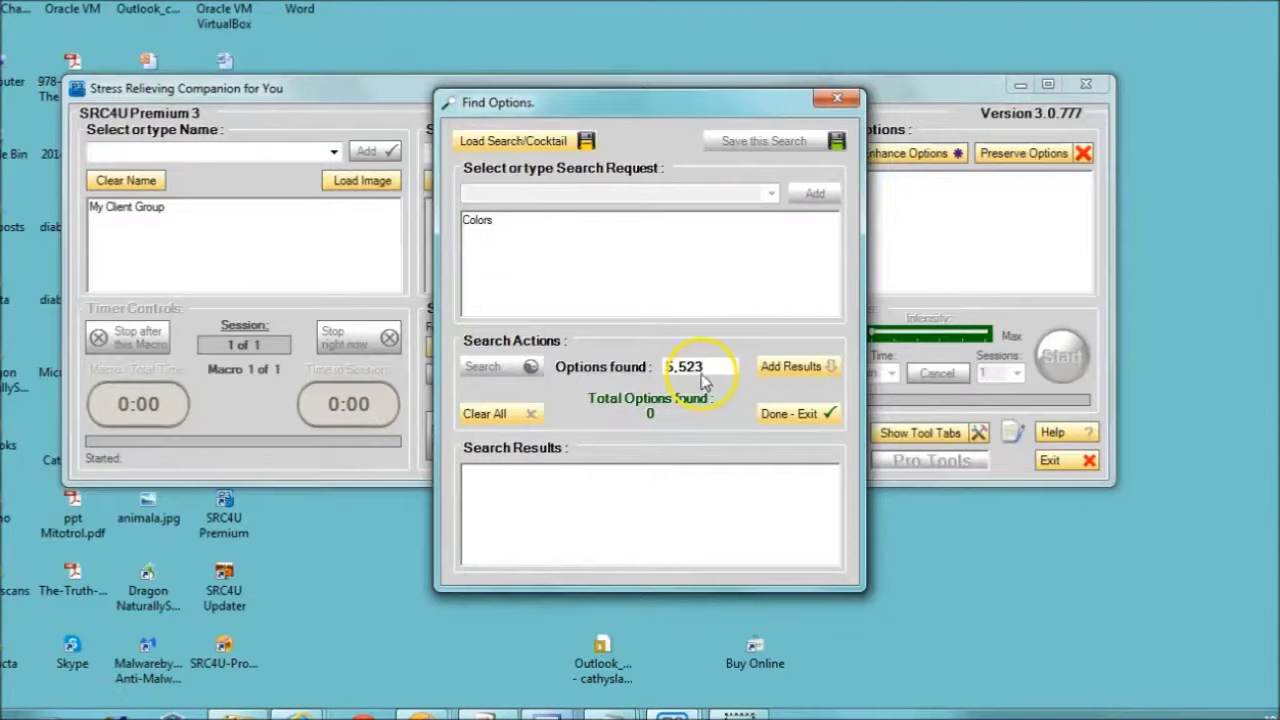
click(834, 98)
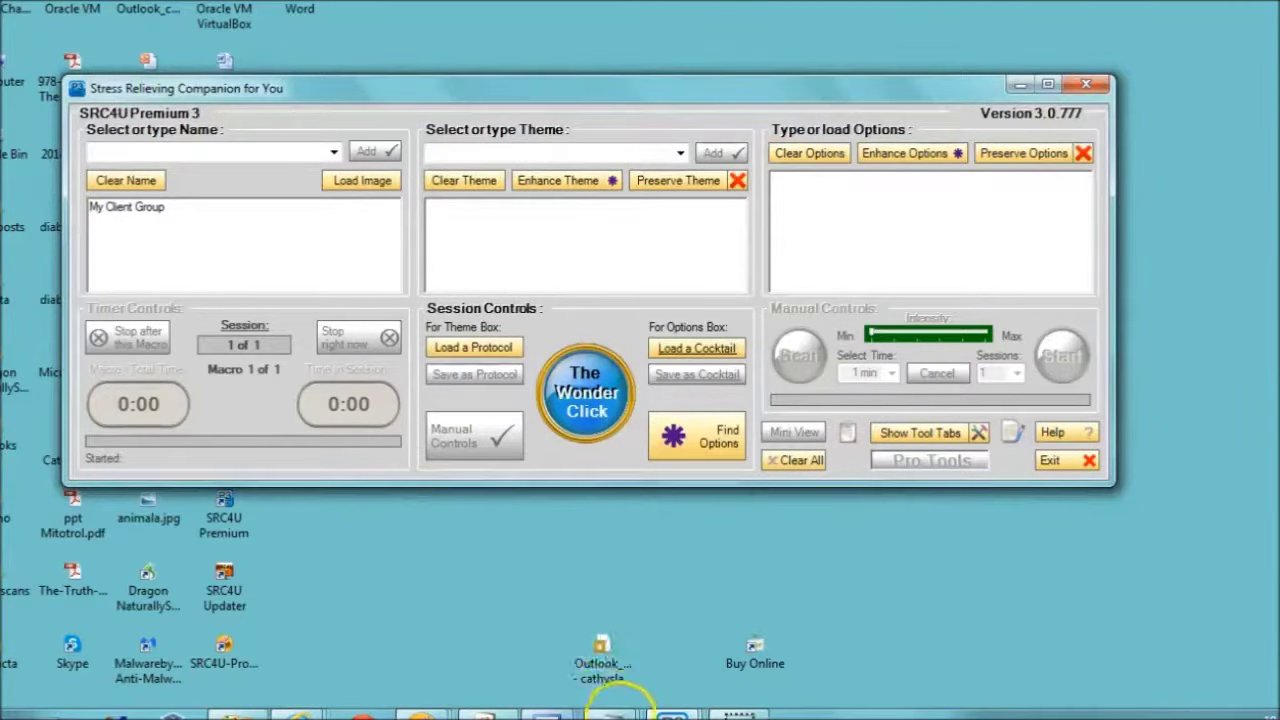
Switch to the Notepad results list and copy the phrase Consciousness Clearing.
mouse_move(620, 712)
click(870, 640)
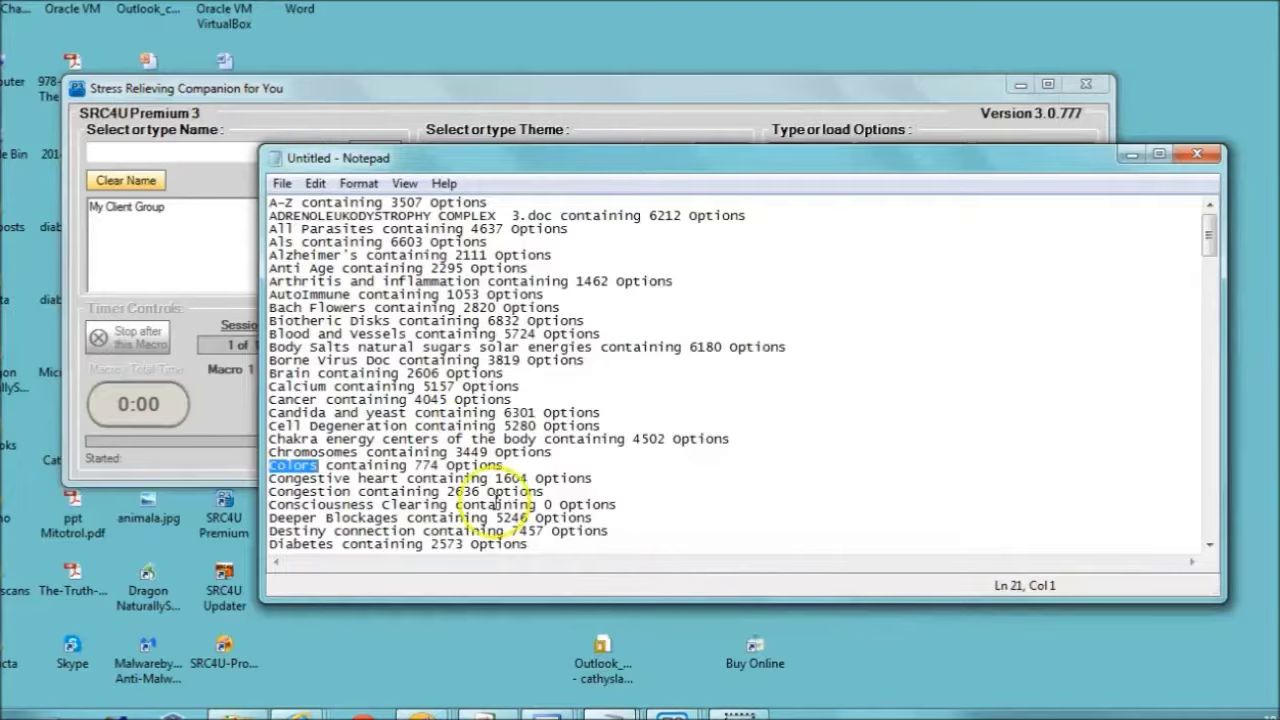
drag(449, 505, 290, 515)
key(ctrl+c)
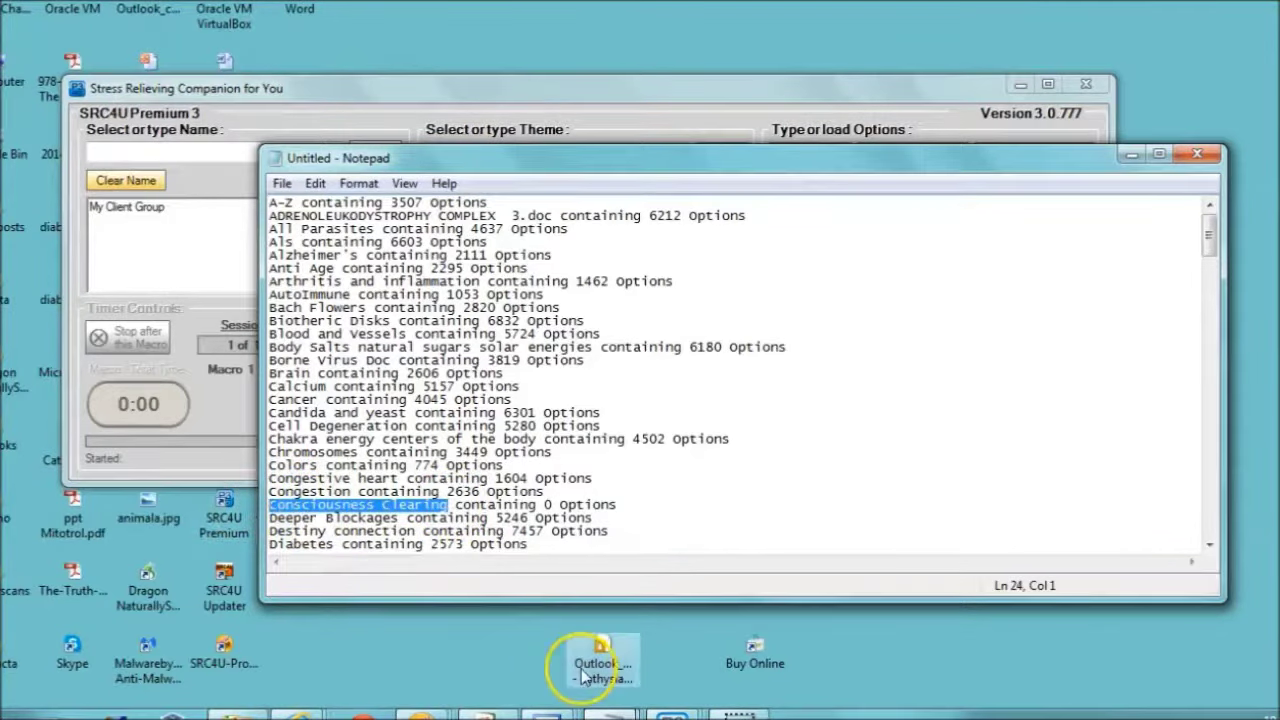
Return to SRC4U, run an options search for Consciousness Clearing, and close the search window without adding the results.
mouse_move(546, 712)
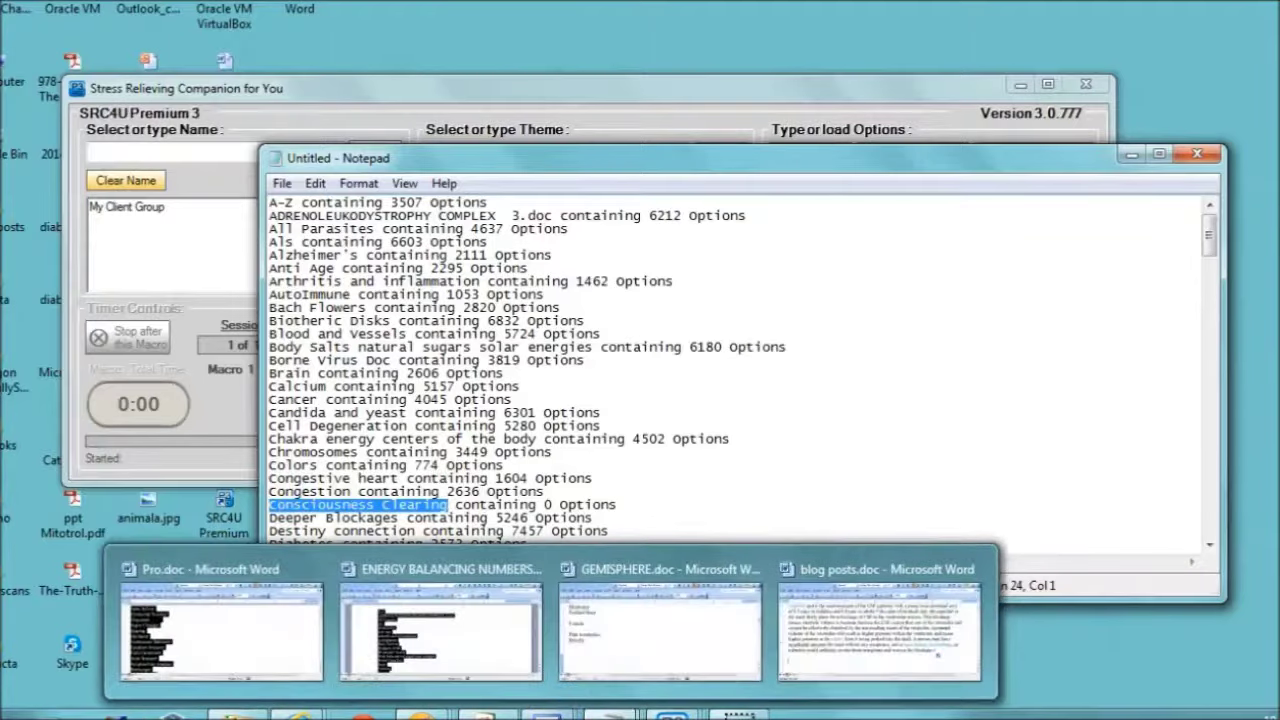
mouse_move(673, 712)
click(1050, 652)
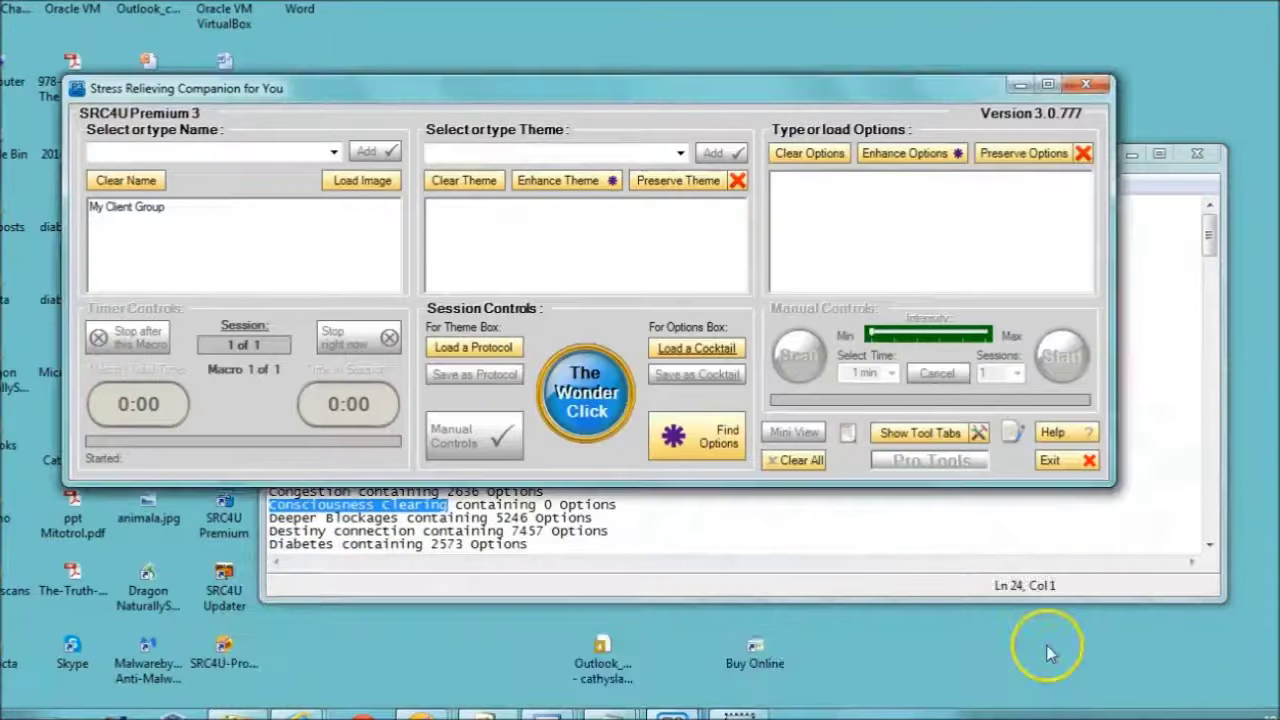
click(716, 432)
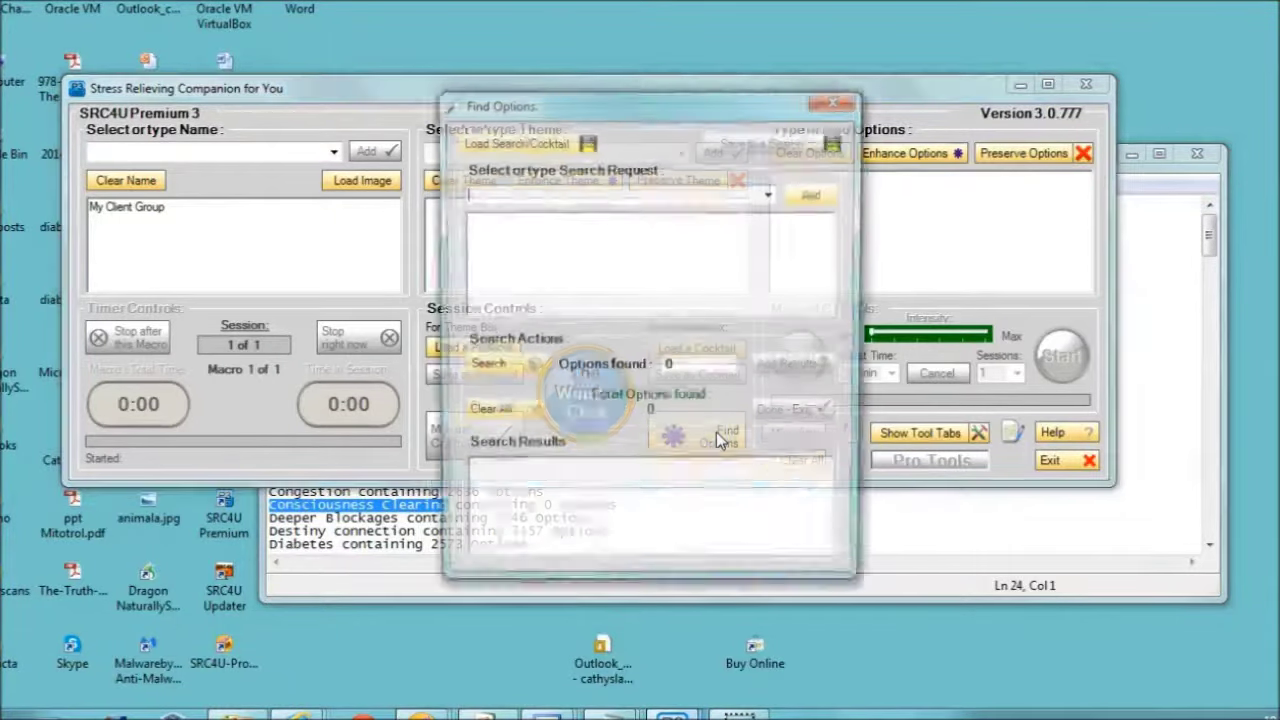
click(590, 294)
key(ctrl+v)
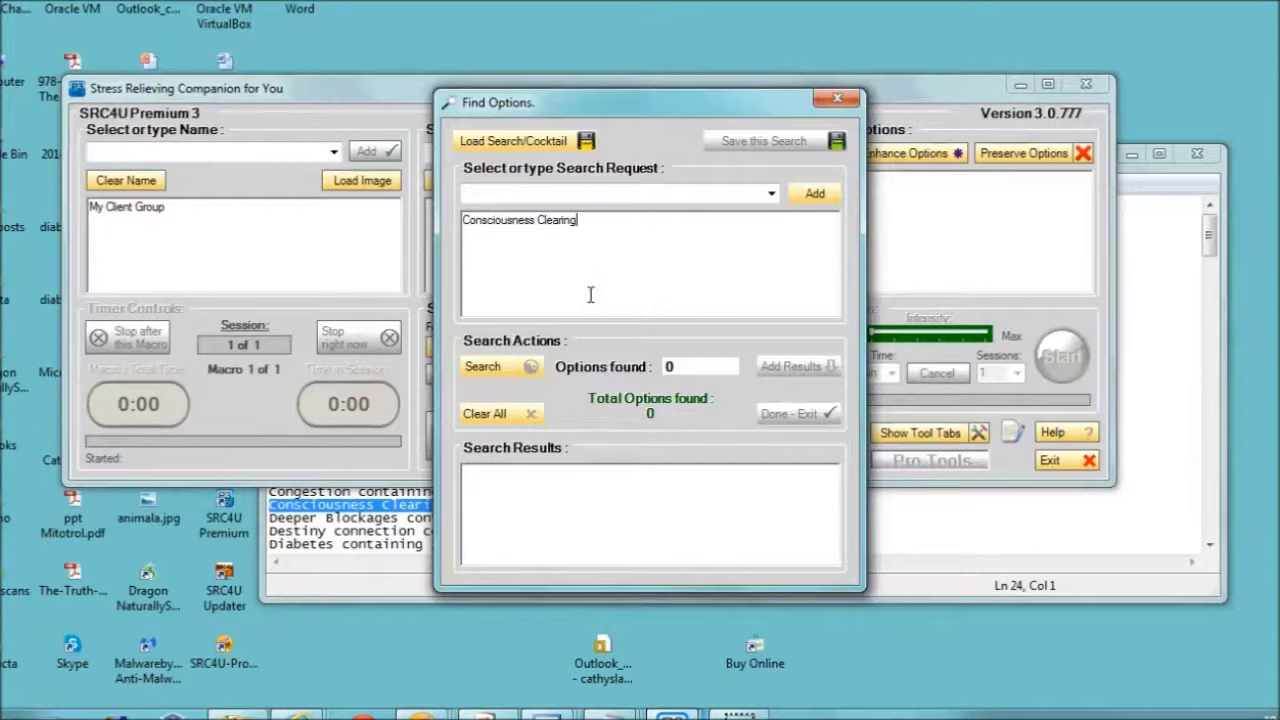
click(496, 366)
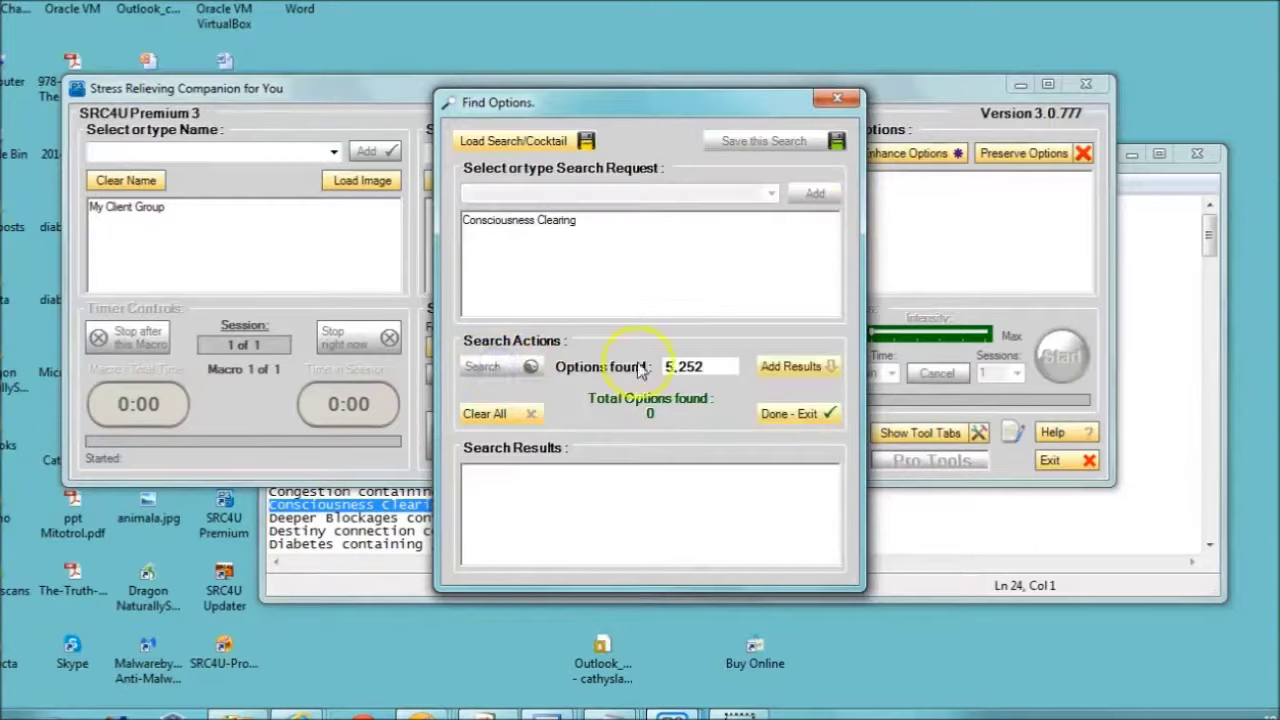
click(832, 99)
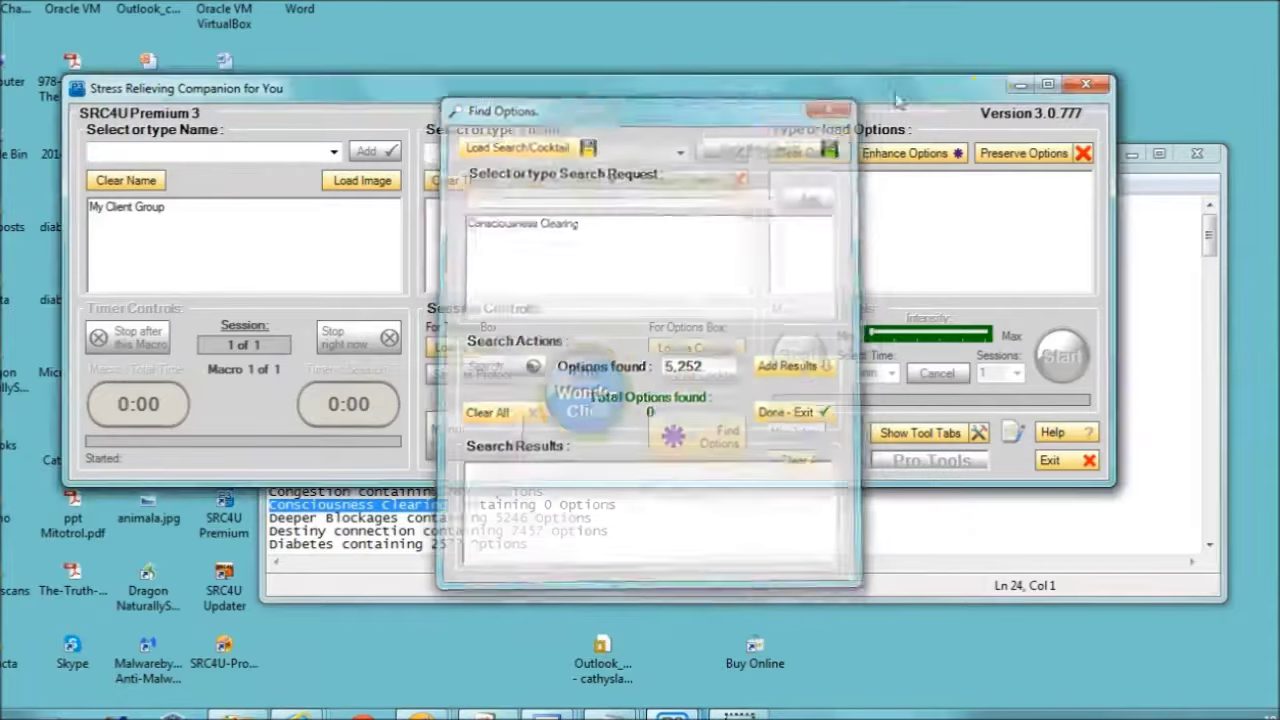
Minimize SRC4U and select the word Gemisphere further down the Notepad results list.
click(1020, 85)
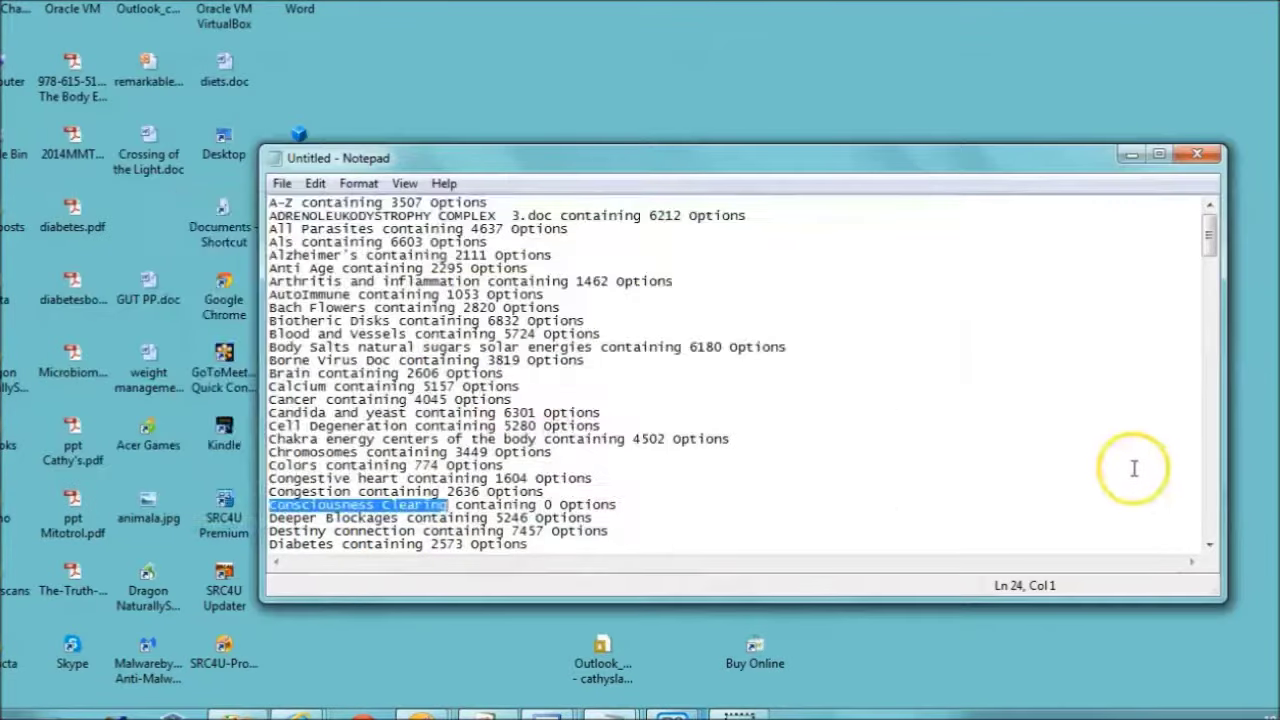
click(1210, 545)
click(1210, 545)
click(1210, 545)
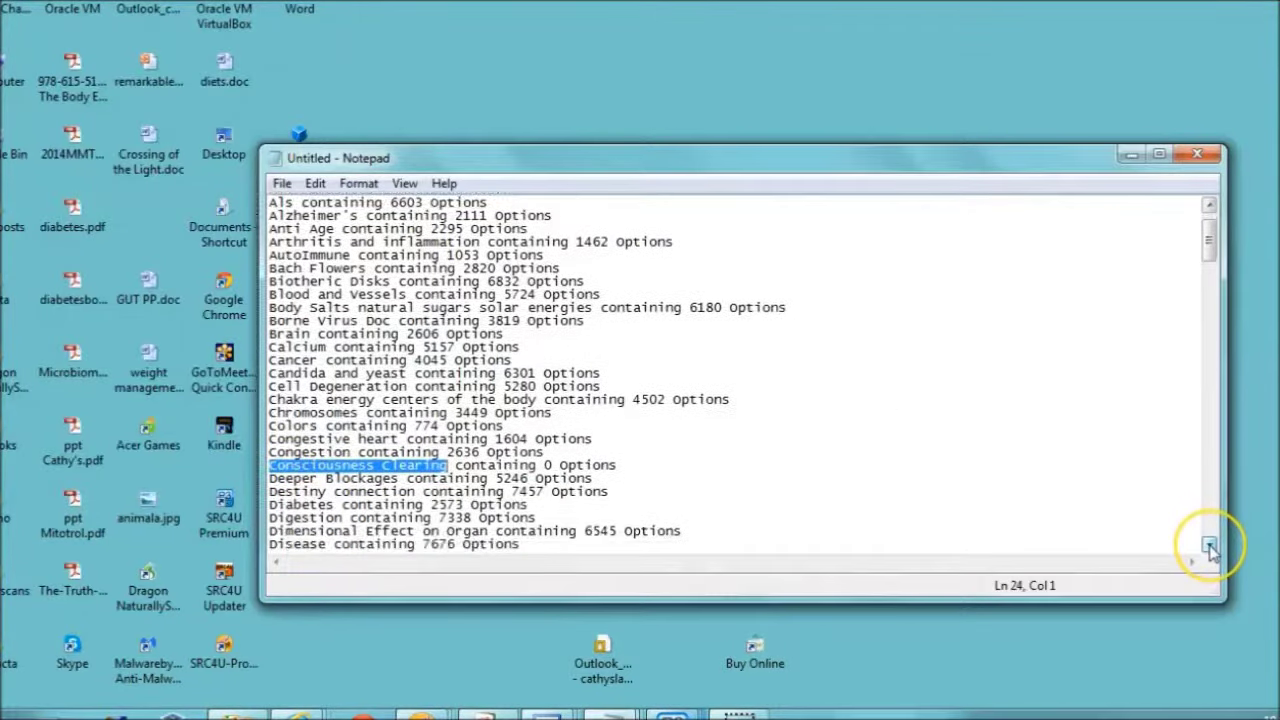
click(1210, 545)
click(1210, 545)
click(1210, 545)
click(1210, 545)
click(1210, 545)
click(1210, 545)
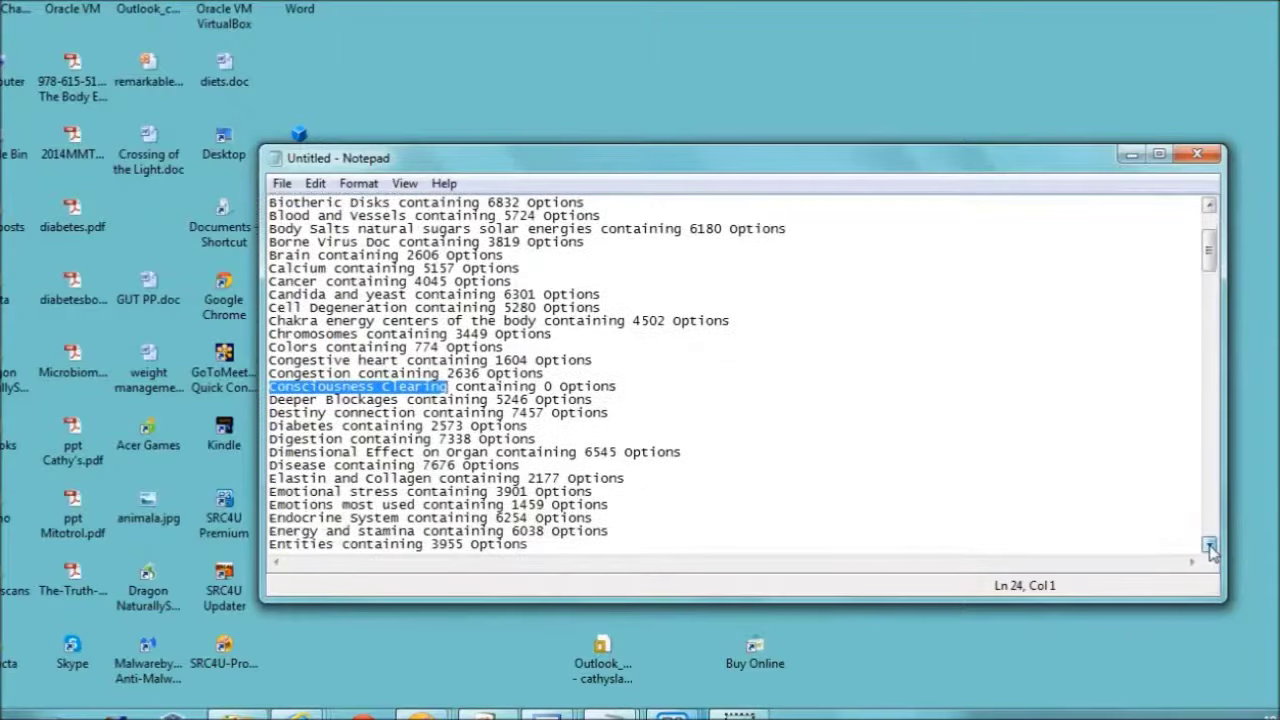
click(1210, 545)
click(1210, 545)
click(1210, 545)
click(1210, 545)
click(1210, 545)
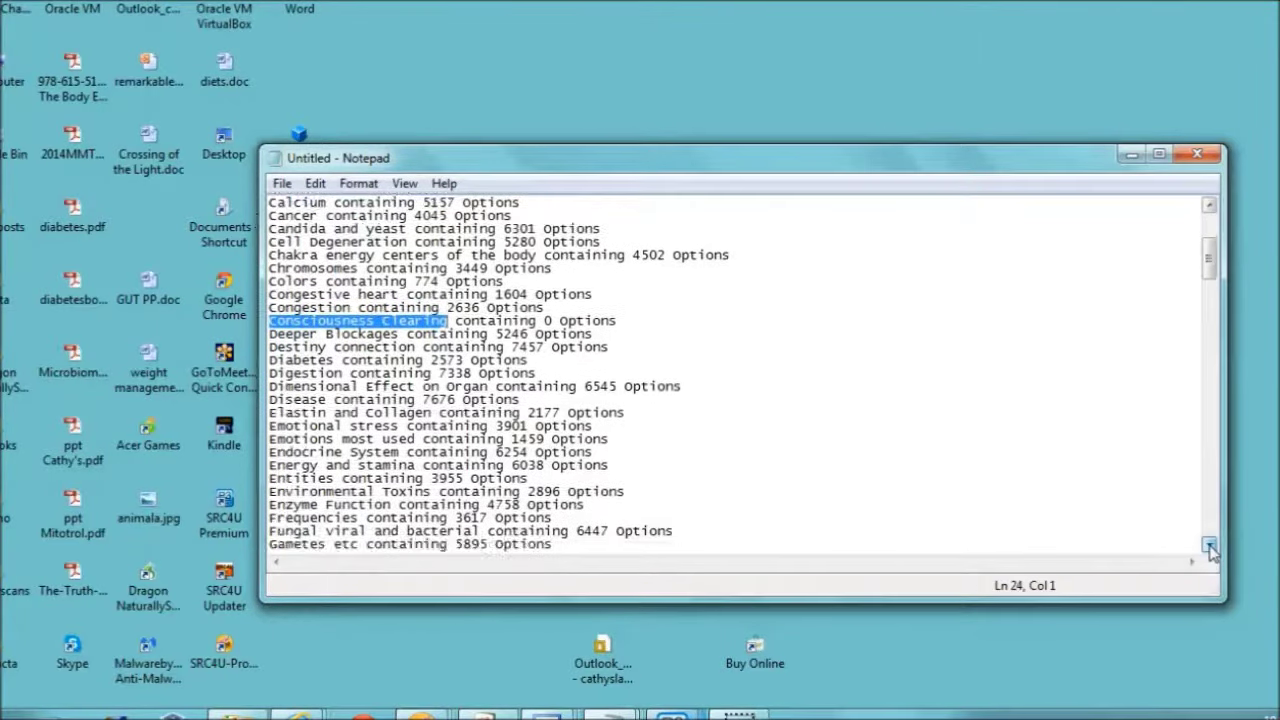
click(1210, 545)
click(1210, 545)
click(1210, 545)
click(1210, 545)
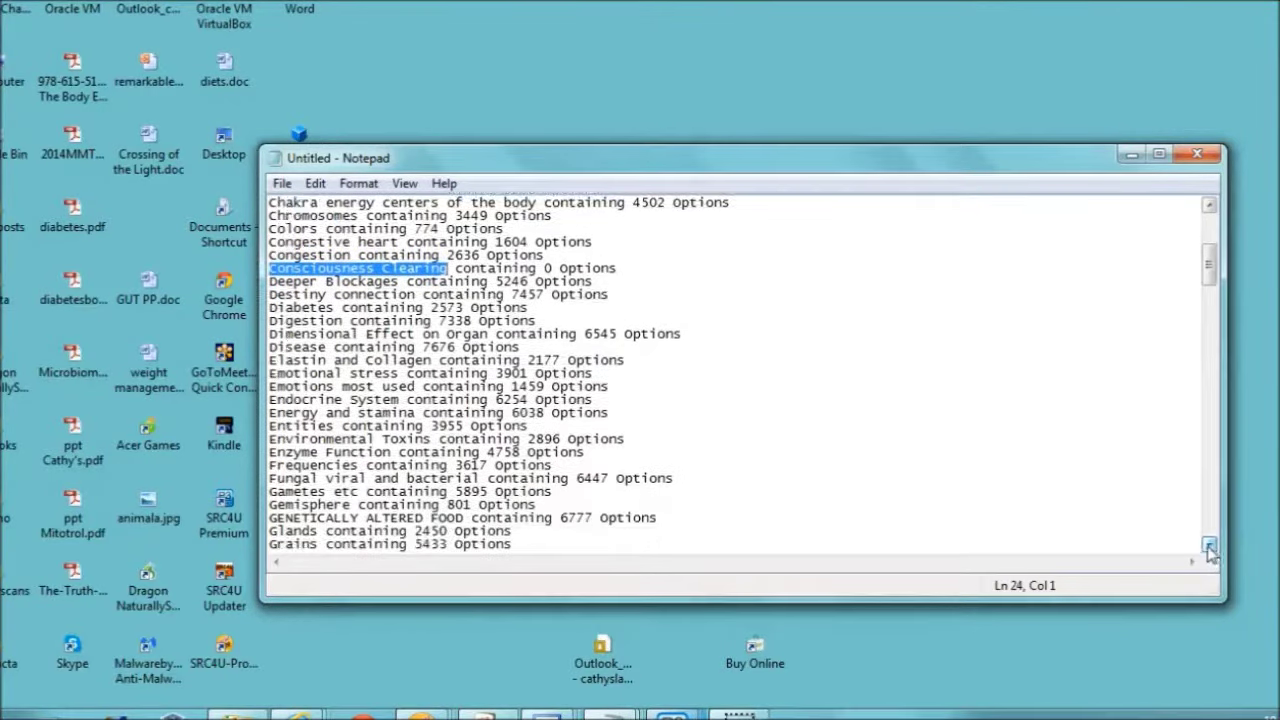
drag(351, 505, 269, 507)
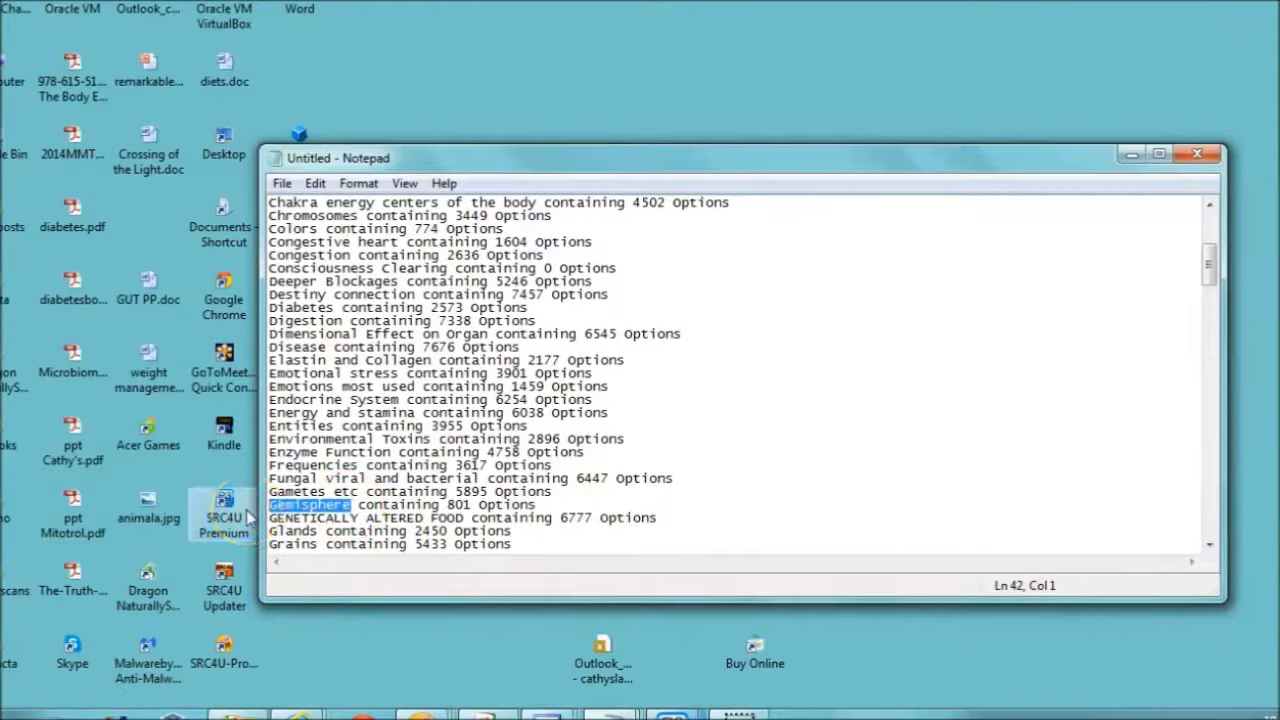
Return to SRC4U, run an options search for Gemisphere, and close the search window without adding the results.
click(672, 712)
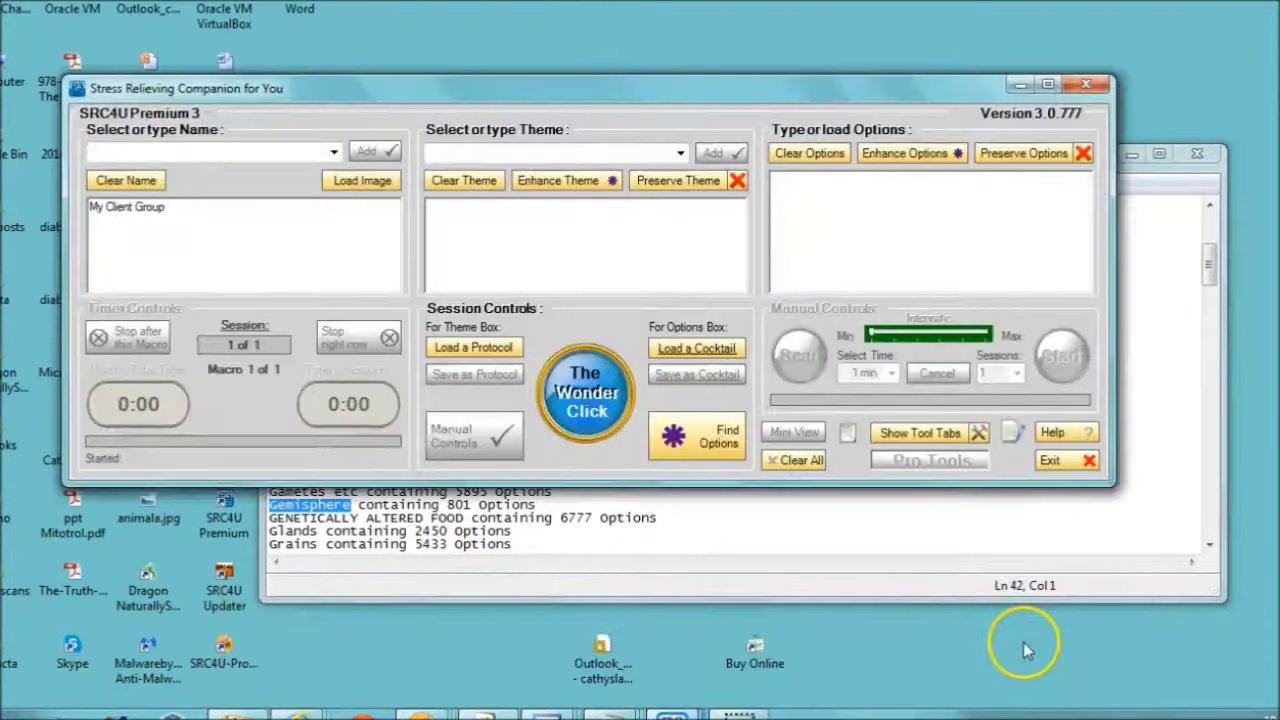
click(722, 445)
text(Gemisphere)
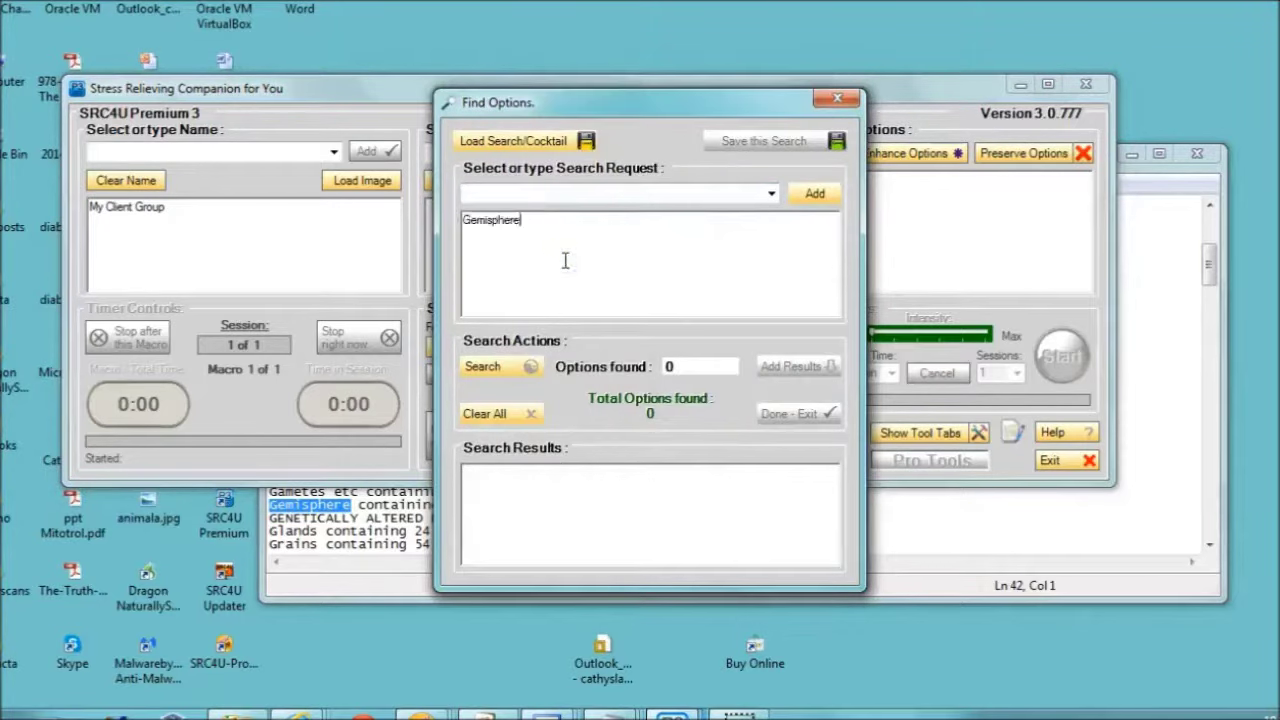
click(486, 367)
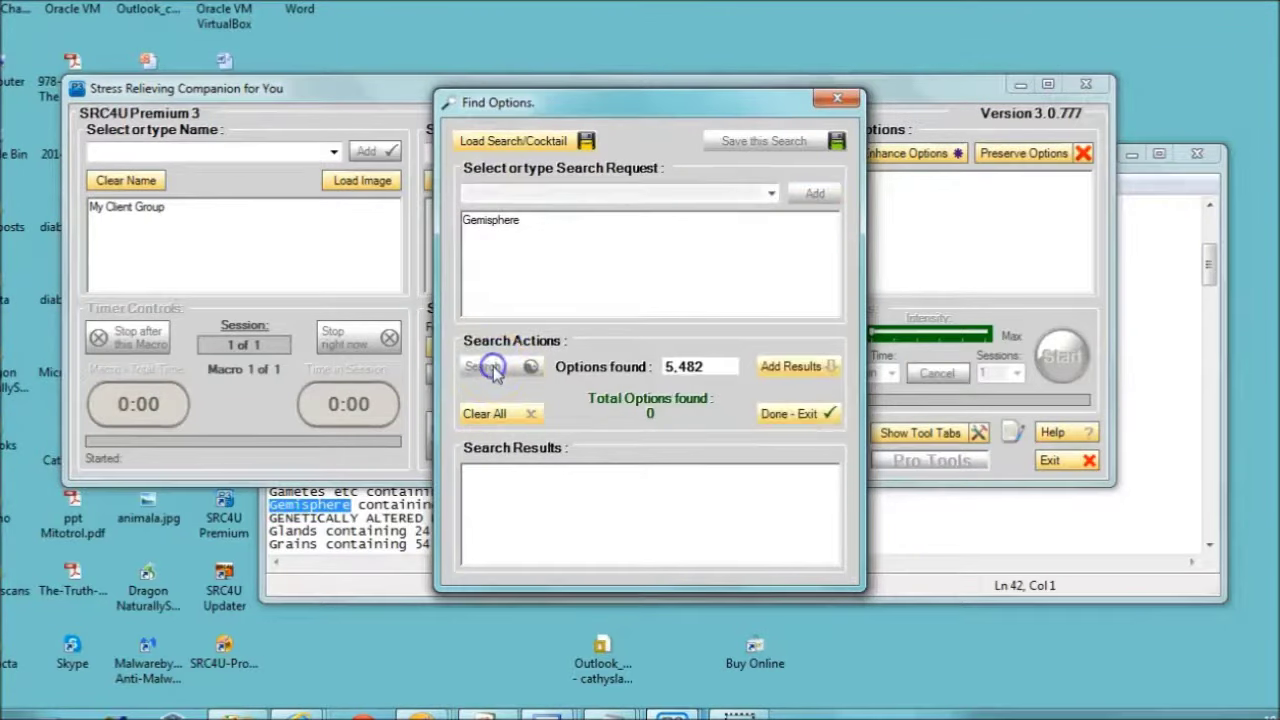
click(841, 98)
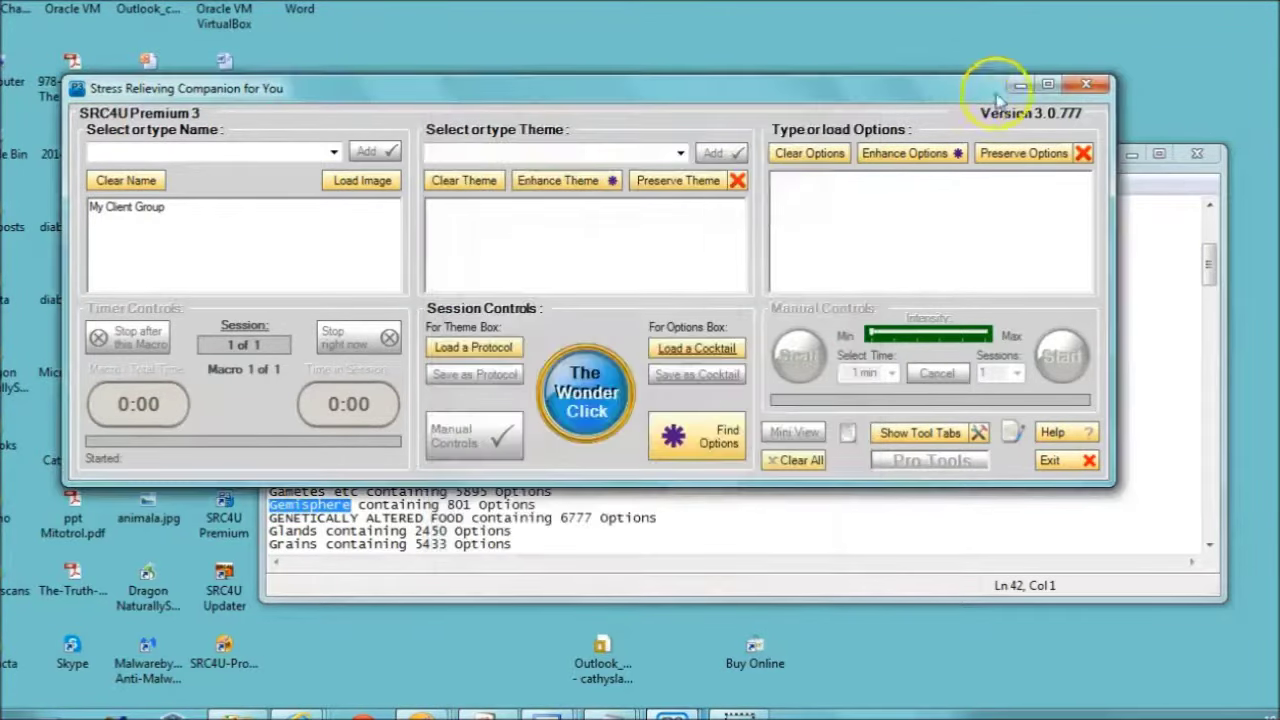
Minimize SRC4U and copy the word Miasms from further down the Notepad results list.
click(1019, 85)
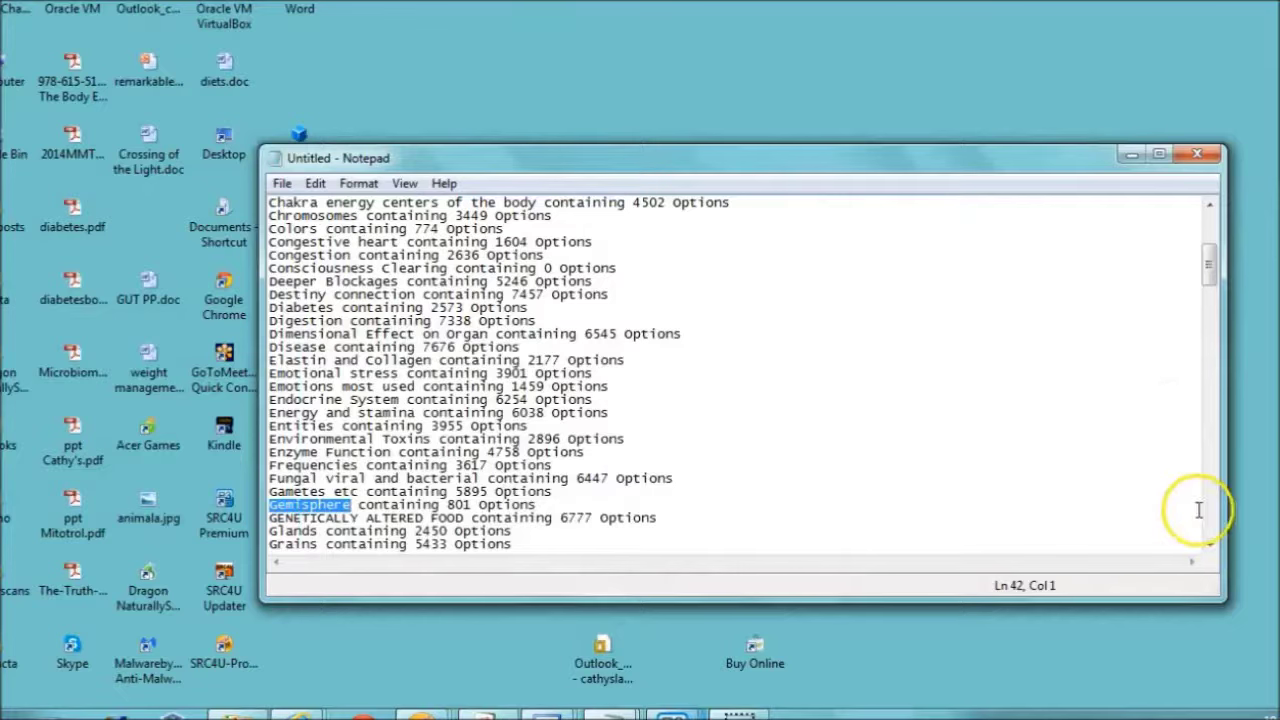
click(1210, 544)
click(1210, 544)
click(1210, 544)
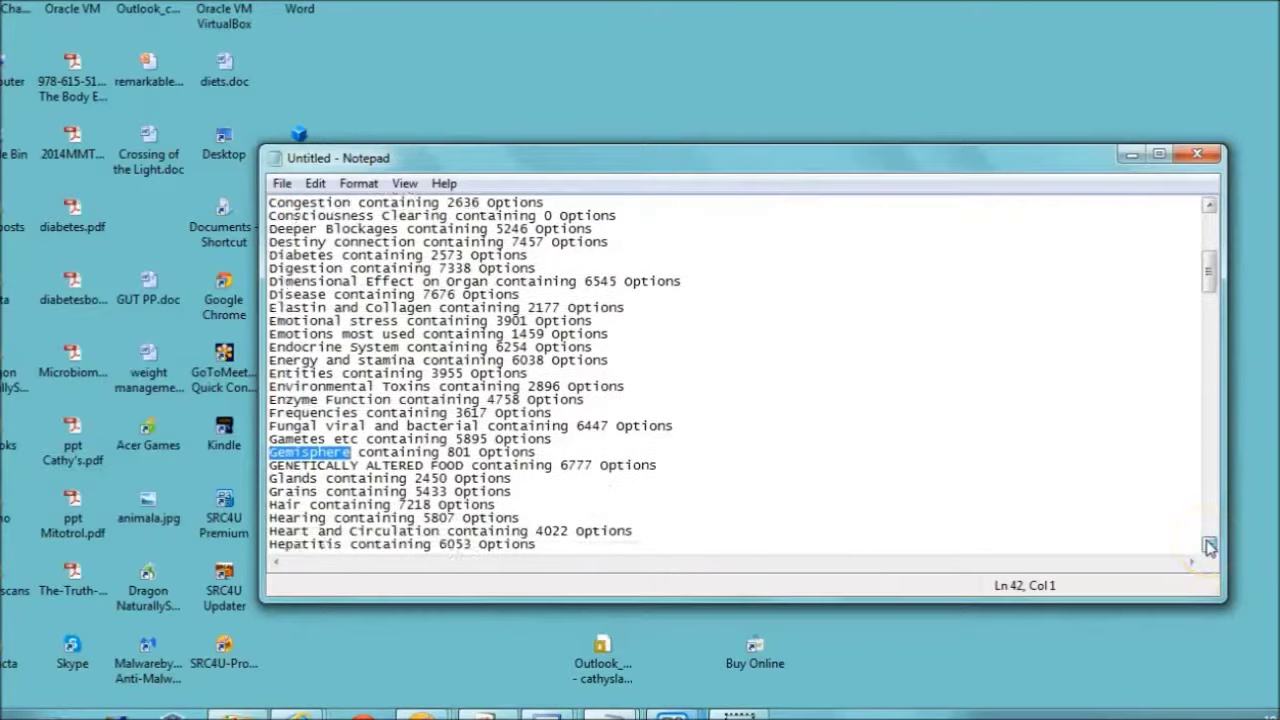
click(1210, 544)
click(1210, 544)
click(1210, 544)
click(1210, 544)
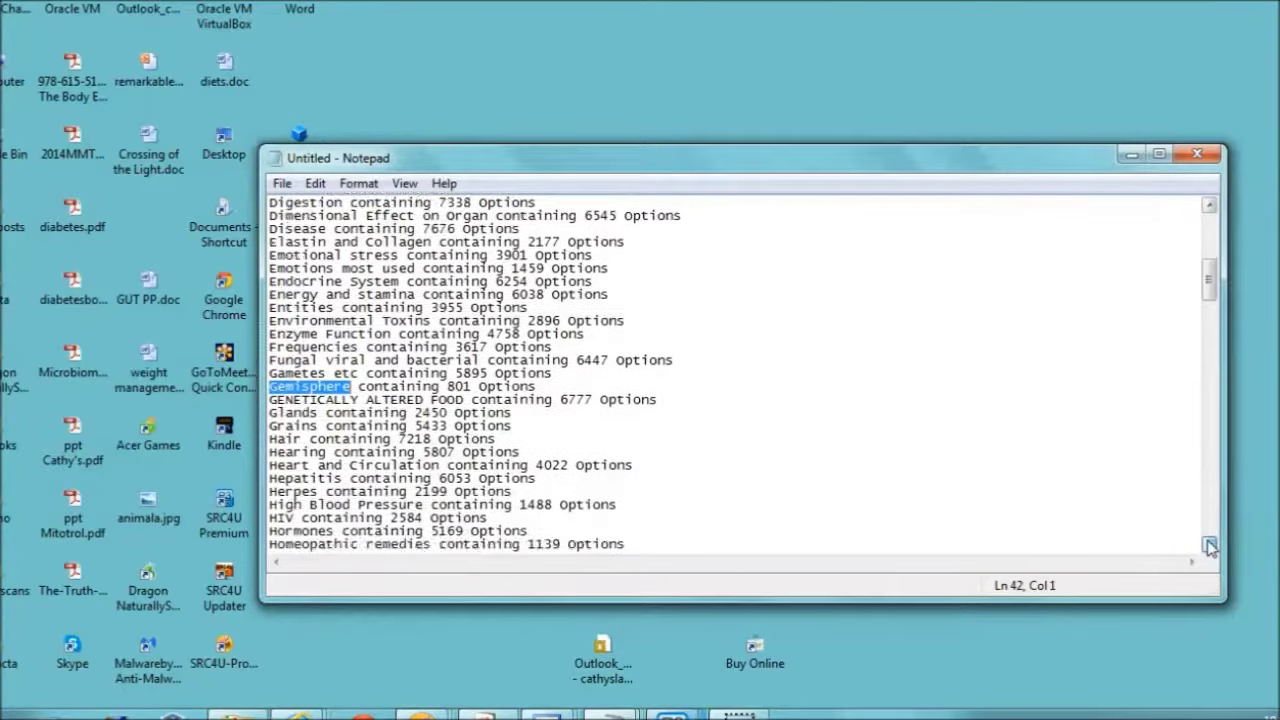
click(1210, 544)
click(1210, 544)
click(1210, 544)
click(1210, 544)
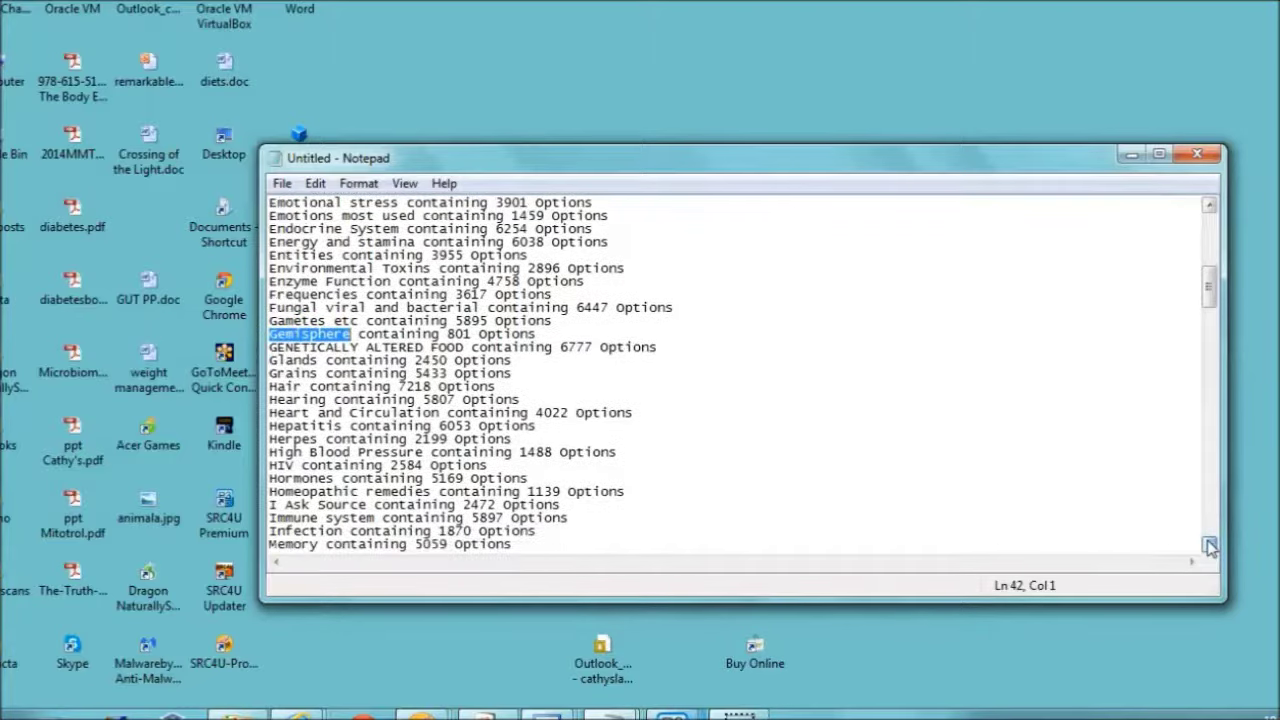
click(1210, 544)
click(1210, 544)
click(1210, 544)
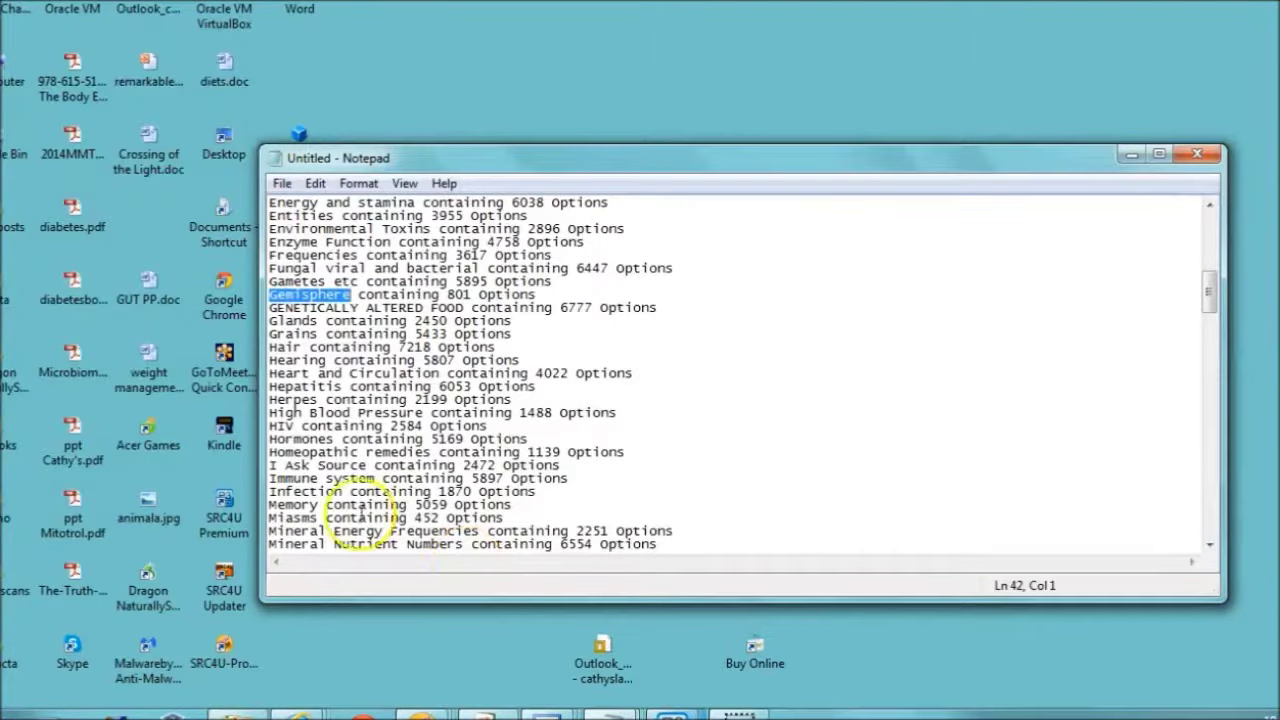
drag(318, 518, 240, 520)
key(ctrl+c)
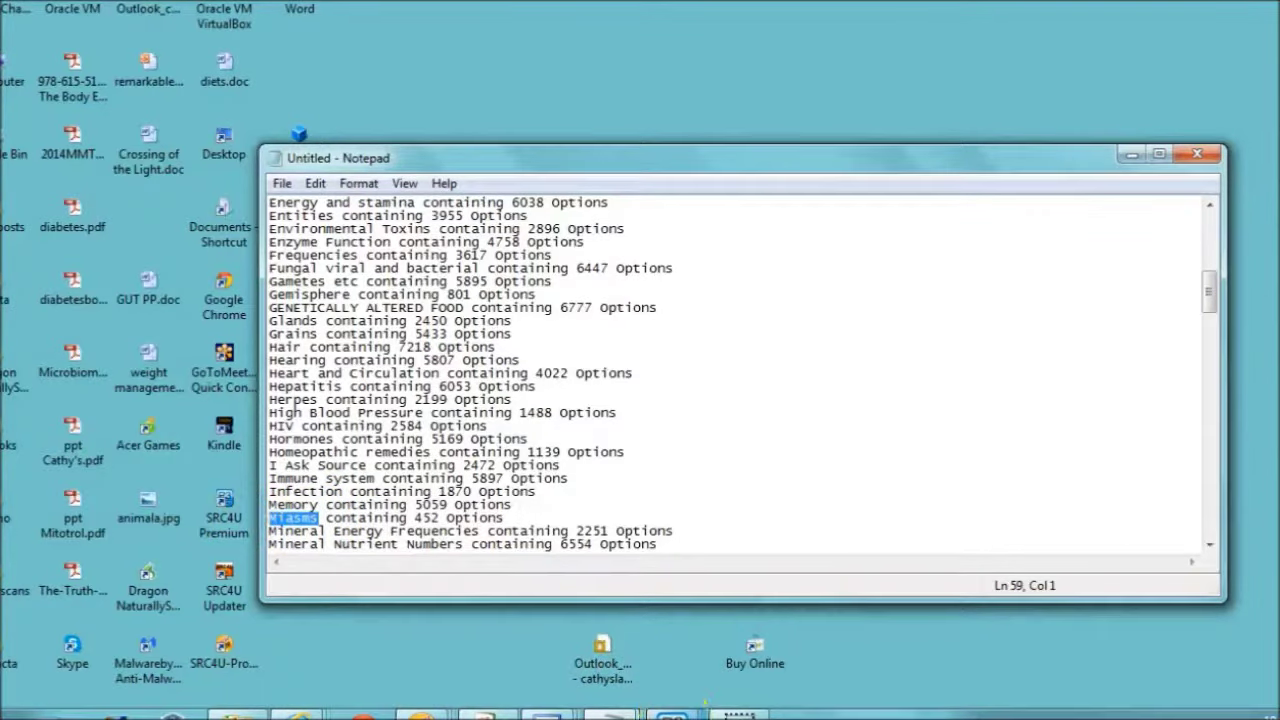
Return to SRC4U, run an options search for Miasms, and close the search window without adding the results.
click(672, 714)
click(1012, 662)
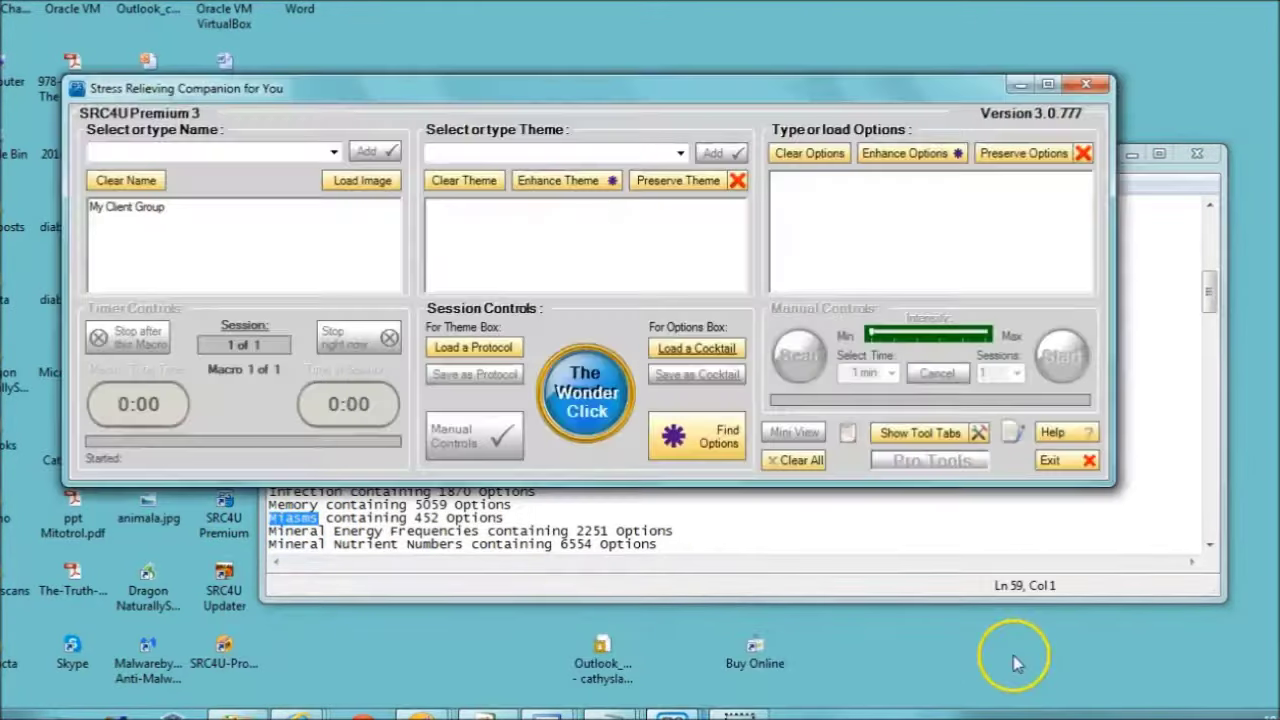
click(726, 430)
key(ctrl+v)
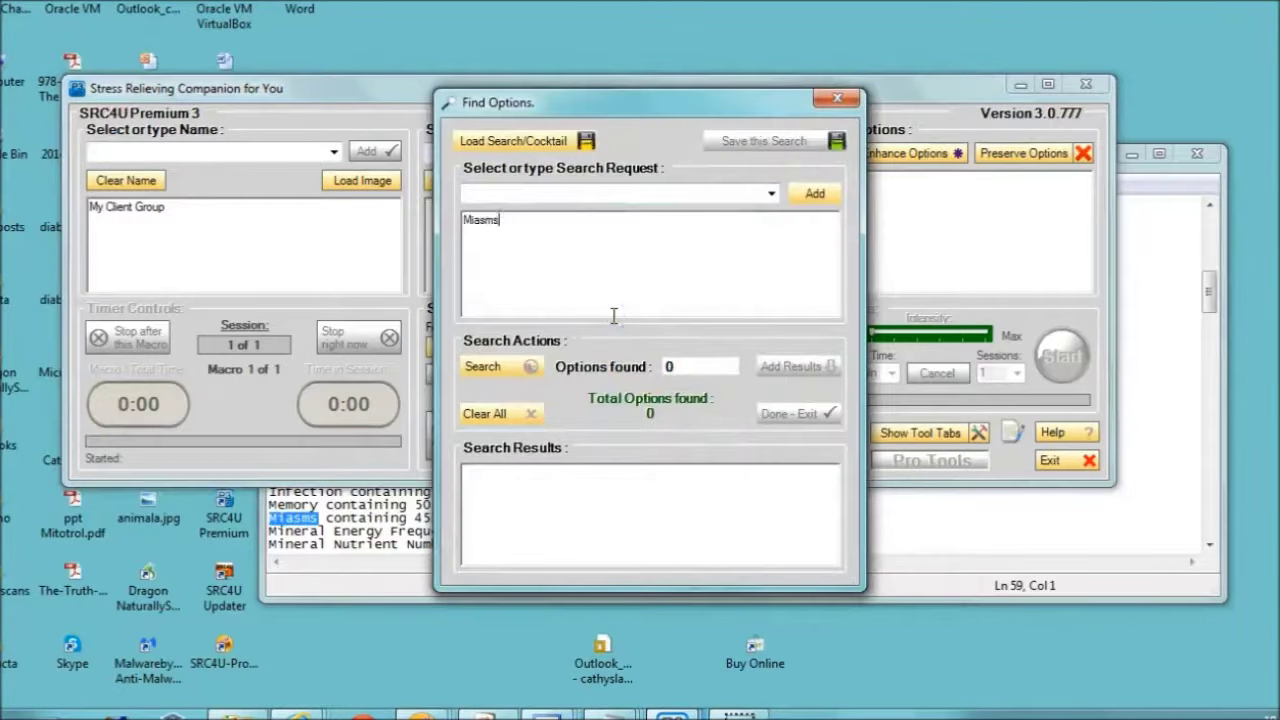
click(497, 366)
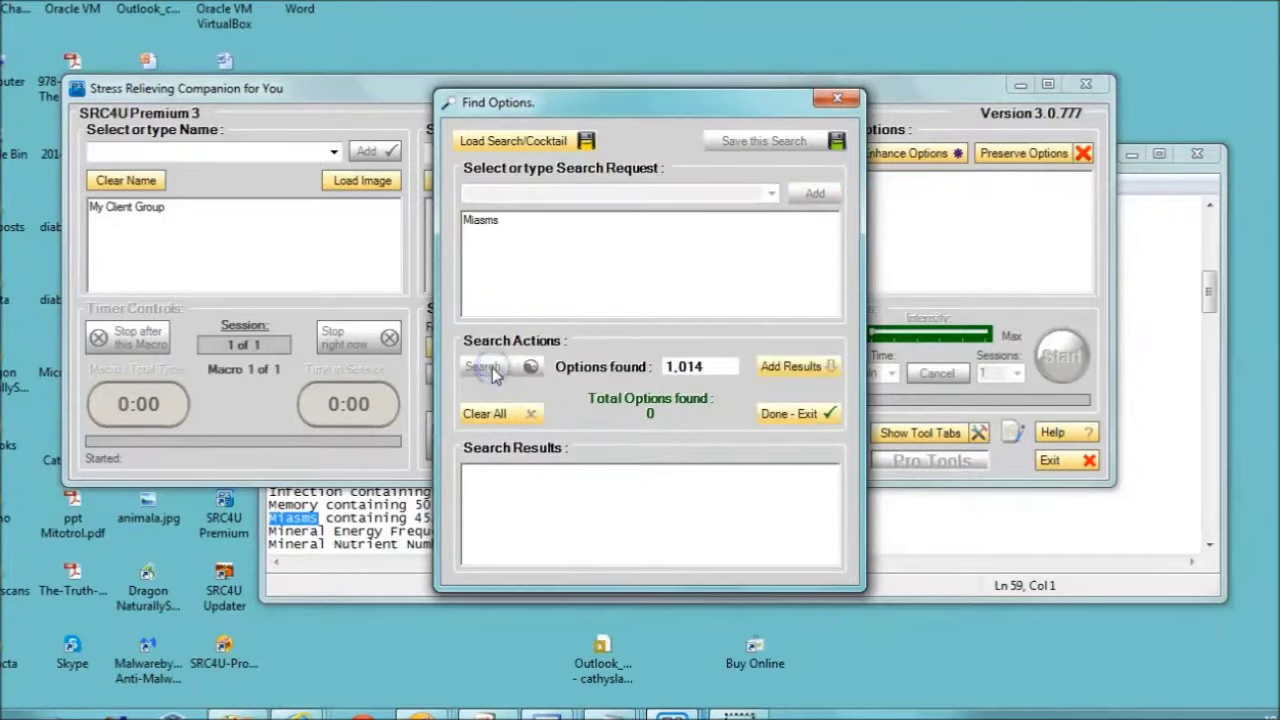
click(838, 97)
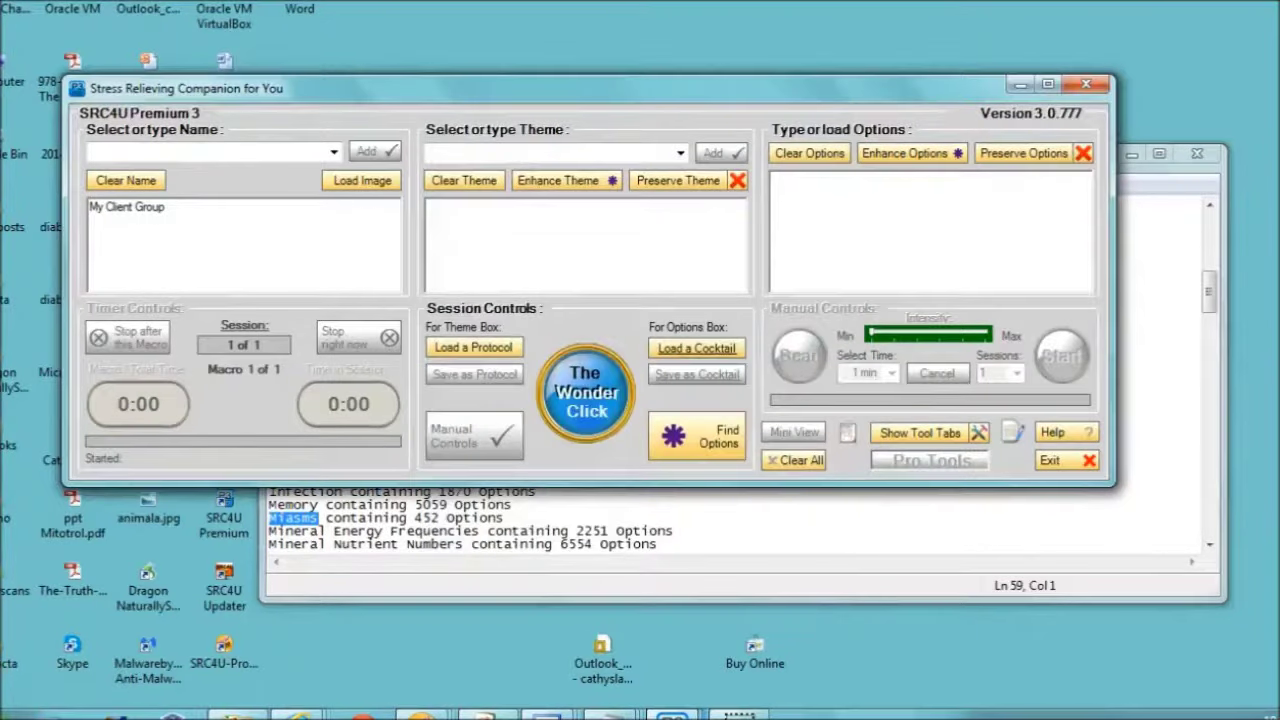
Open the Miasms.doc word list from the Documents library.
click(20, 705)
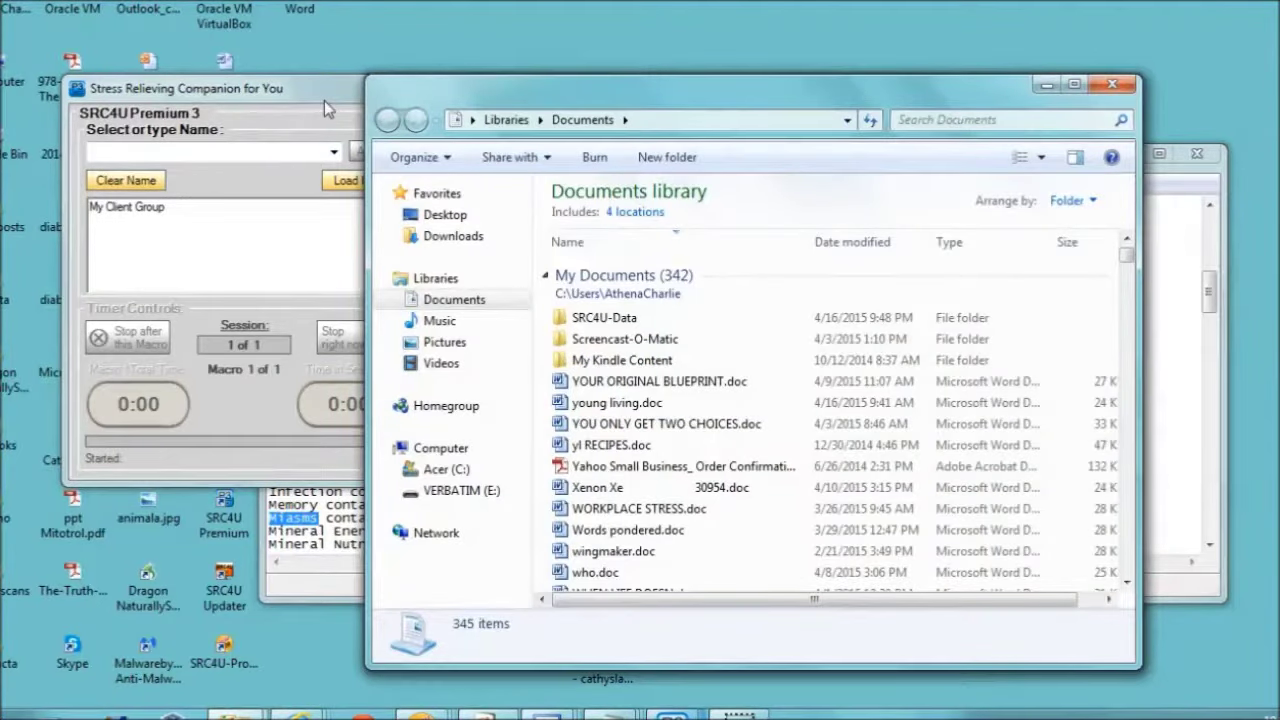
click(1127, 583)
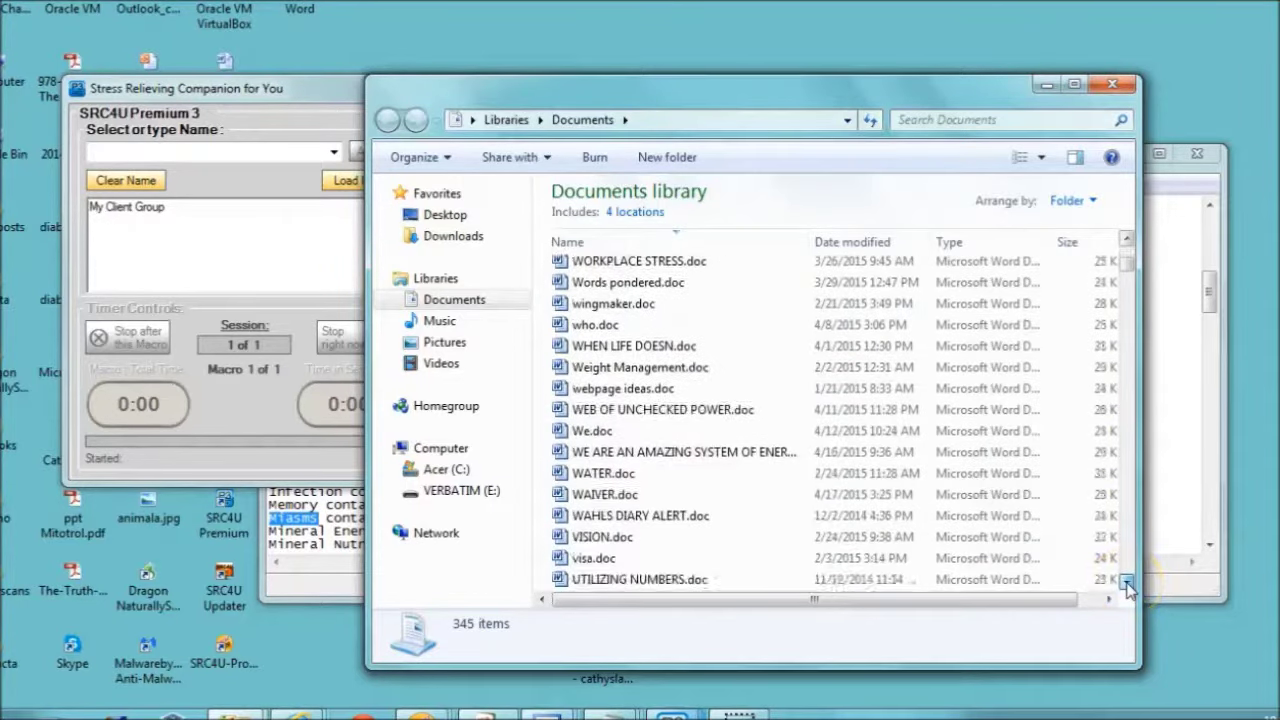
drag(1127, 583, 1127, 586)
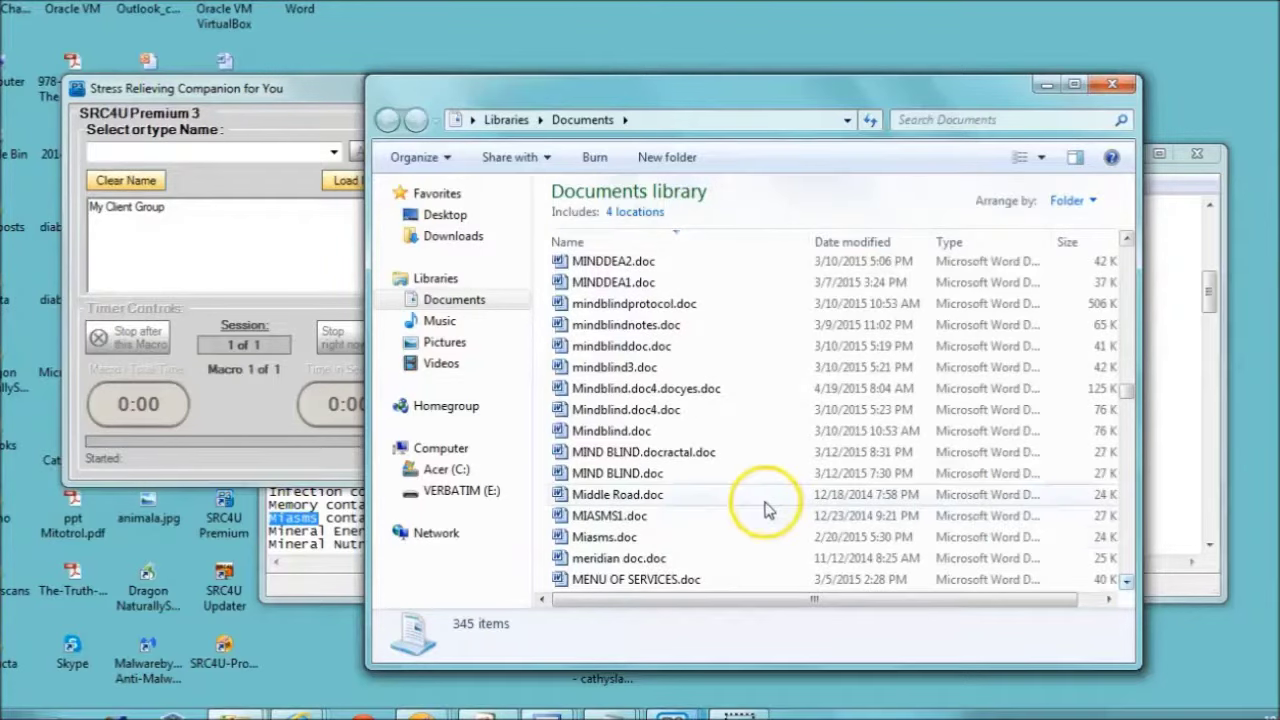
double_click(618, 540)
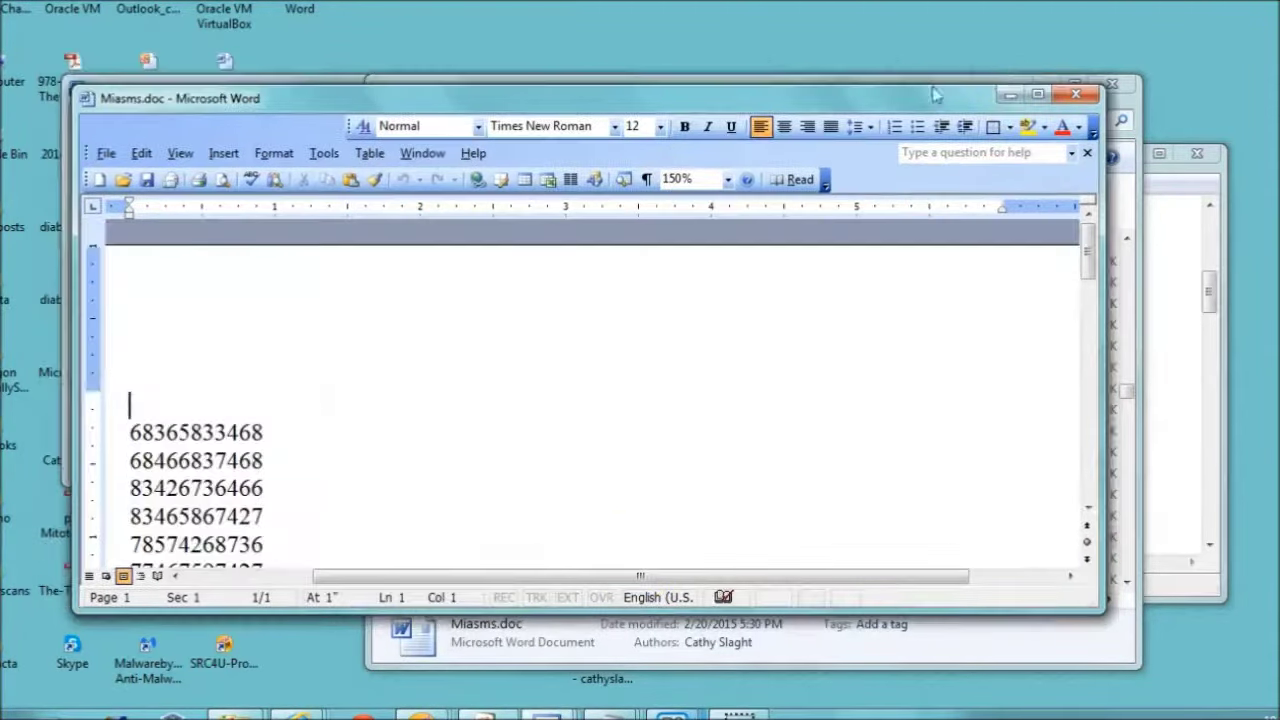
Copy the entire number list in Miasms.doc and close the document.
click(130, 430)
key(ctrl+a)
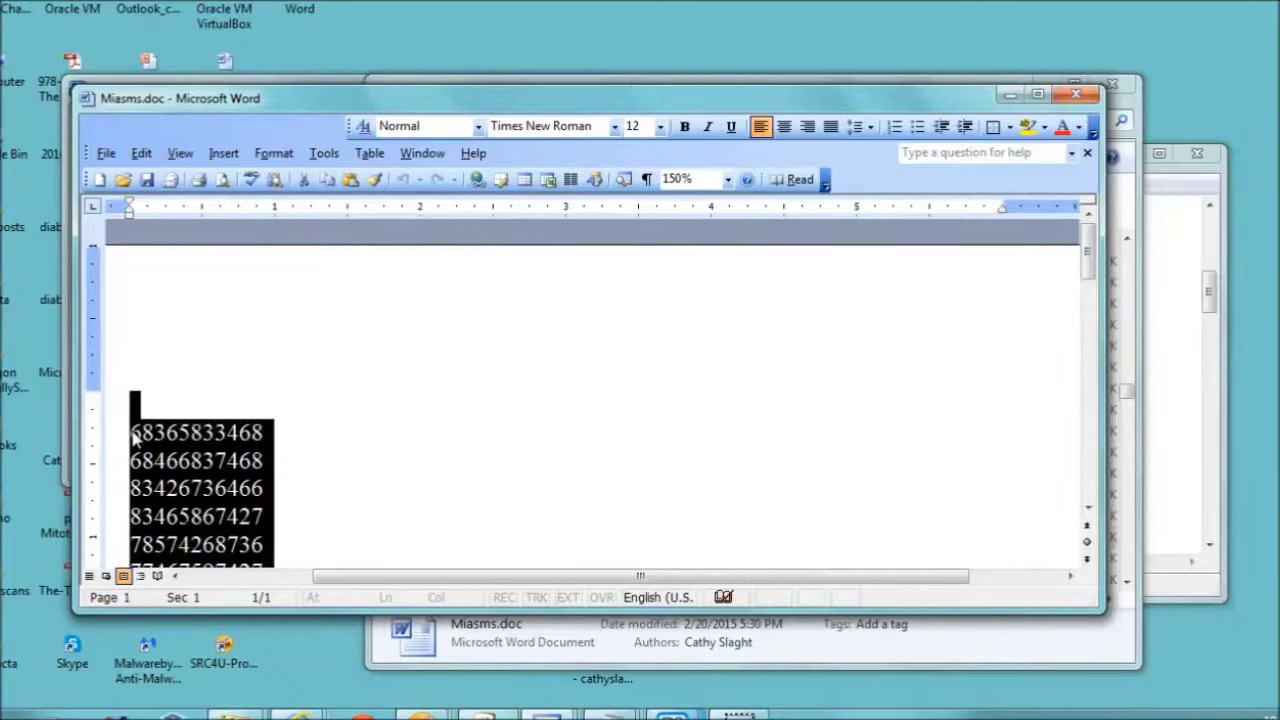
click(337, 343)
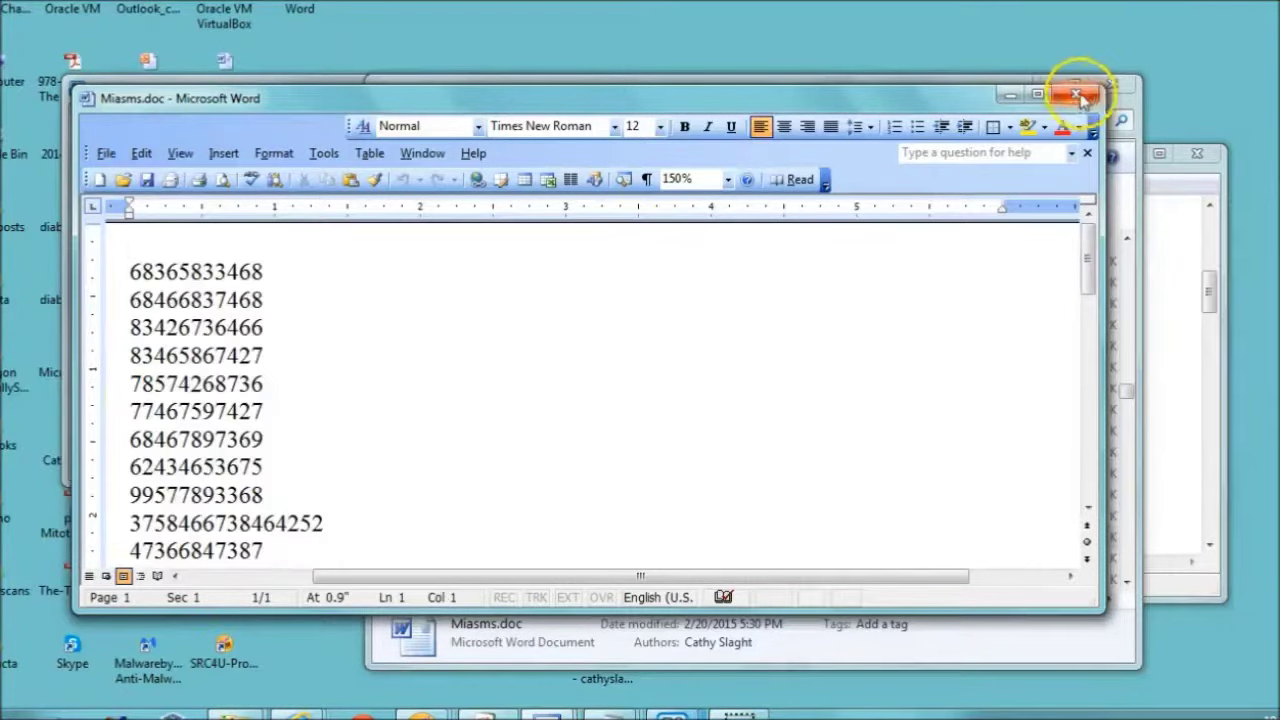
click(130, 272)
key(ctrl+a)
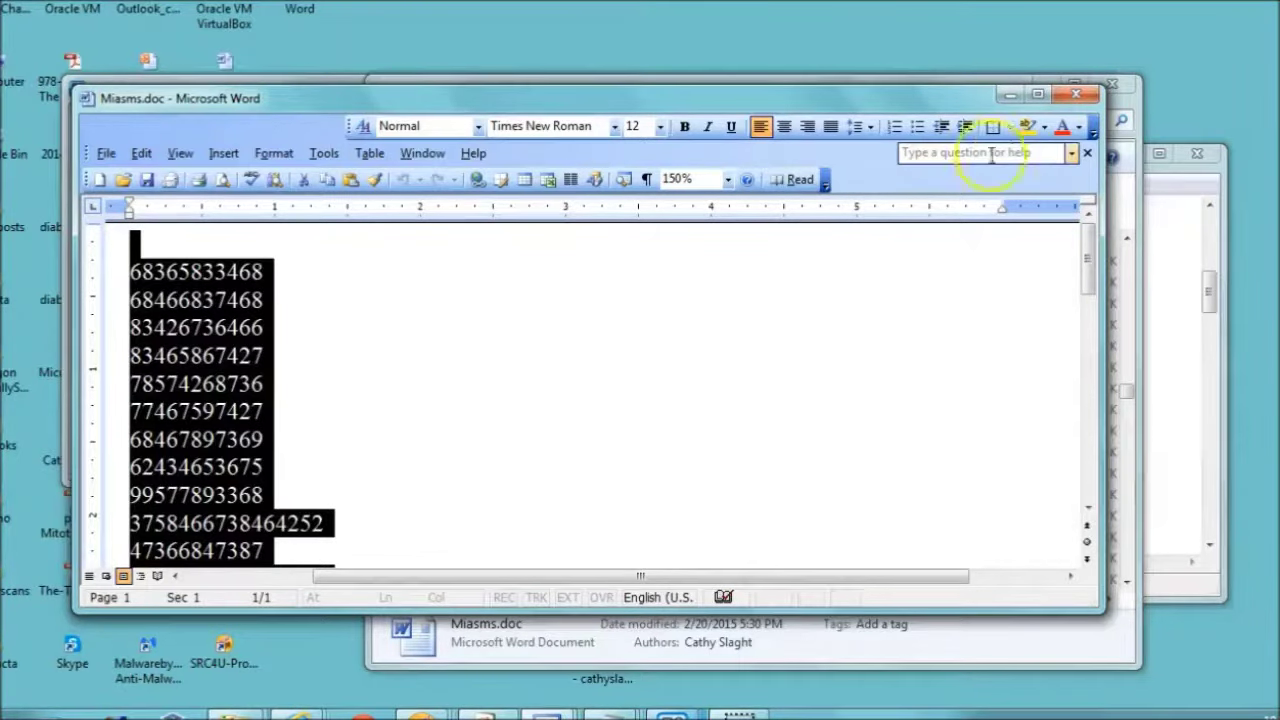
click(1086, 96)
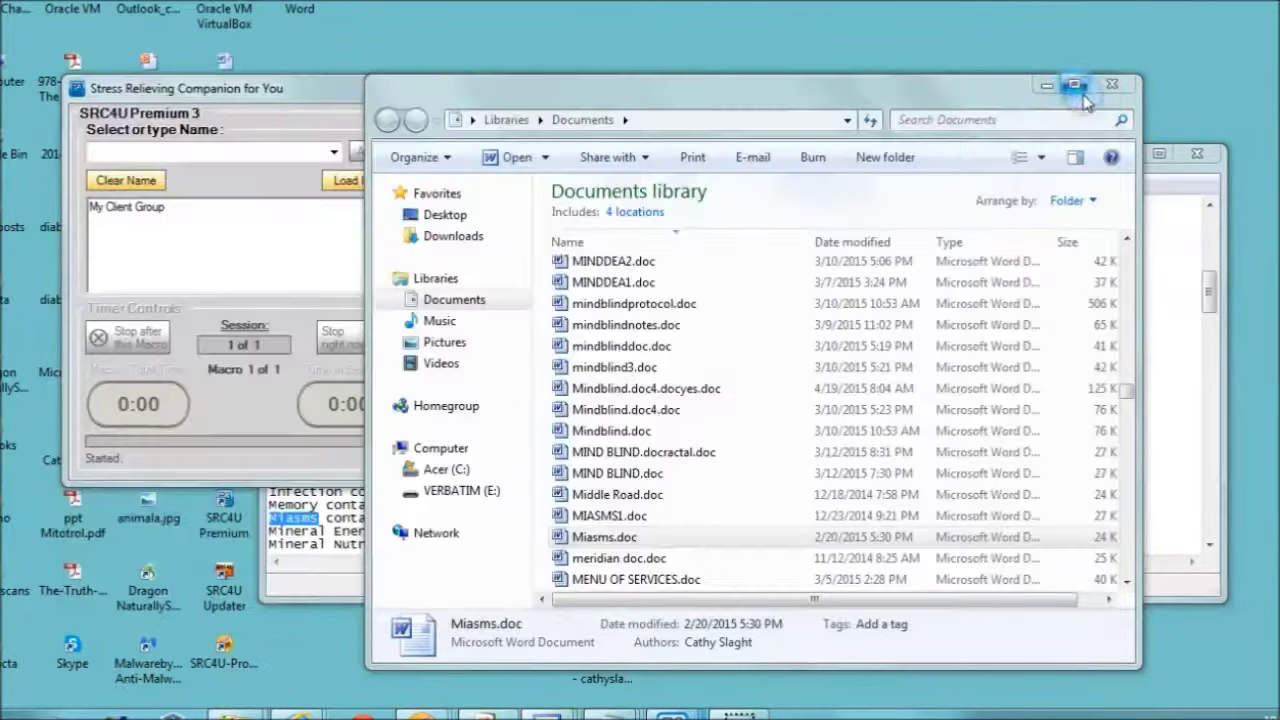
Close the Documents library window and paste the copied Miasms number list into the SRC4U Options box.
click(1130, 40)
click(838, 203)
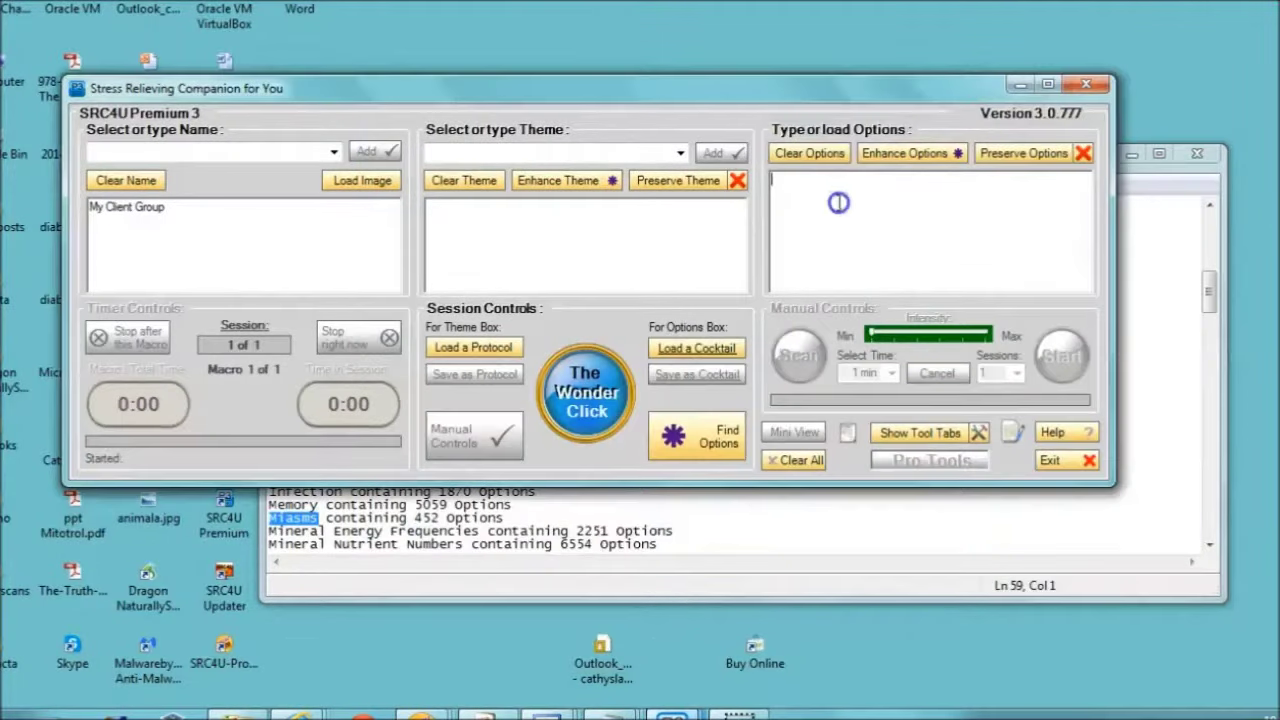
key(ctrl+v)
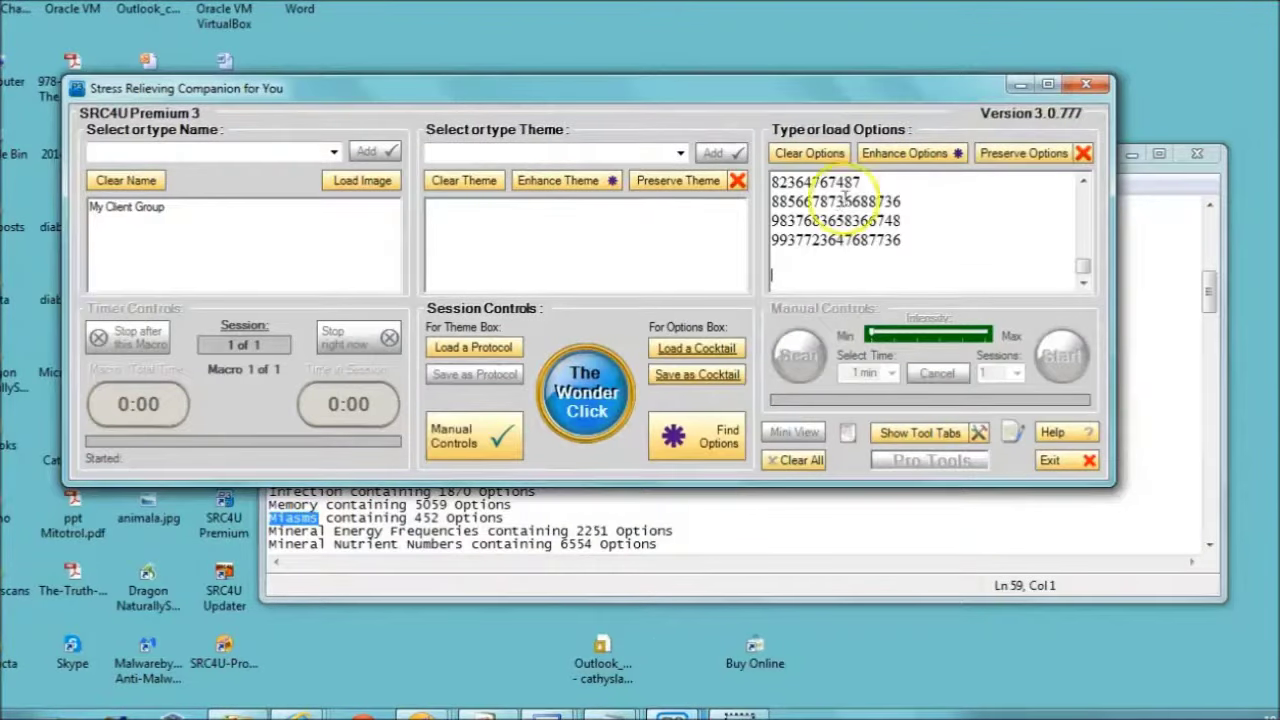
Minimize SRC4U and copy the phrase Natural Healing Wisdom from further down the Notepad results list.
click(1018, 85)
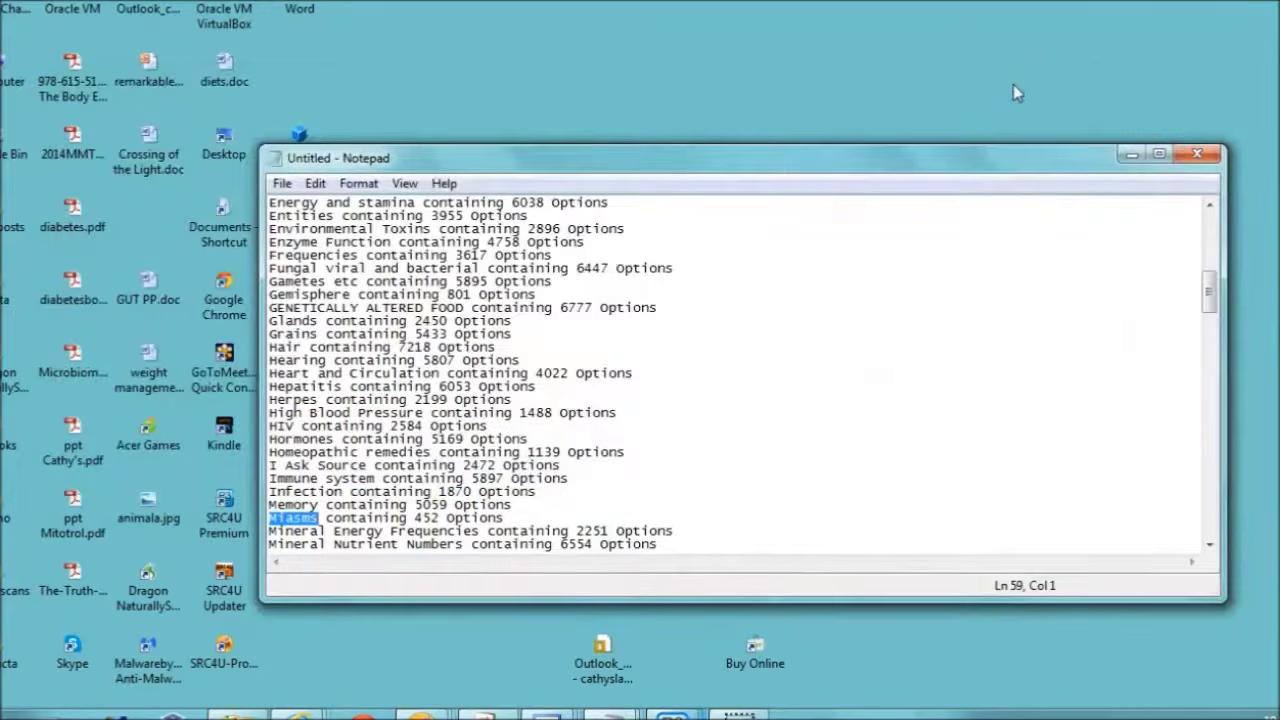
click(1209, 545)
click(1209, 545)
click(1209, 545)
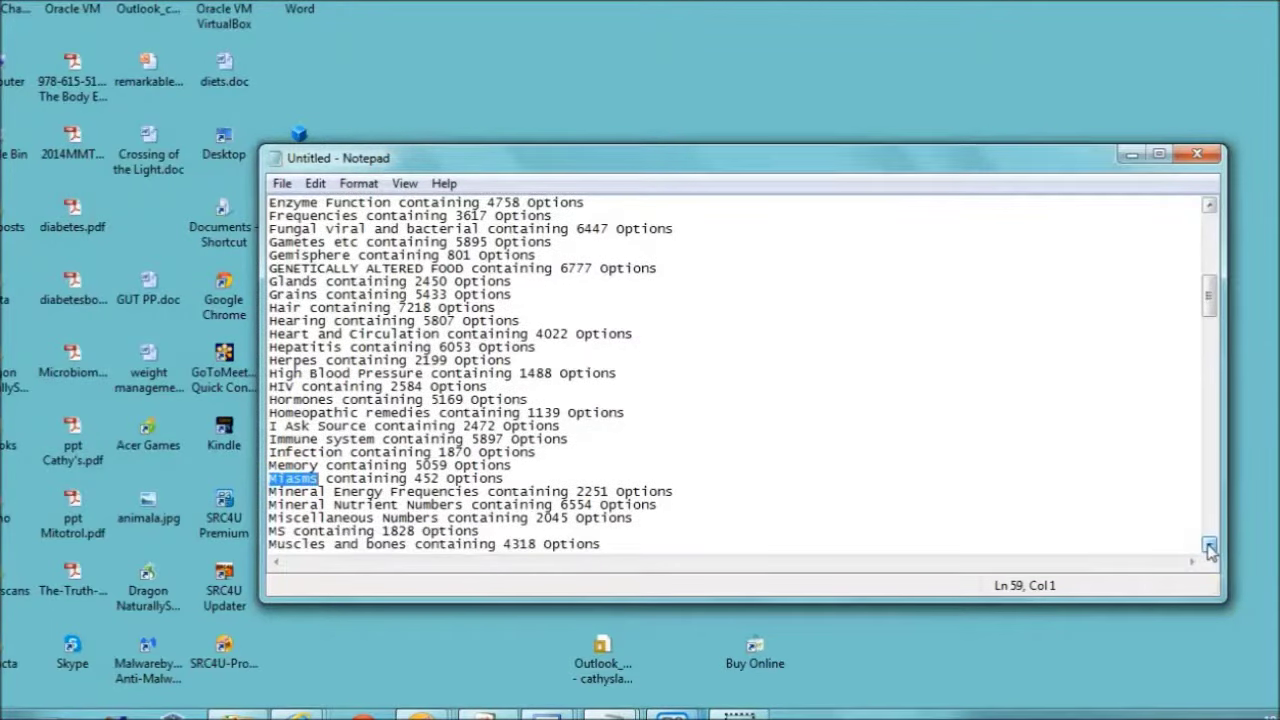
click(1209, 545)
click(1209, 545)
click(1209, 545)
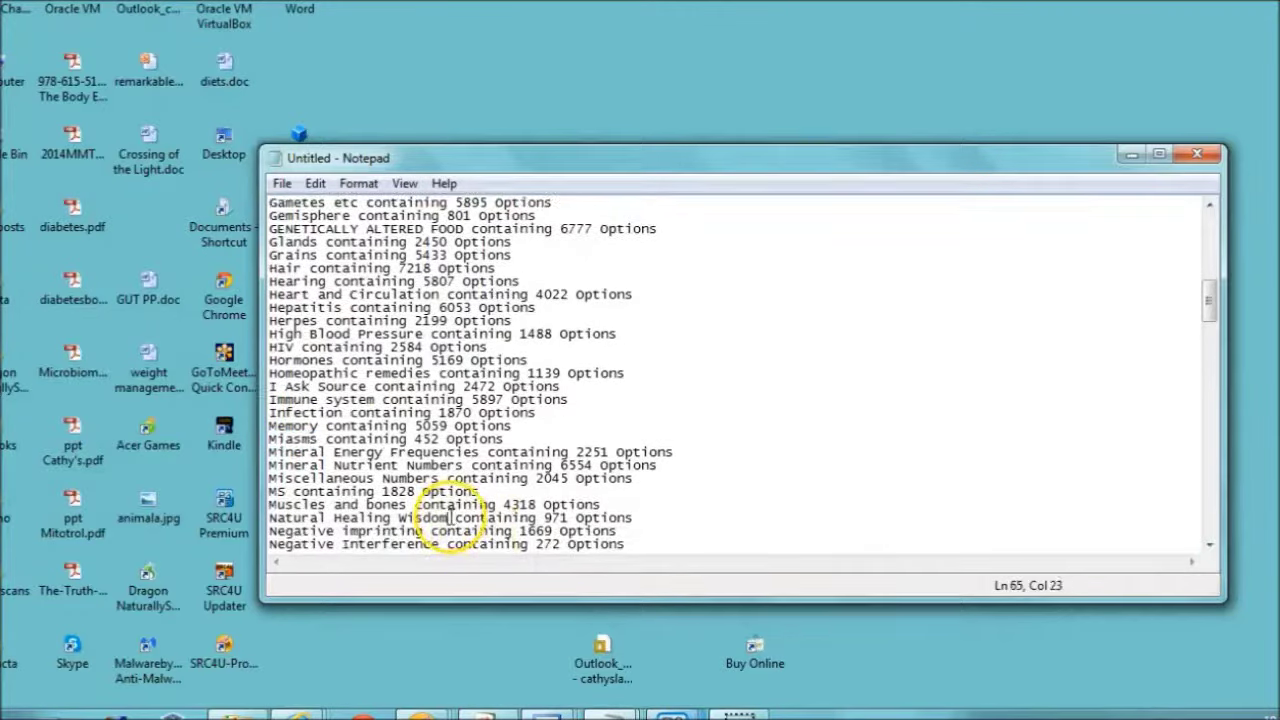
drag(450, 518, 245, 514)
key(ctrl+c)
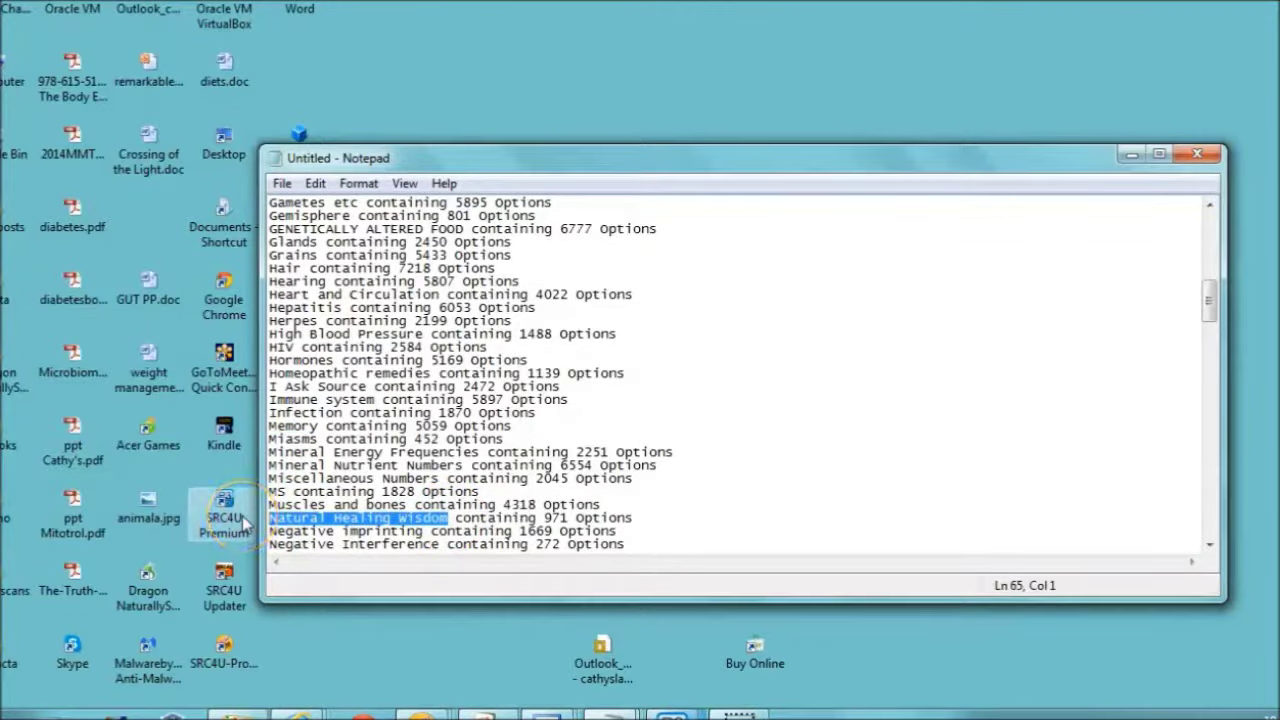
Run an SRC4U options search for Natural Healing Wisdom, close it without adding the results, and return to the Notepad list.
click(670, 712)
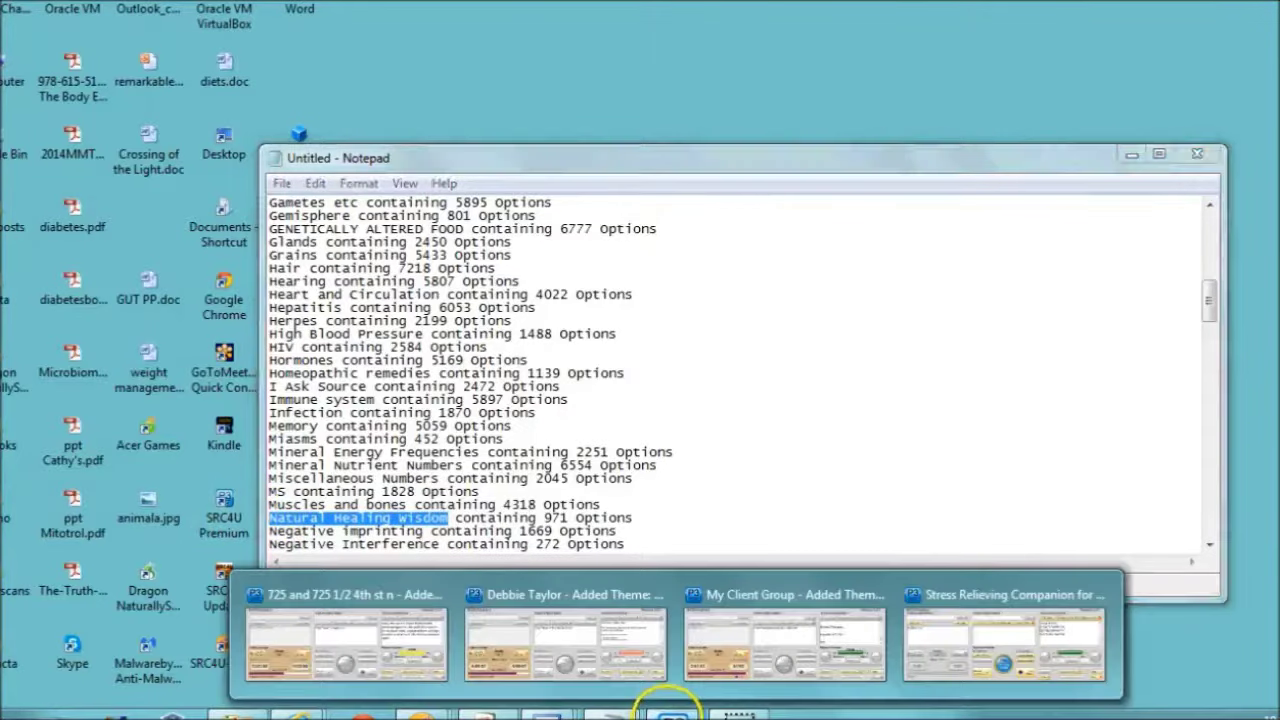
click(1040, 638)
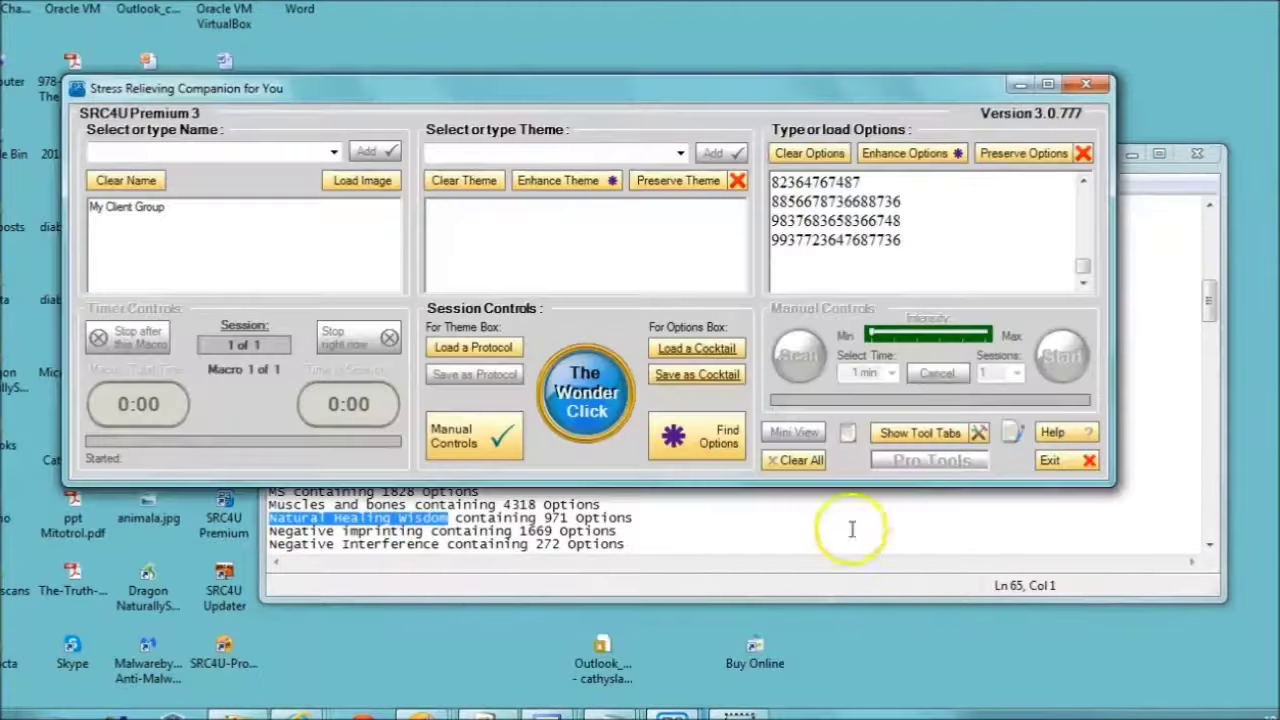
click(714, 440)
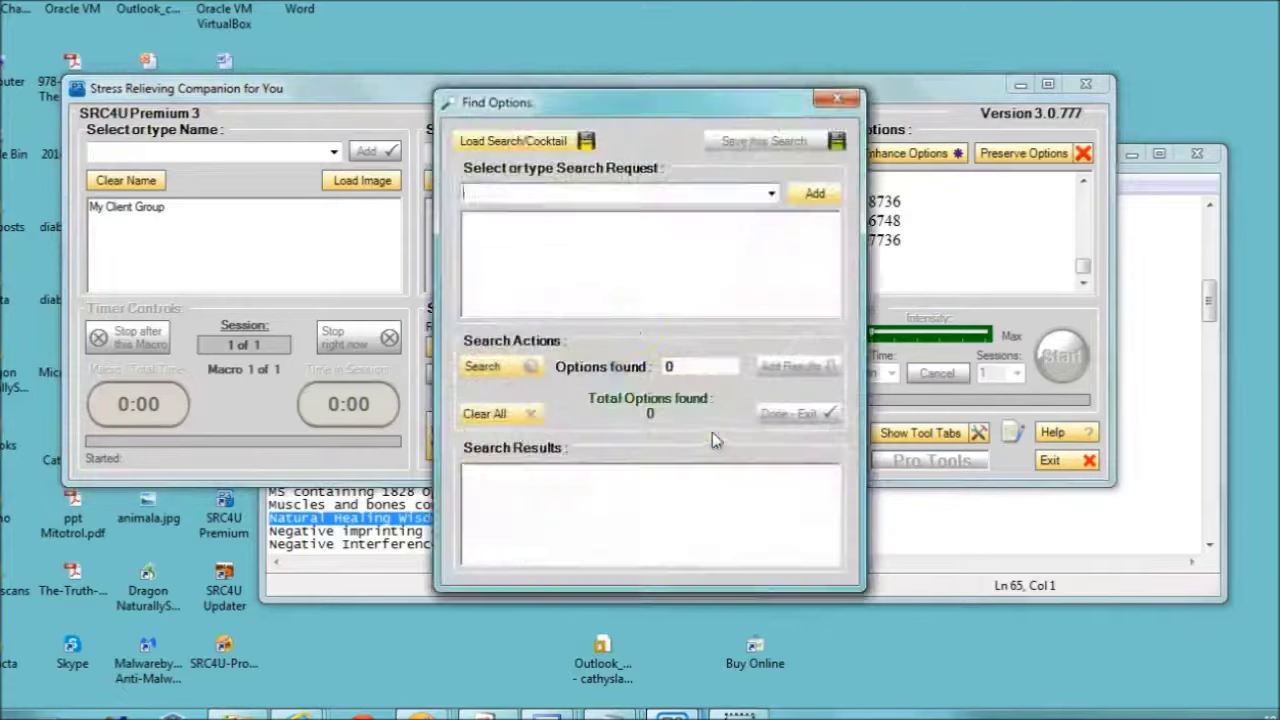
key(ctrl+v)
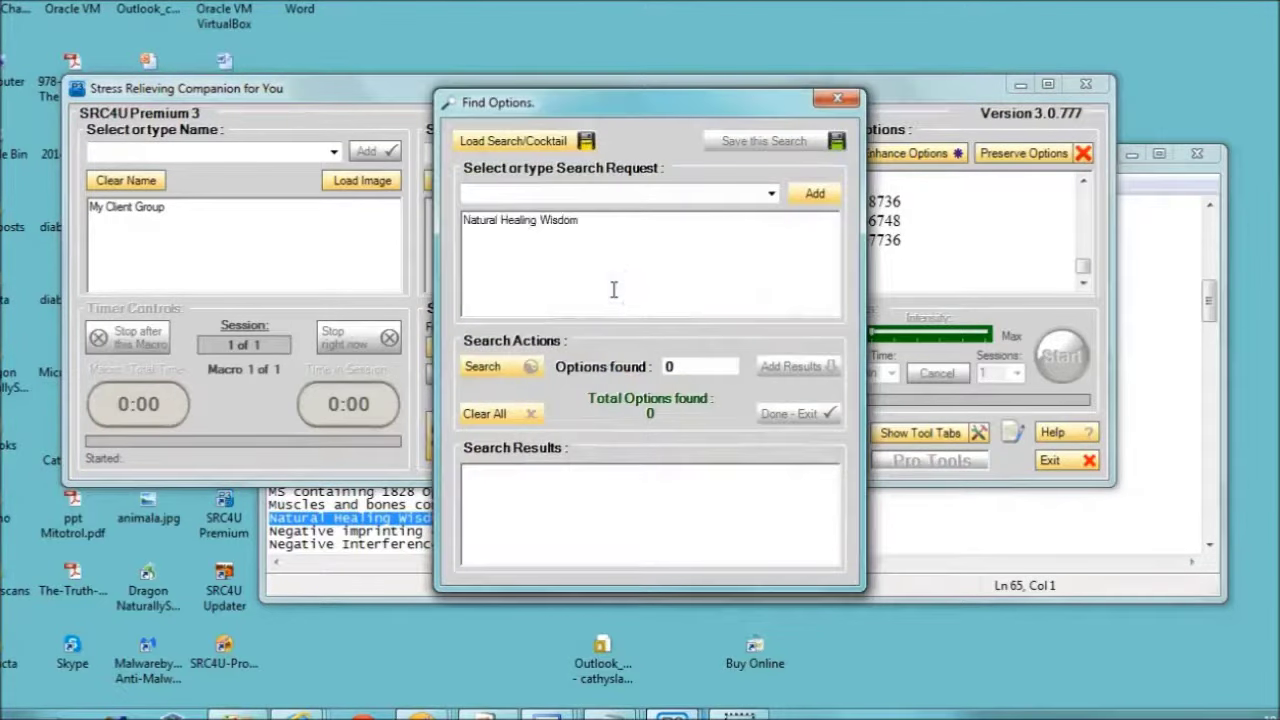
click(506, 366)
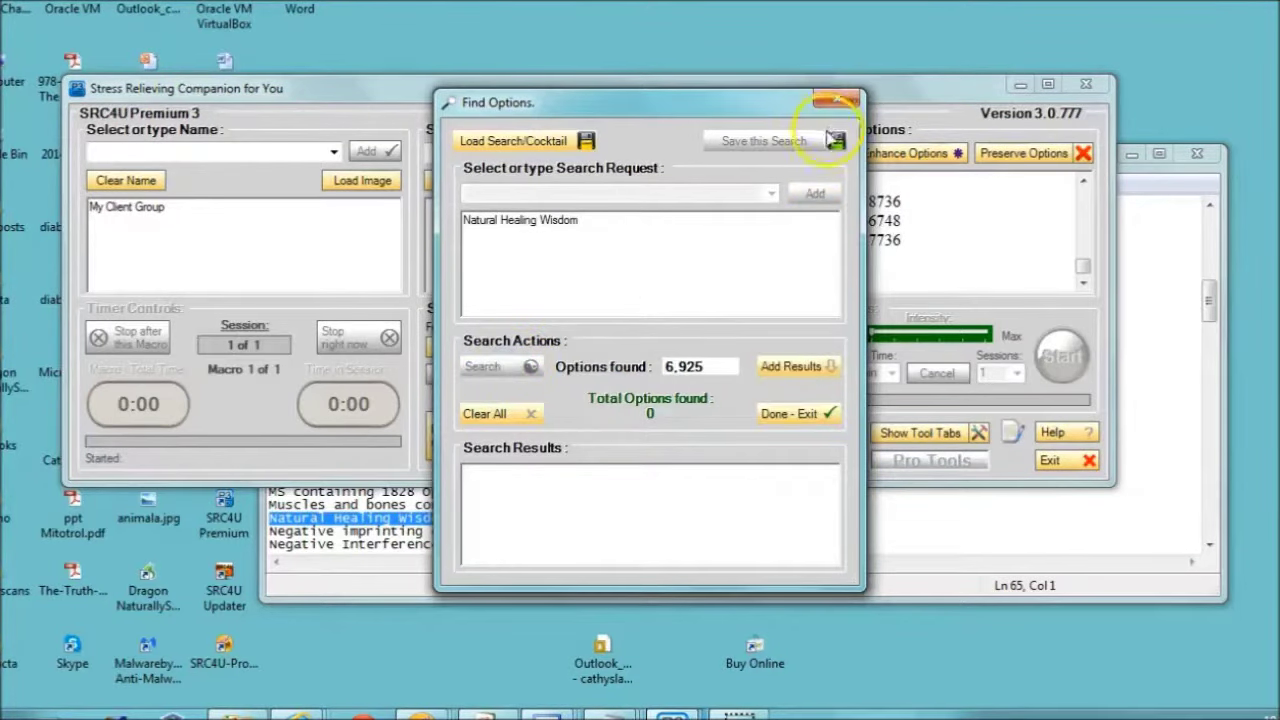
click(840, 98)
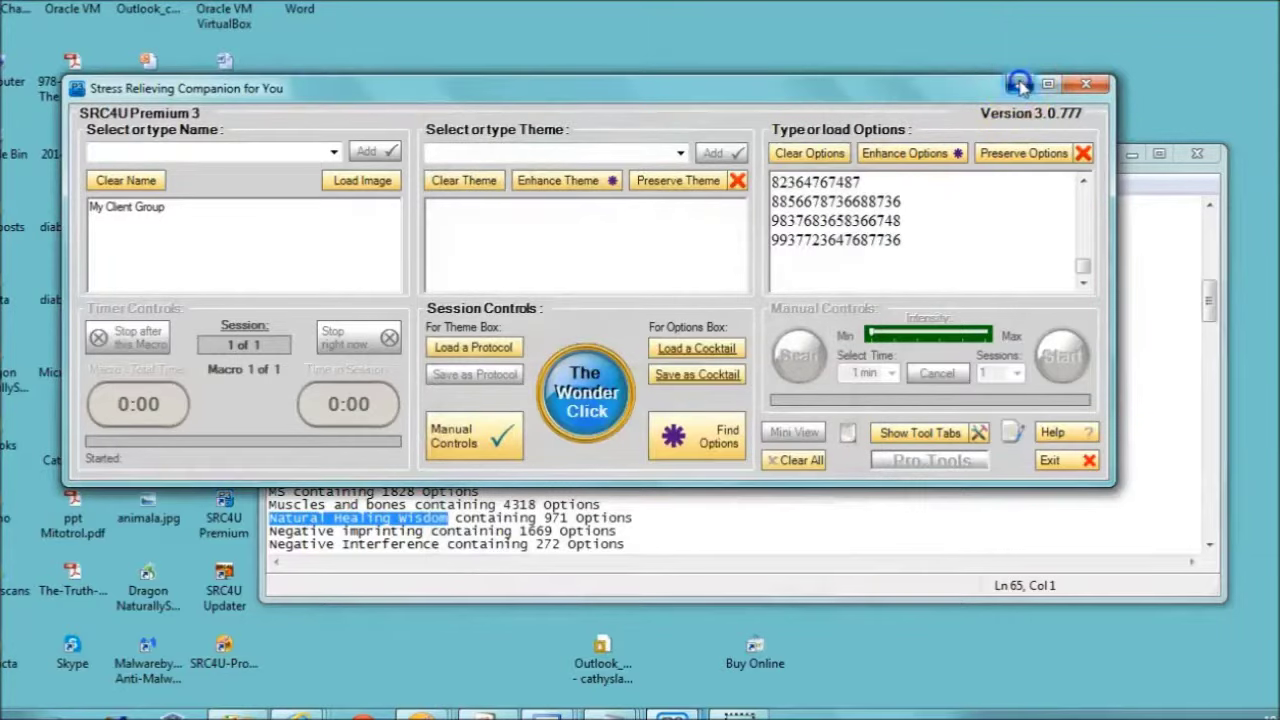
click(1019, 84)
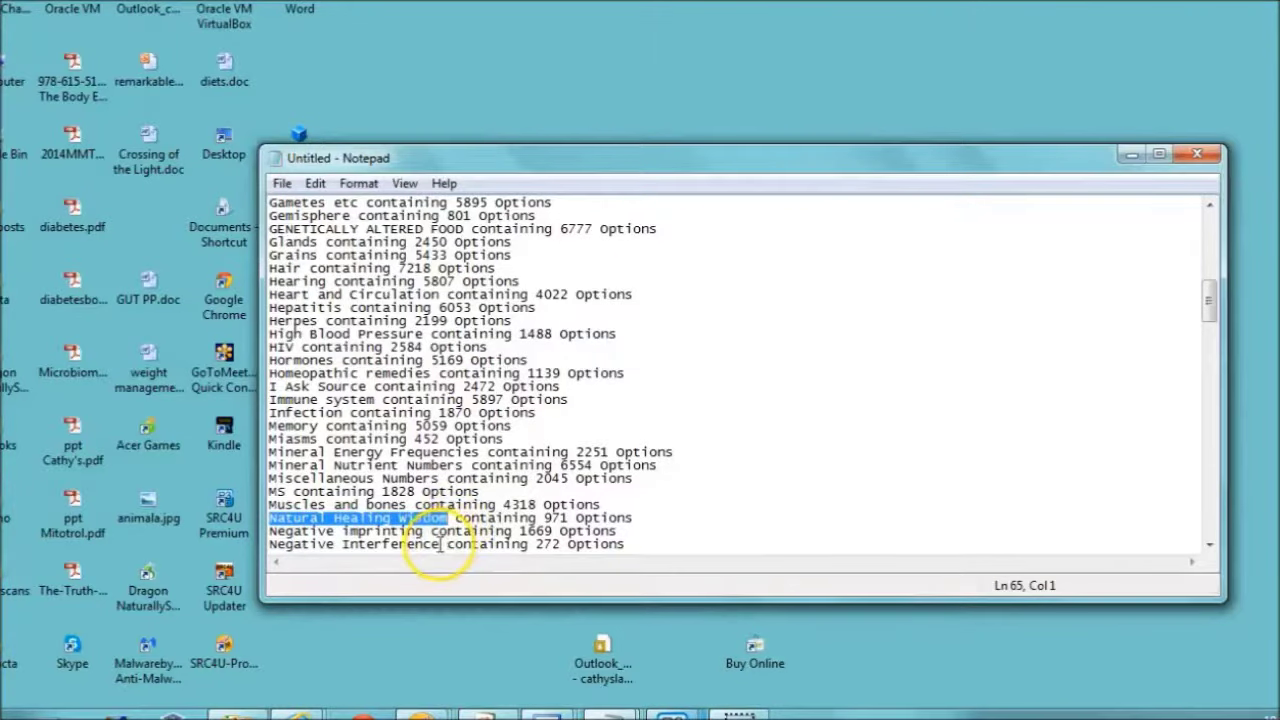
drag(440, 545, 251, 560)
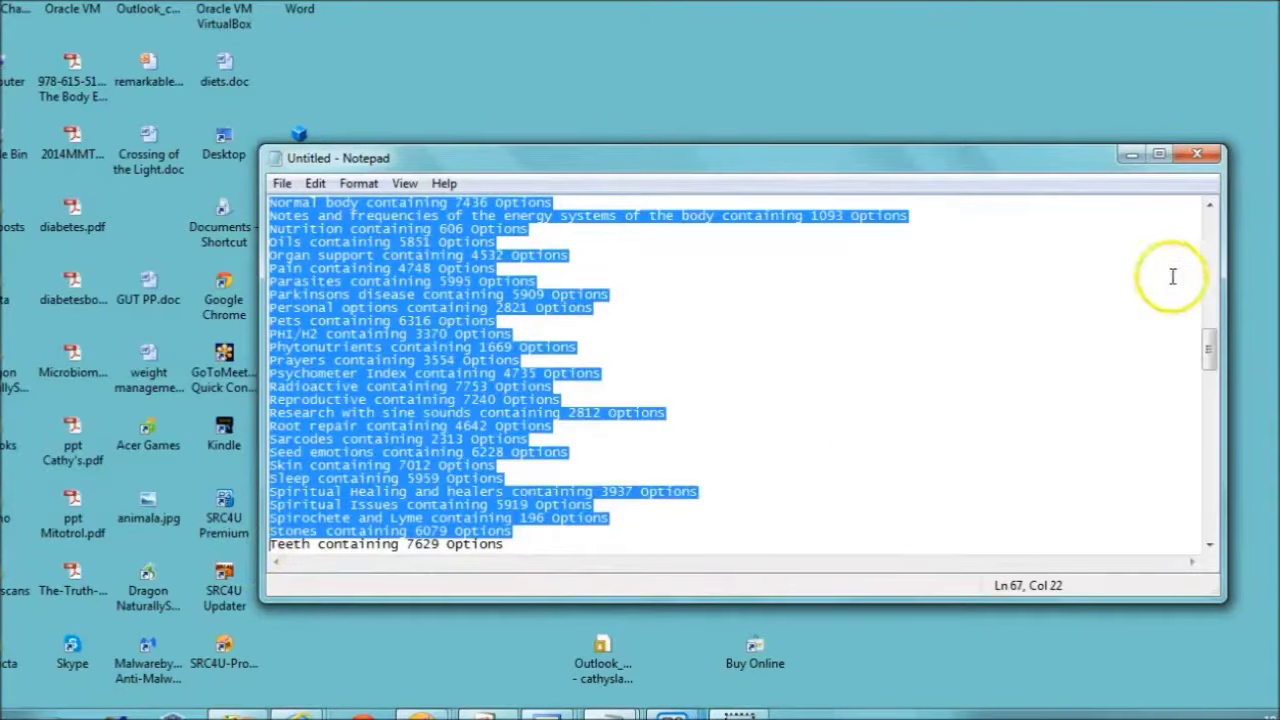
click(1209, 206)
click(1209, 206)
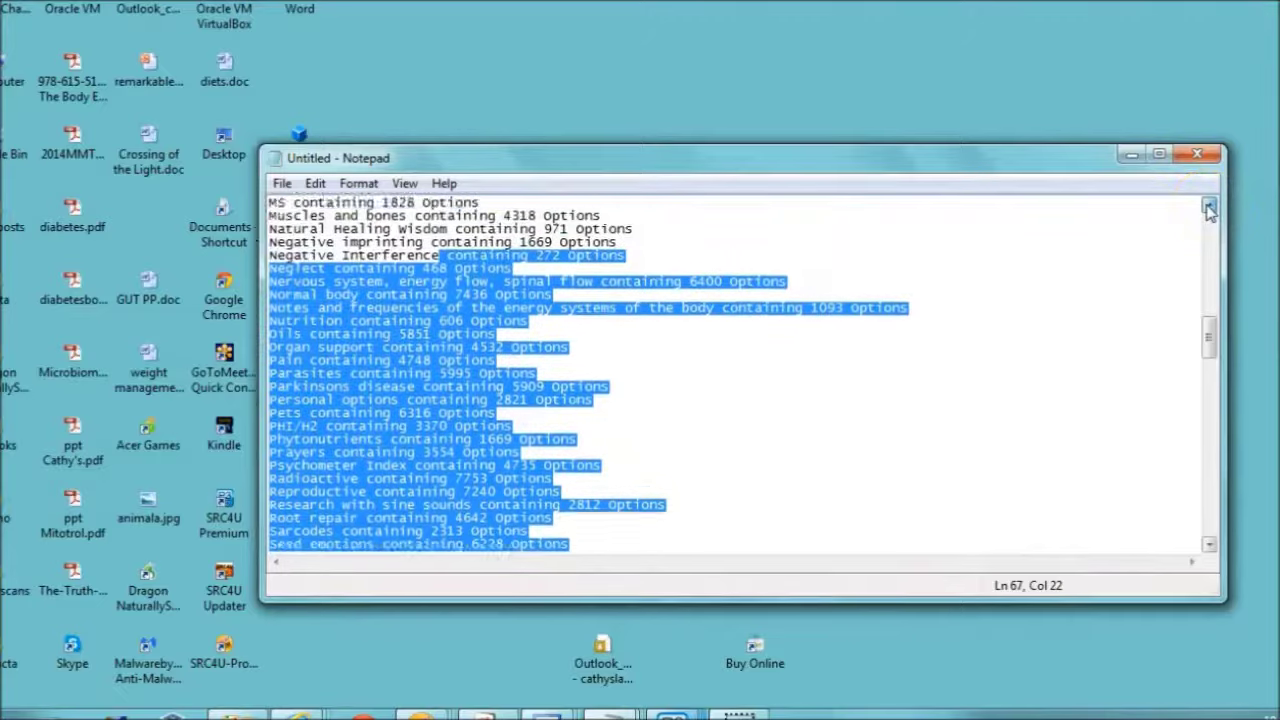
click(1209, 206)
click(1114, 244)
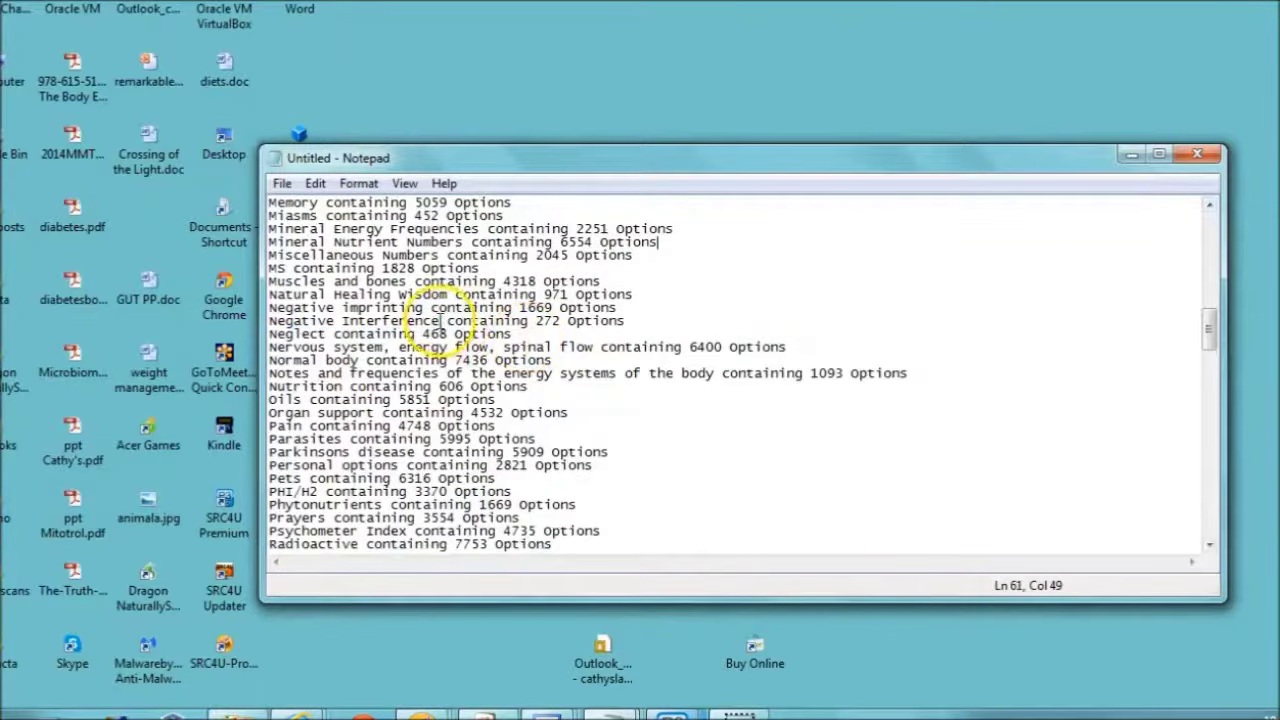
Copy Negative Interference from the Notepad list, run an SRC4U options search for it, and close the search without adding the results.
drag(440, 320, 262, 320)
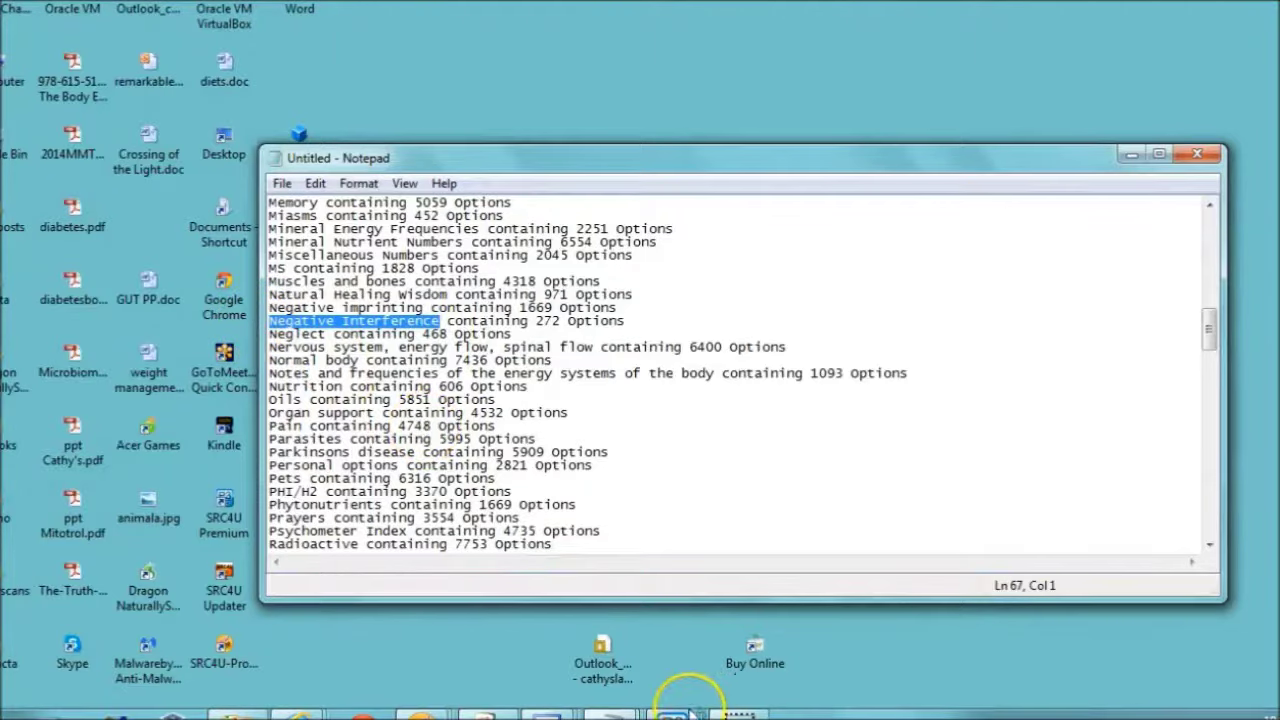
click(680, 714)
click(983, 645)
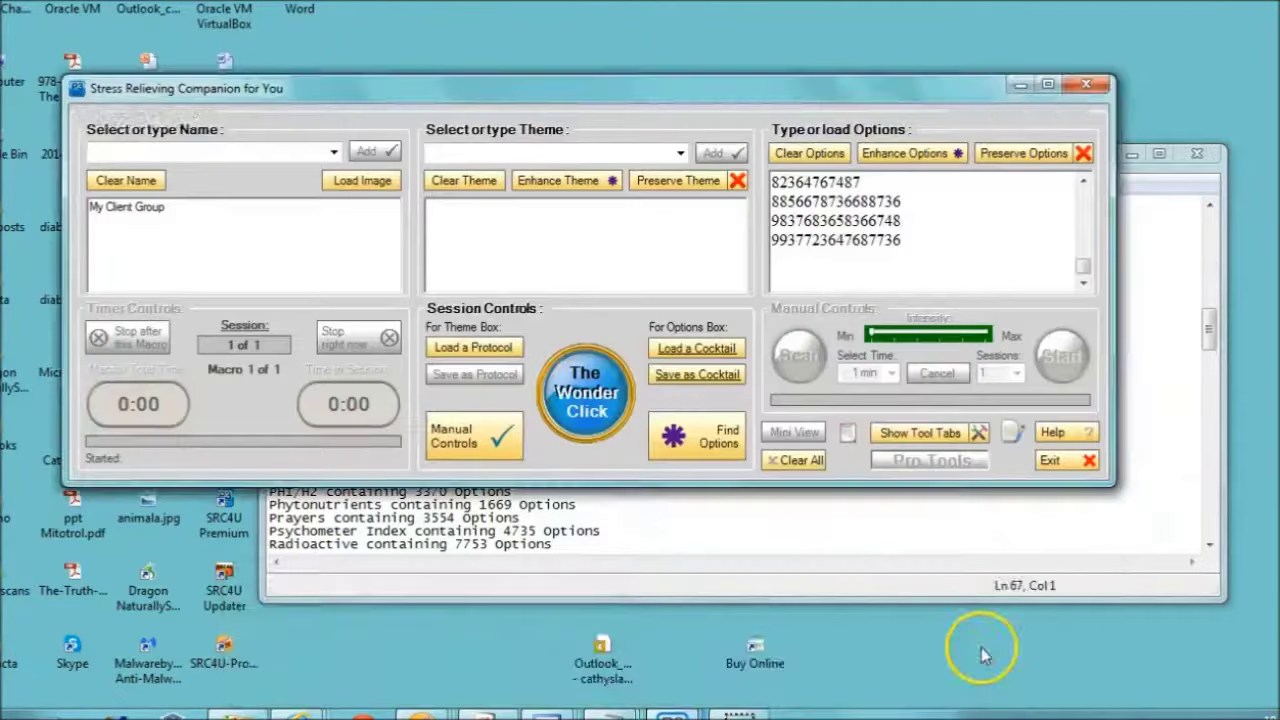
click(712, 436)
click(565, 238)
text(Negative Interference)
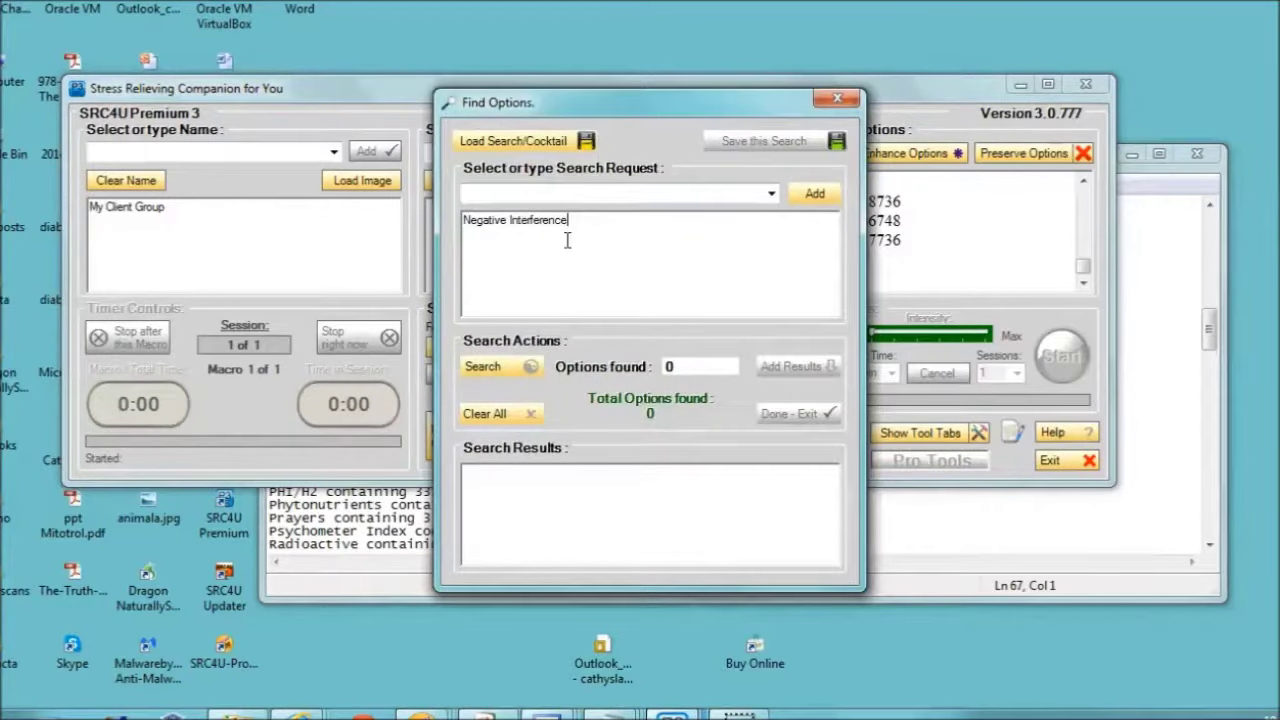
click(472, 369)
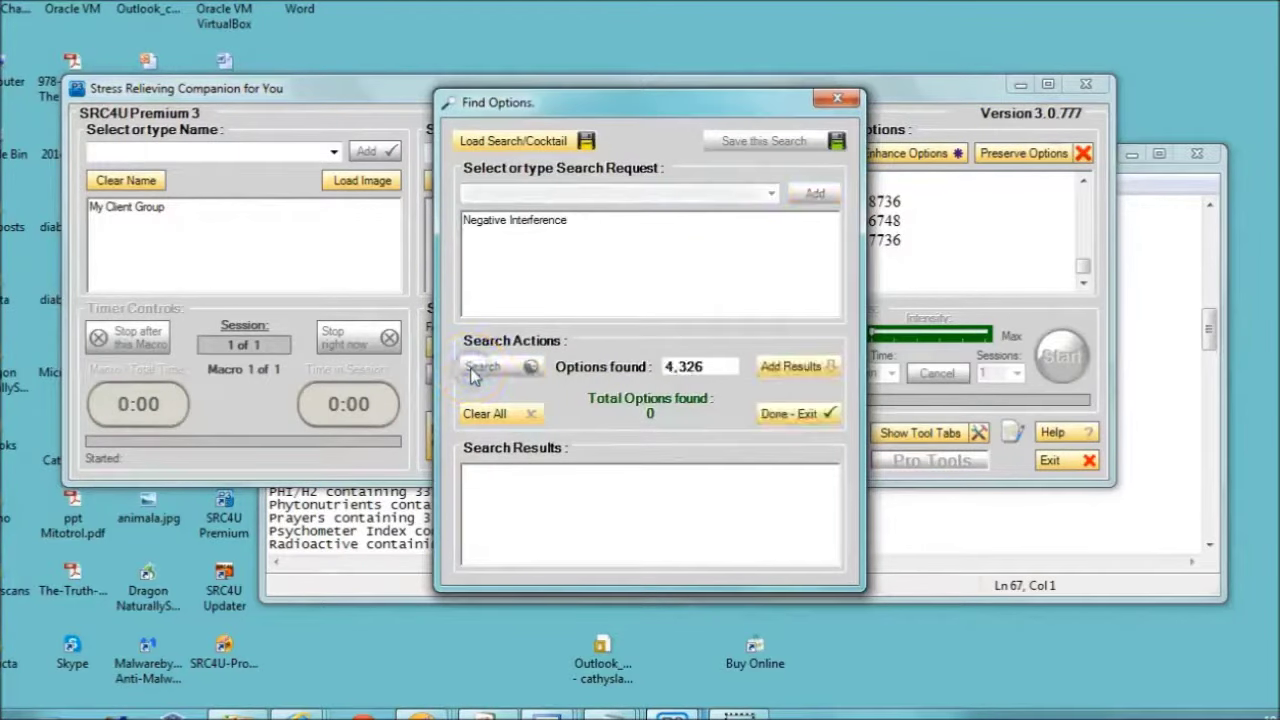
click(838, 101)
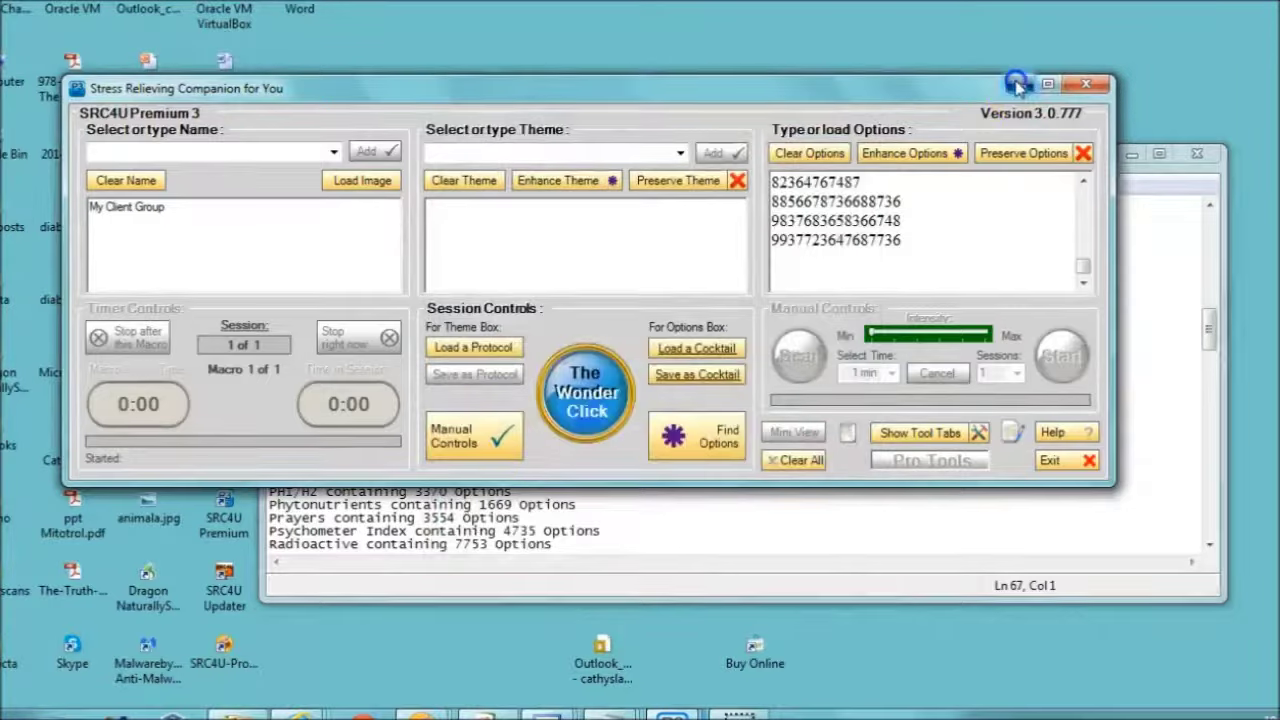
Copy Nutrition from the Notepad list, run an SRC4U options search for it, and close the search without adding the results.
click(1019, 85)
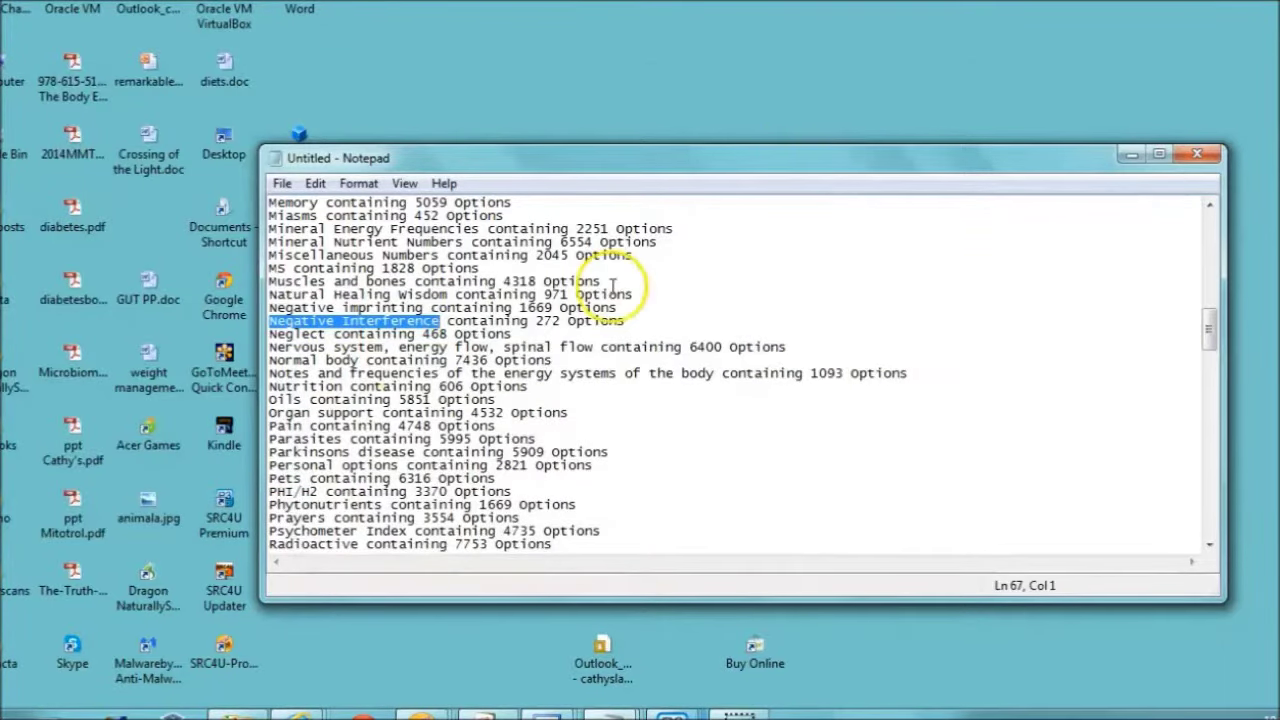
drag(345, 385, 252, 393)
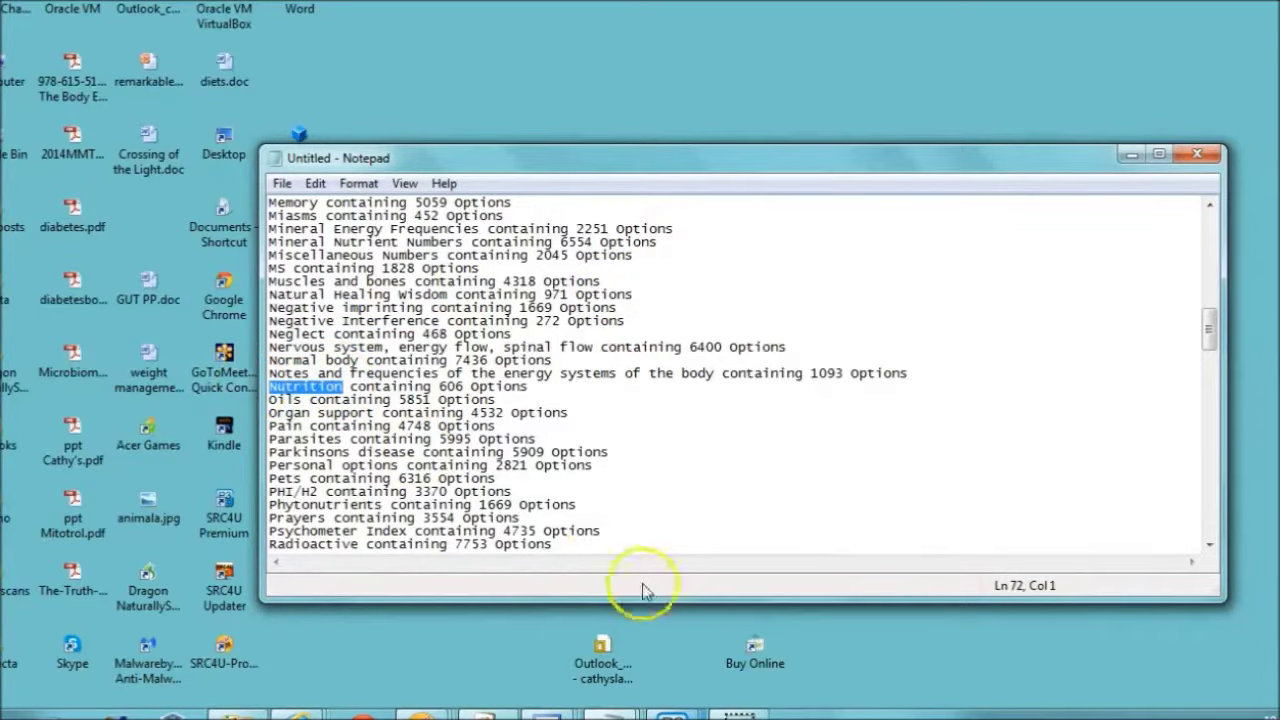
click(672, 712)
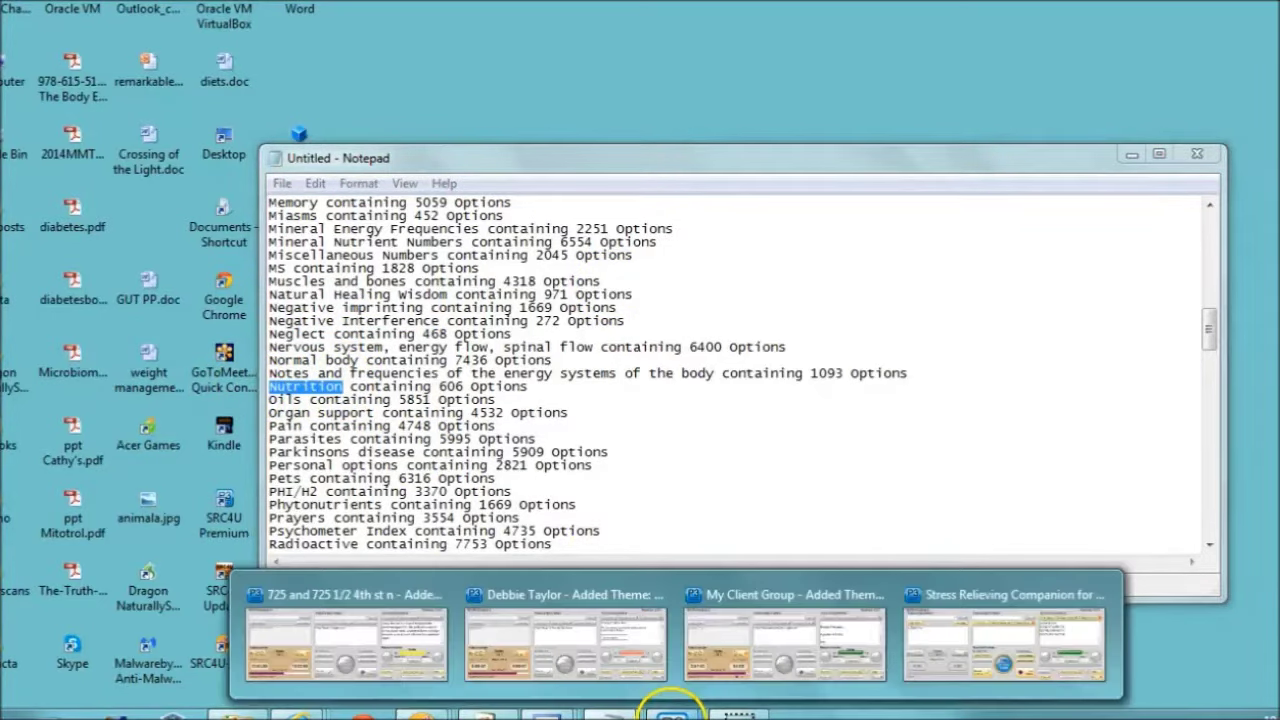
click(976, 639)
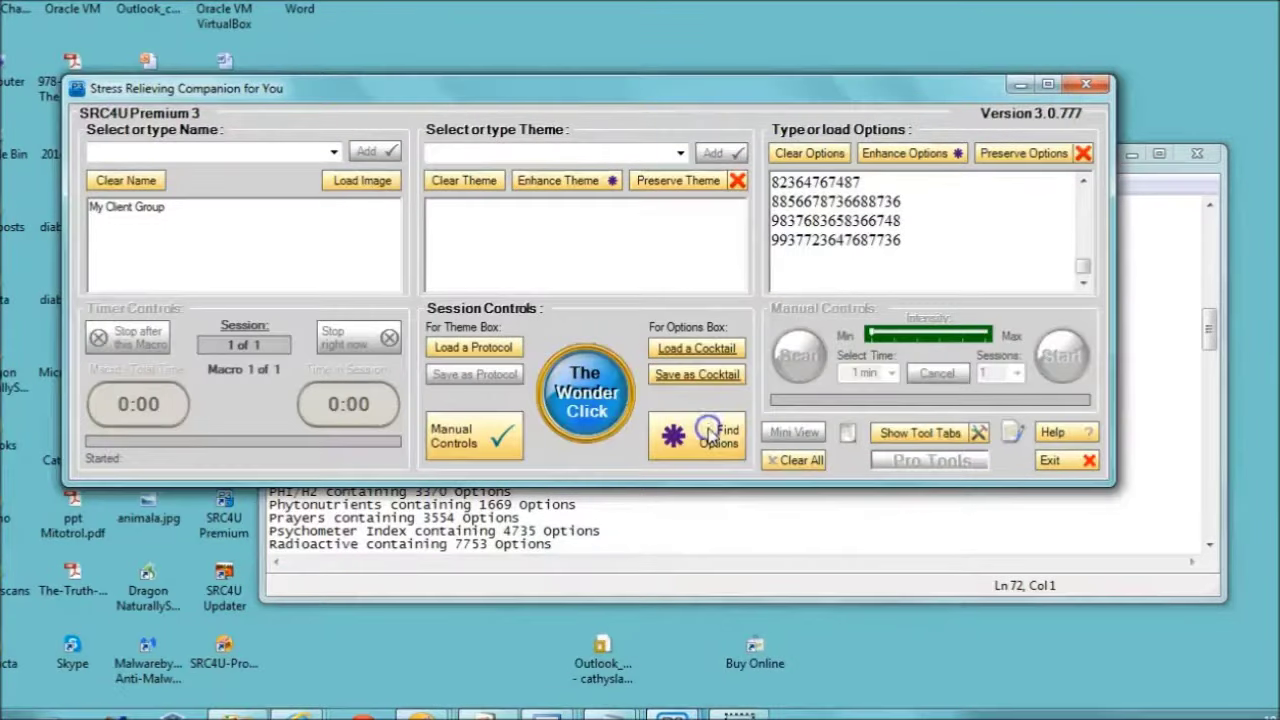
click(708, 430)
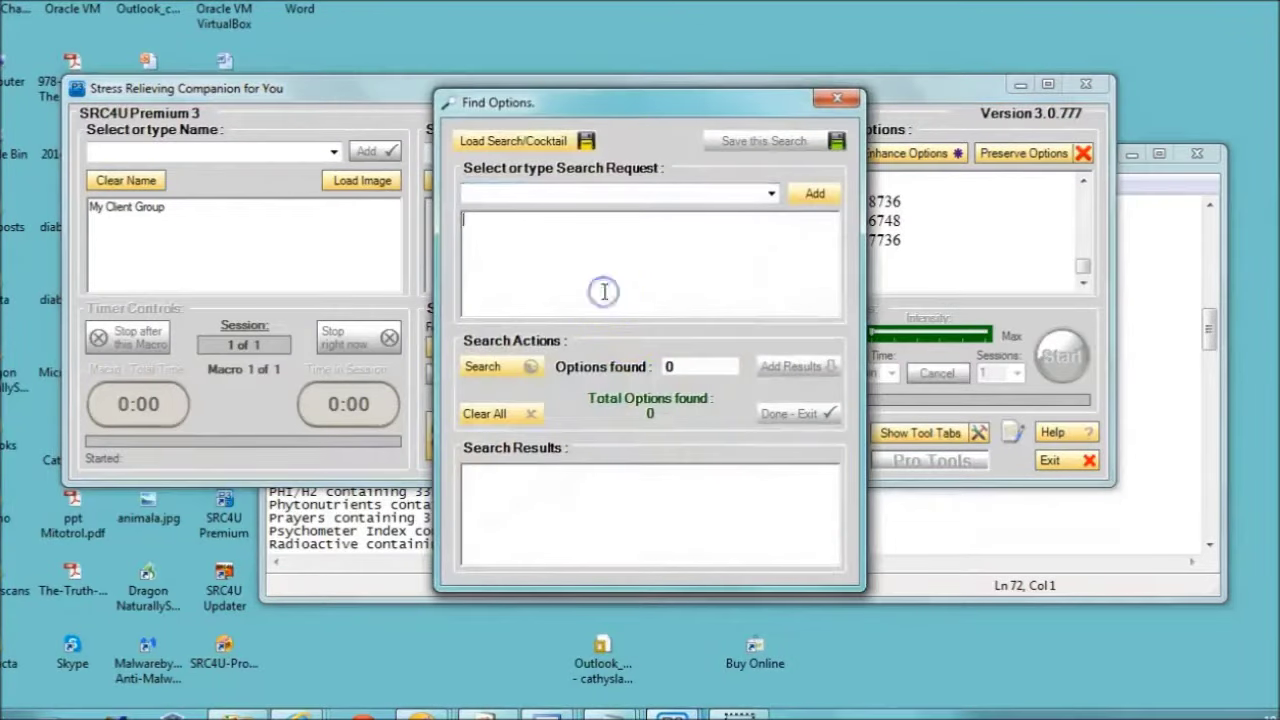
click(503, 368)
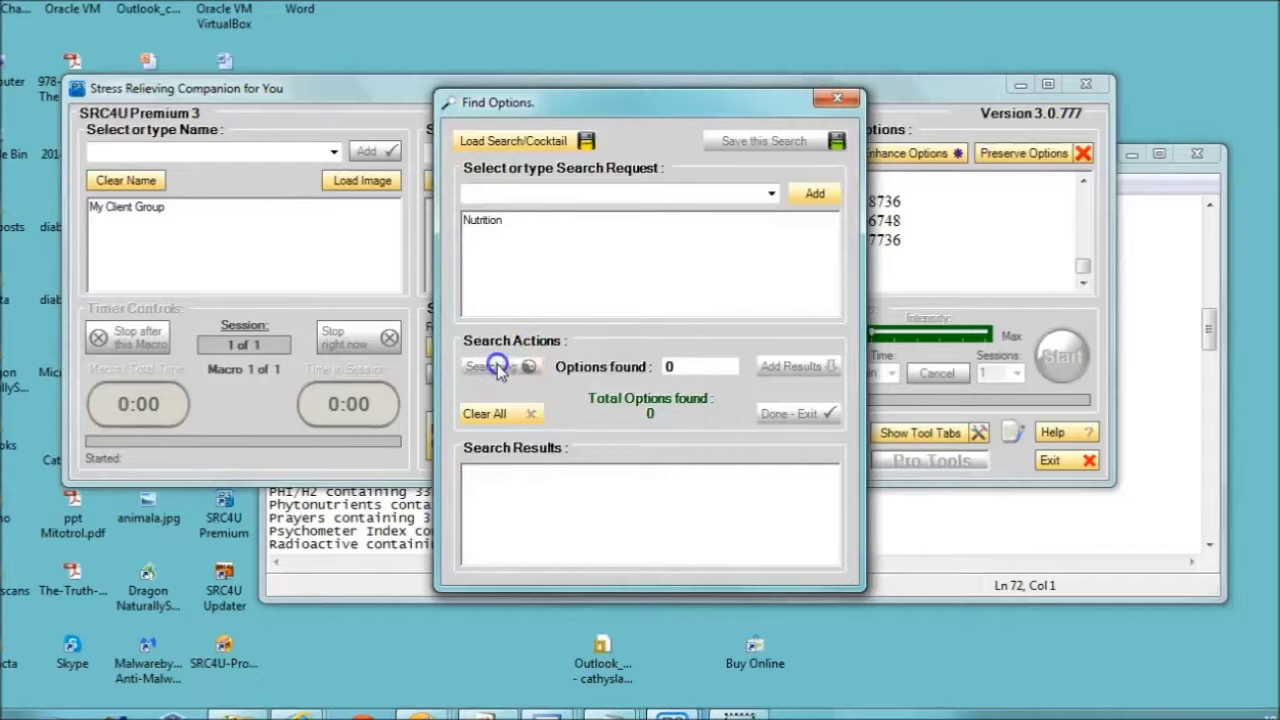
click(835, 103)
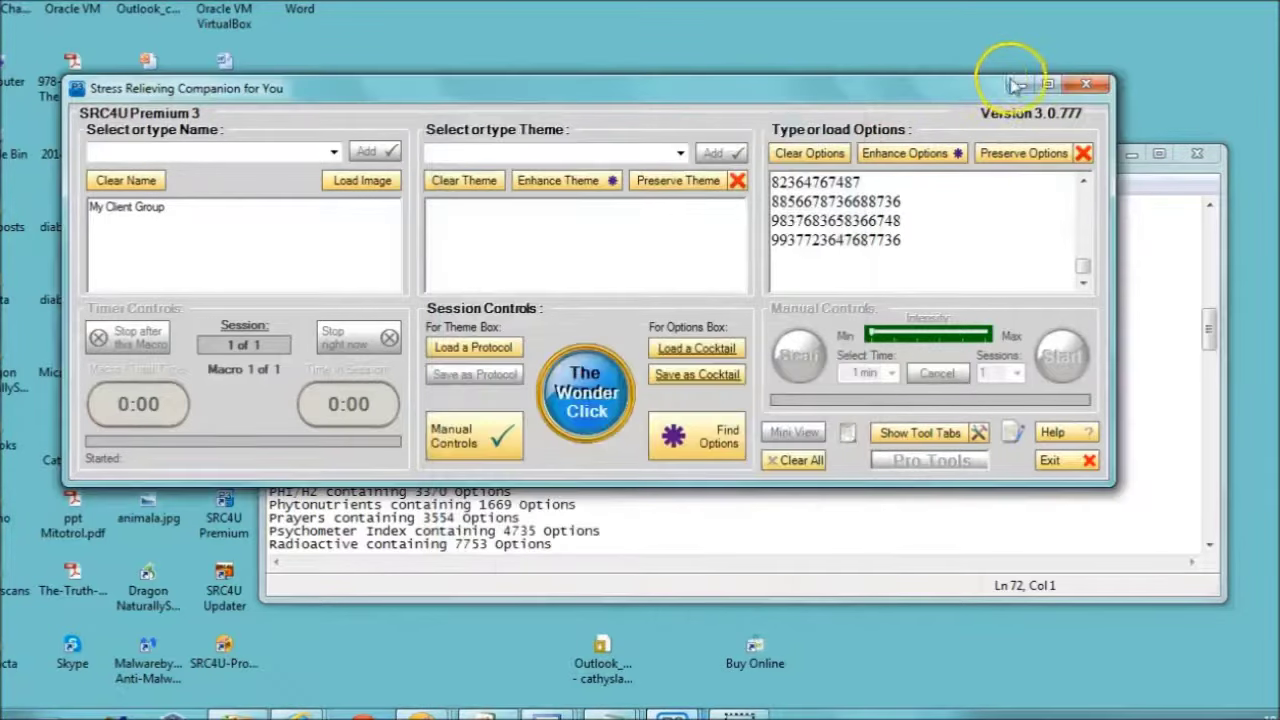
Minimize SRC4U and copy the phrase Spirochete and Lyme from further down the Notepad results list.
click(1013, 84)
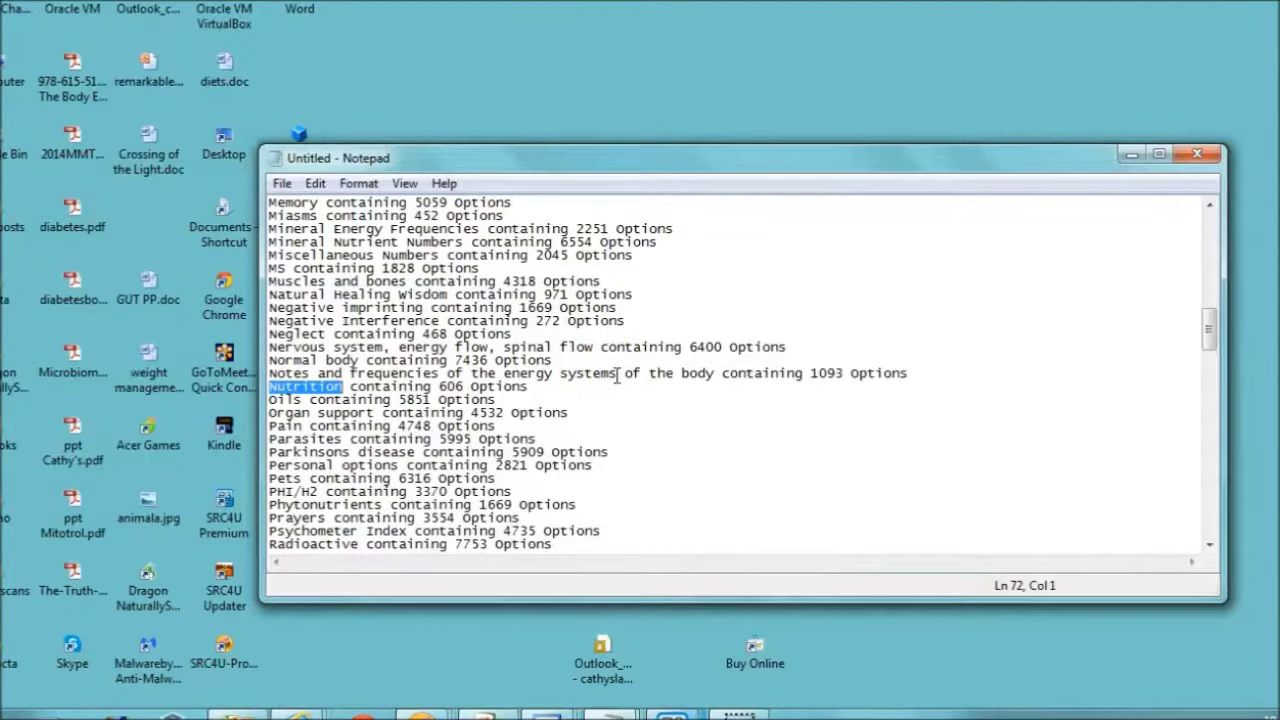
click(1209, 544)
click(1209, 544)
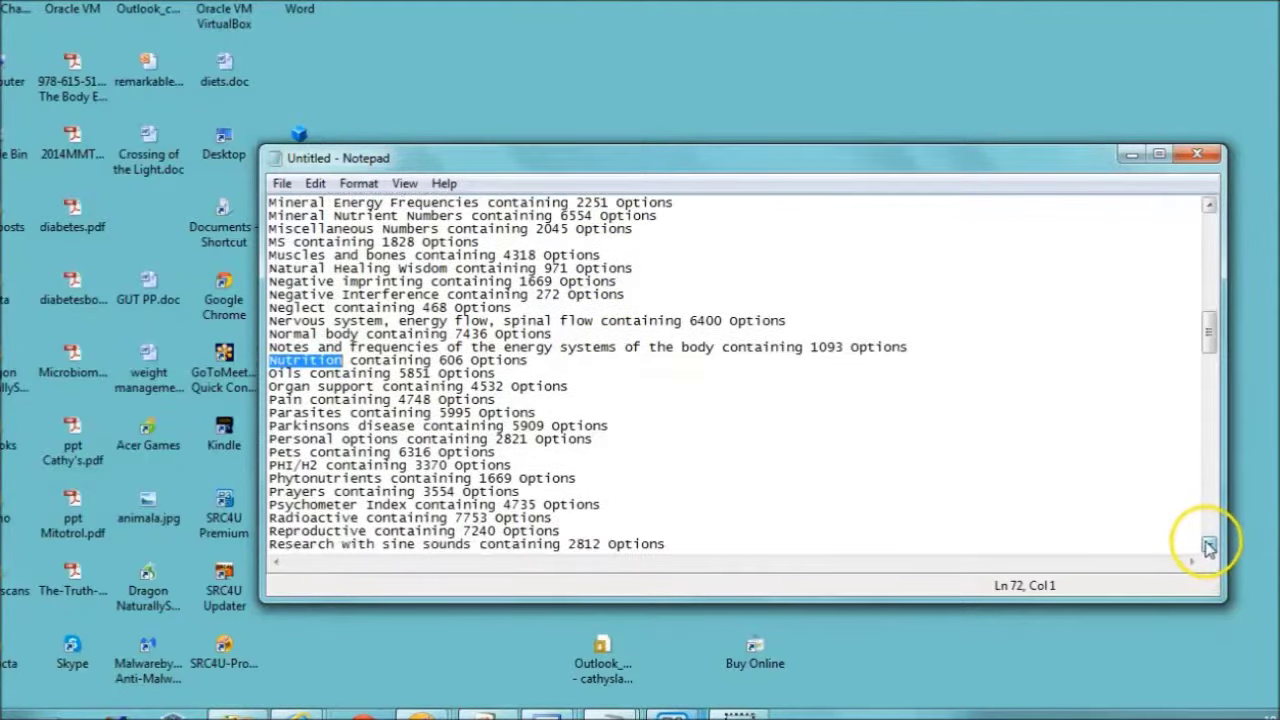
click(1209, 544)
click(1209, 544)
click(1209, 544)
click(1209, 544)
click(1209, 544)
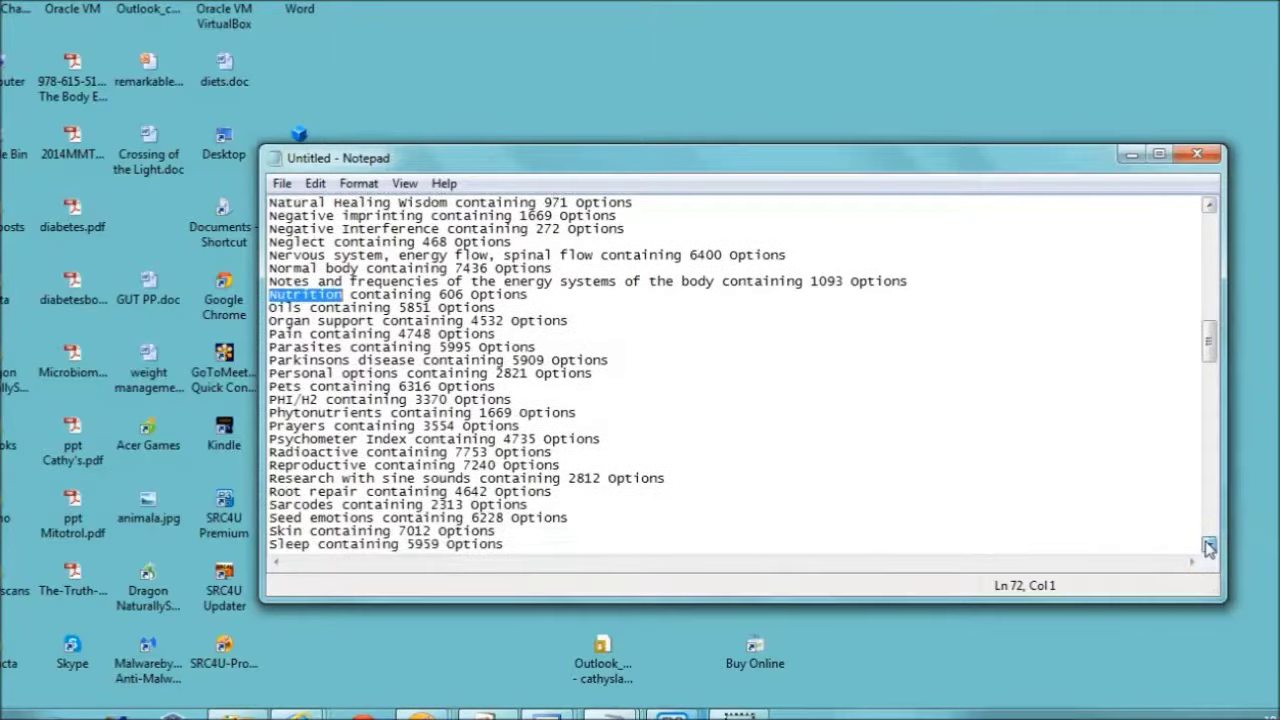
click(1209, 544)
click(1209, 544)
click(1209, 544)
click(1209, 544)
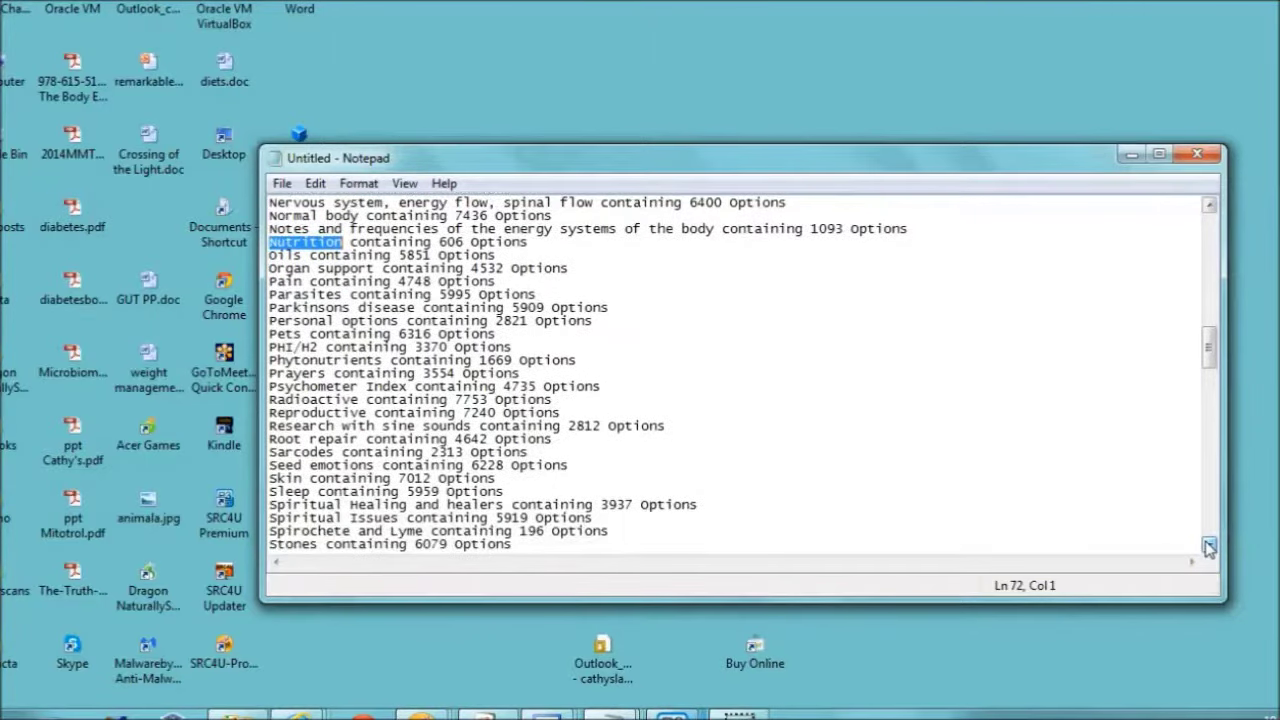
click(1209, 544)
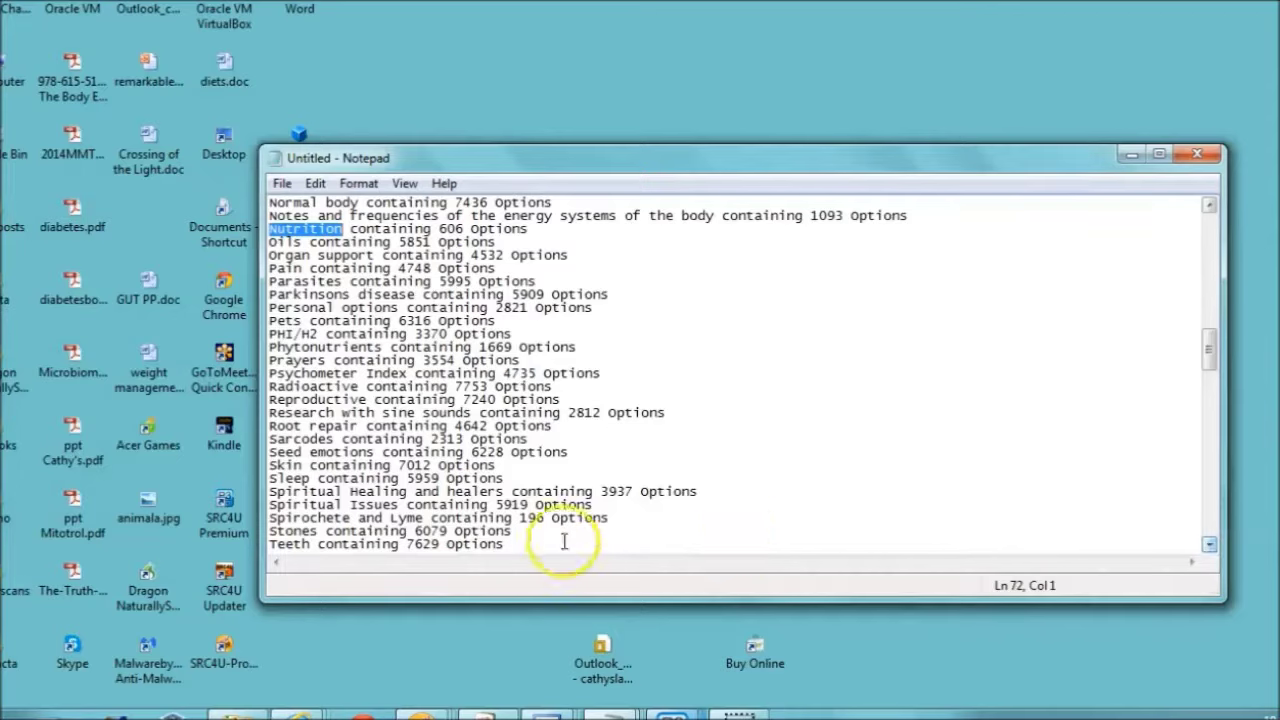
drag(426, 518, 260, 516)
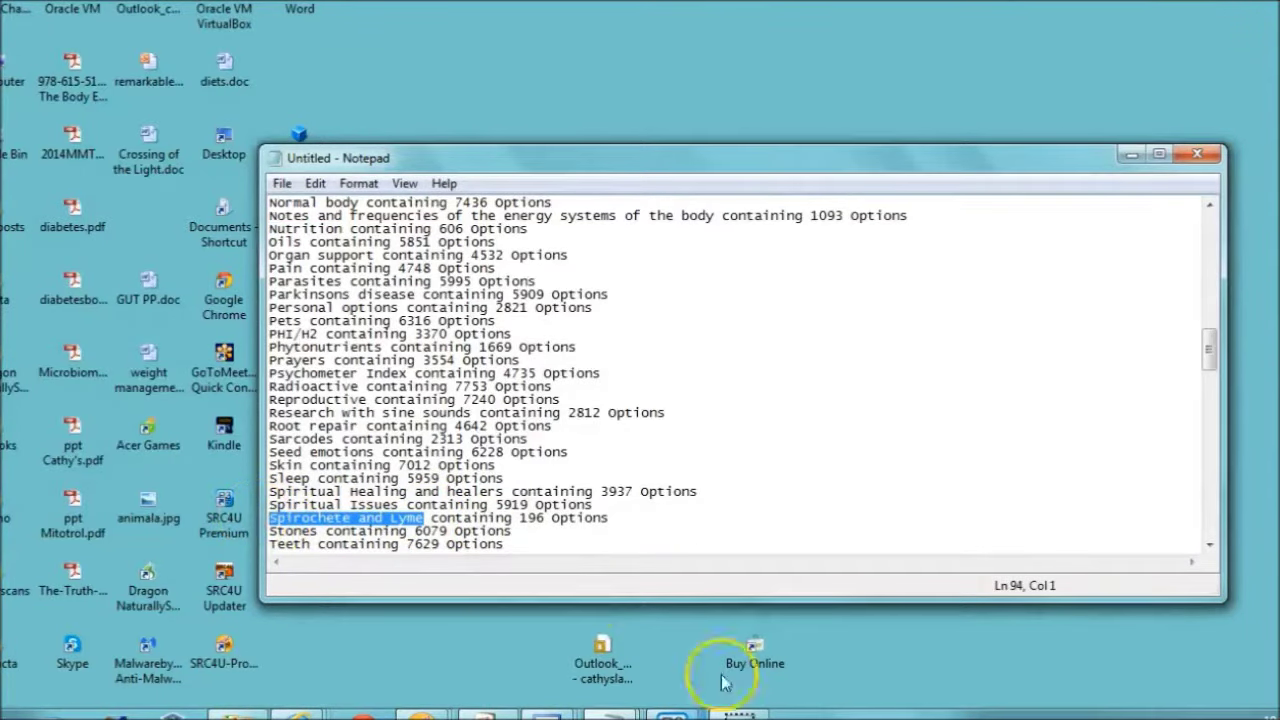
Switch to SRC4U, run an options search for Spirochete and Lyme, and close it without adding the results.
click(673, 712)
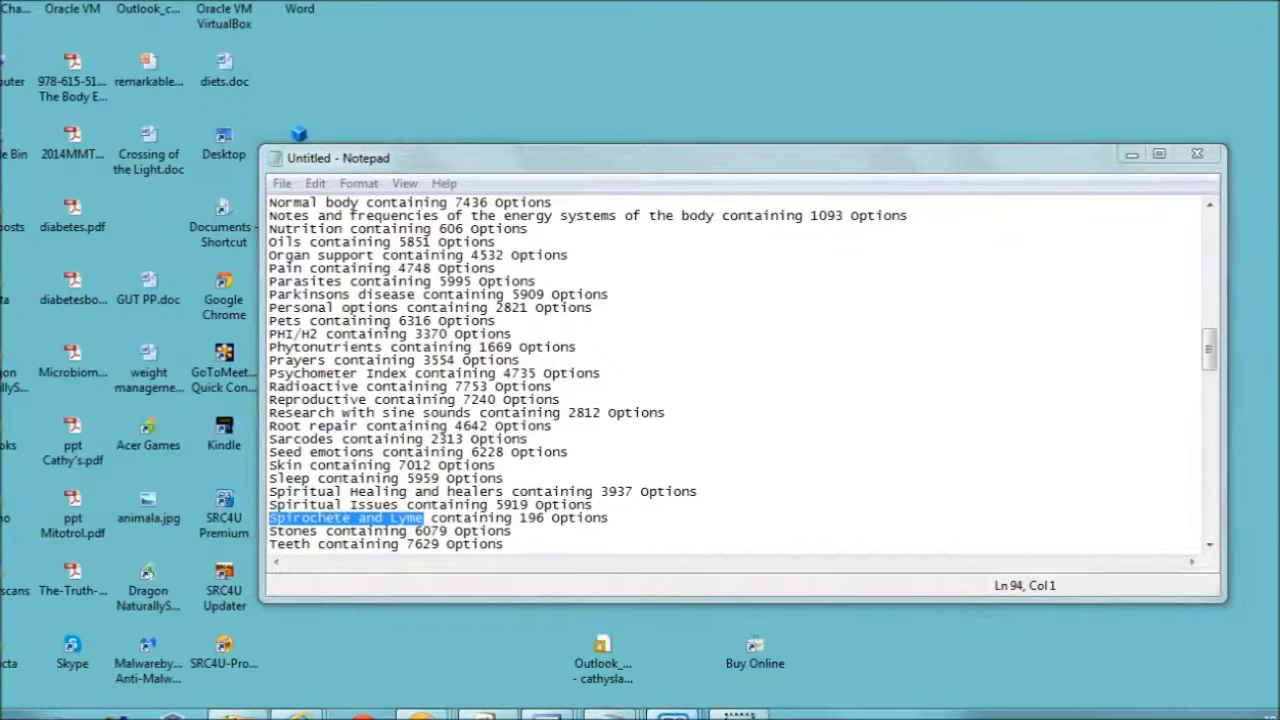
mouse_move(673, 712)
click(975, 648)
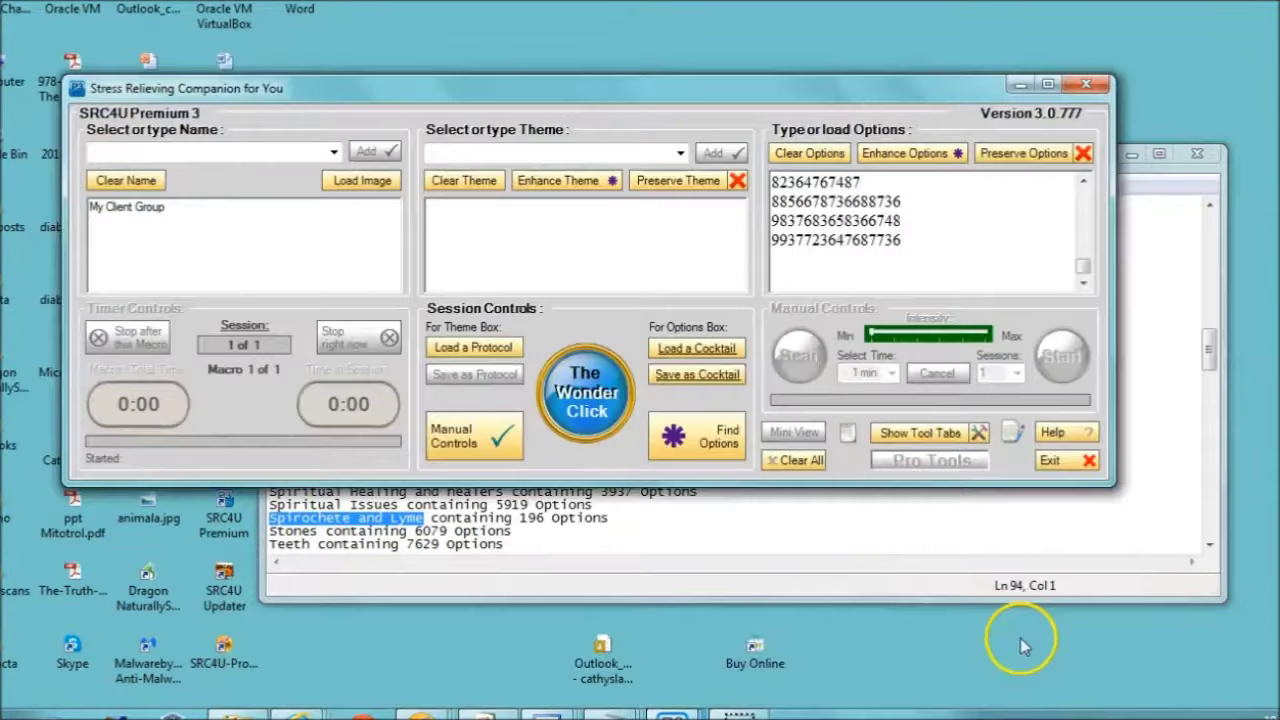
click(706, 438)
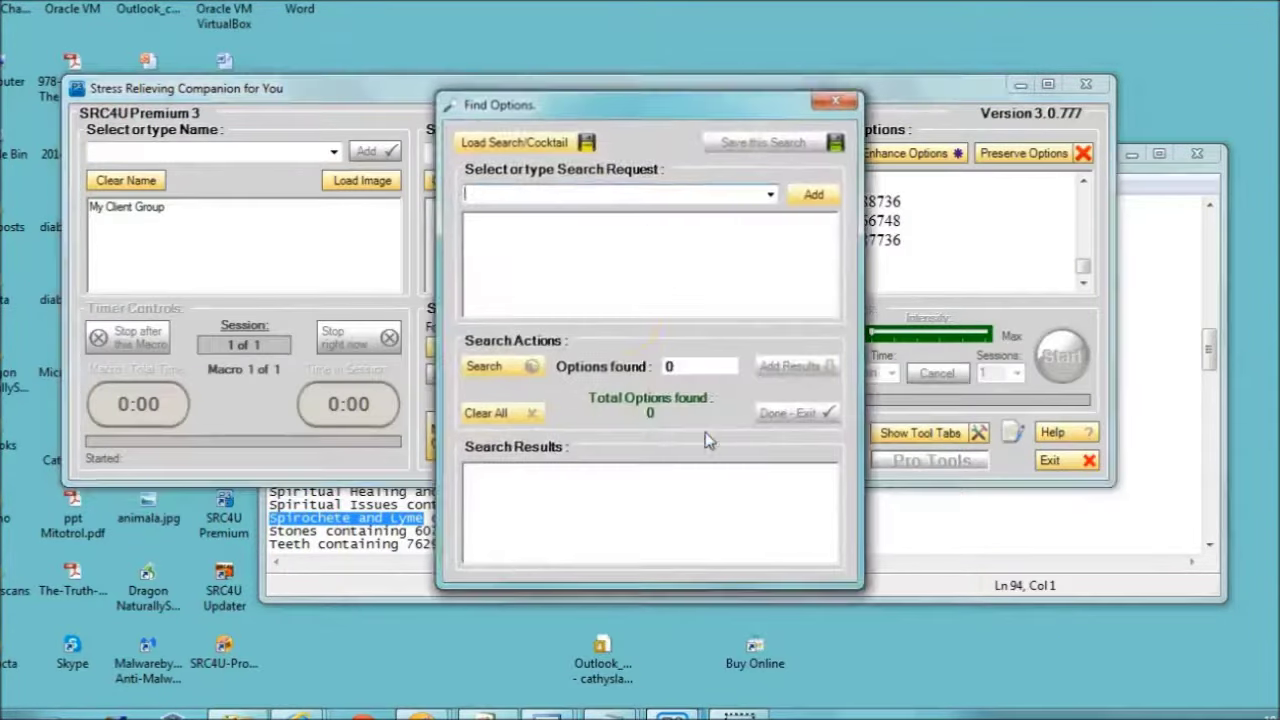
text(Spirochete and Lyme)
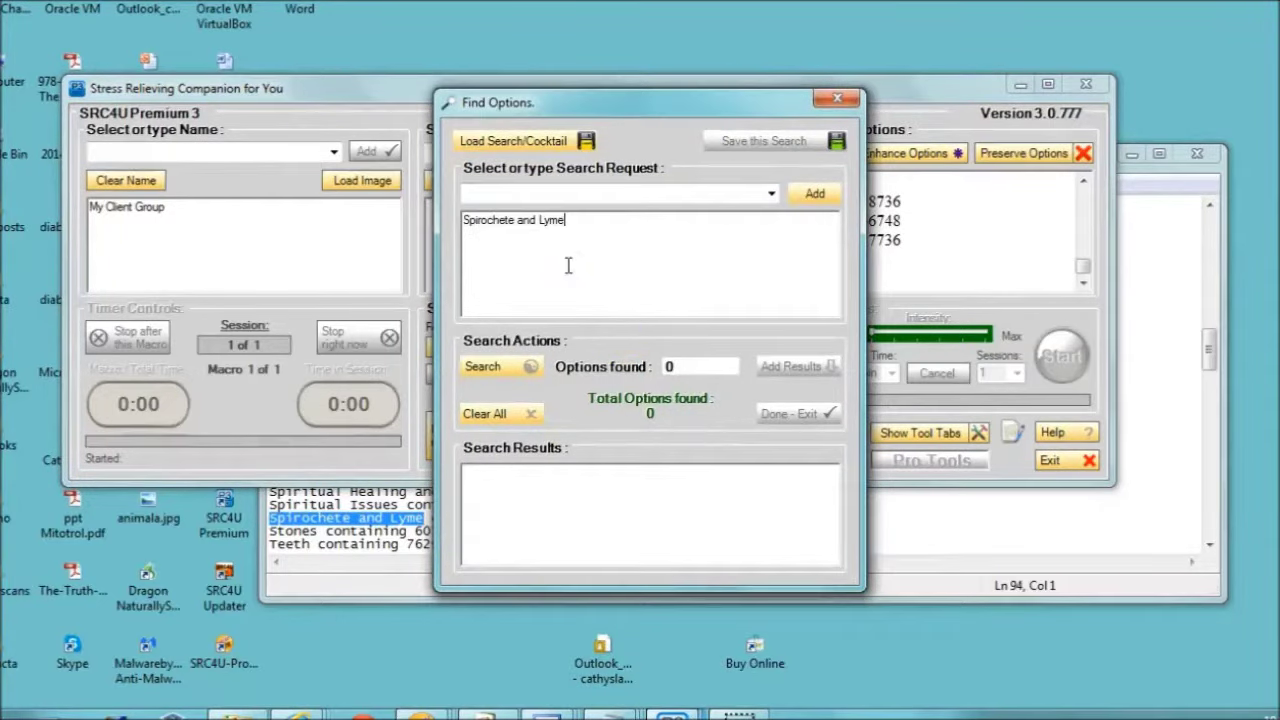
click(488, 366)
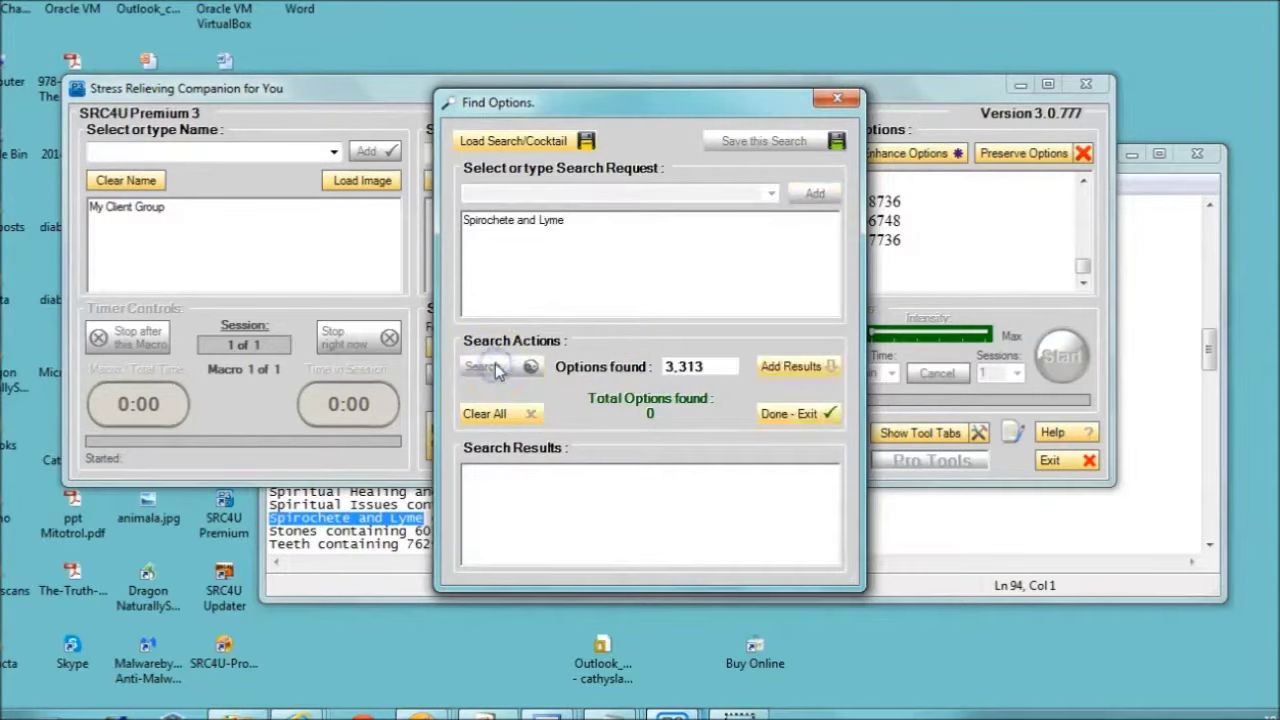
click(836, 98)
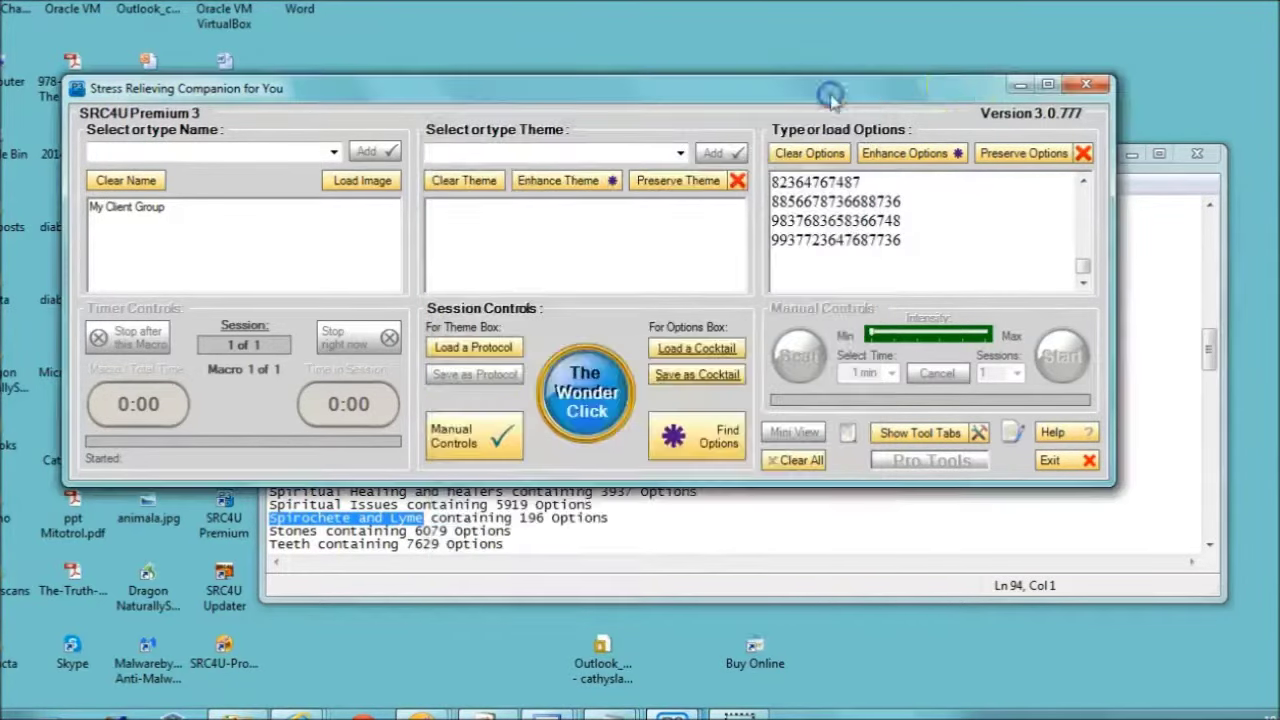
Return to the Notepad results list and copy the phrase Boost Energy from further down.
click(1018, 87)
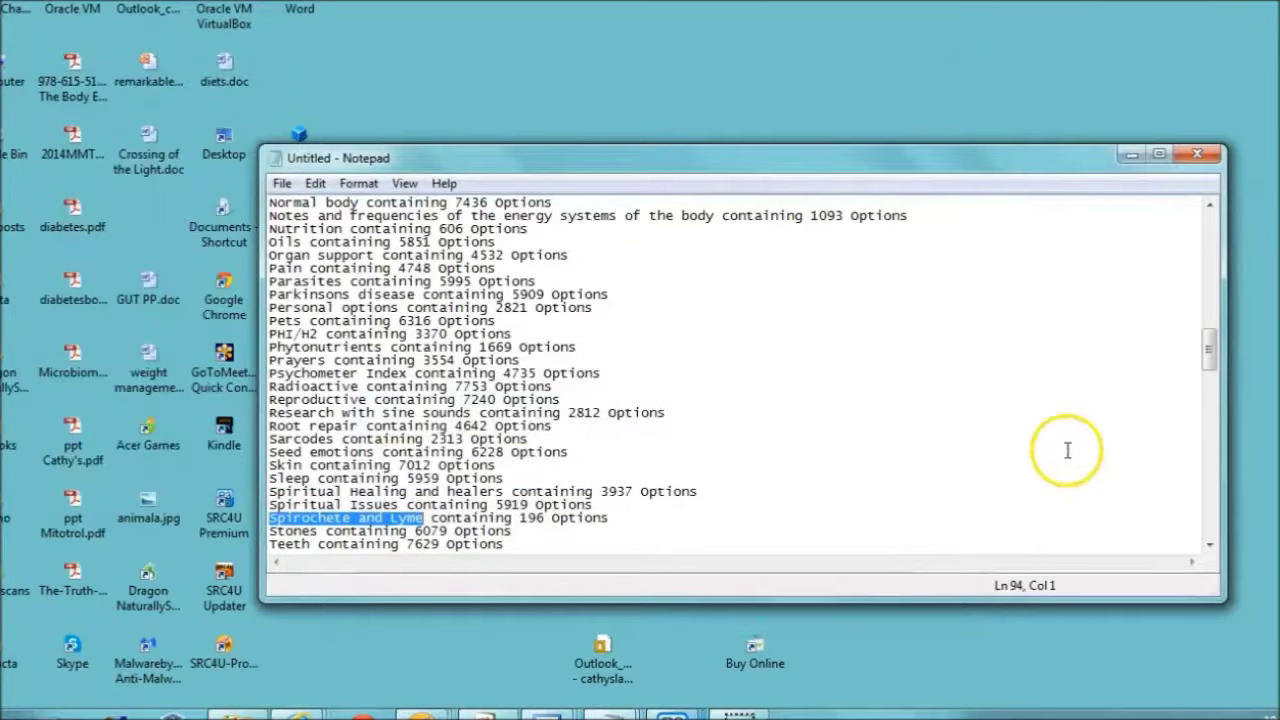
click(1209, 545)
click(1209, 545)
click(1209, 545)
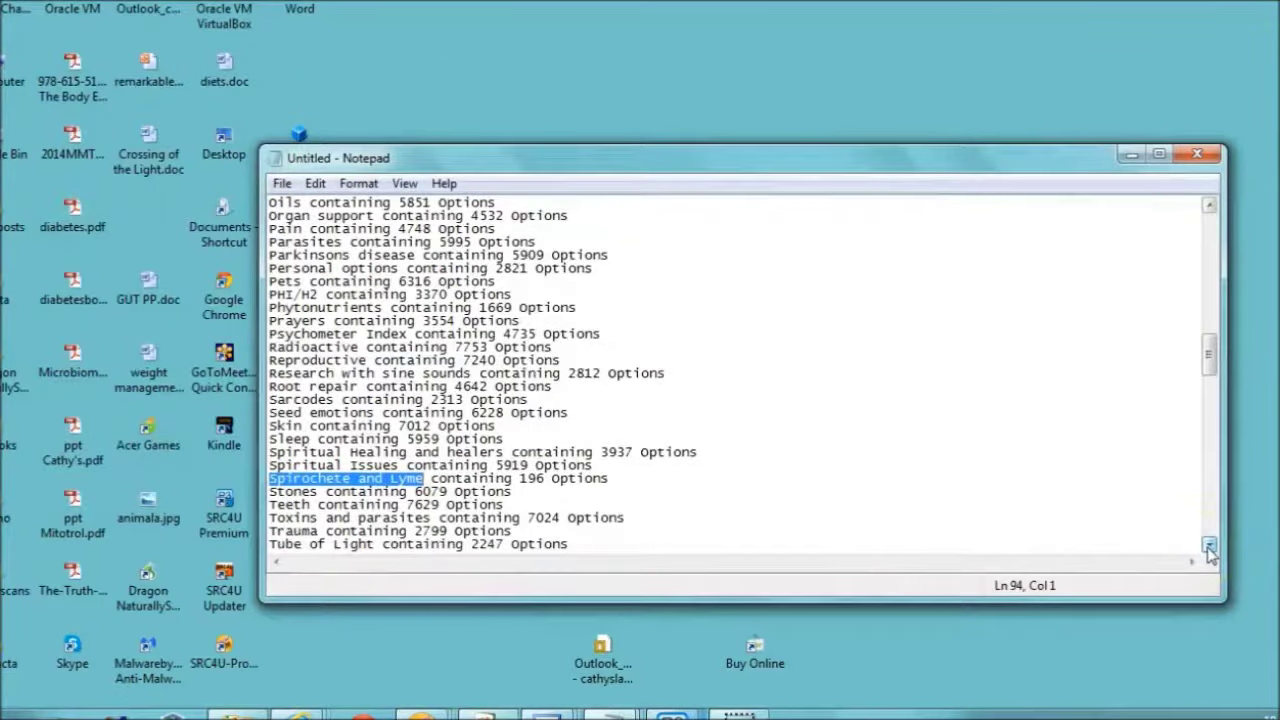
click(1209, 545)
click(1209, 545)
click(1209, 545)
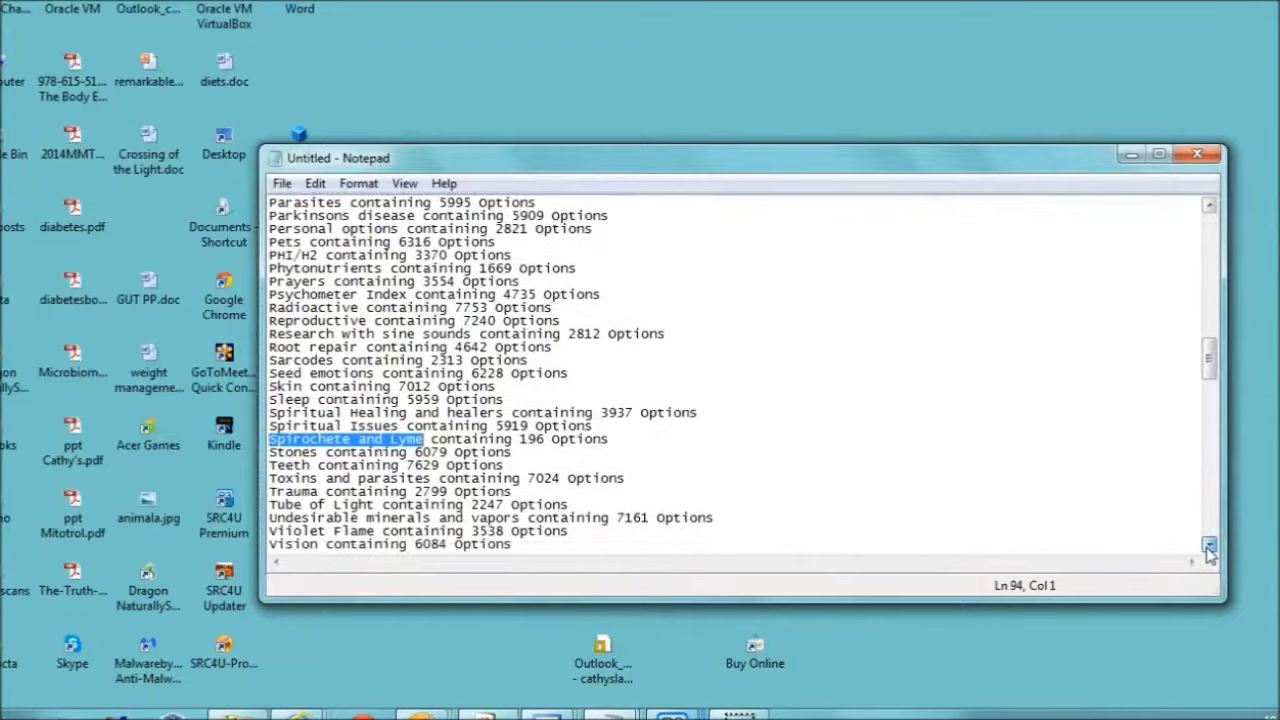
click(1209, 545)
click(1209, 545)
click(1209, 545)
click(1209, 545)
click(1209, 545)
click(1209, 545)
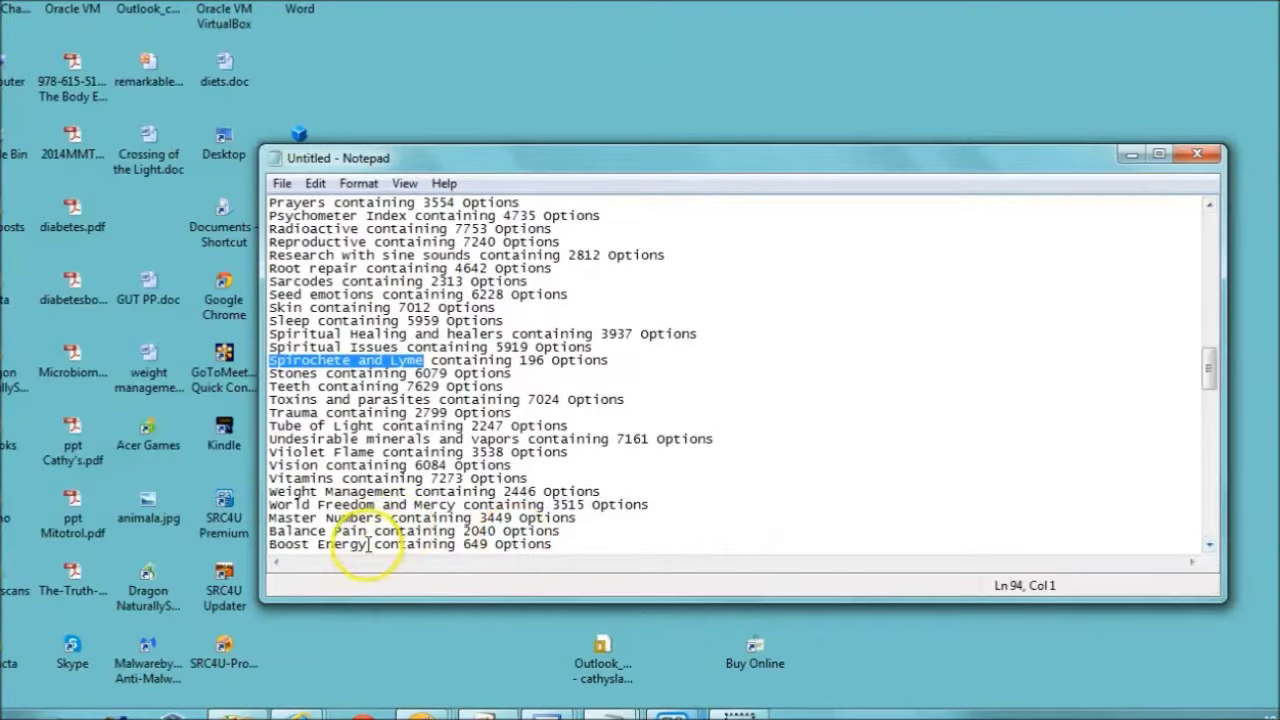
drag(367, 545, 268, 548)
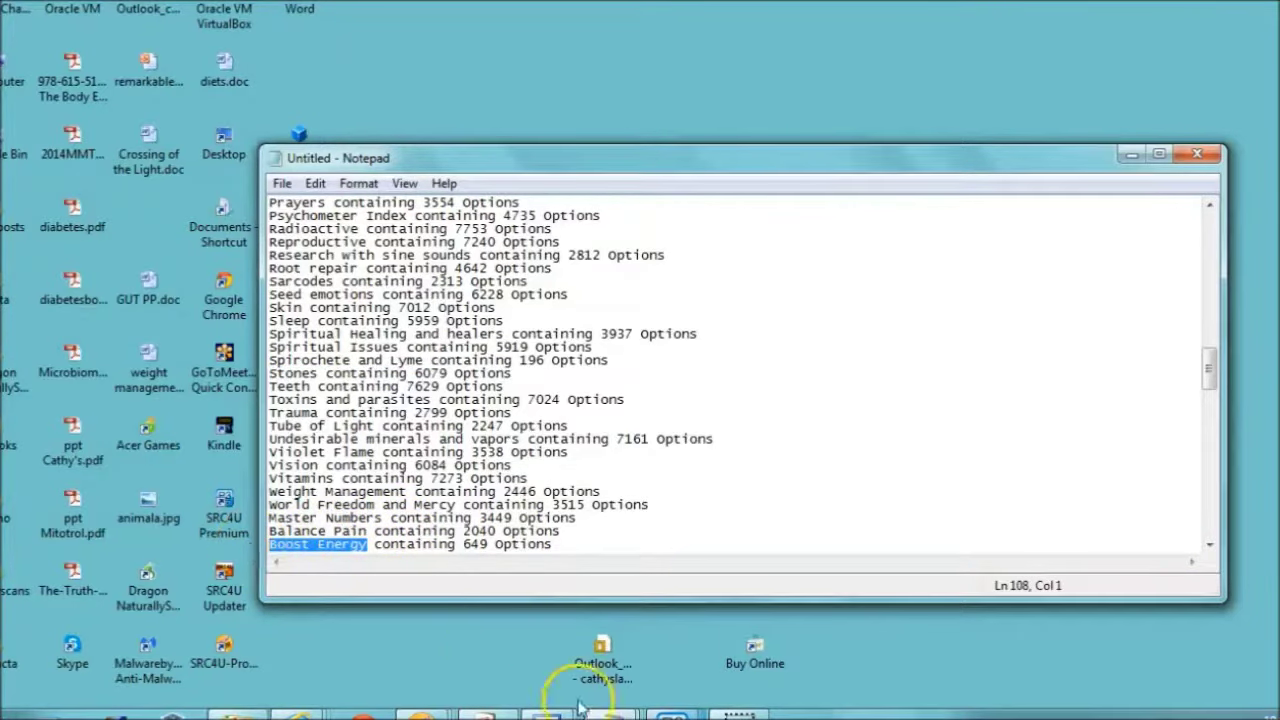
Switch to SRC4U, run an options search for Boost Energy, and close it without adding the results.
click(672, 712)
click(945, 655)
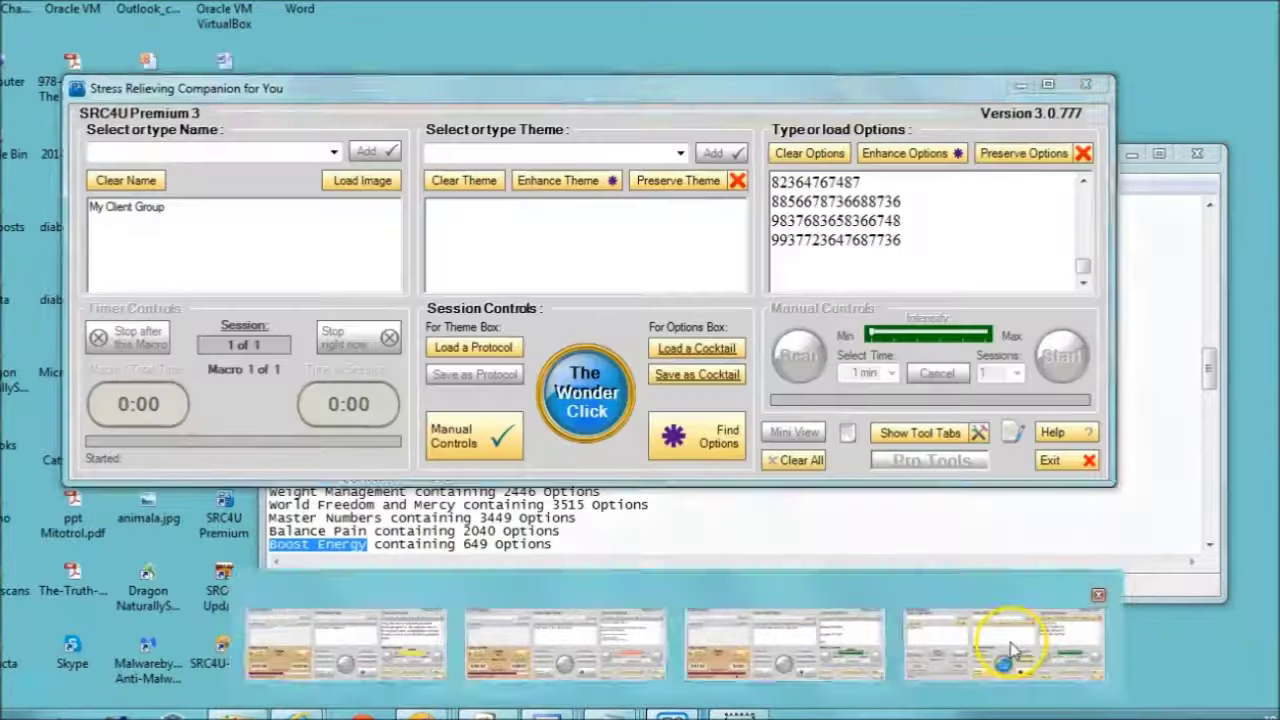
click(709, 437)
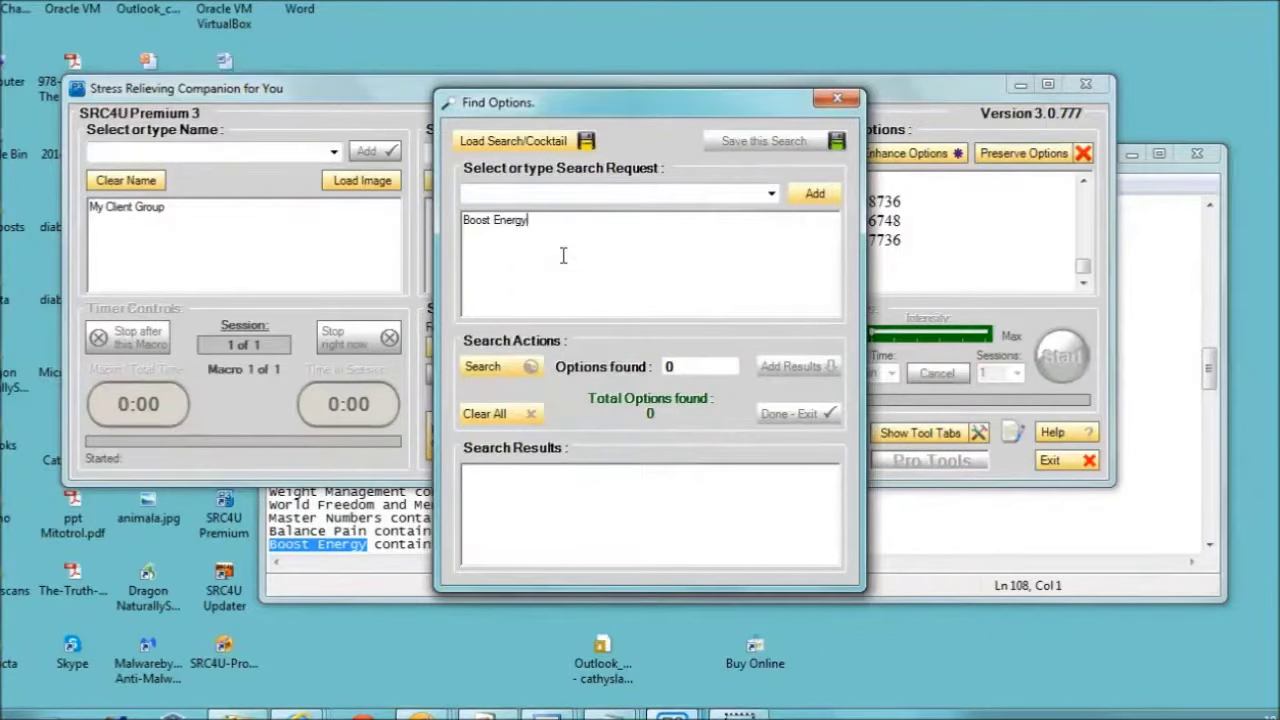
click(496, 367)
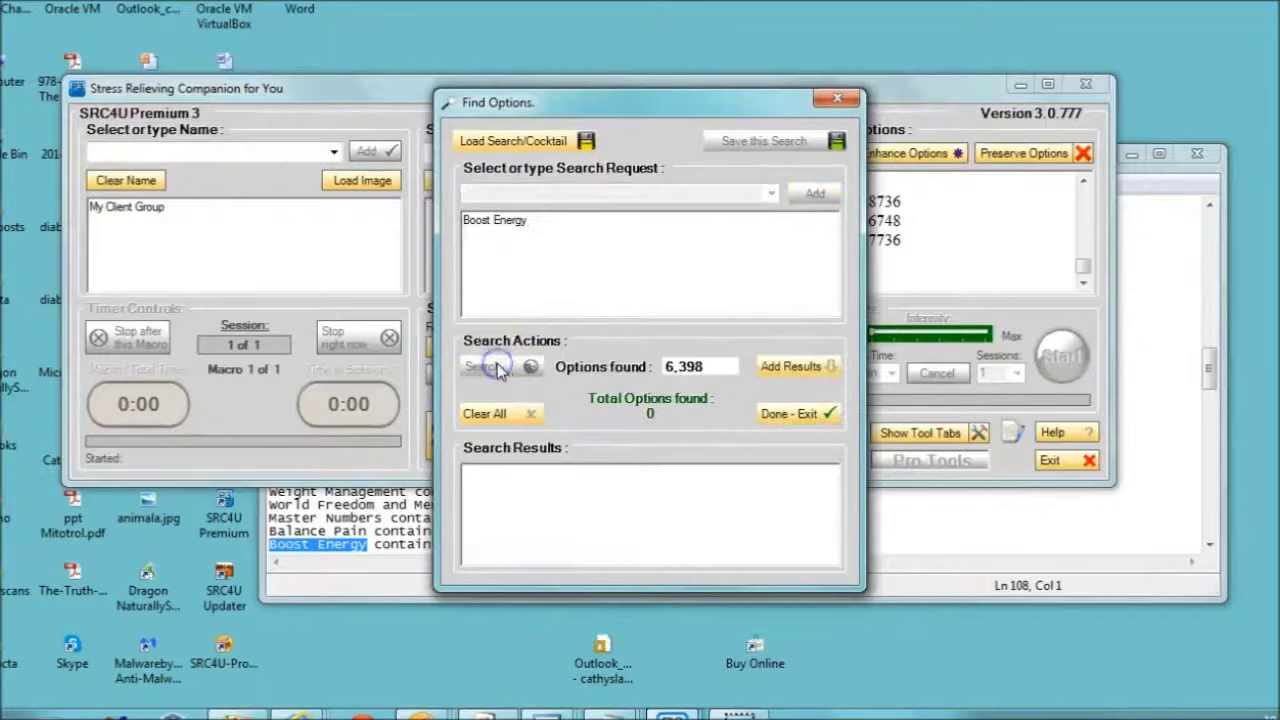
click(836, 98)
Minimize SRC4U and copy the phrase Clearing and Relaxation from the Emotional entries in the Notepad results list.
click(1018, 86)
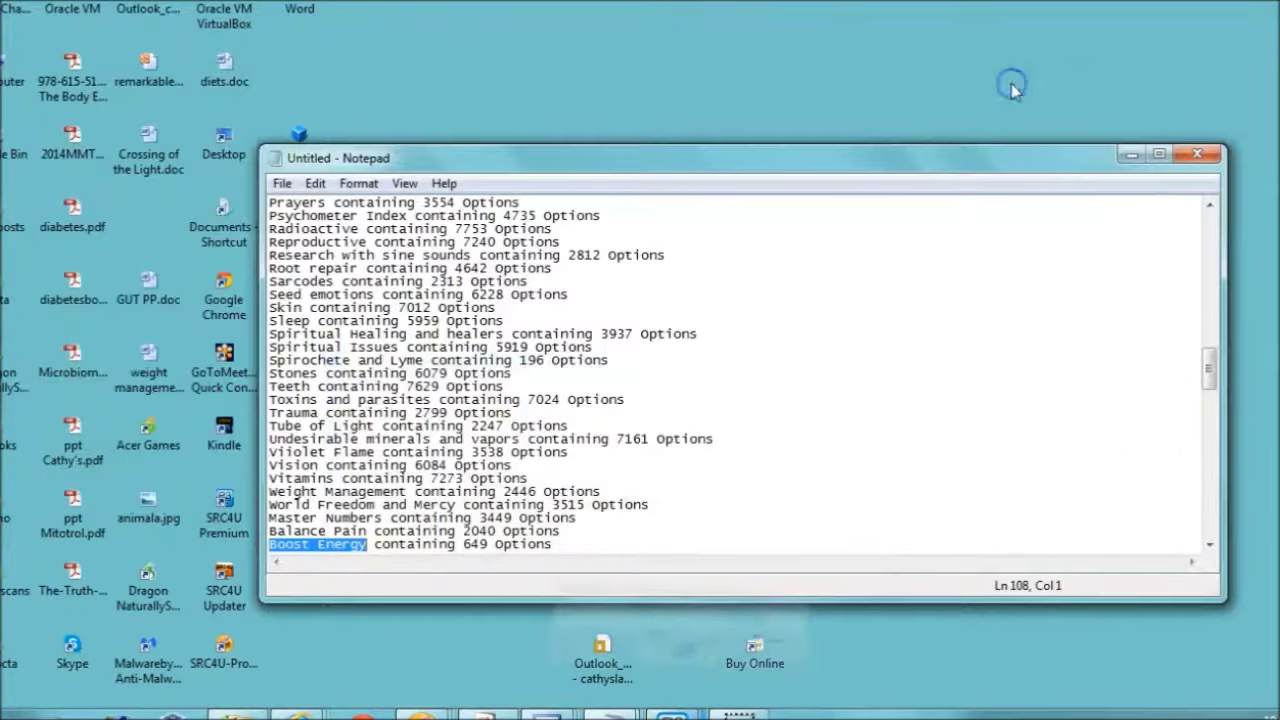
click(1209, 545)
click(1209, 545)
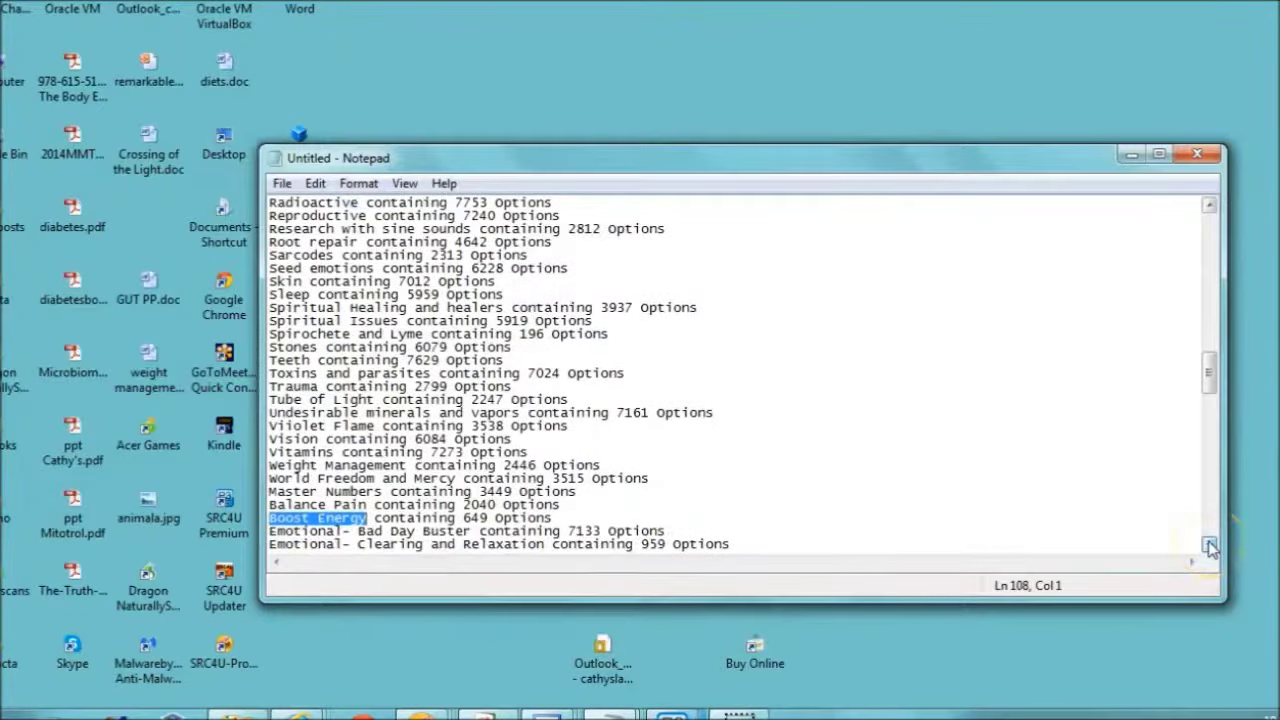
click(1209, 545)
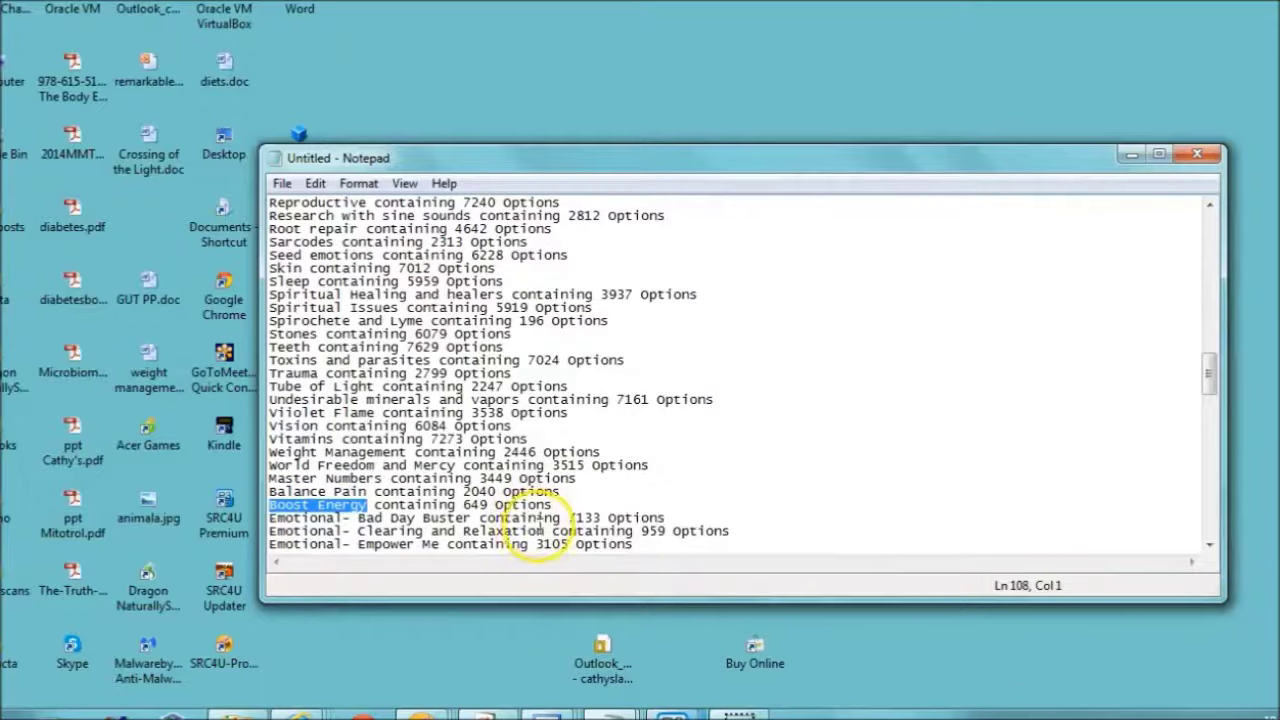
drag(545, 531, 364, 532)
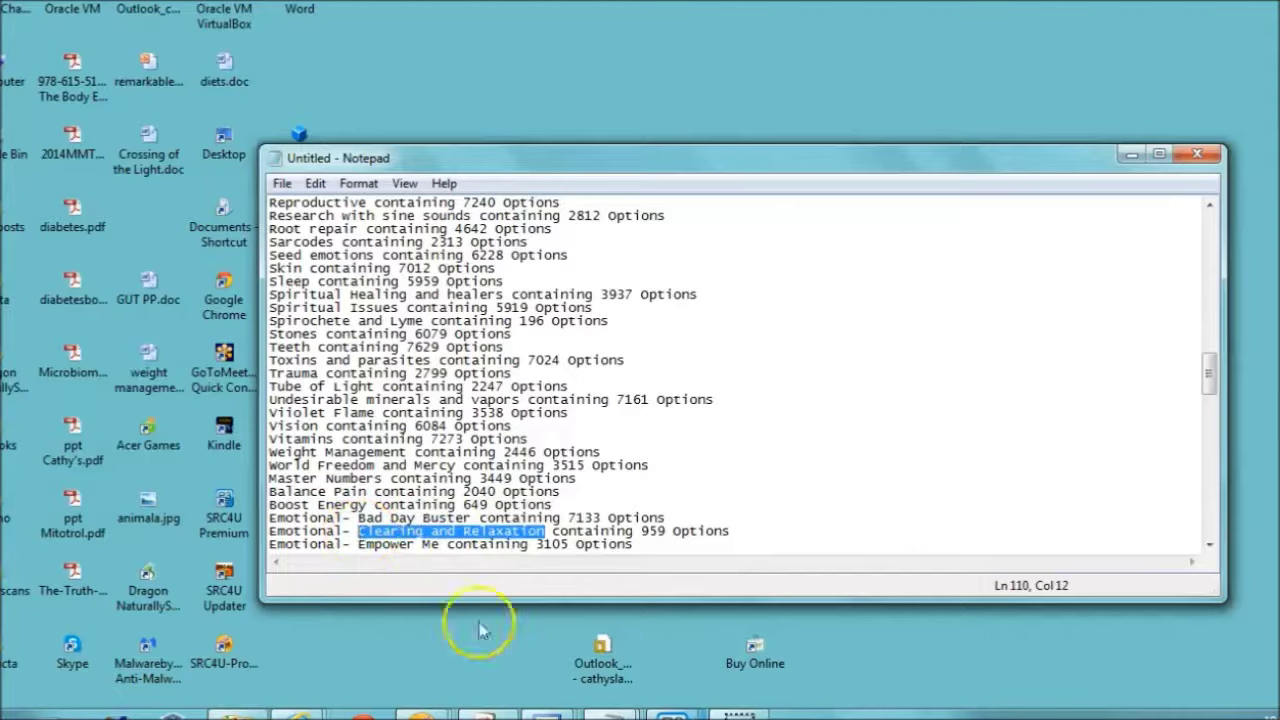
Switch to SRC4U, run an options search for Clearing and Relaxation, and close it without adding the results.
click(996, 654)
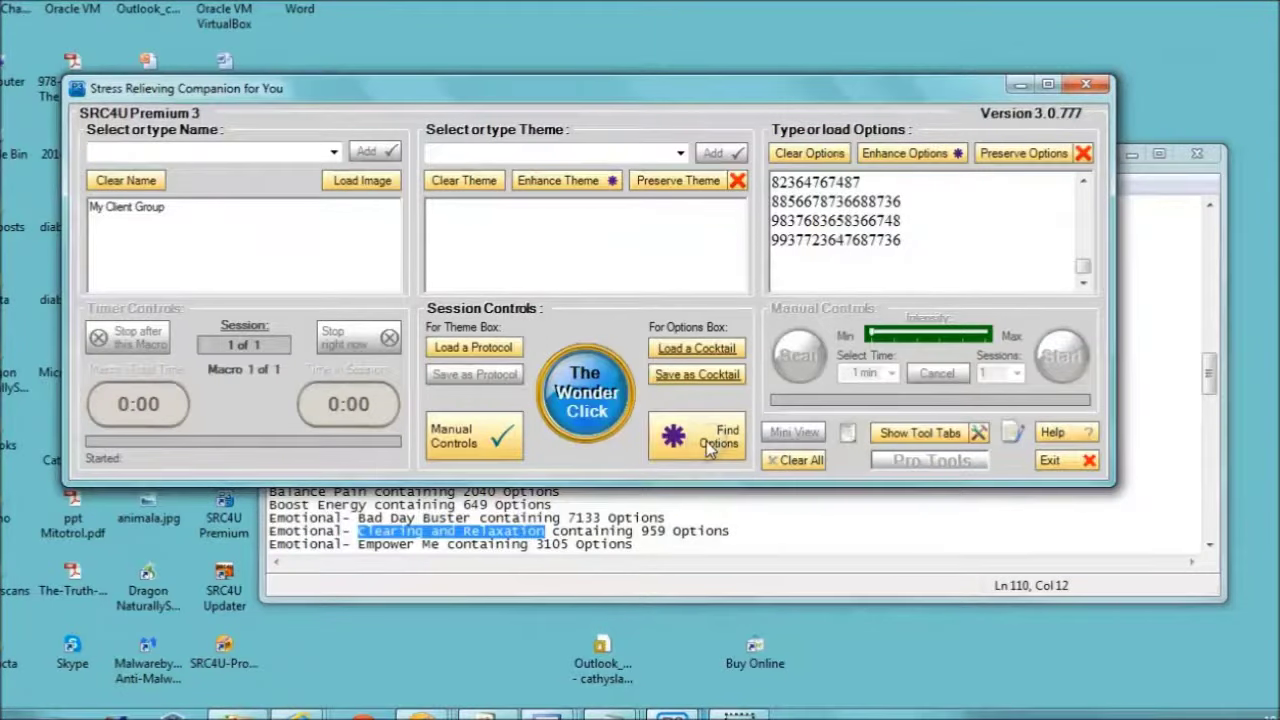
click(706, 441)
click(564, 247)
text(Clearing and Relaxation)
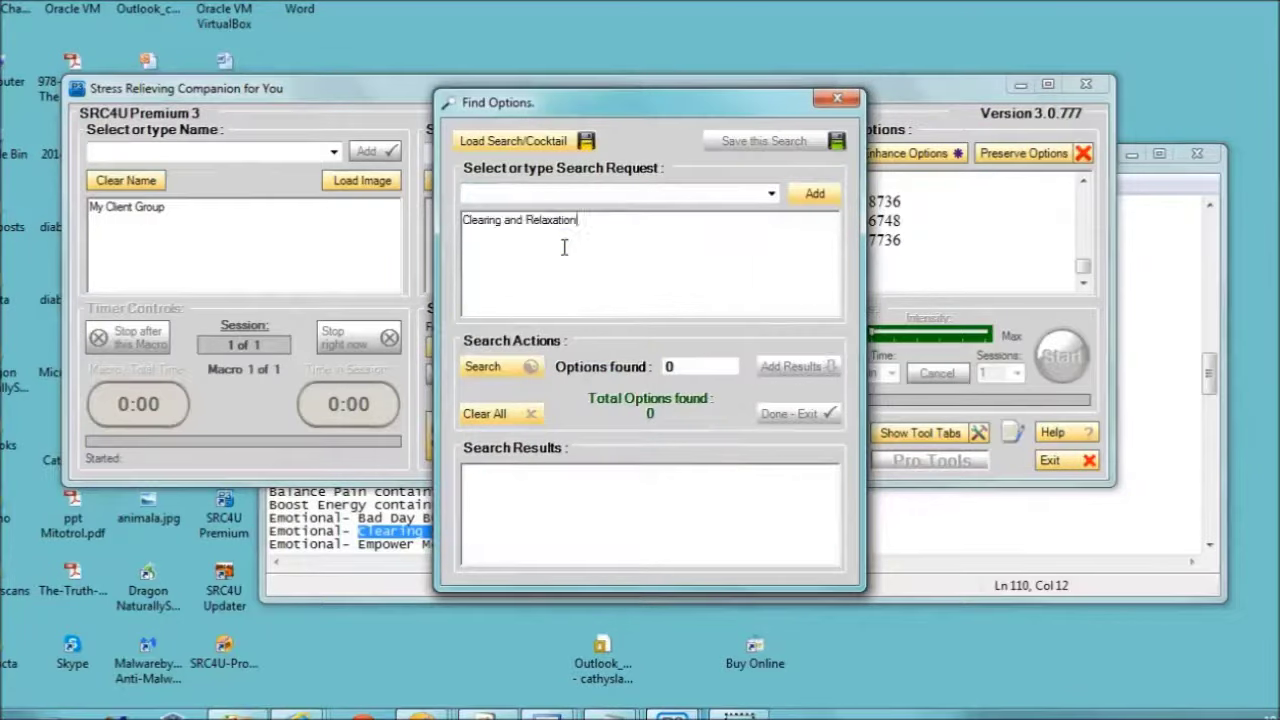
click(478, 367)
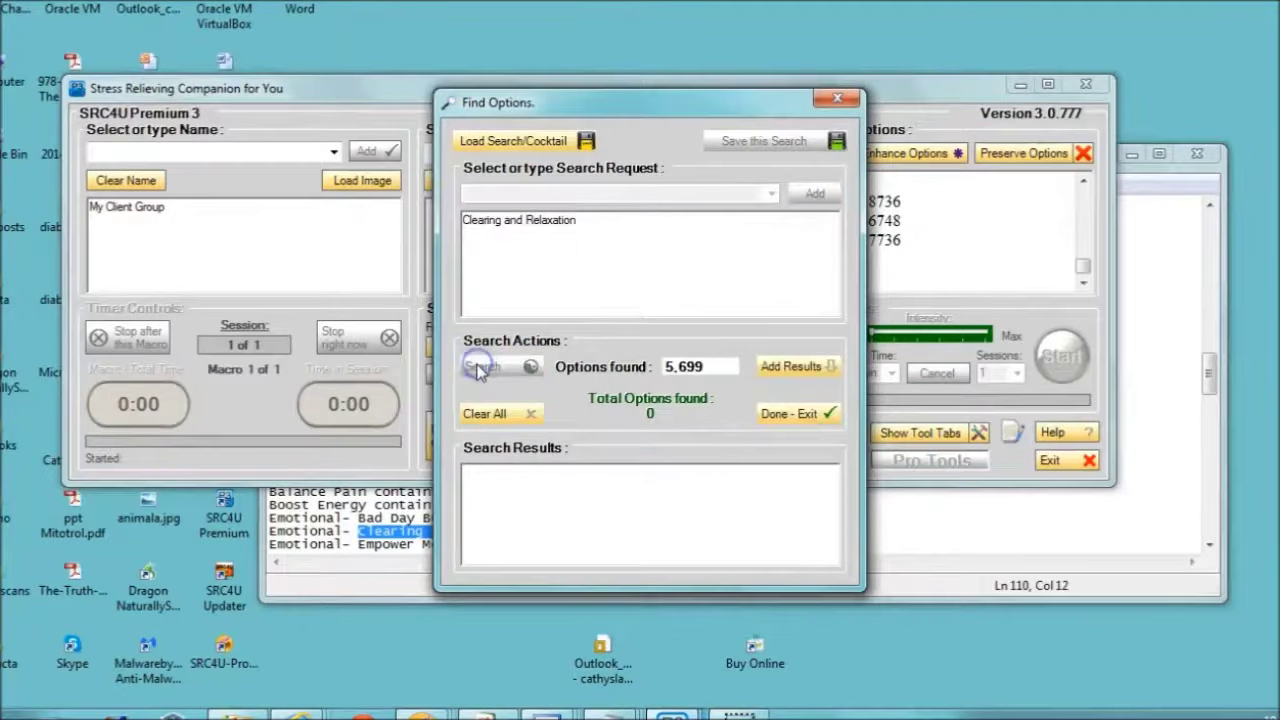
click(836, 99)
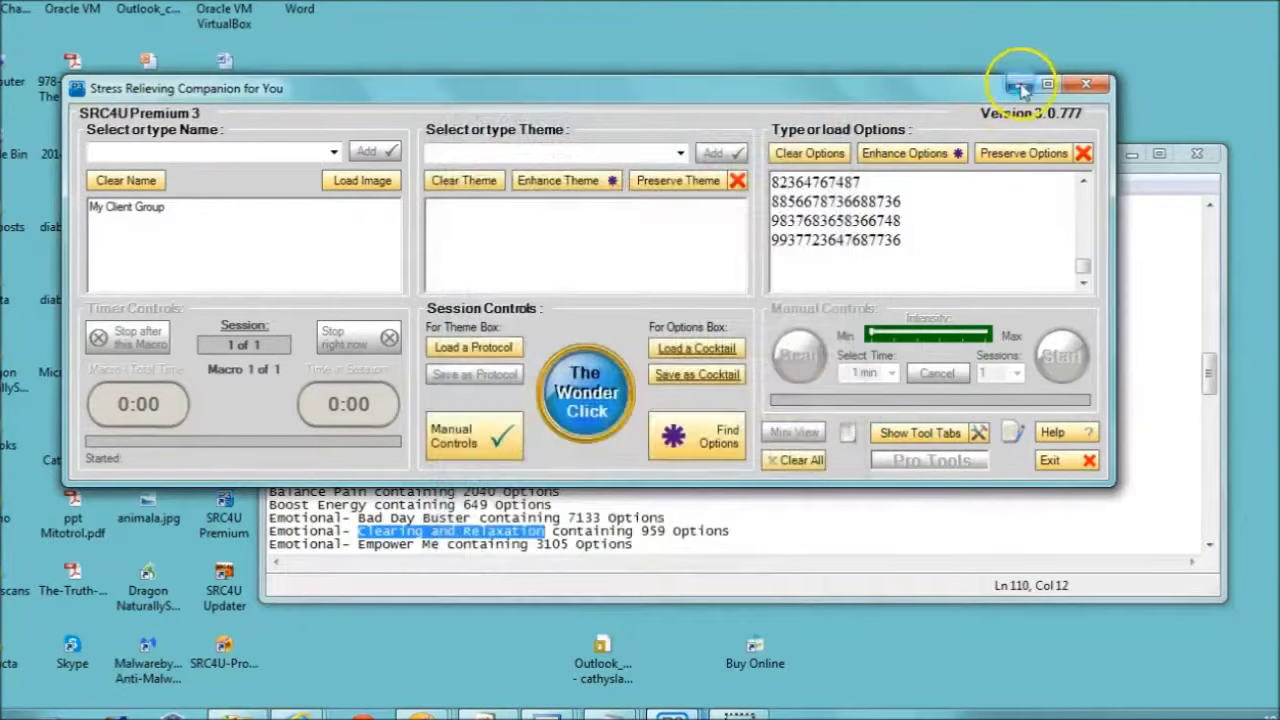
Minimize SRC4U and copy the phrase Happy Zap from the Emotional entries in the Notepad results list.
click(1020, 85)
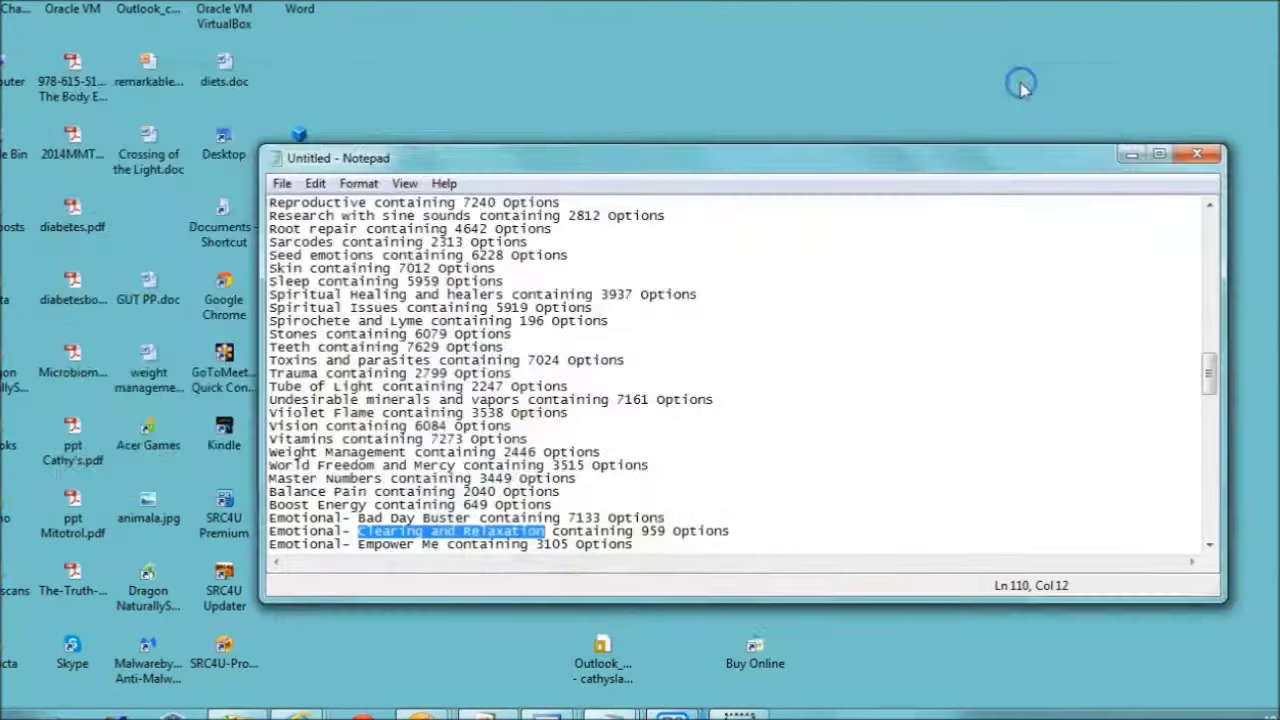
click(1209, 545)
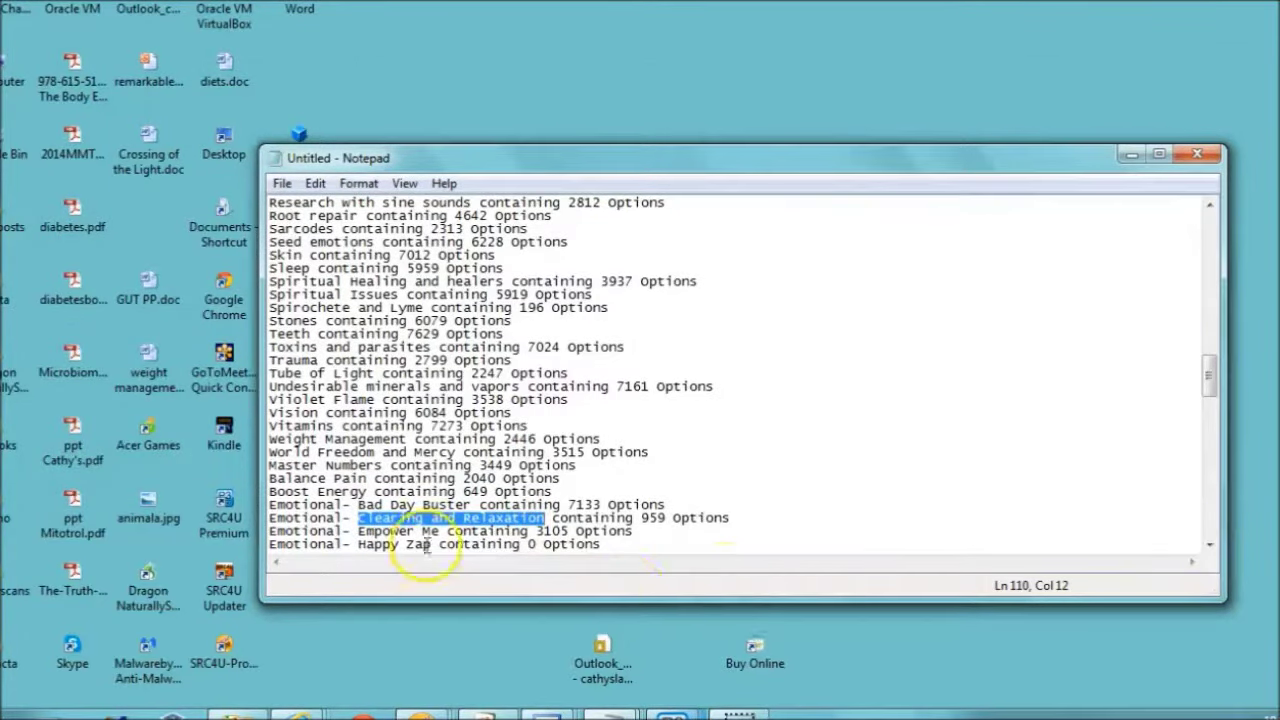
drag(432, 545, 359, 550)
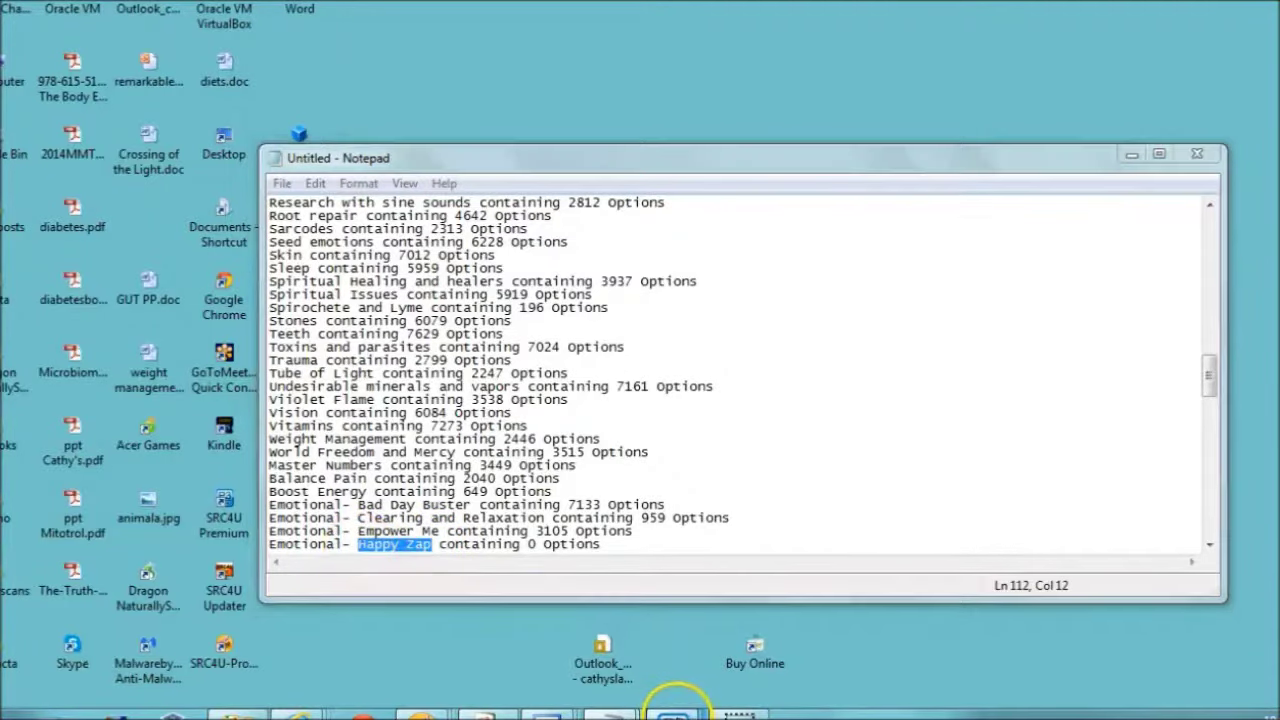
Switch to SRC4U, run an options search for Happy Zap, and close it without adding the results.
mouse_move(675, 710)
click(966, 640)
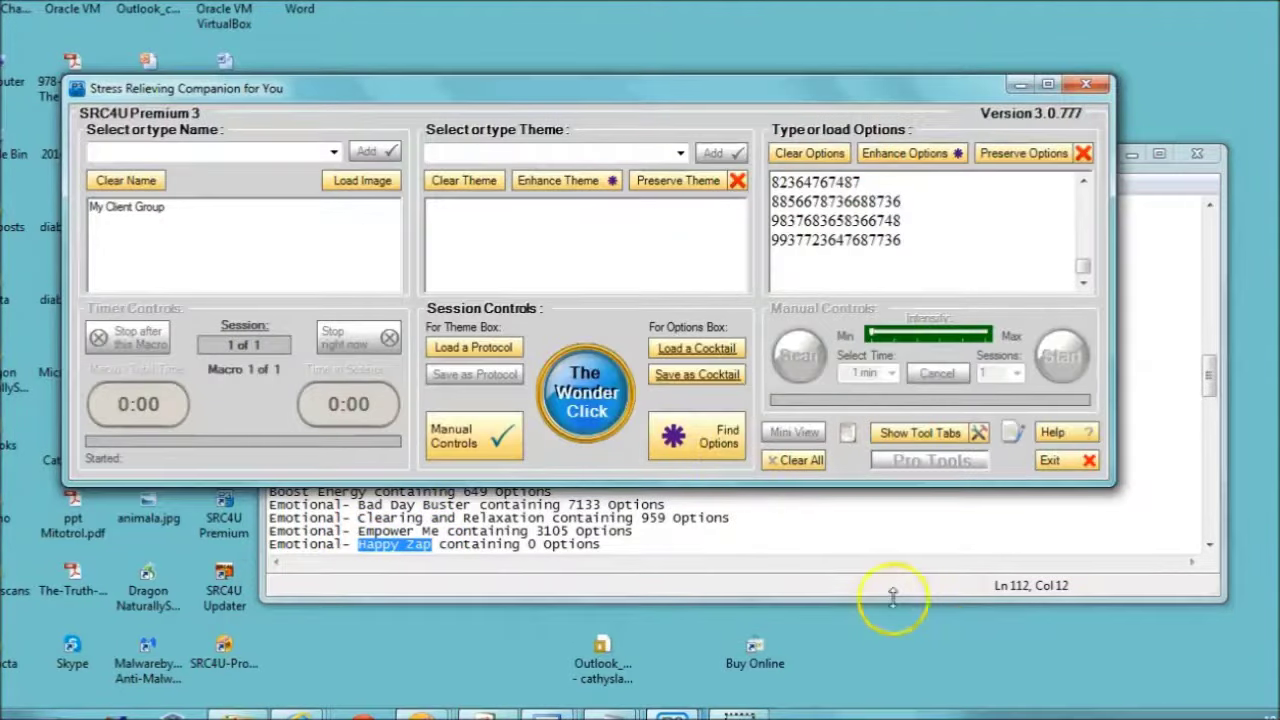
click(727, 446)
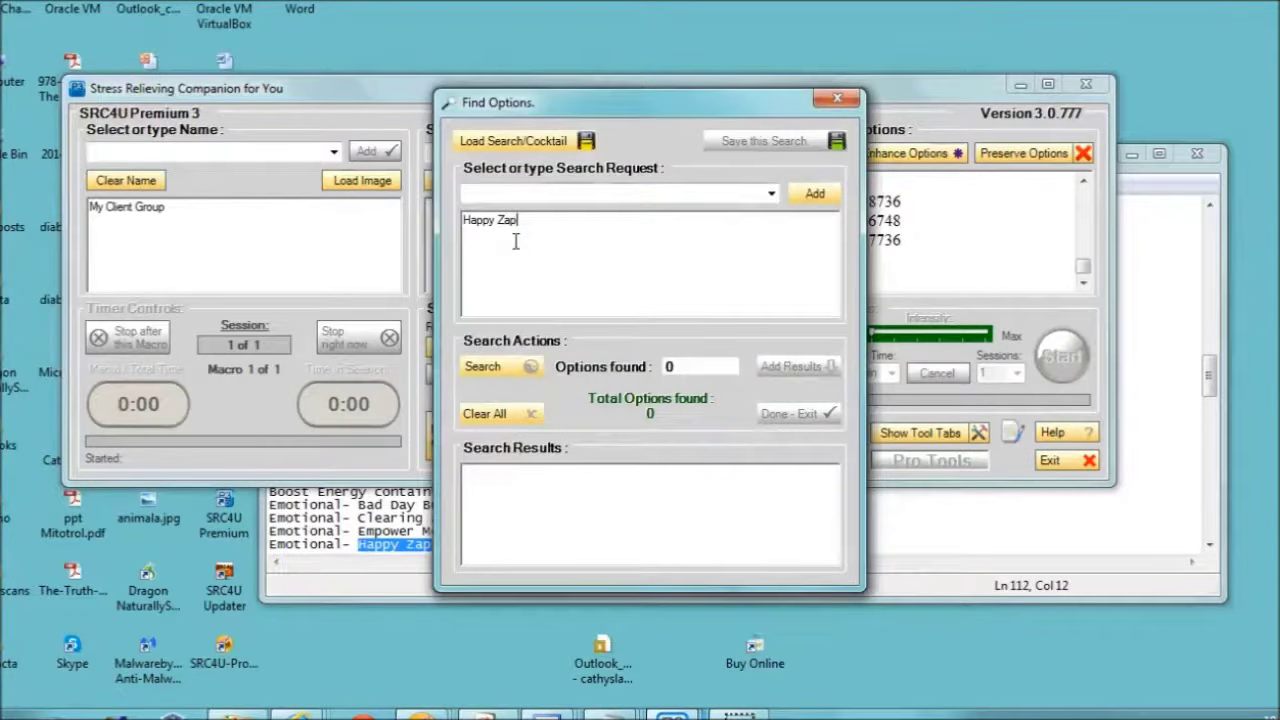
click(487, 367)
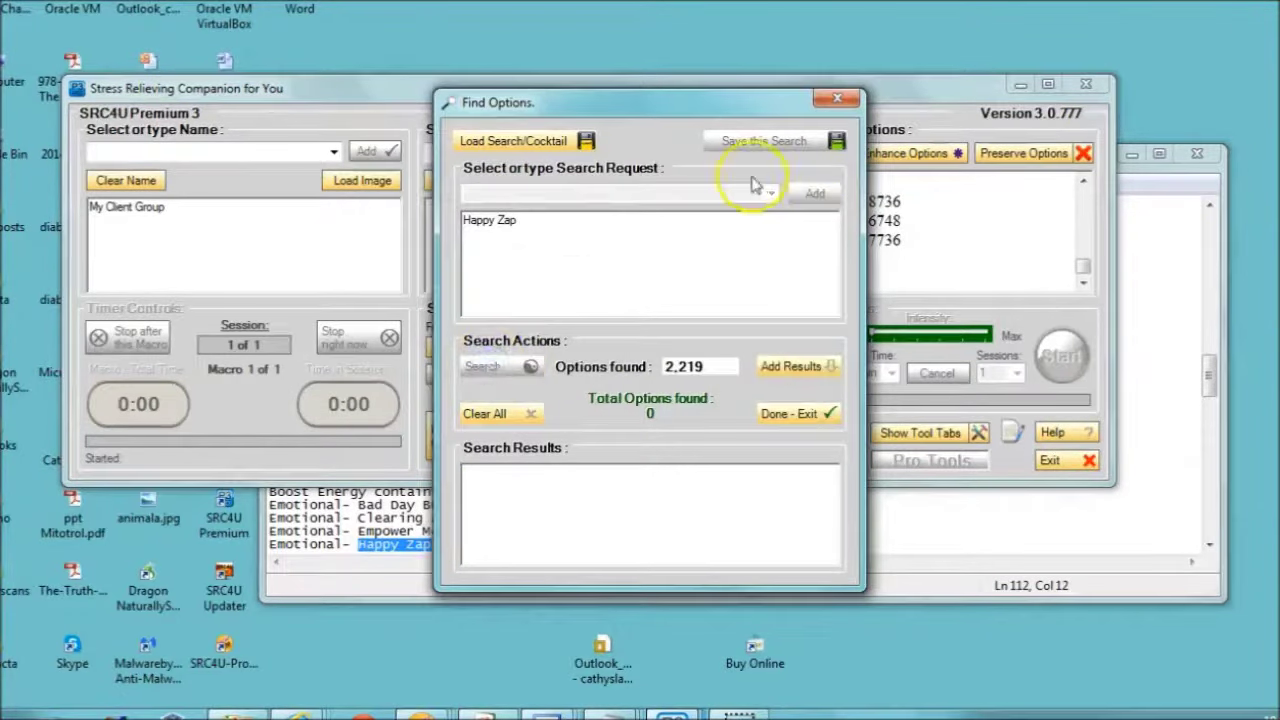
click(837, 98)
Minimize SRC4U and copy the phrase Ascention Chant from further down the Notepad results list.
click(1020, 84)
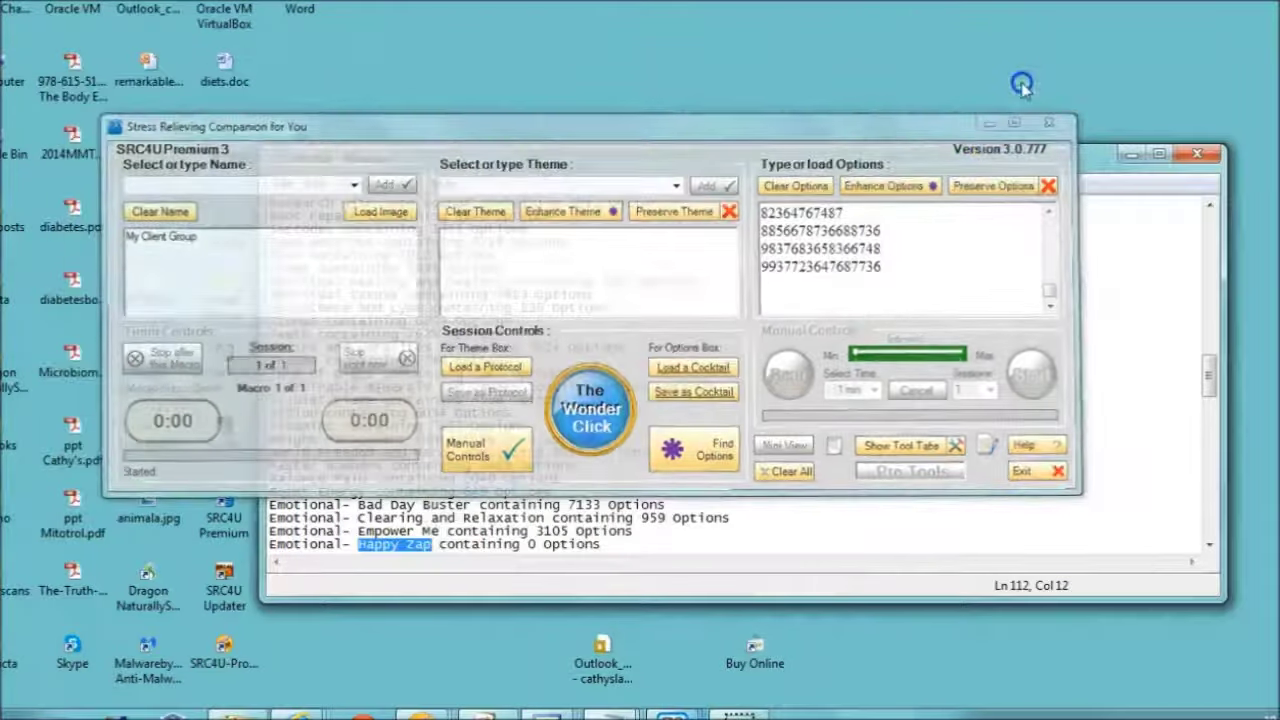
click(1209, 545)
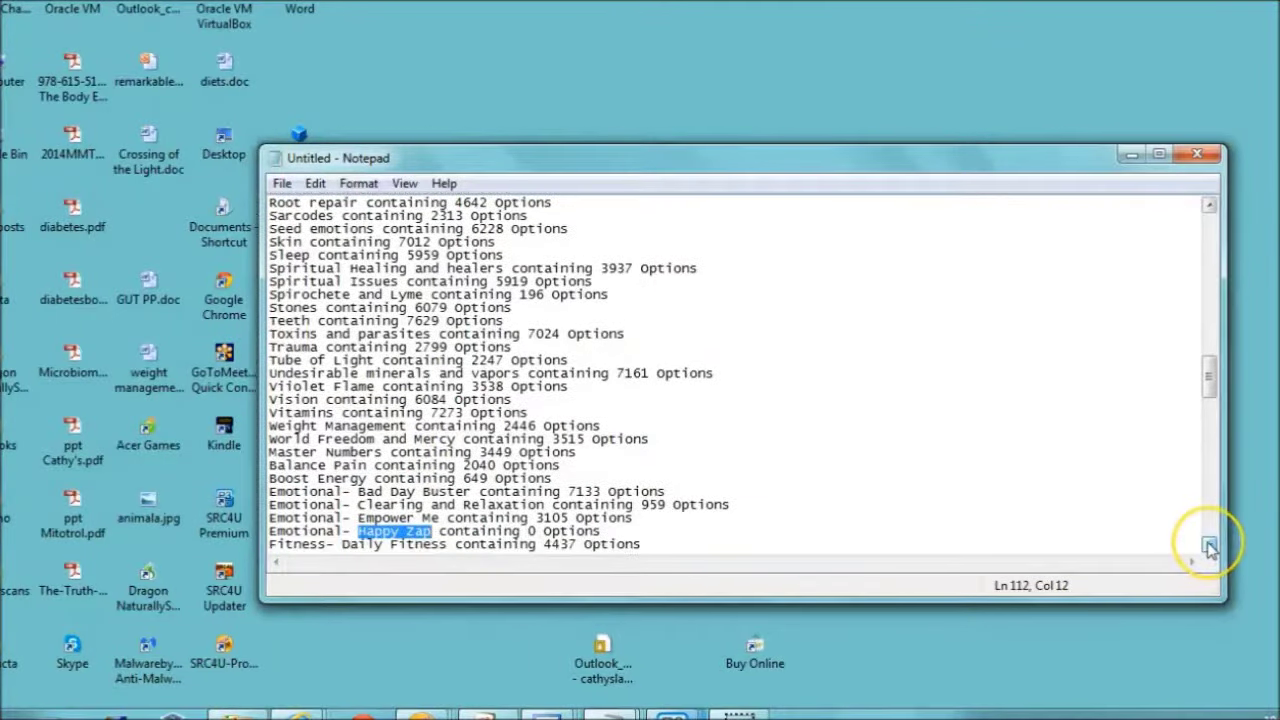
click(1209, 545)
click(1209, 545)
click(1209, 545)
click(1209, 545)
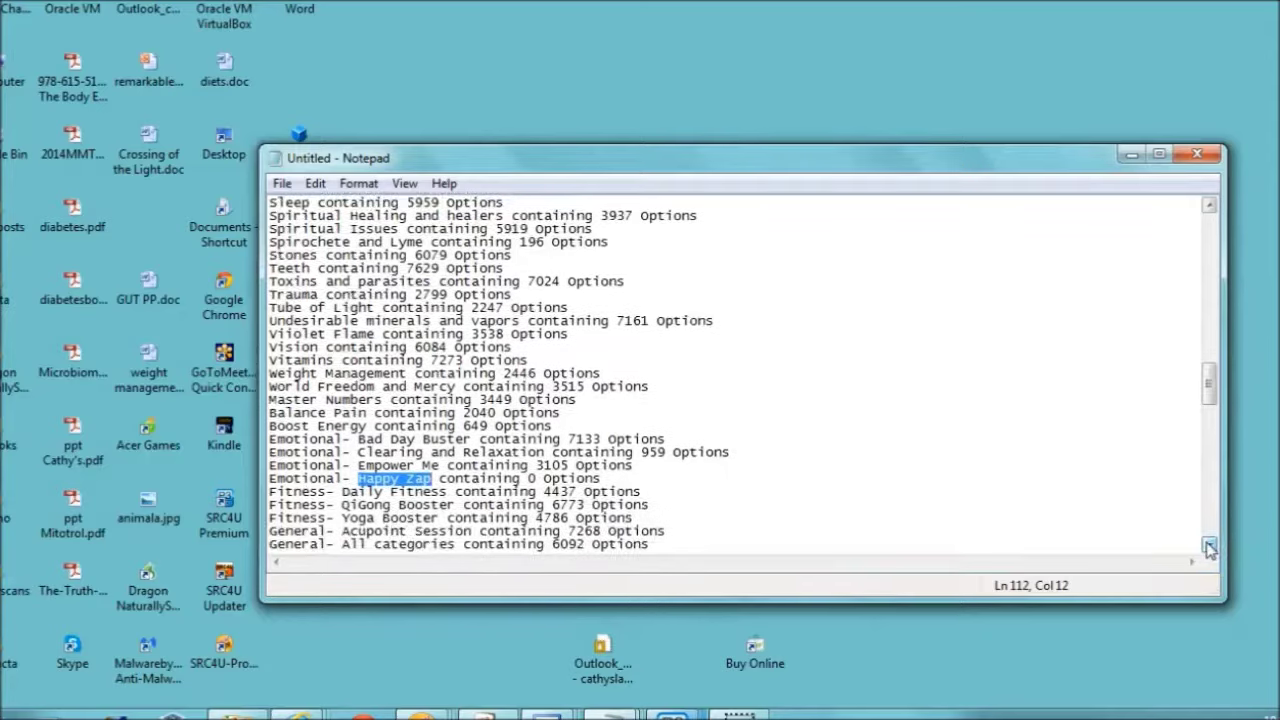
click(1209, 545)
click(1209, 545)
click(1209, 545)
click(1209, 545)
click(1209, 545)
click(1209, 545)
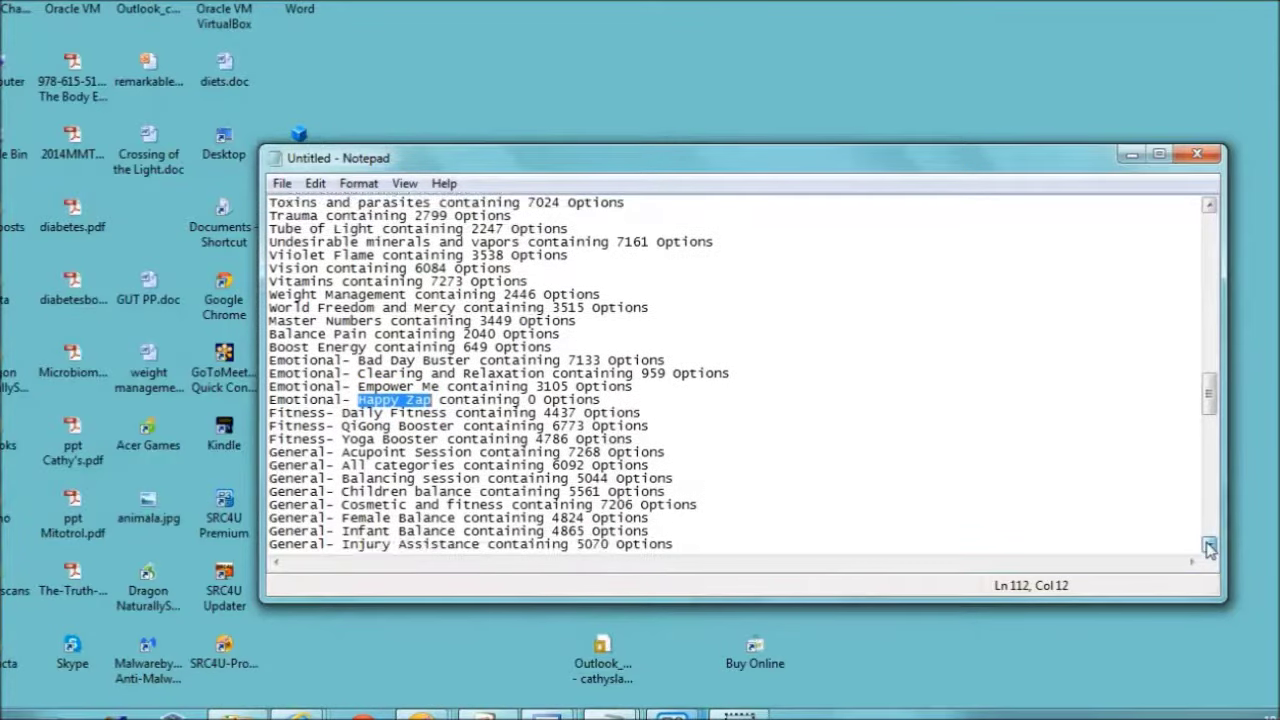
click(1209, 545)
click(1209, 545)
click(1209, 545)
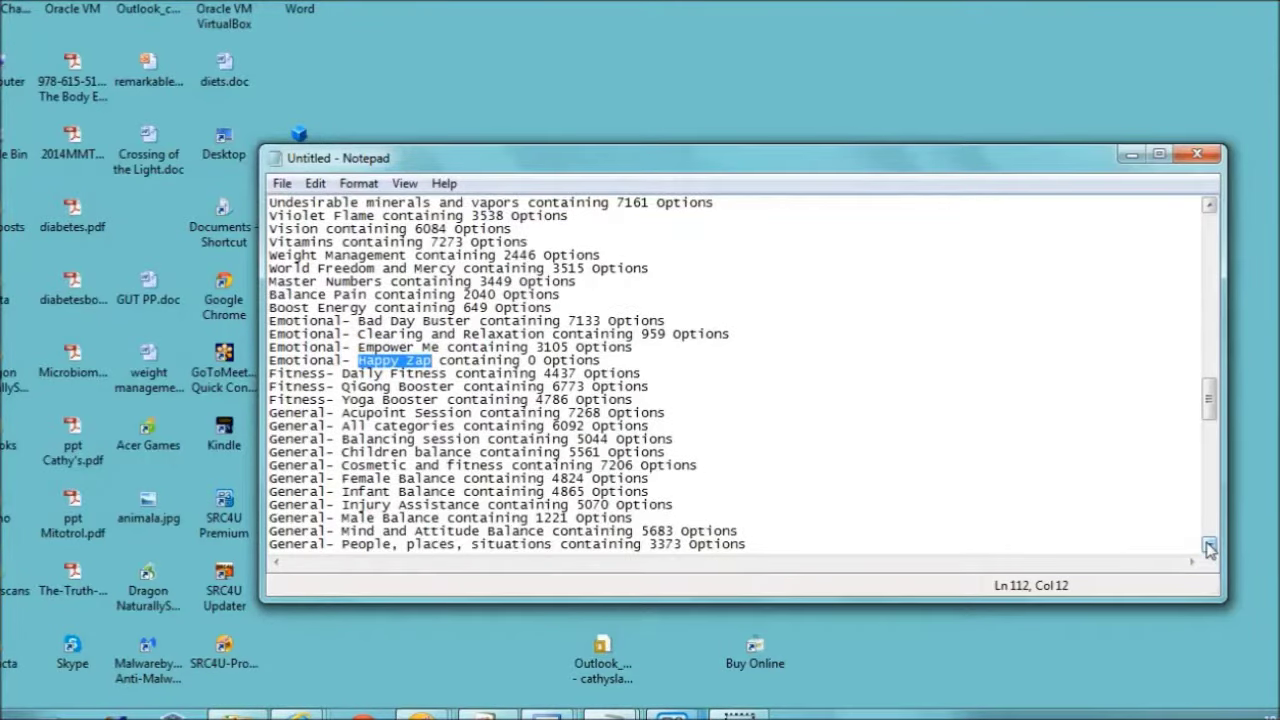
click(1209, 545)
click(1209, 545)
click(1209, 545)
click(1209, 545)
click(1209, 545)
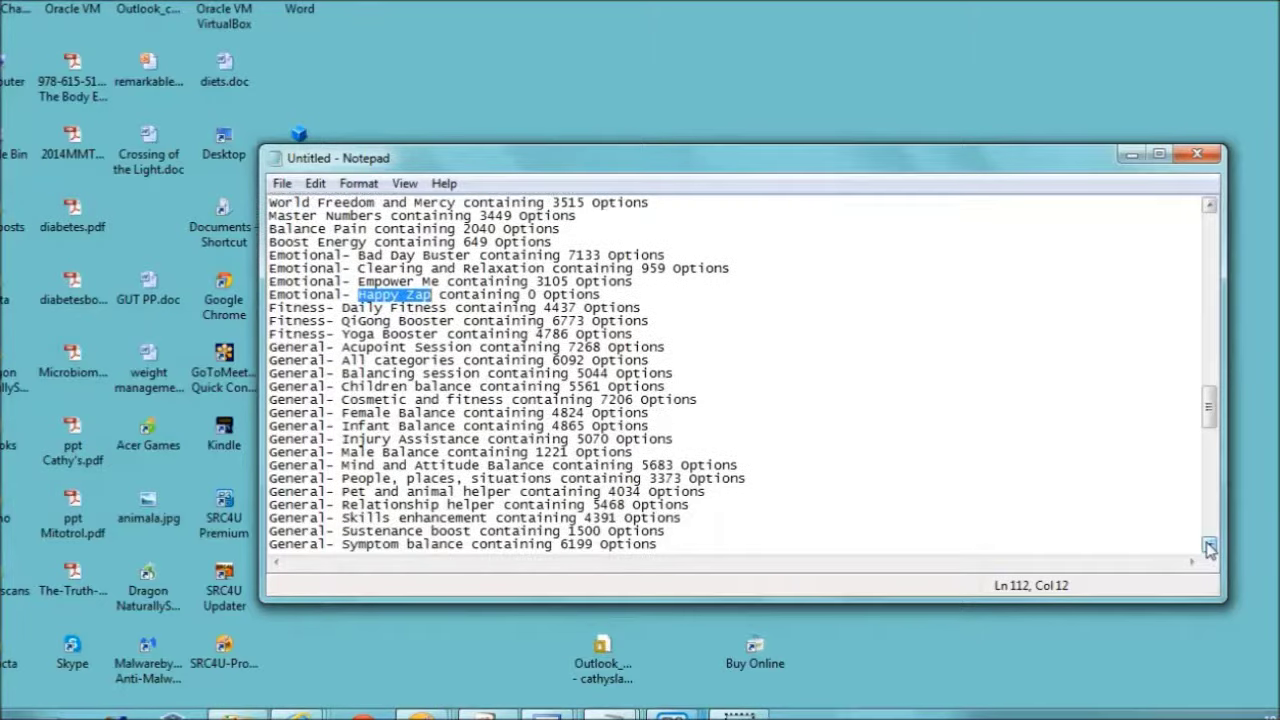
click(1209, 545)
click(1209, 545)
click(1209, 545)
click(1209, 545)
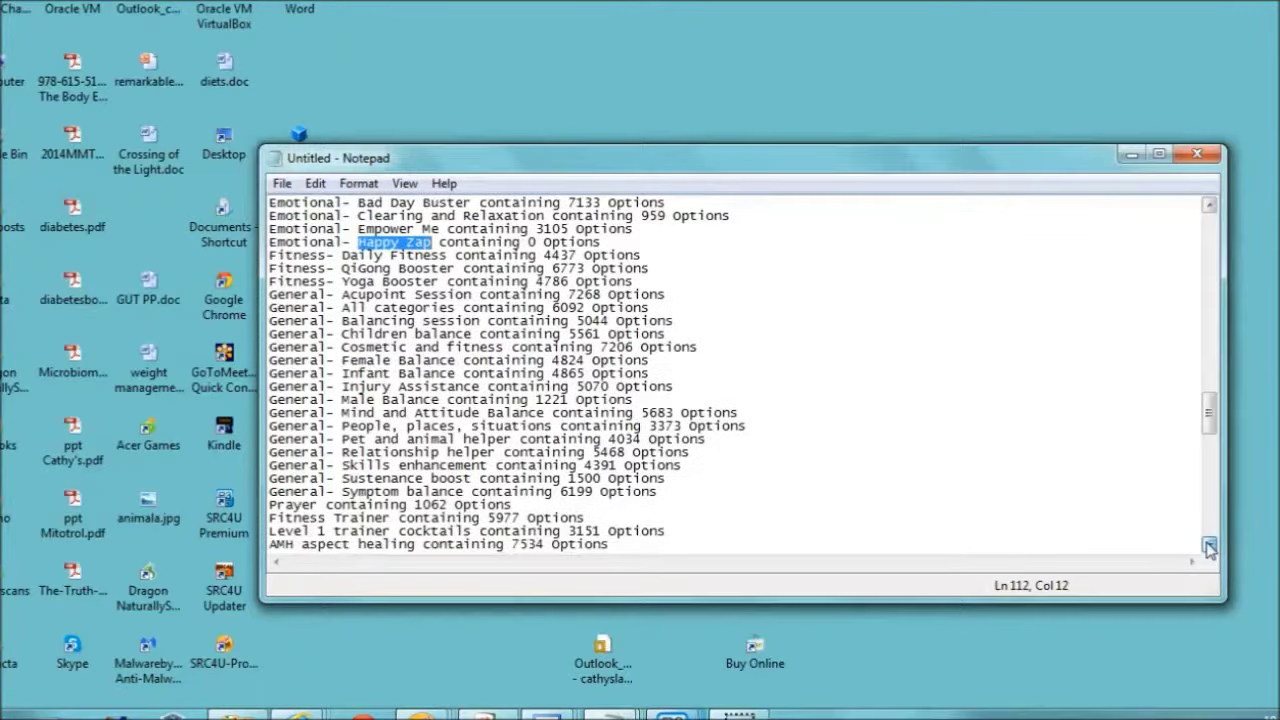
click(1209, 545)
click(1209, 545)
click(1209, 545)
click(1209, 545)
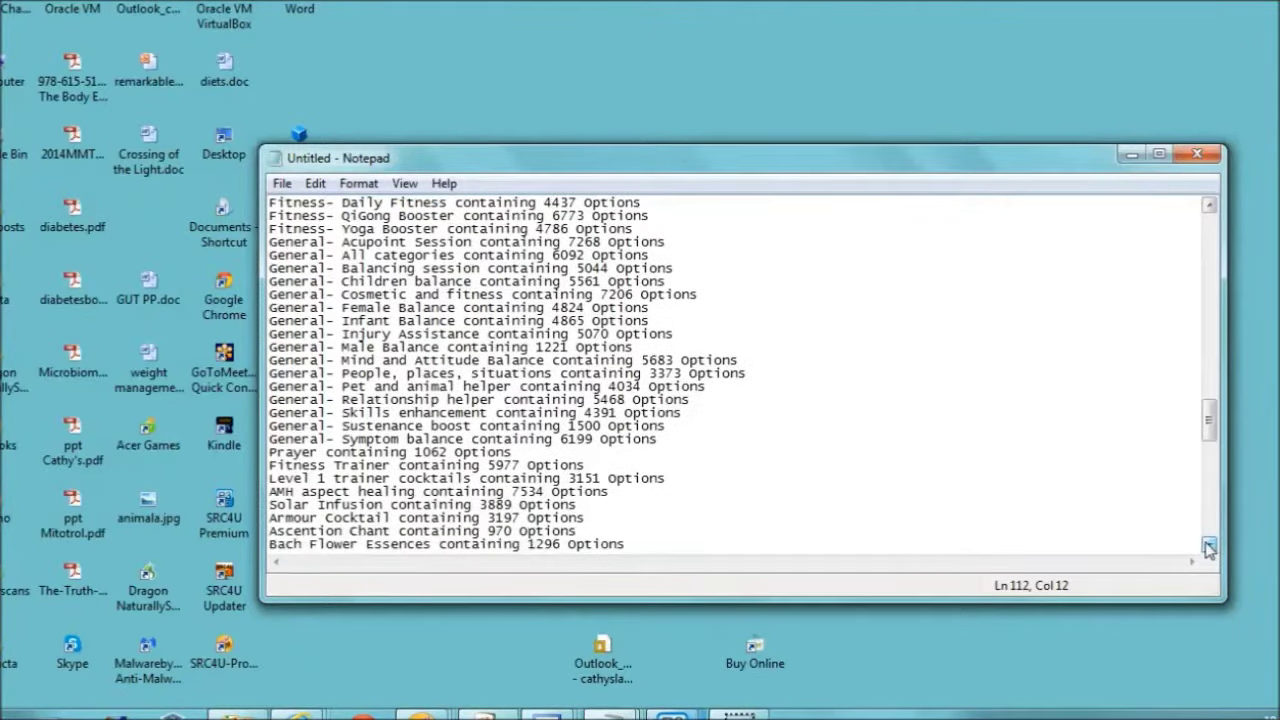
drag(390, 531, 241, 537)
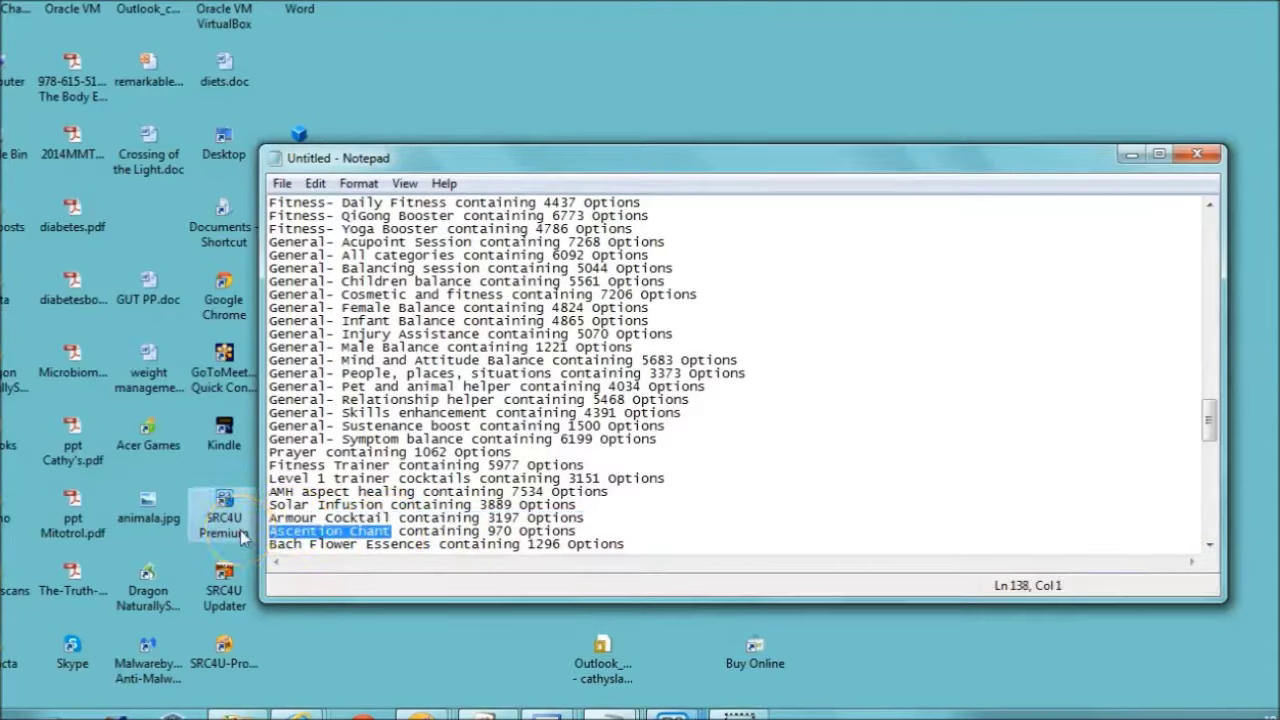
Switch to SRC4U, run an options search for Ascention Chant, and close it without adding the results.
click(672, 700)
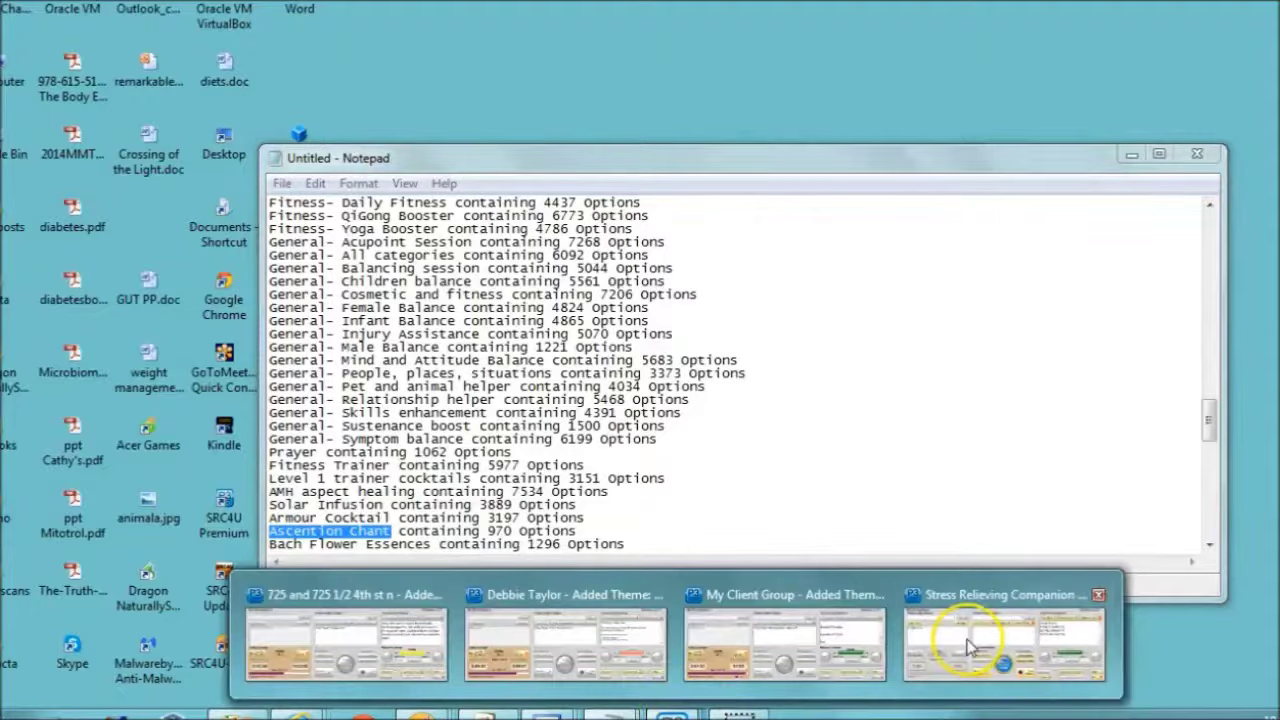
click(1050, 650)
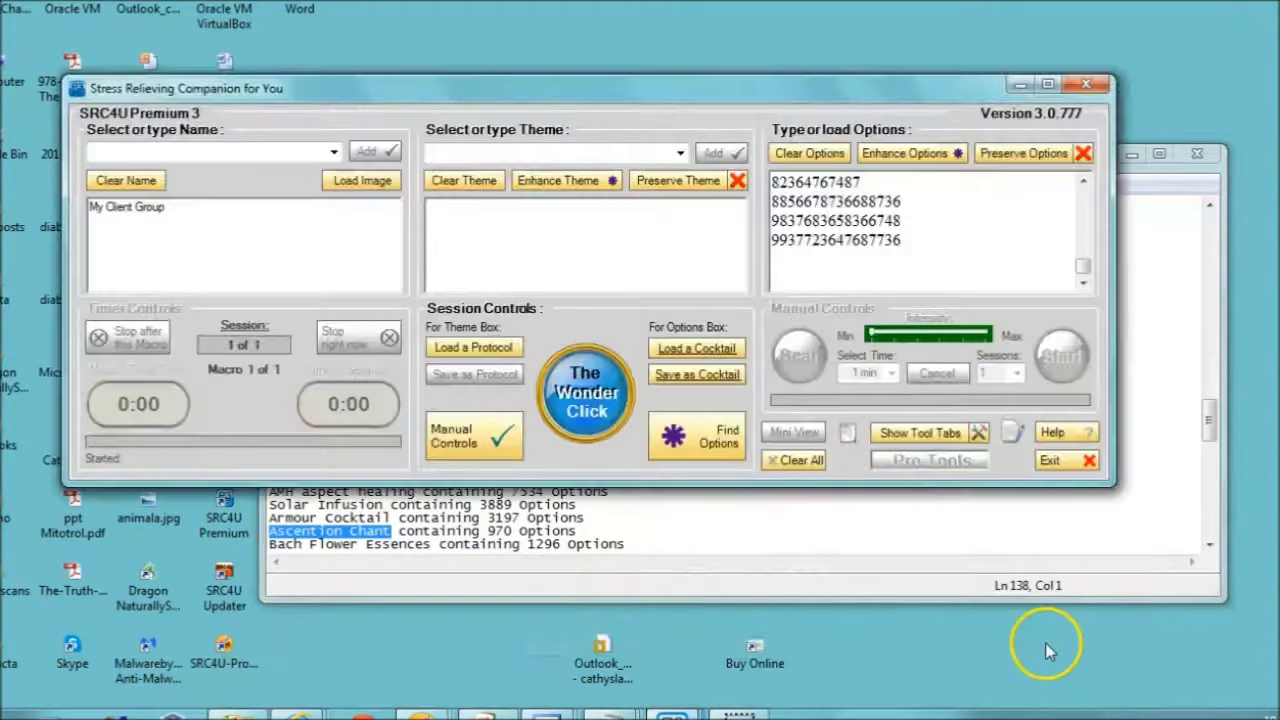
click(726, 430)
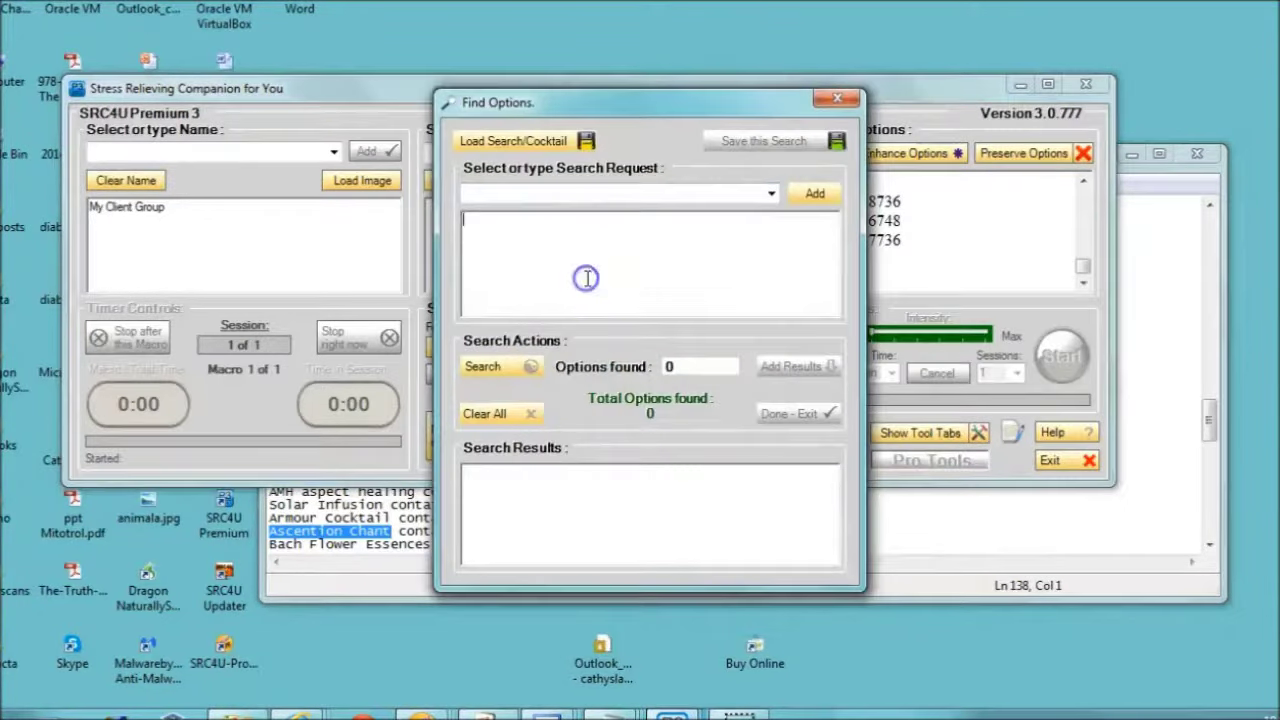
click(494, 367)
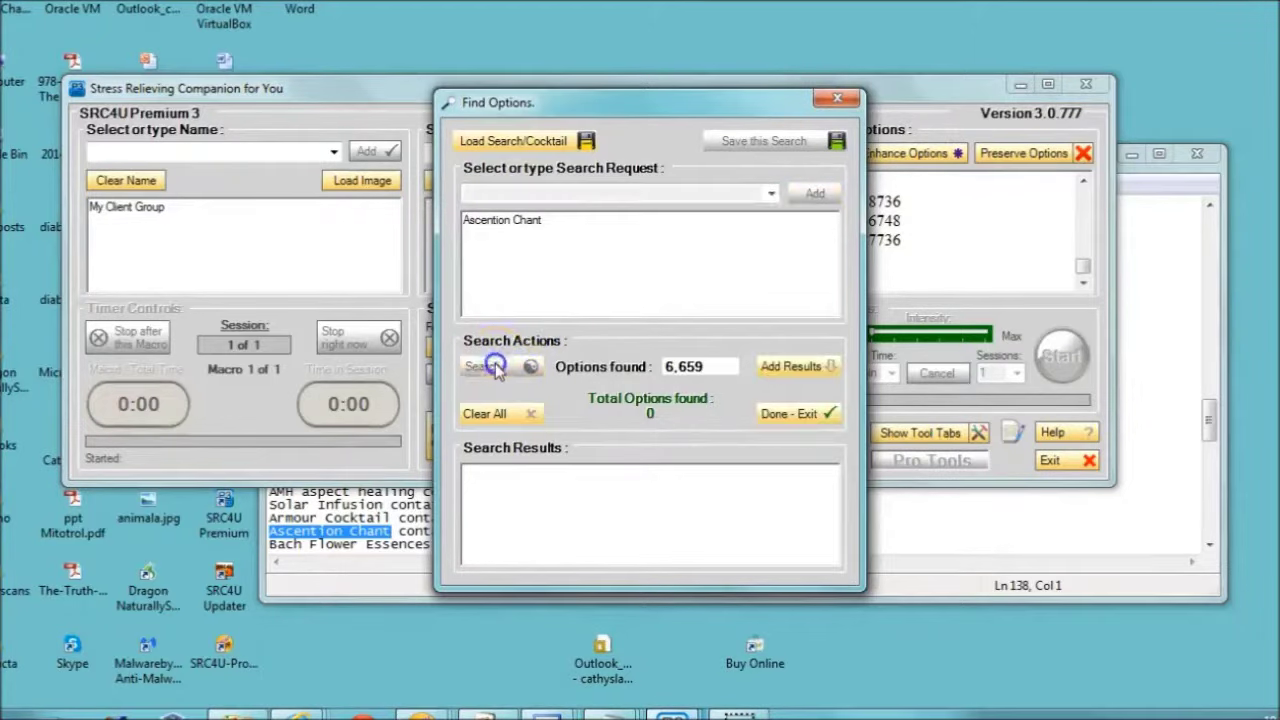
click(838, 97)
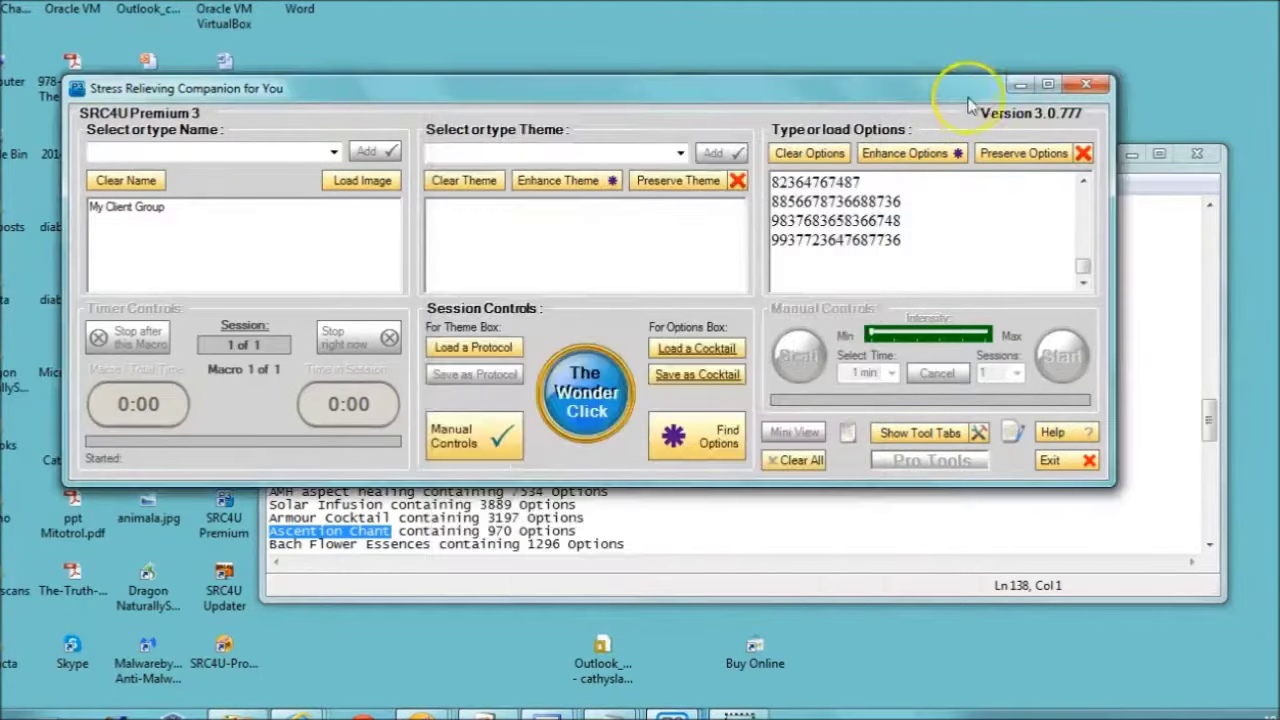
Minimize SRC4U and copy the word fitness from the entry below fitness trainer in the Notepad results list.
click(1018, 86)
click(1209, 544)
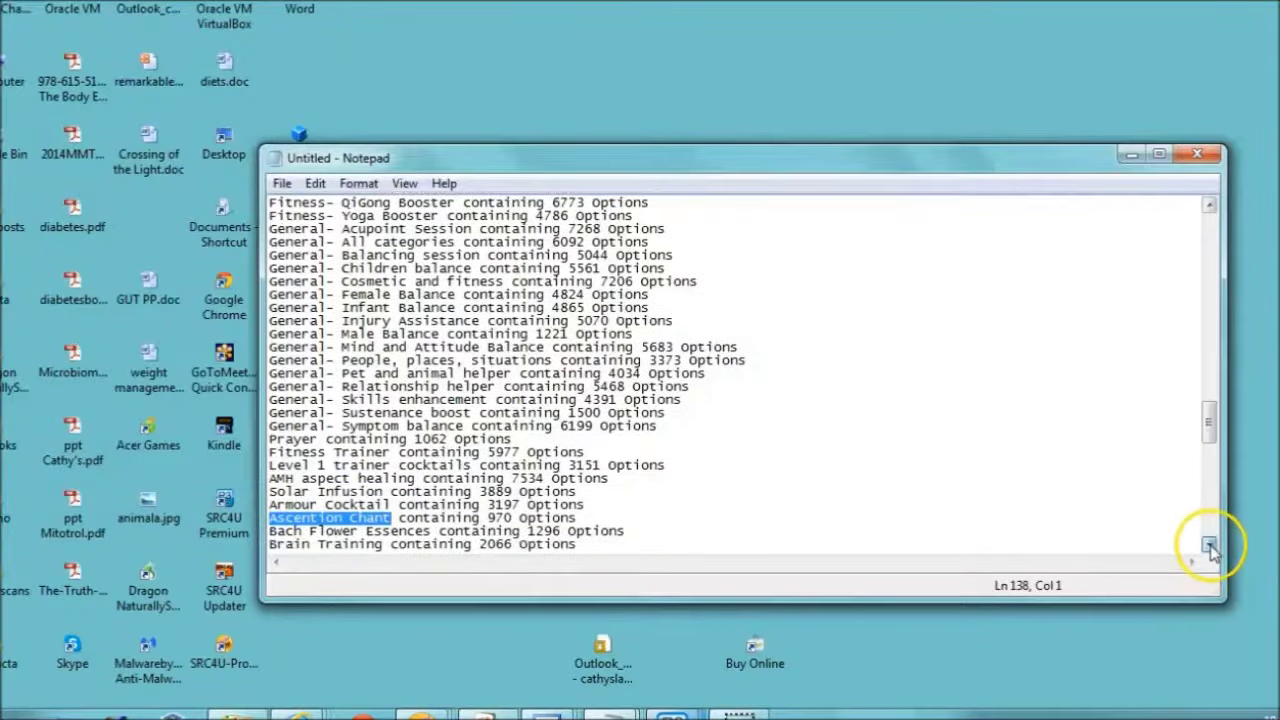
click(1209, 544)
click(1209, 544)
click(1209, 544)
click(1209, 544)
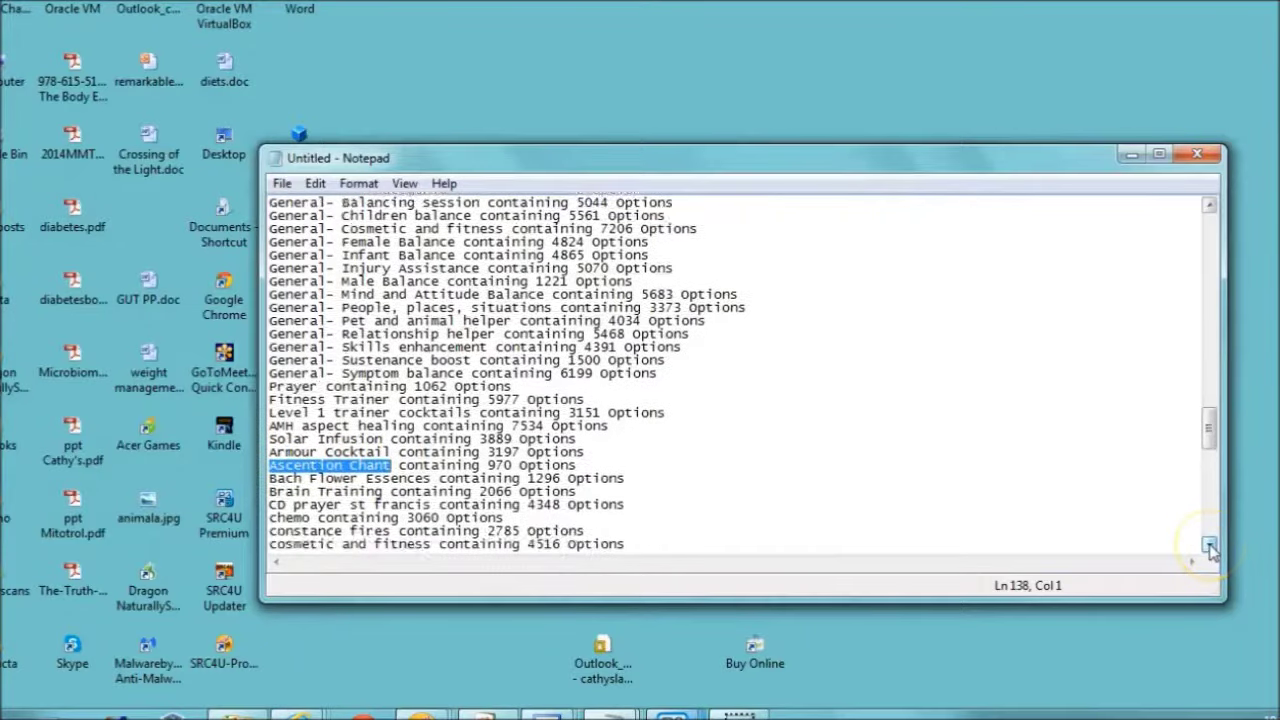
click(1209, 544)
click(1209, 544)
click(1209, 544)
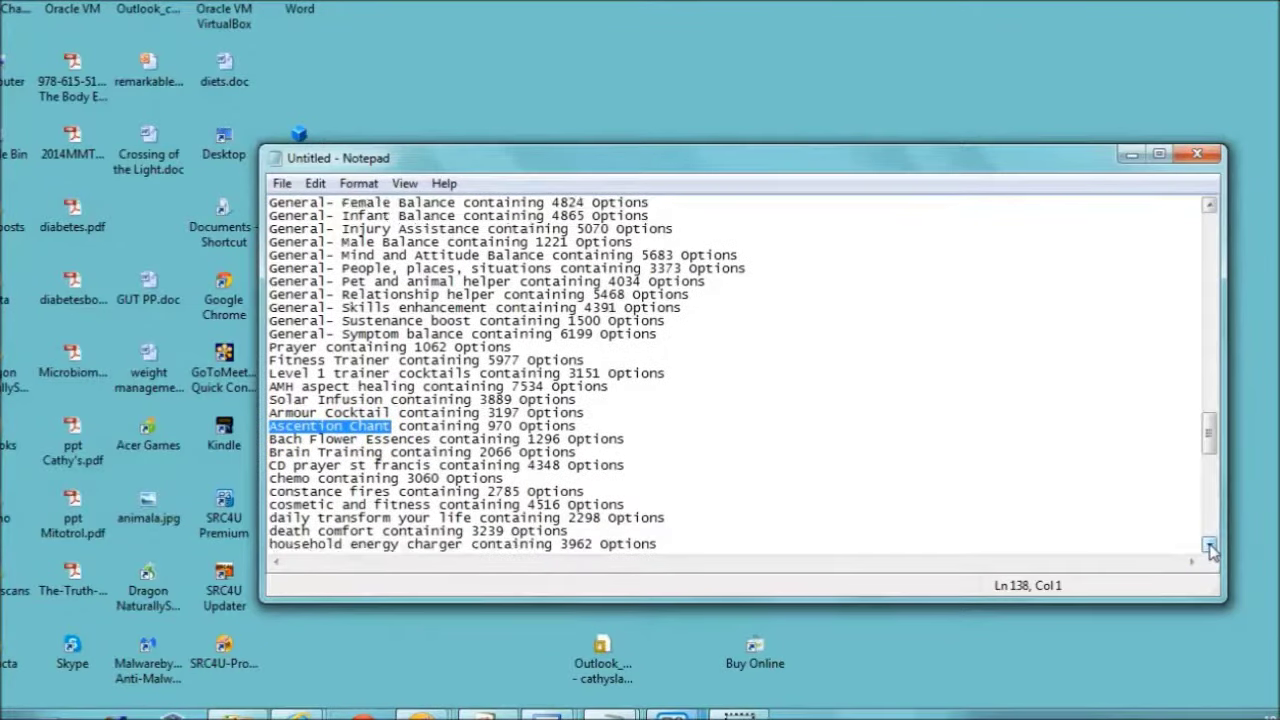
click(1209, 544)
click(1209, 544)
click(1209, 544)
click(1209, 544)
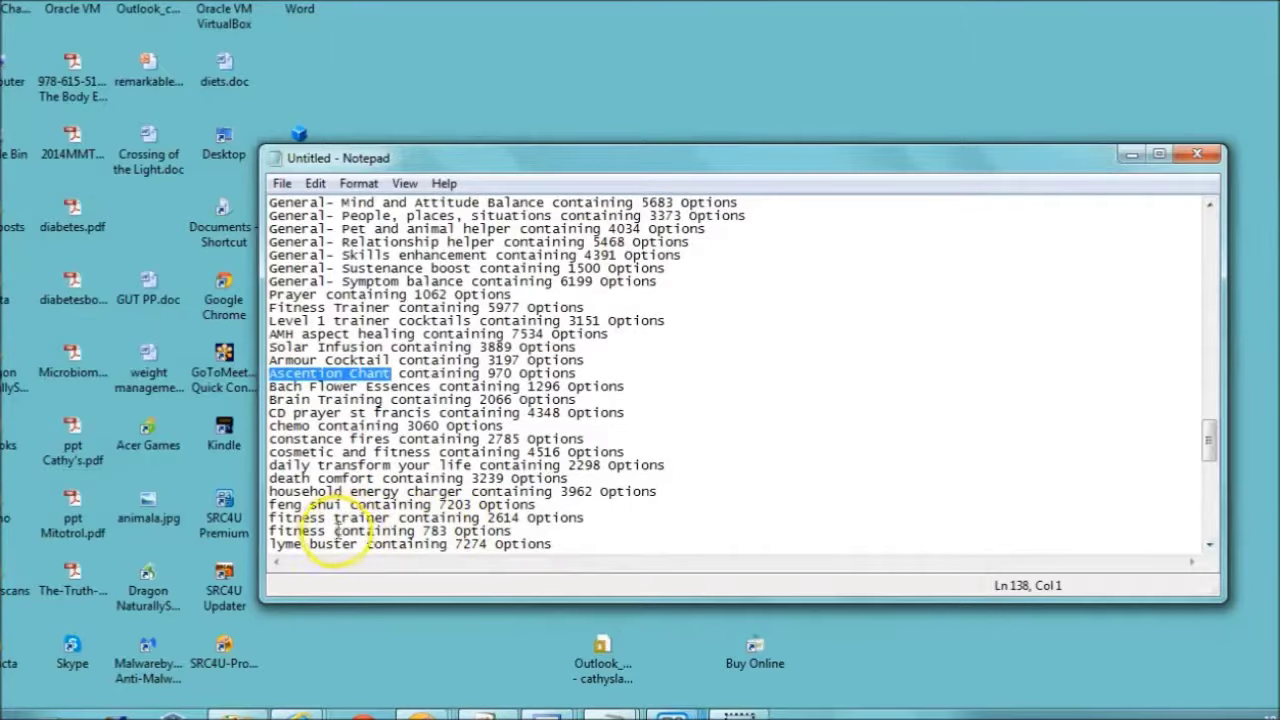
drag(328, 531, 214, 529)
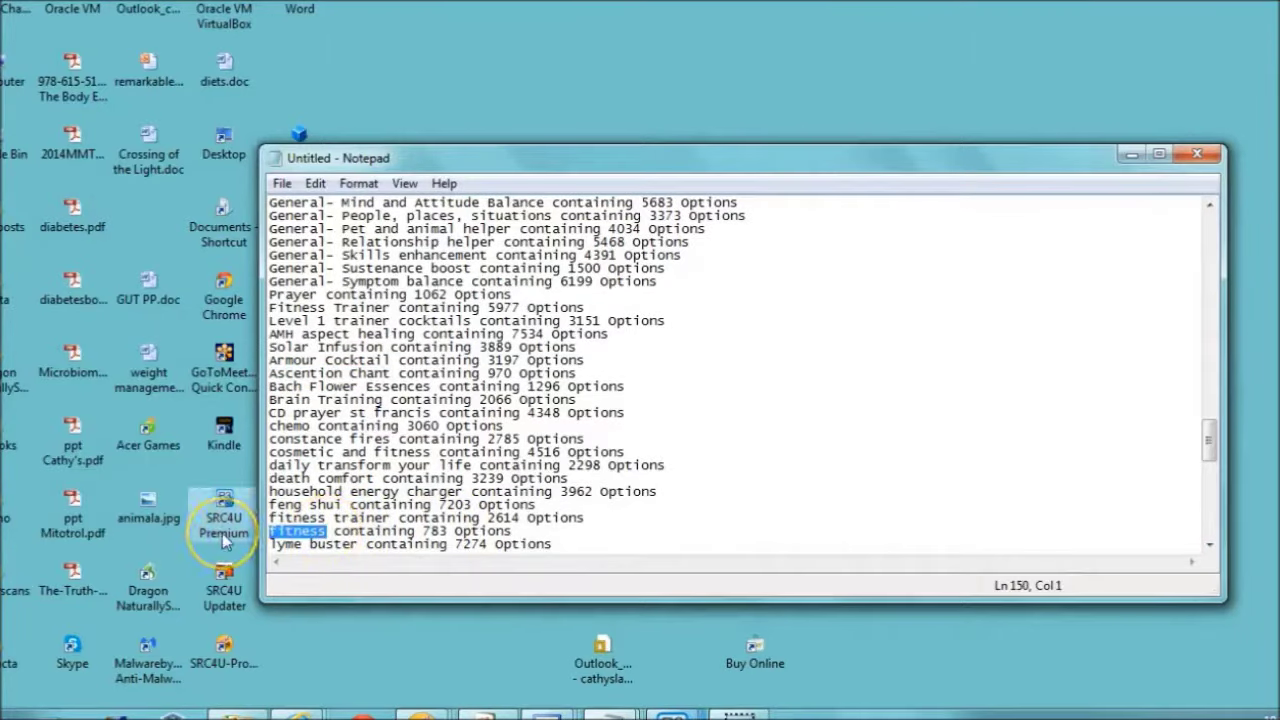
Switch to SRC4U, run an options search for fitness, and close it without adding the results.
click(672, 714)
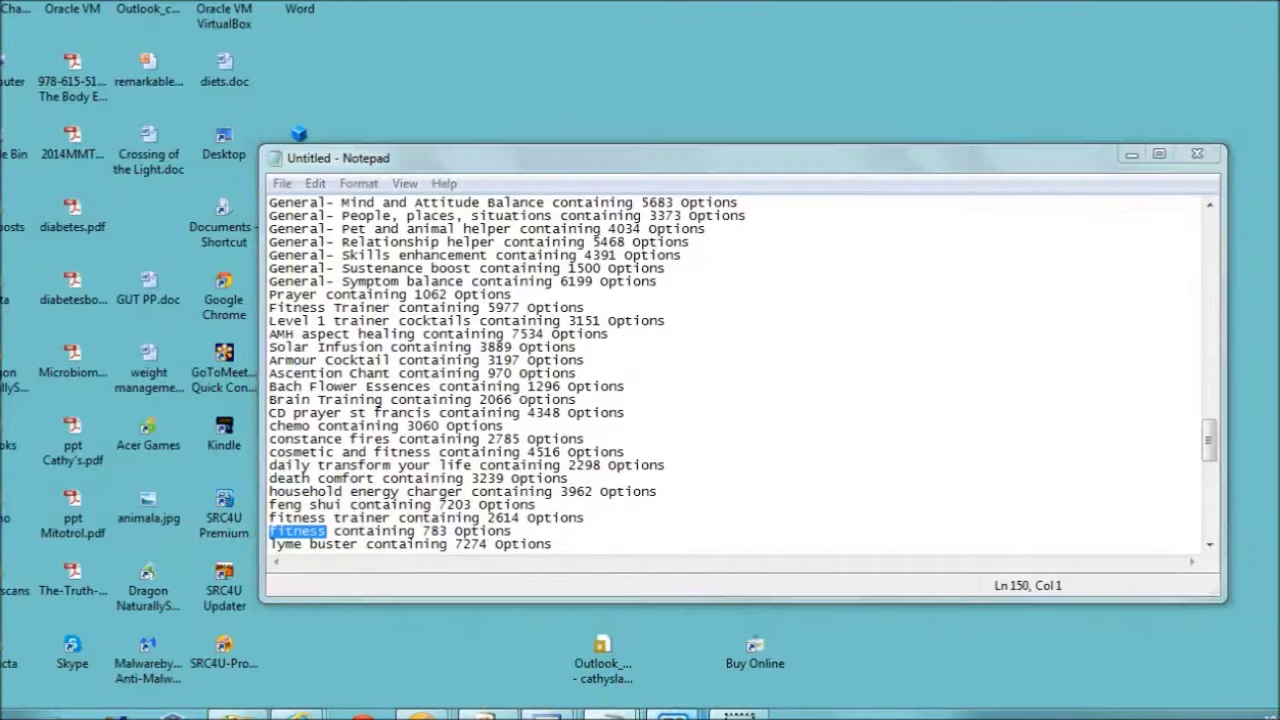
click(974, 645)
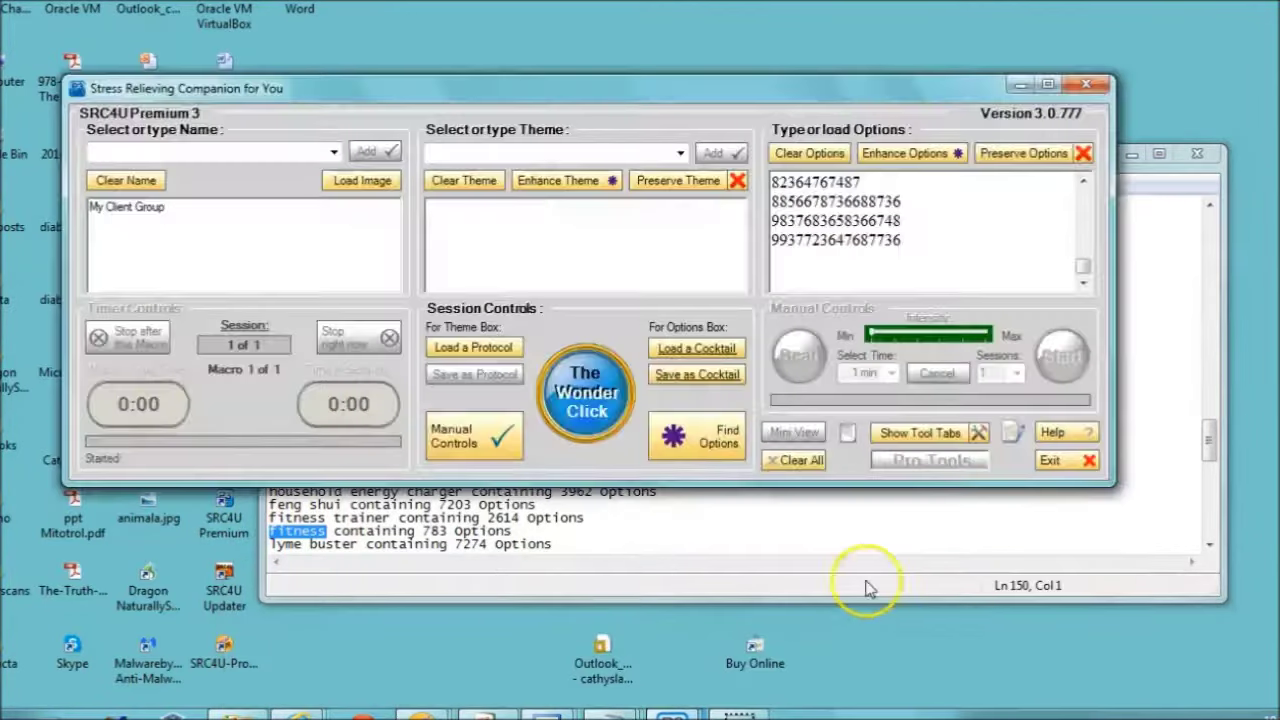
click(721, 440)
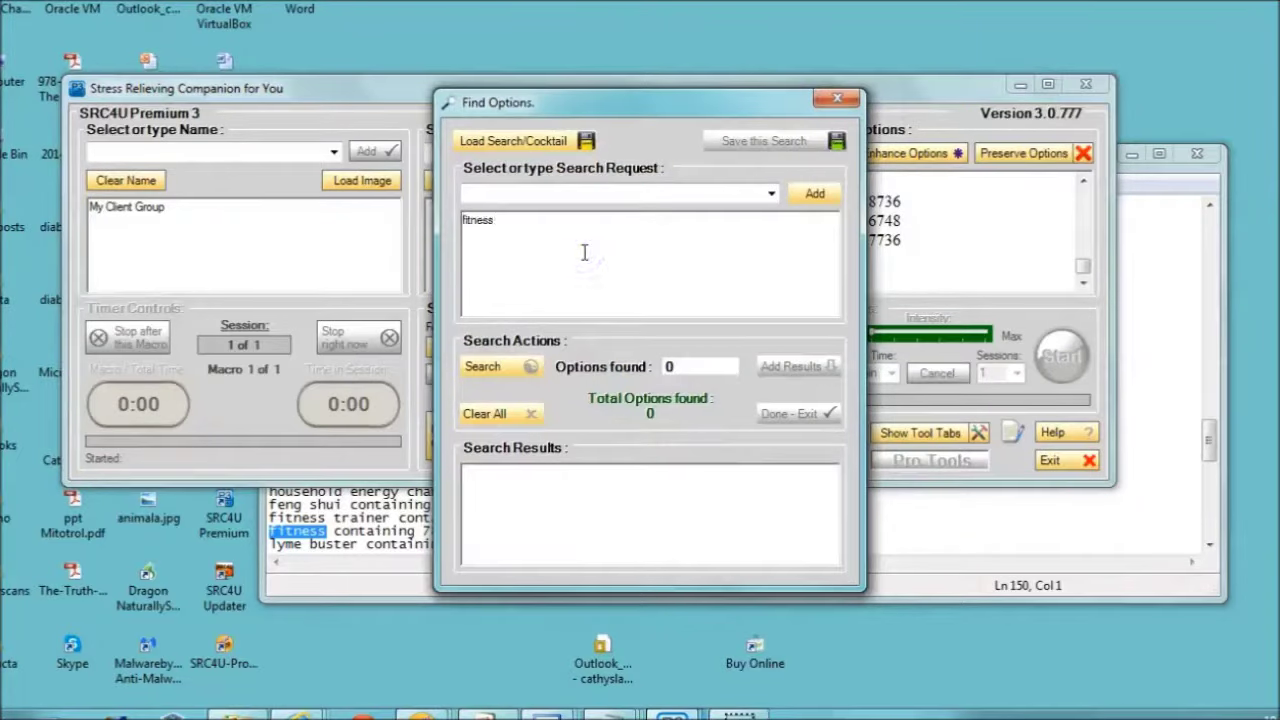
click(508, 362)
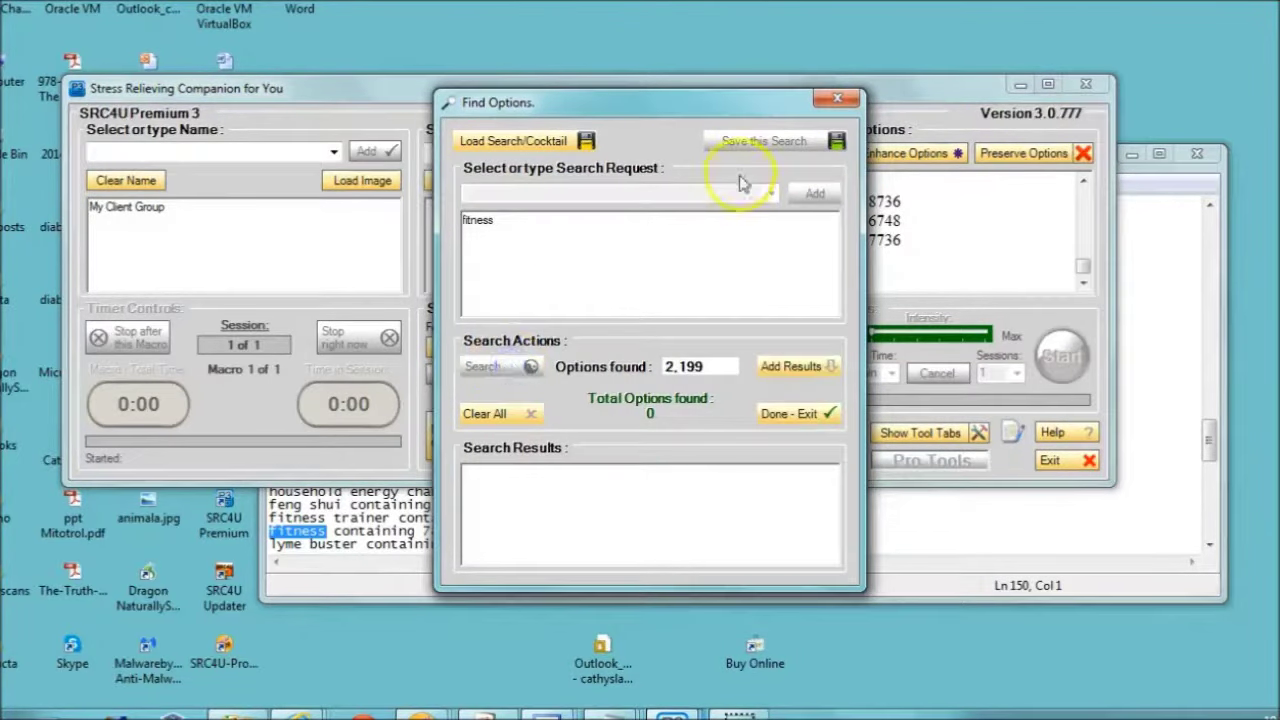
click(838, 97)
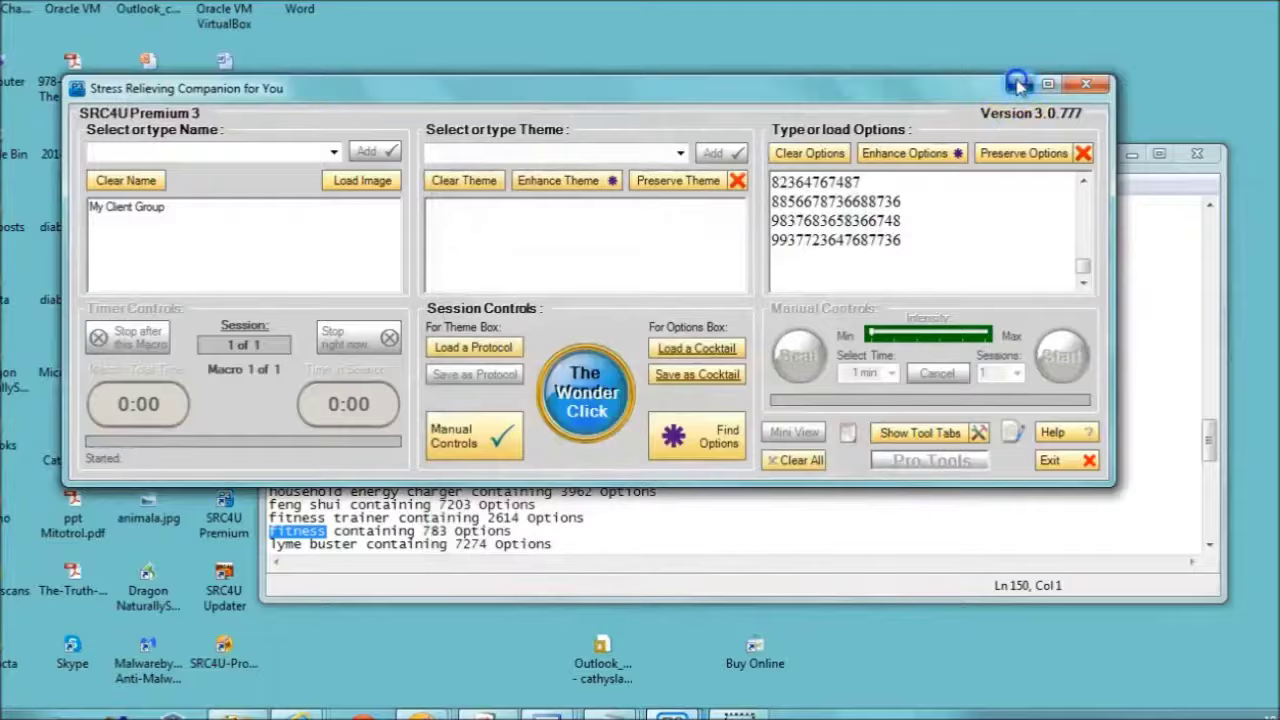
Minimize SRC4U and copy the phrase GZ thyroid protection from the Notepad results list.
click(1017, 85)
click(1210, 545)
click(1210, 545)
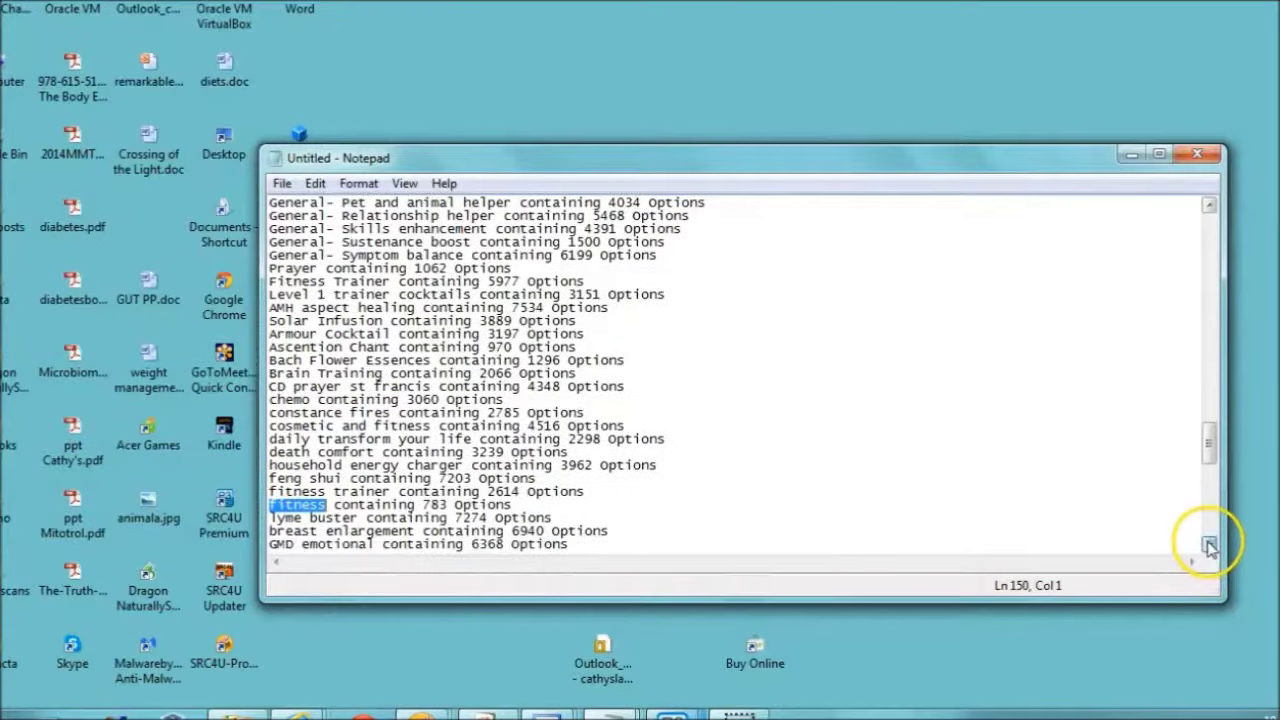
click(1210, 545)
click(1210, 545)
click(1210, 545)
click(1210, 545)
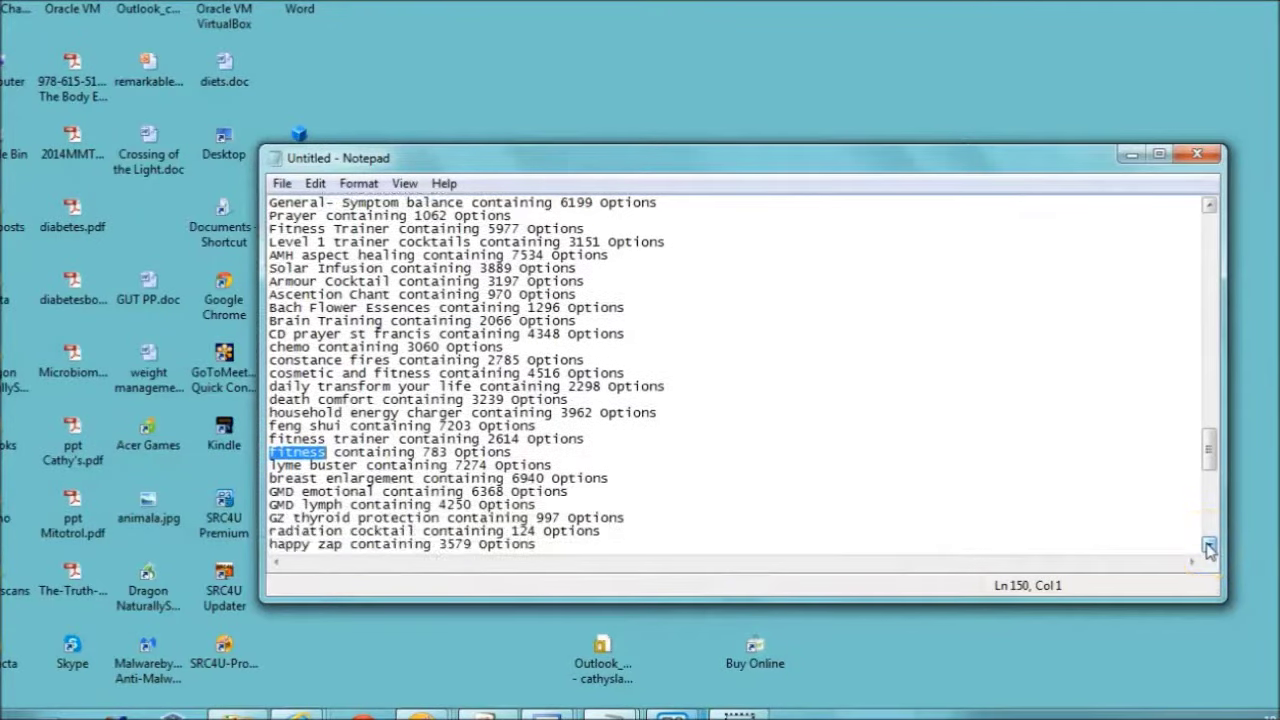
drag(441, 518, 238, 516)
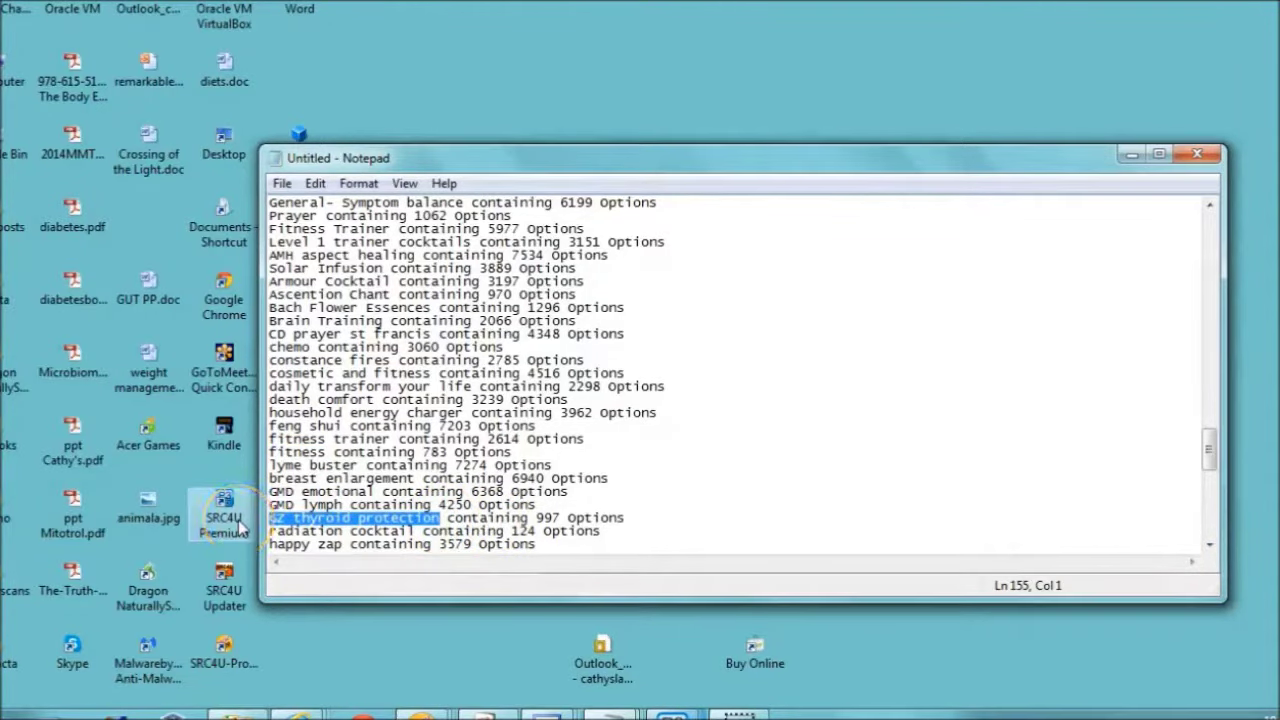
Switch to SRC4U, run an options search for GZ thyroid protection, and close it without adding the results.
click(655, 705)
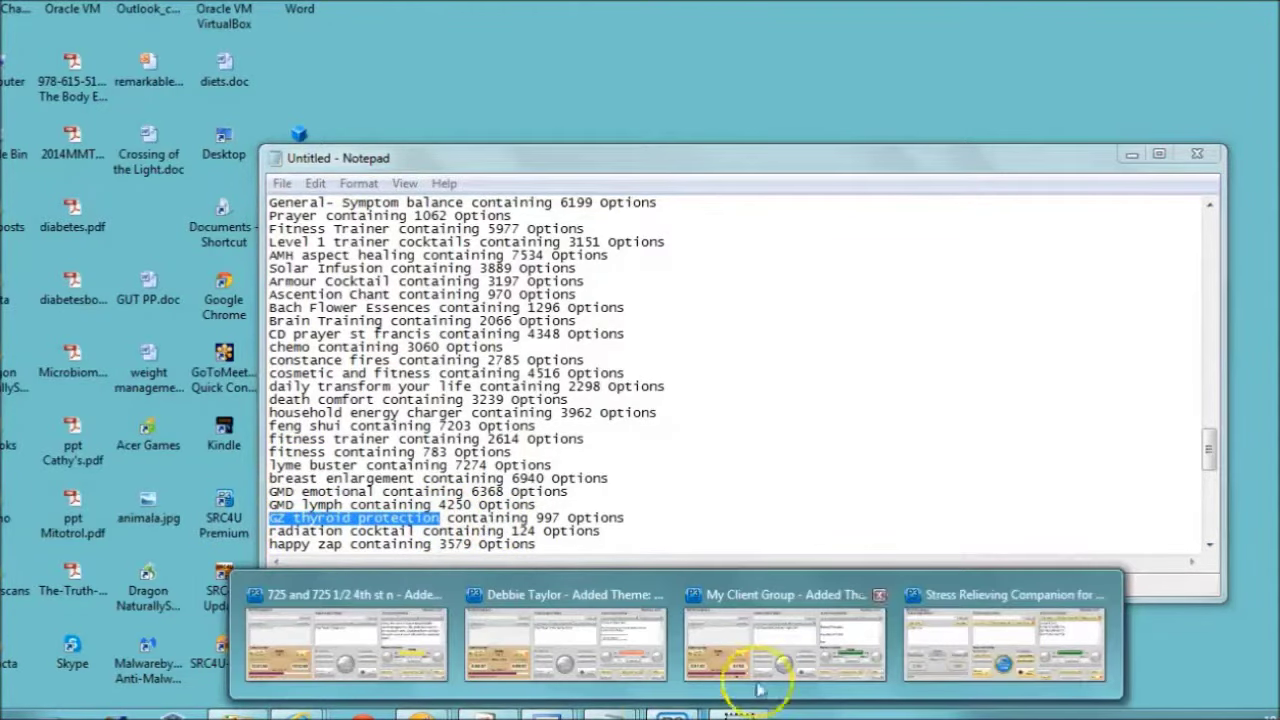
click(982, 644)
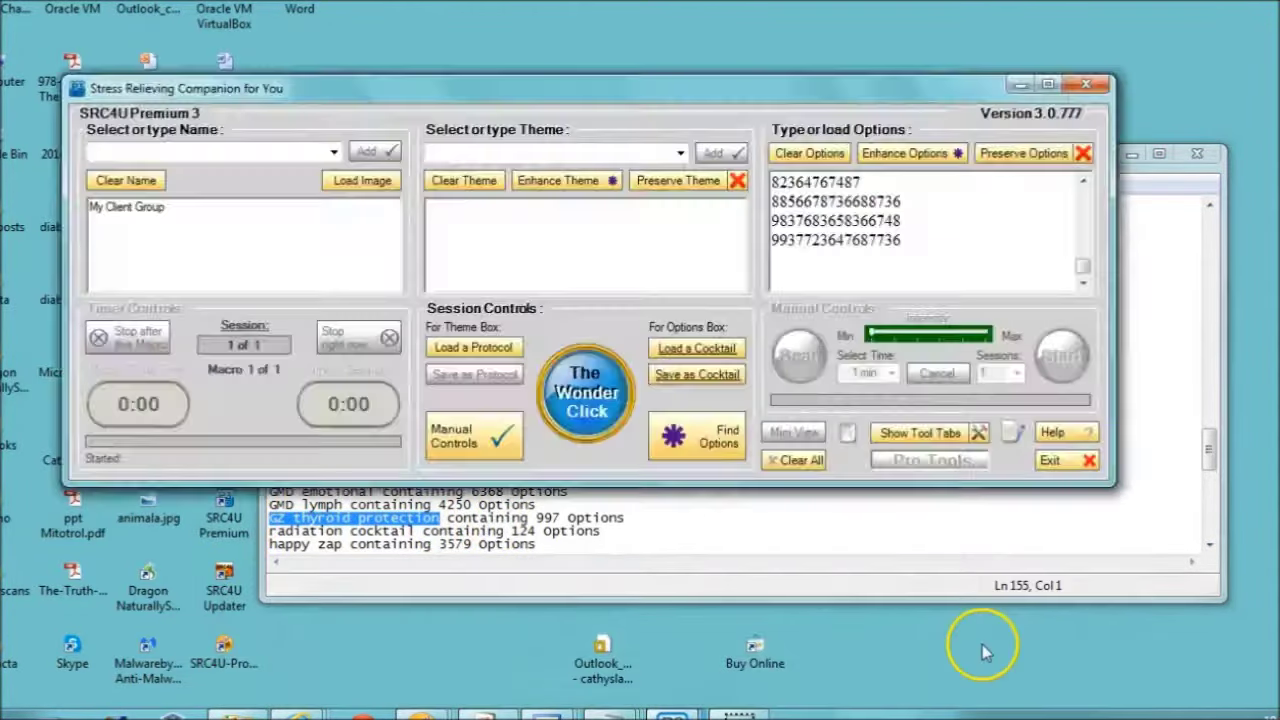
click(722, 430)
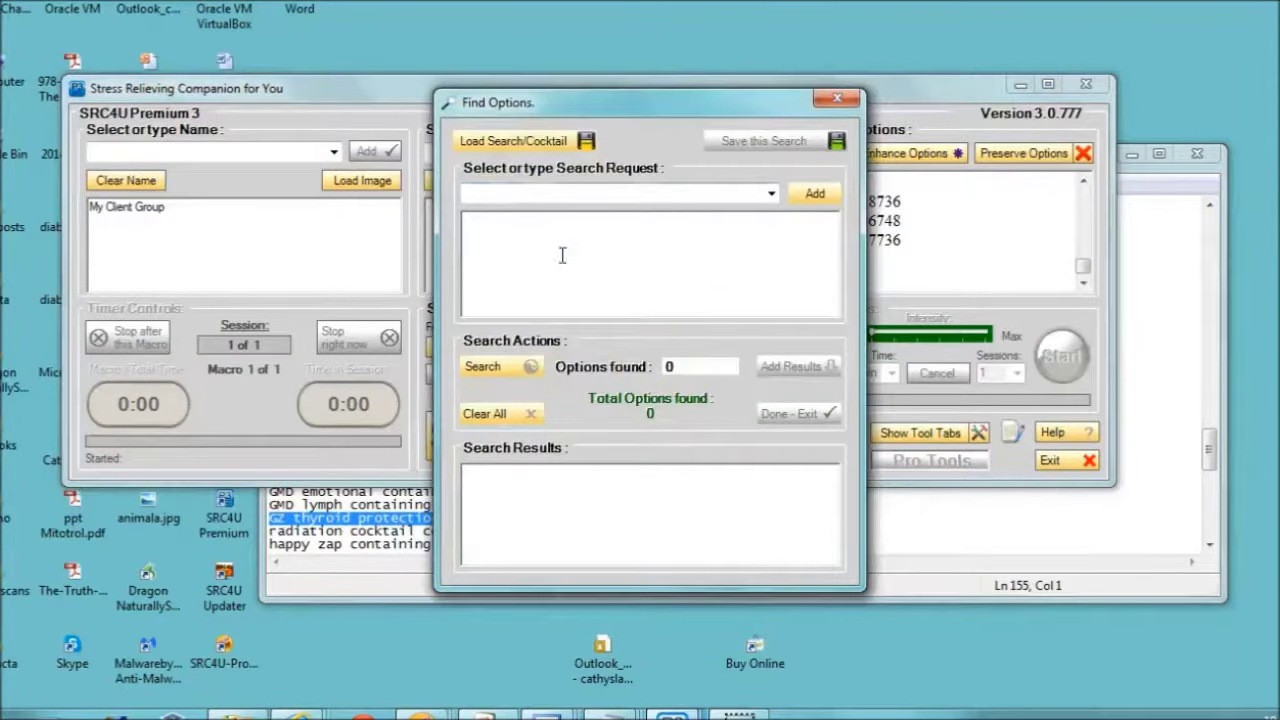
click(524, 348)
click(495, 367)
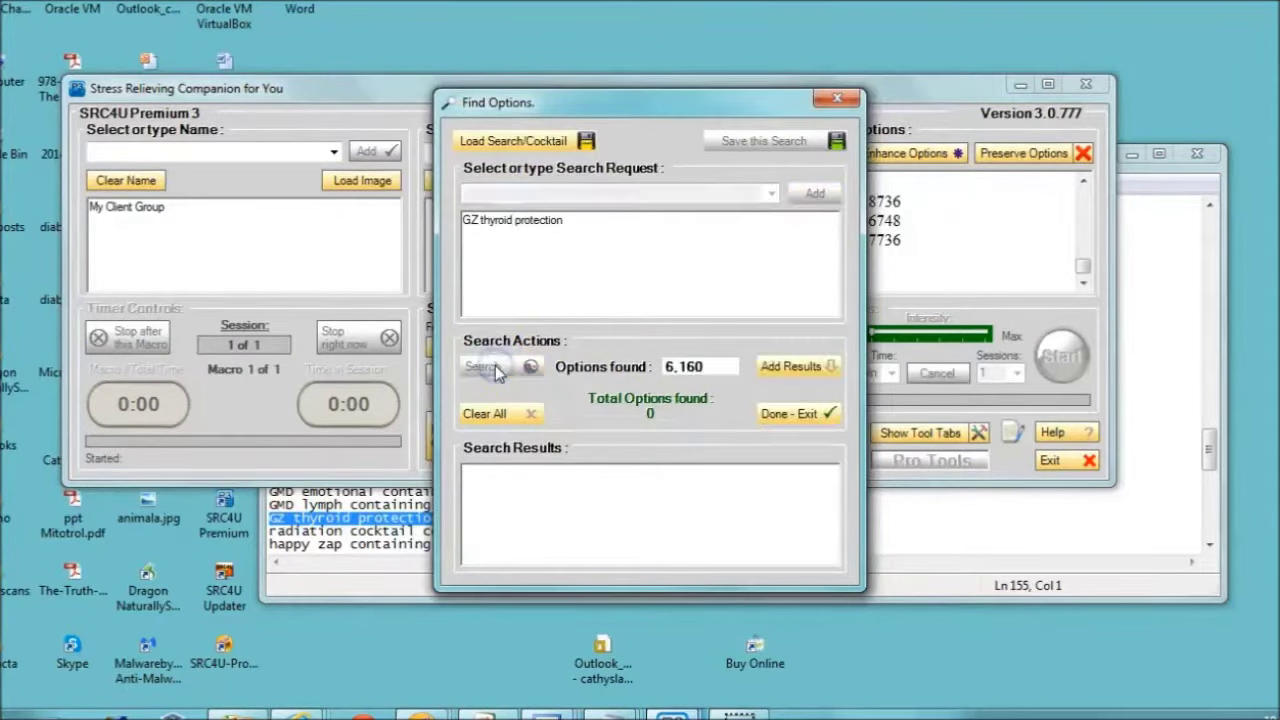
click(838, 98)
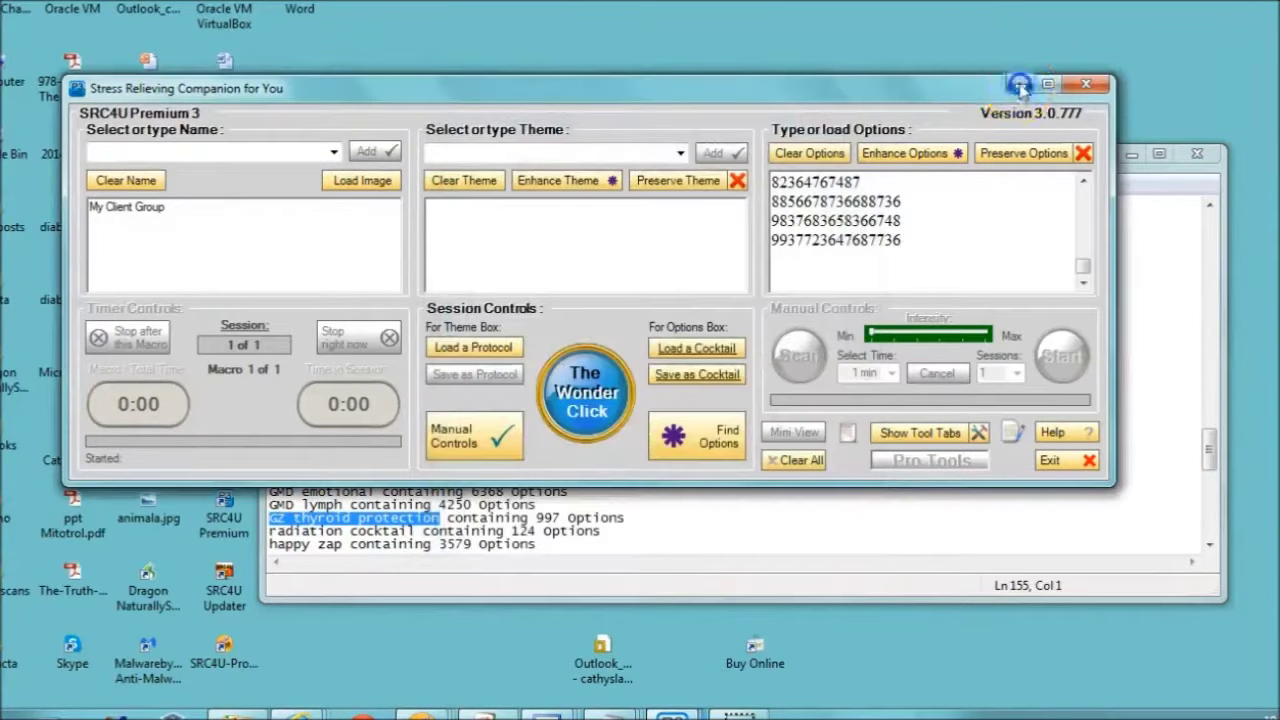
Copy radiation cocktail from the Notepad results list, run an SRC4U options search for it, and close the search without adding results.
click(1020, 85)
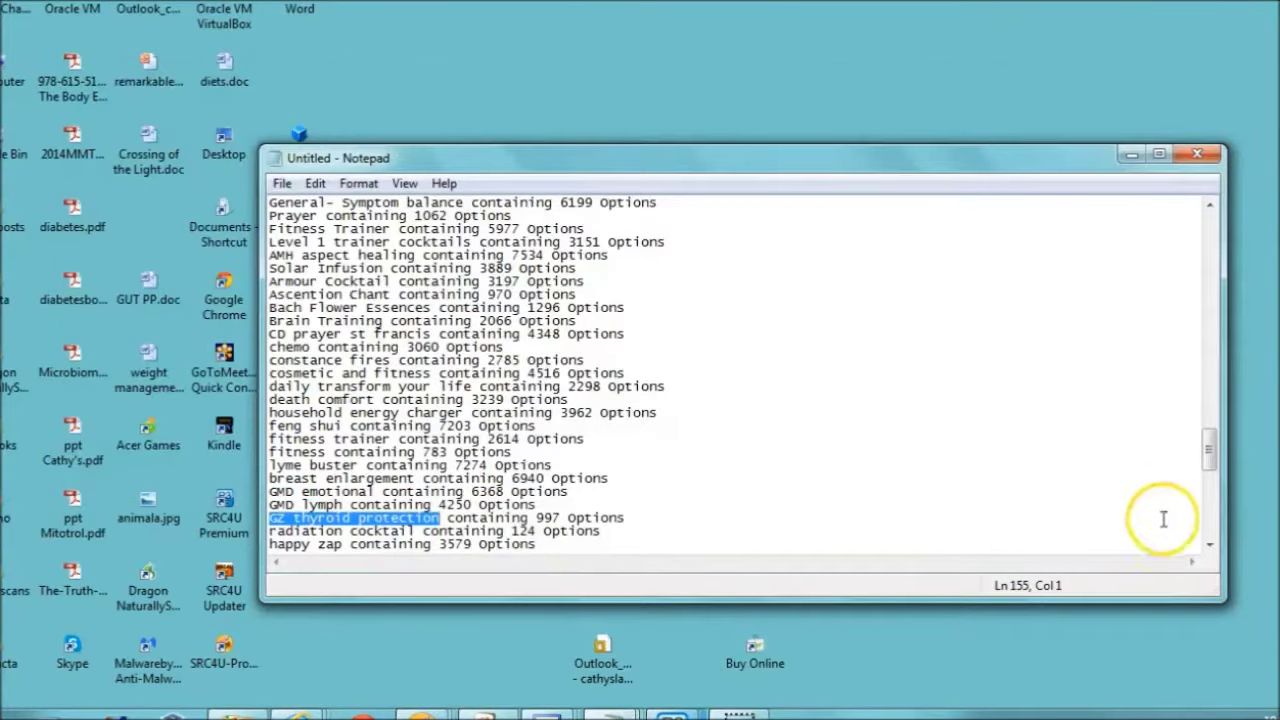
drag(415, 531, 270, 532)
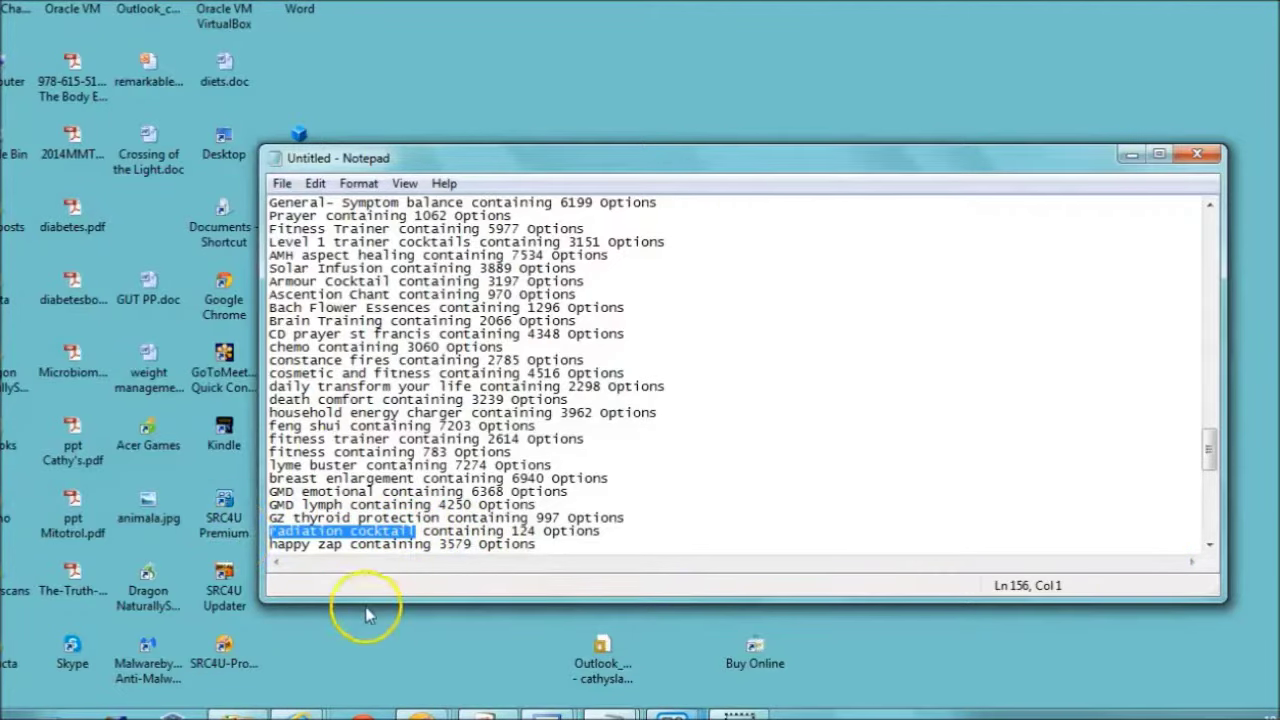
click(672, 710)
click(967, 656)
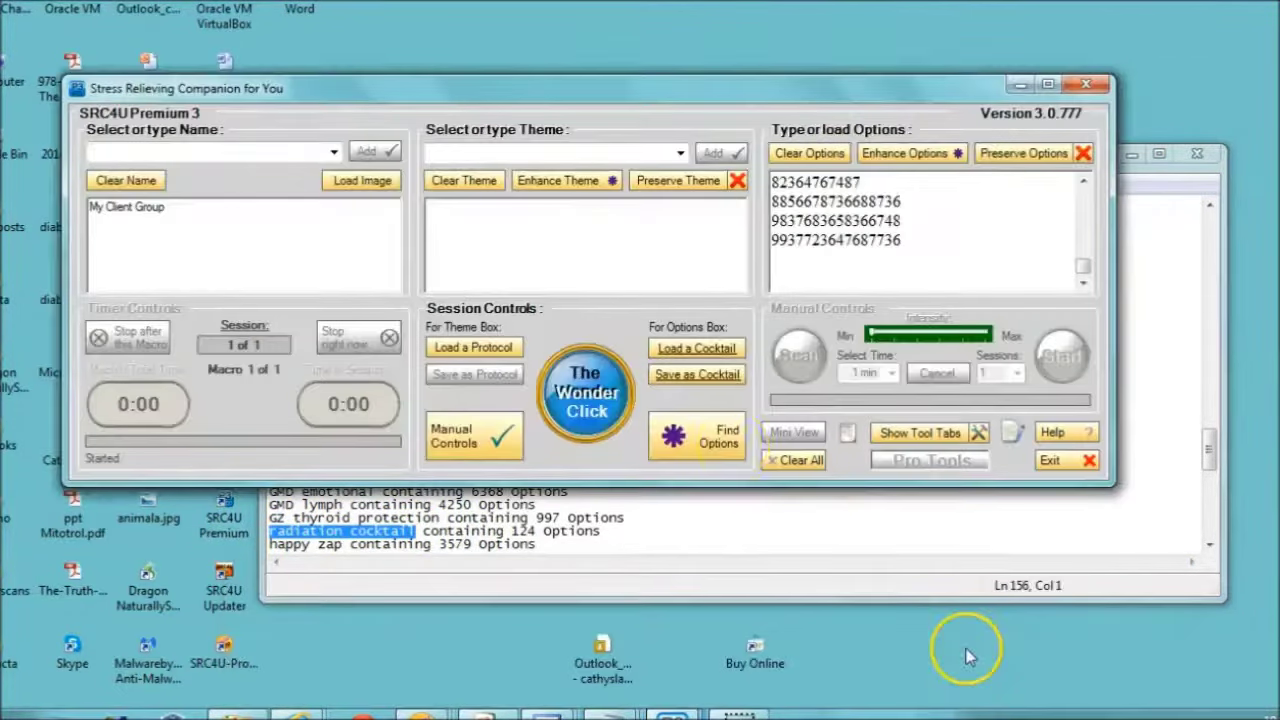
click(708, 432)
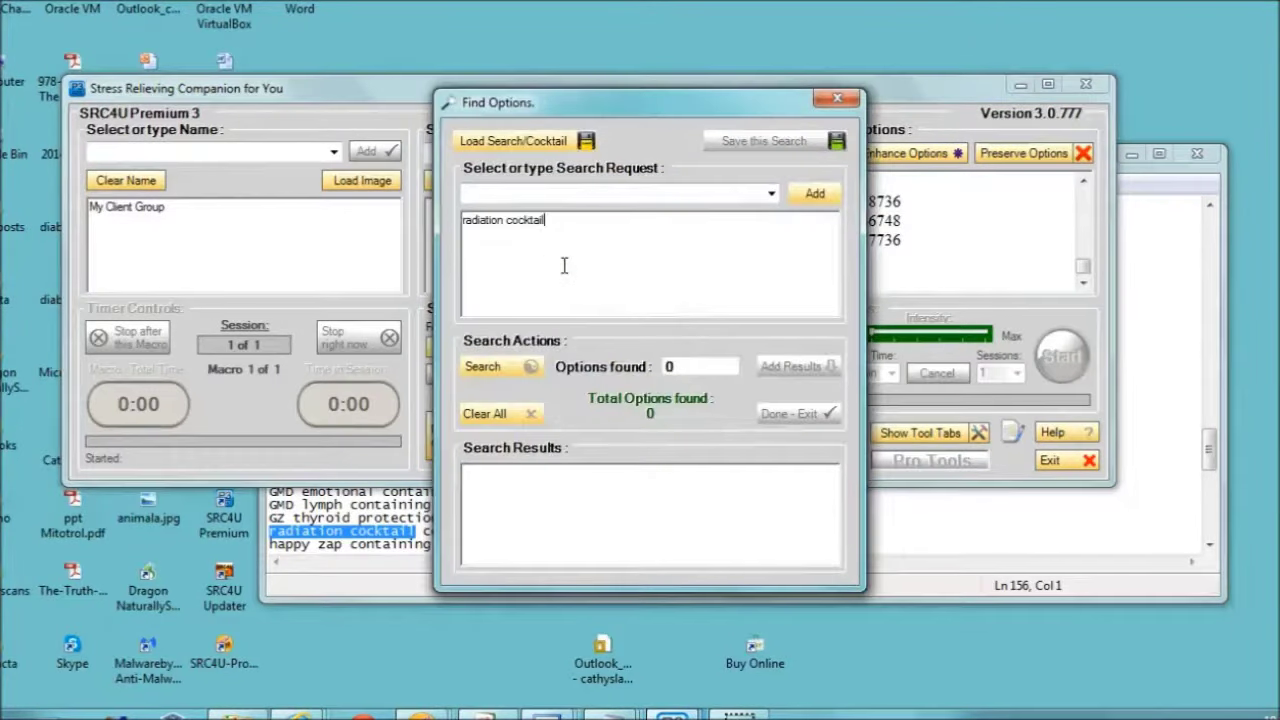
click(503, 367)
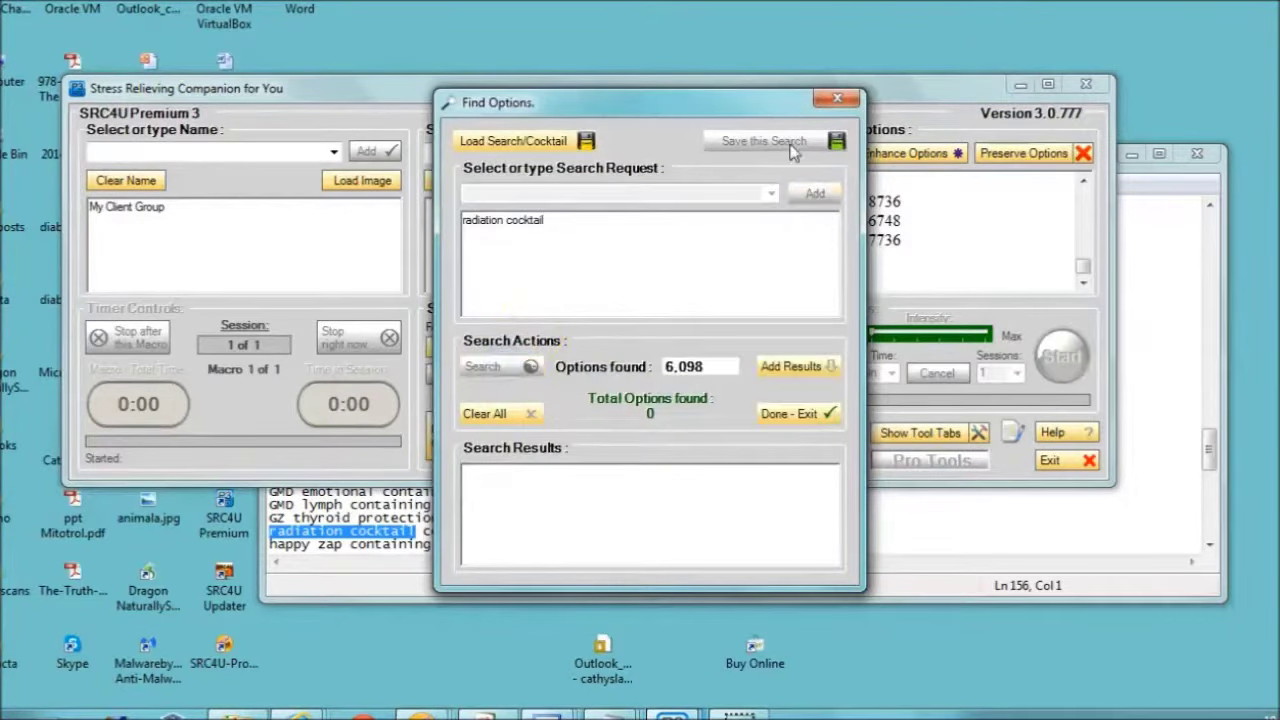
click(838, 98)
Copy happy sox from the Notepad results list, run an SRC4U options search for it, and close the search without adding results.
click(1036, 84)
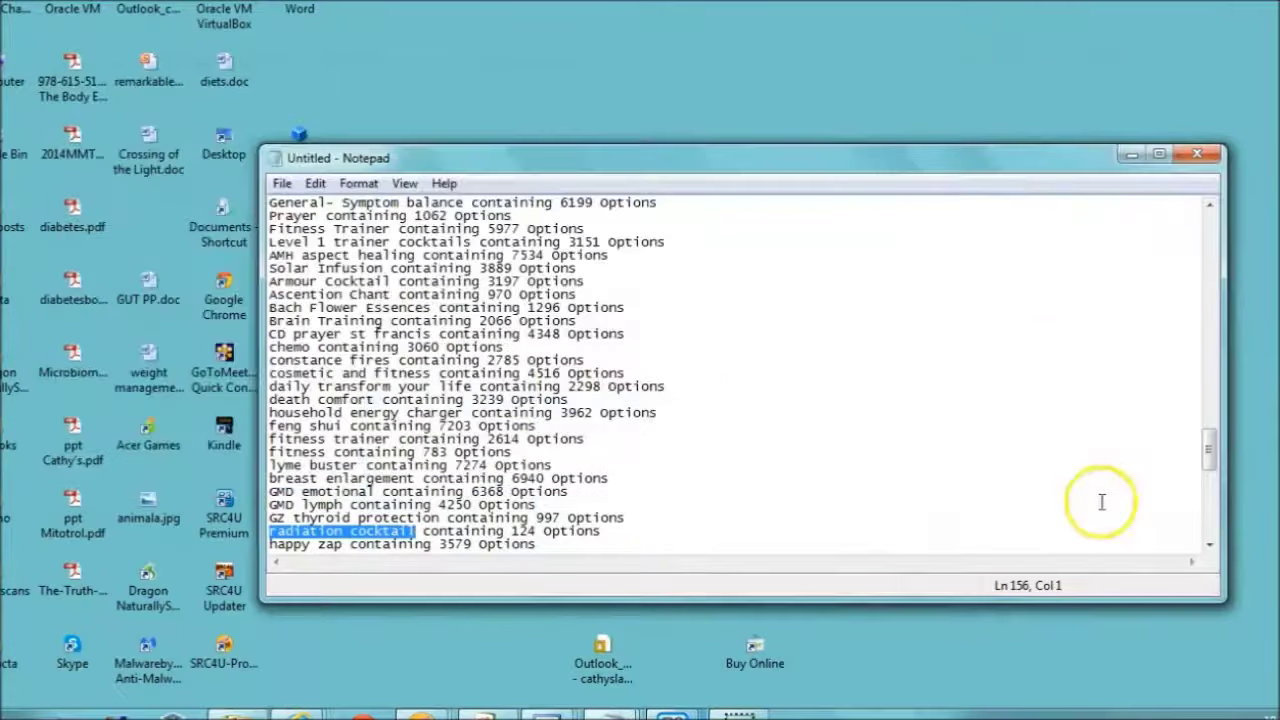
click(1210, 544)
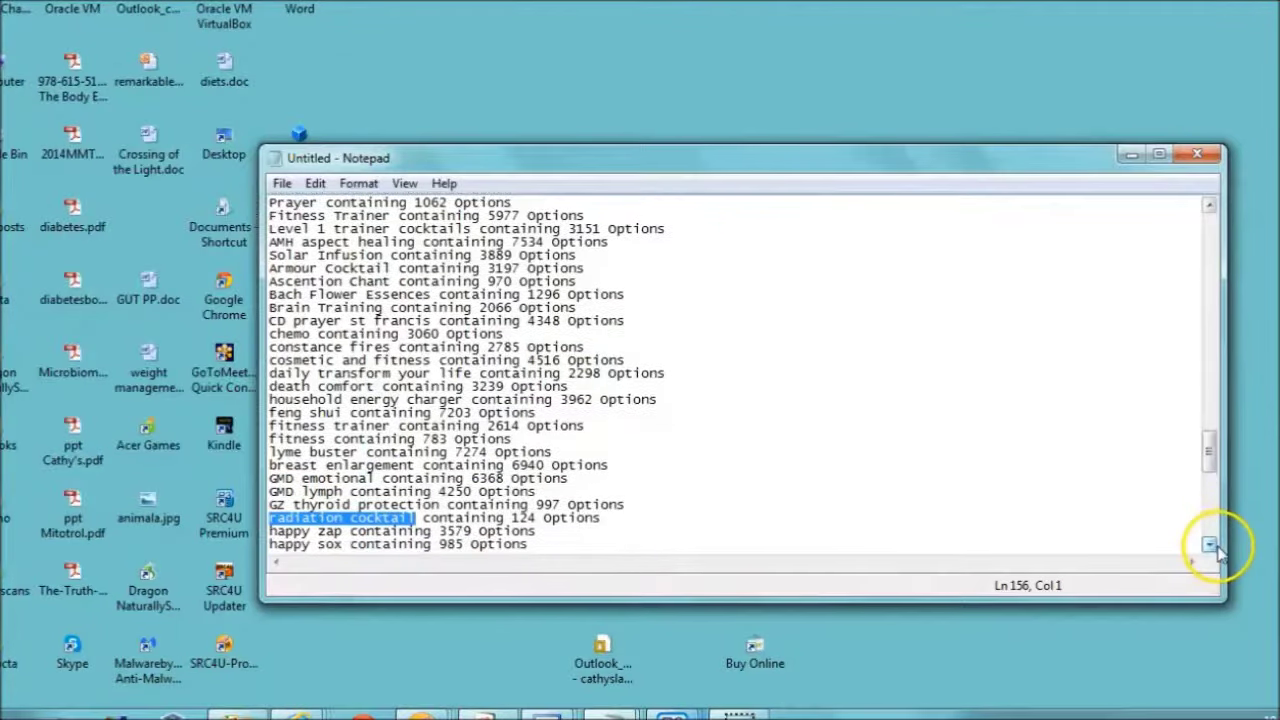
drag(343, 544, 228, 543)
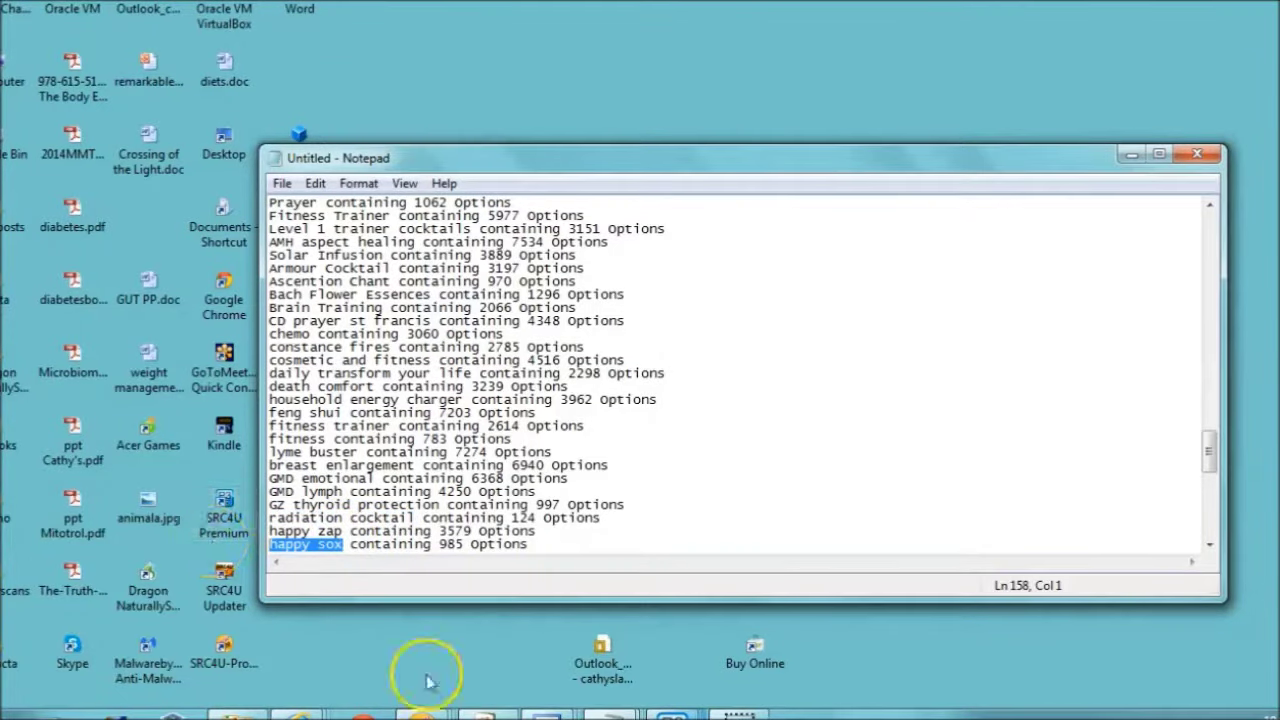
click(672, 714)
click(945, 652)
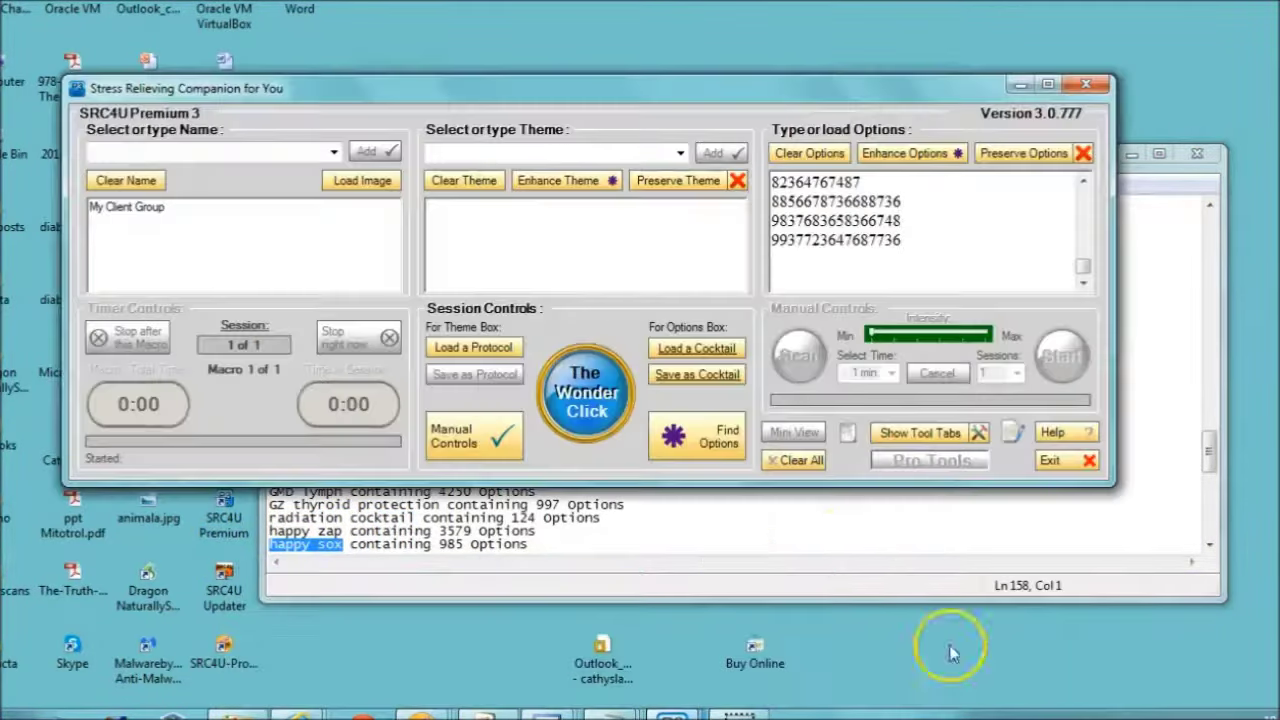
click(683, 439)
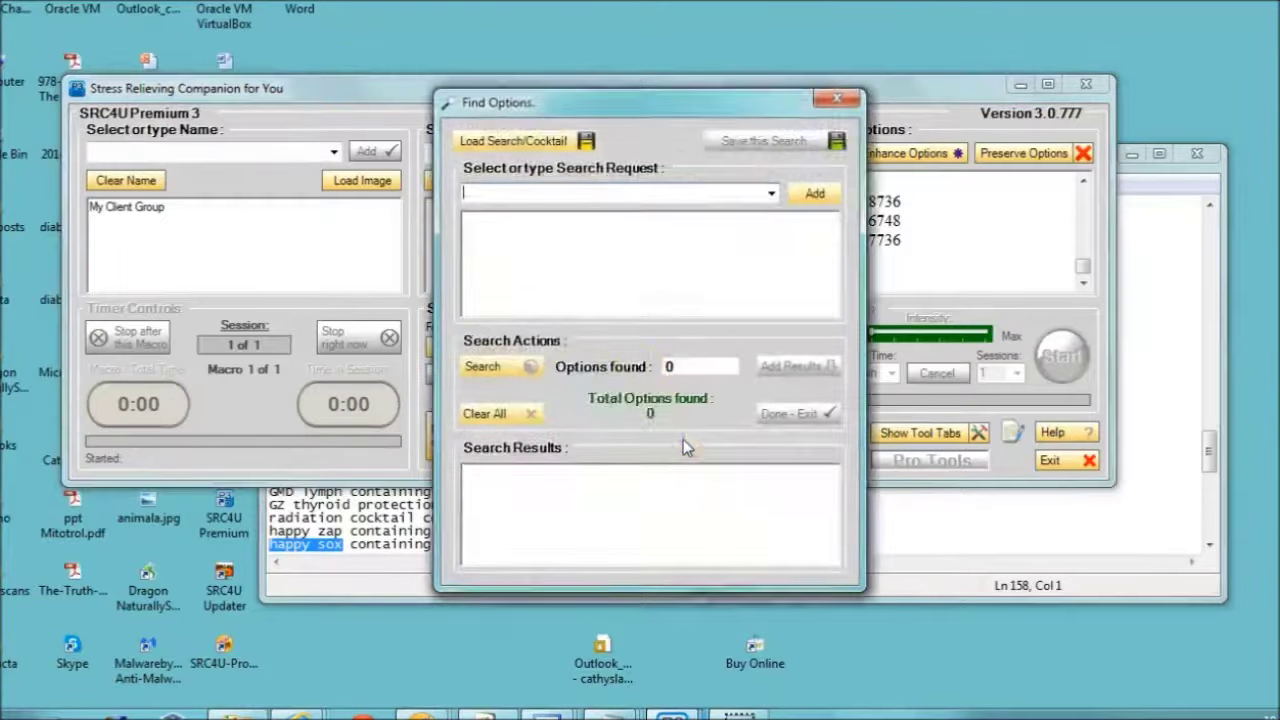
click(547, 261)
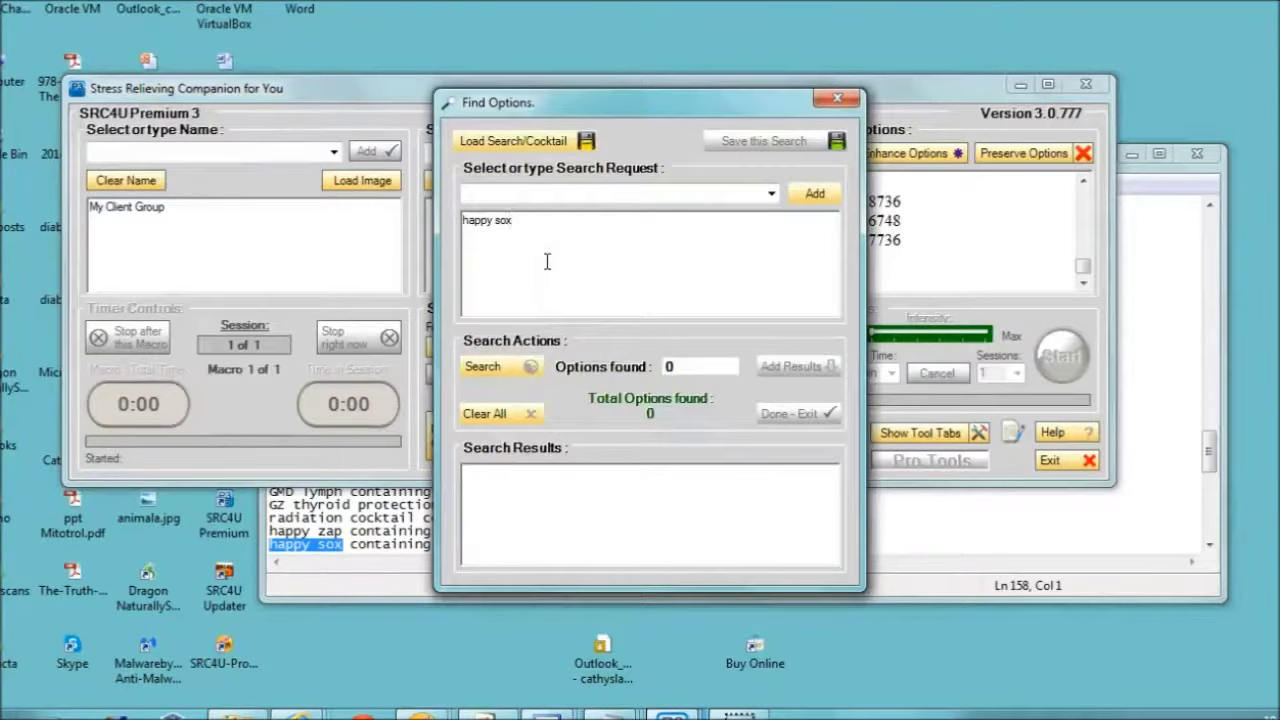
click(488, 358)
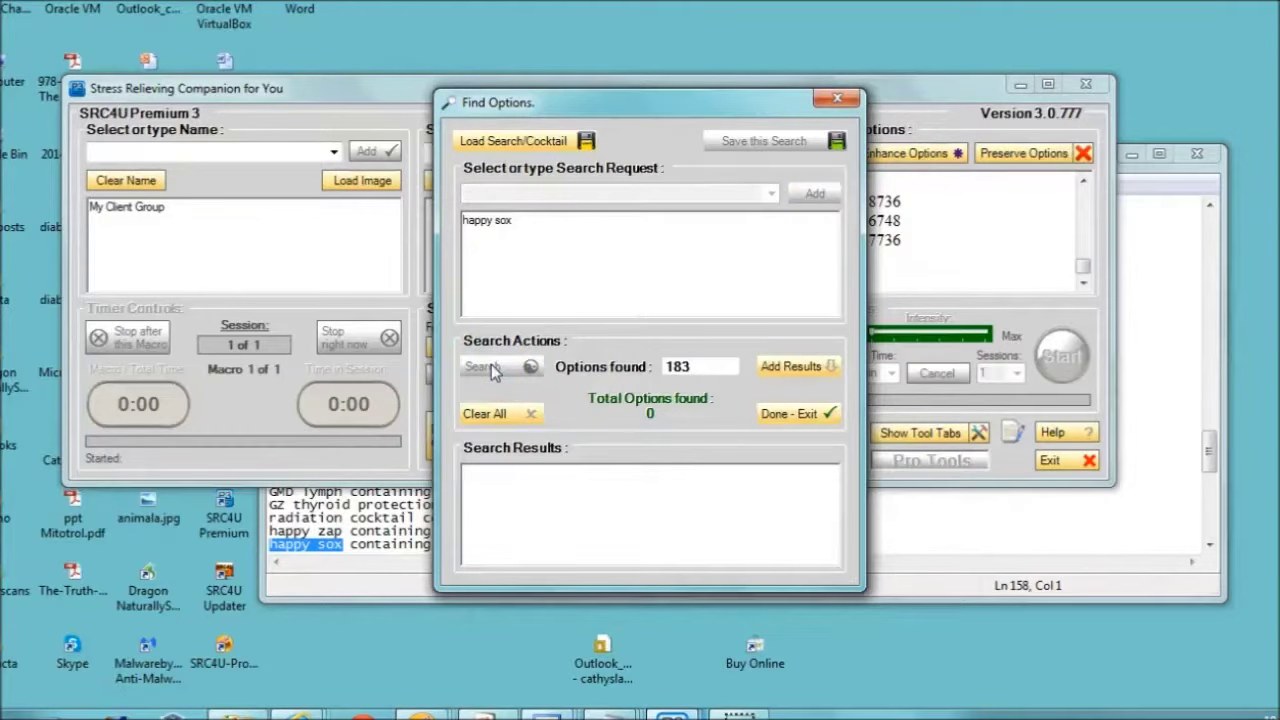
click(837, 98)
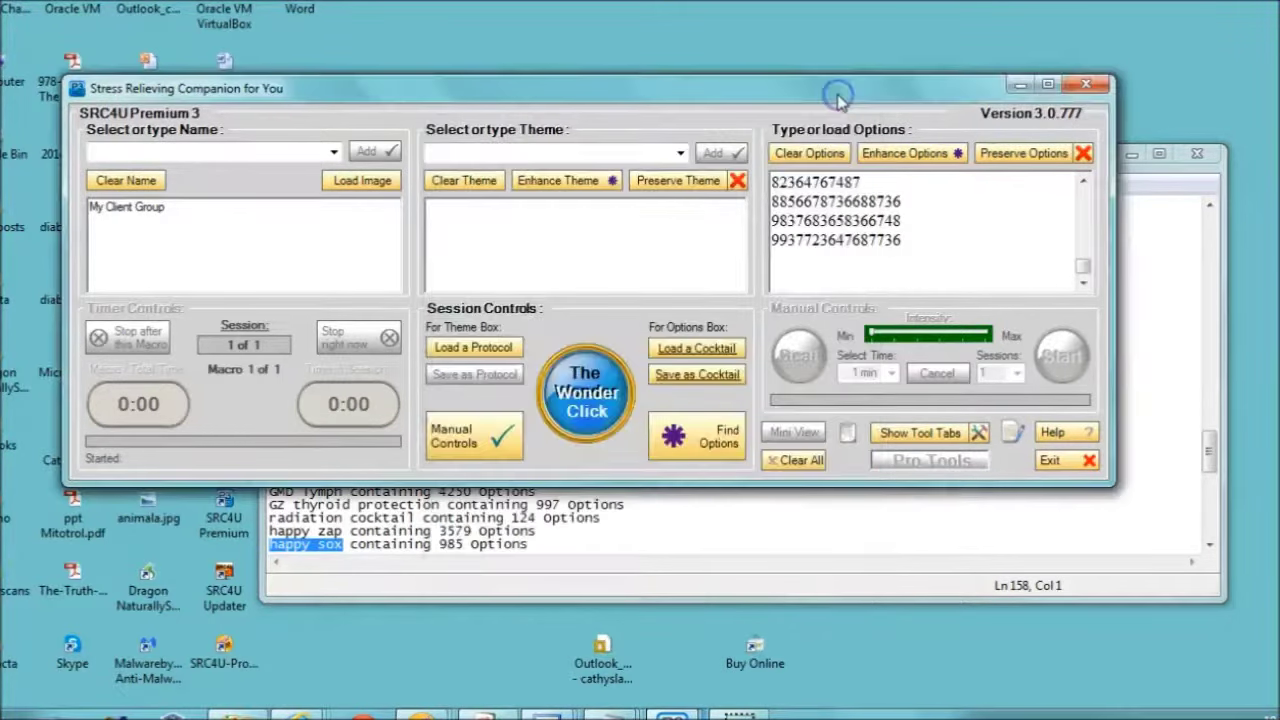
Load the HAPPY-SOX Add-OnToDailyTransformYourLife cocktail from the 68 cocktails+ct folders 8.27.12 folder and review it in the options list.
click(698, 347)
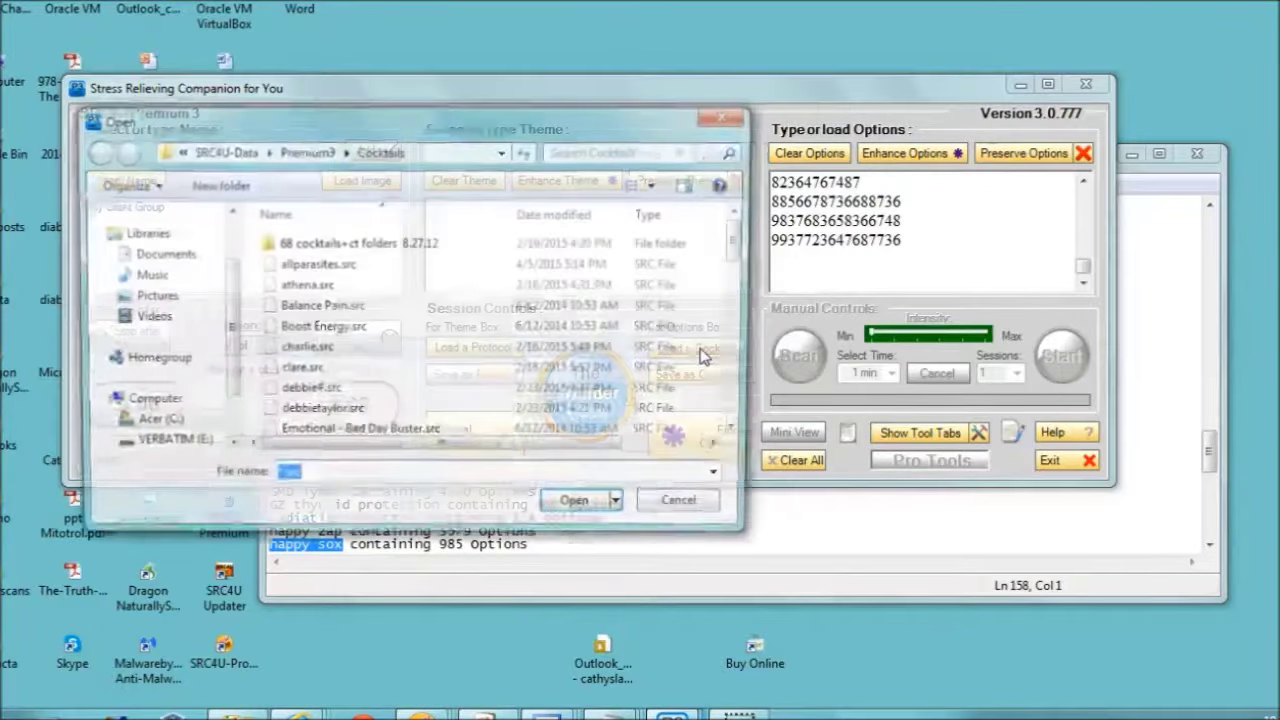
double_click(407, 248)
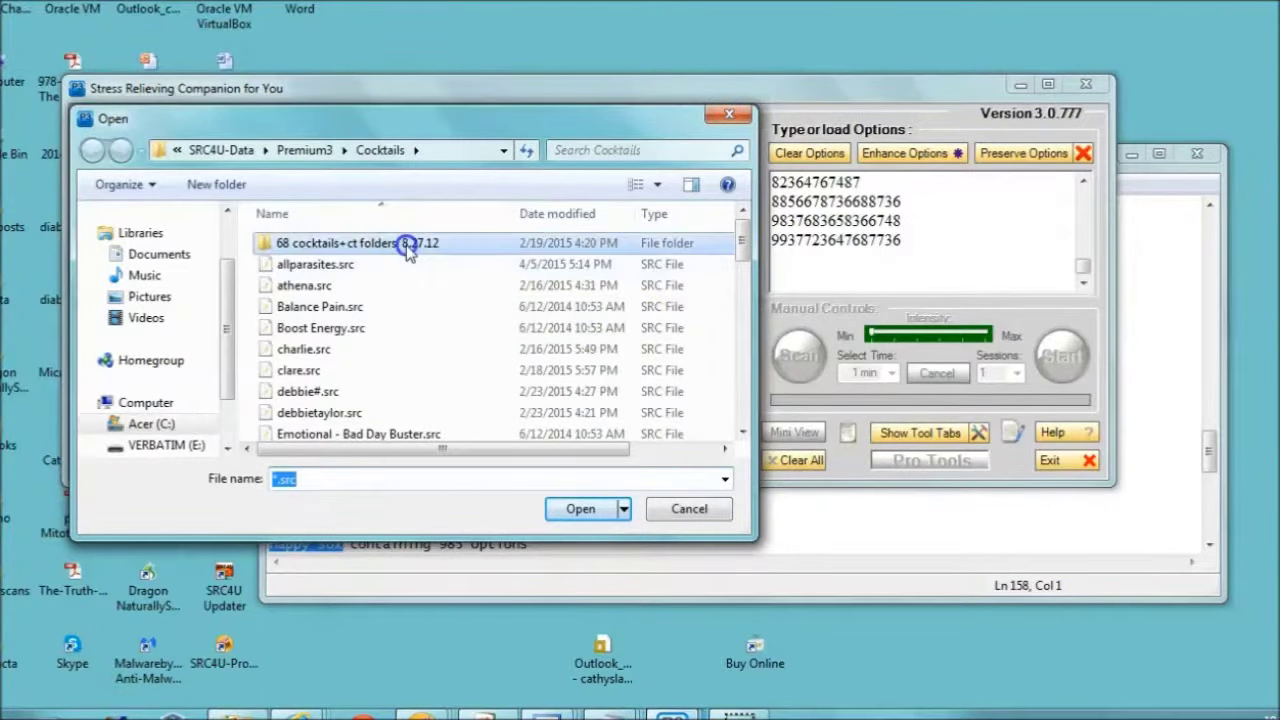
click(741, 432)
drag(741, 432, 741, 432)
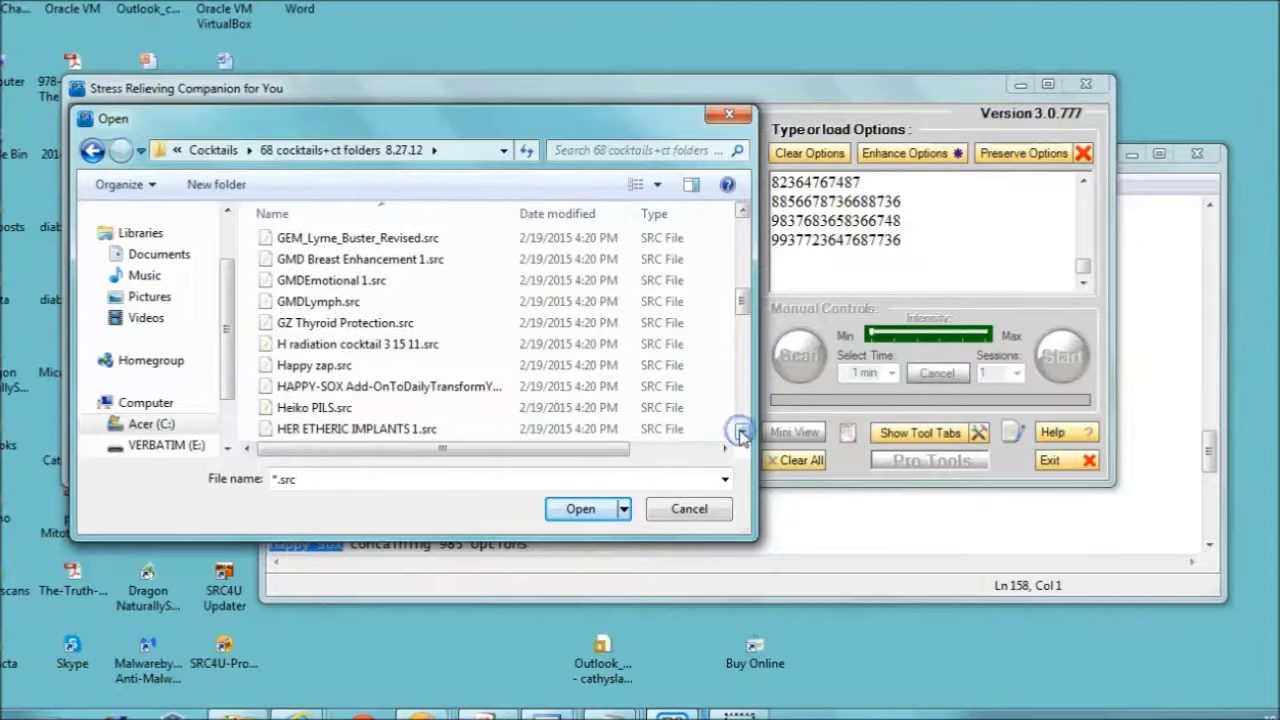
click(415, 386)
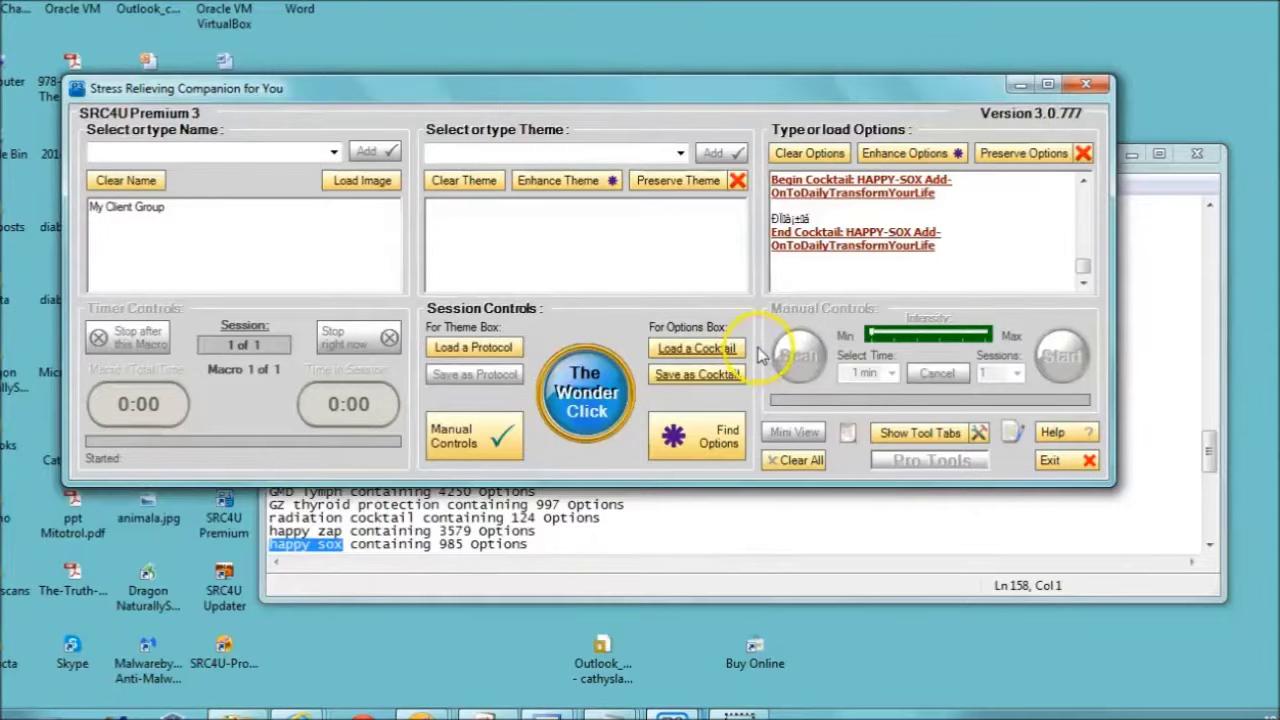
click(1083, 181)
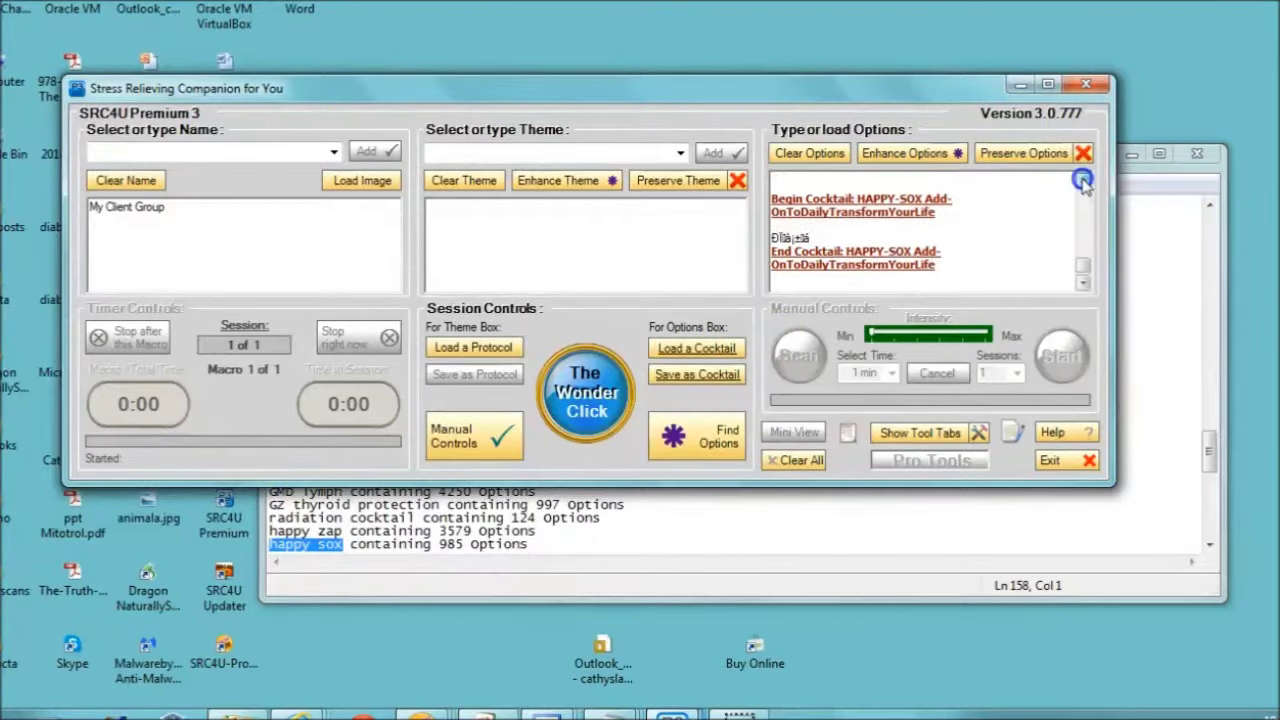
click(1083, 181)
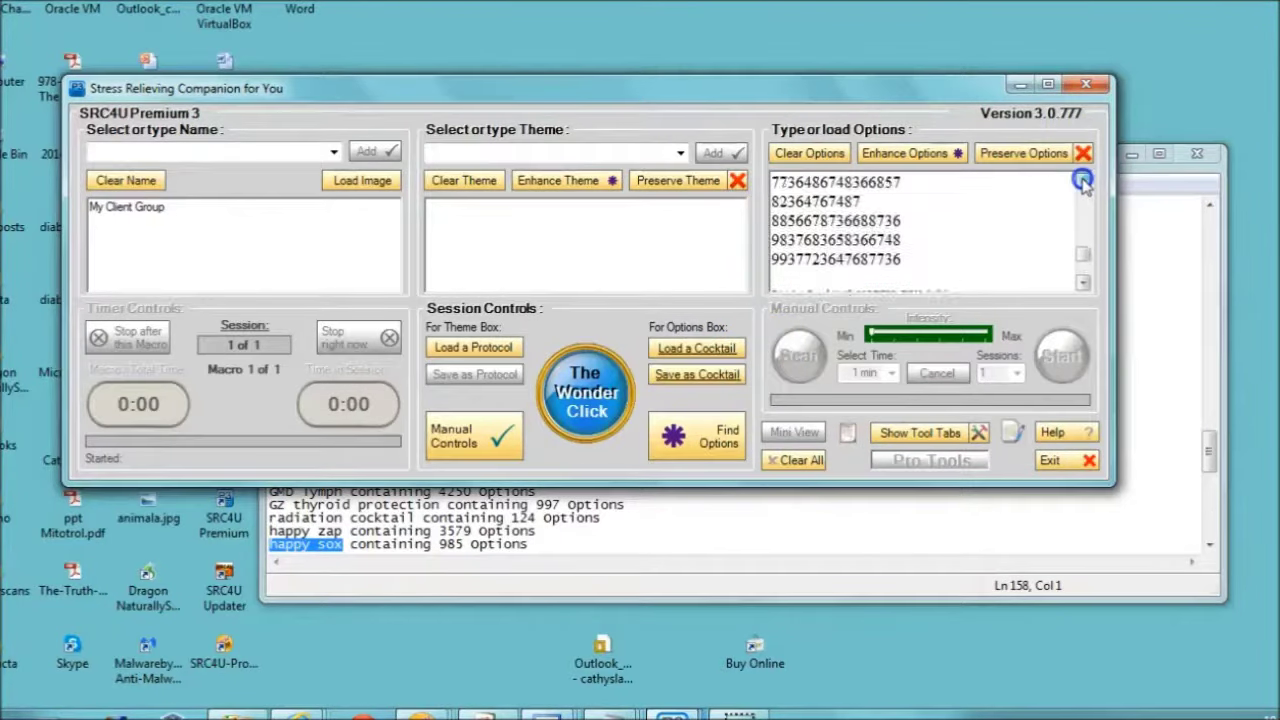
Copy HER etheric implants from the Notepad results list, run an SRC4U options search for it, and close the search without adding results.
click(1020, 84)
click(1210, 543)
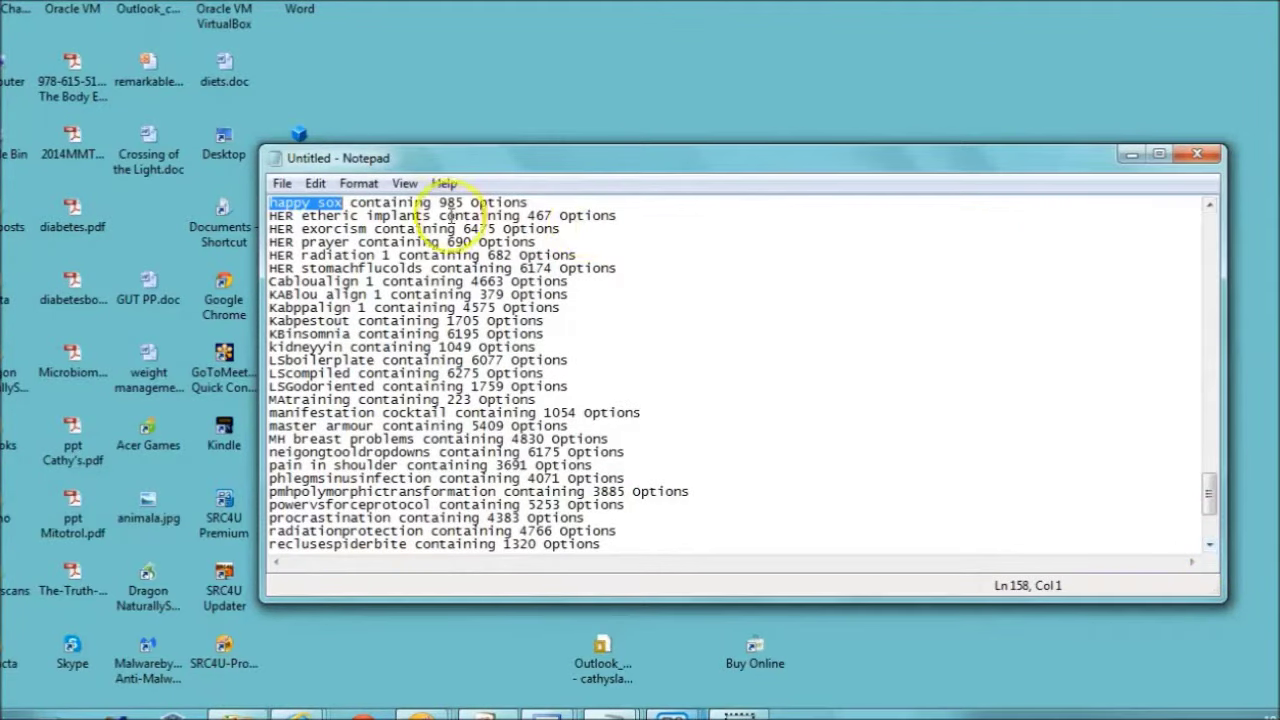
drag(433, 215, 268, 215)
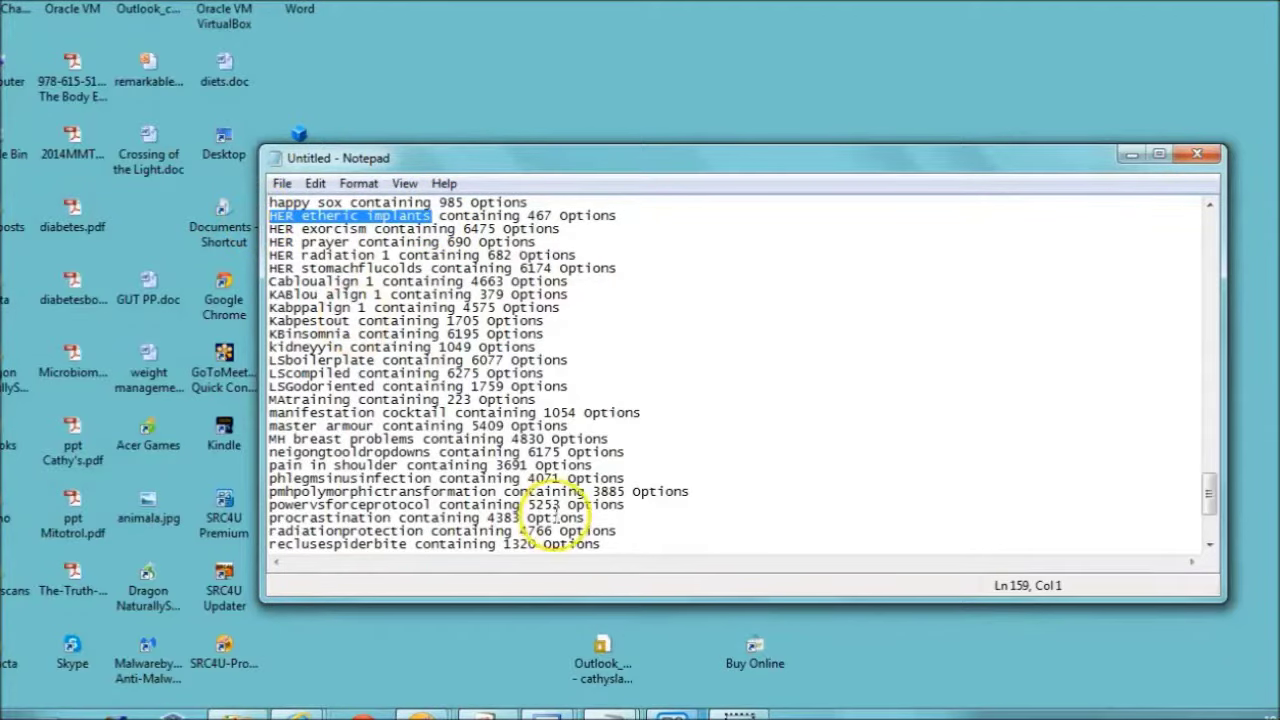
click(668, 712)
click(932, 656)
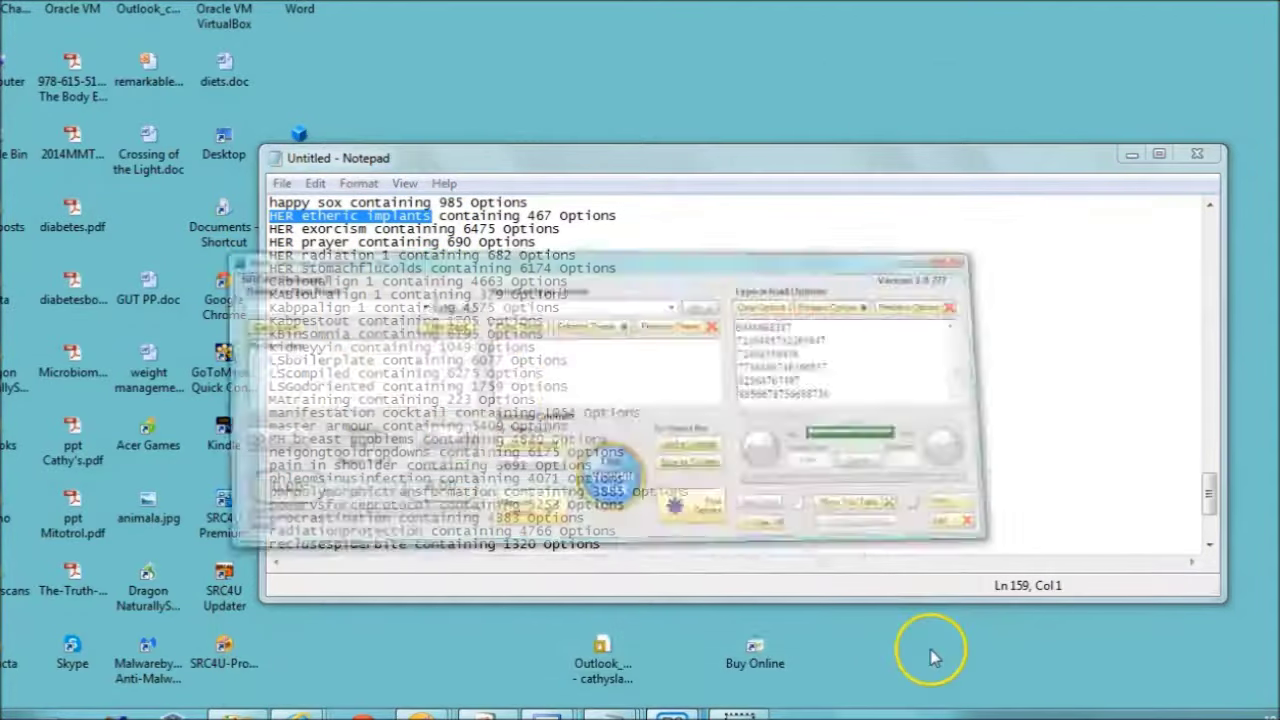
click(723, 440)
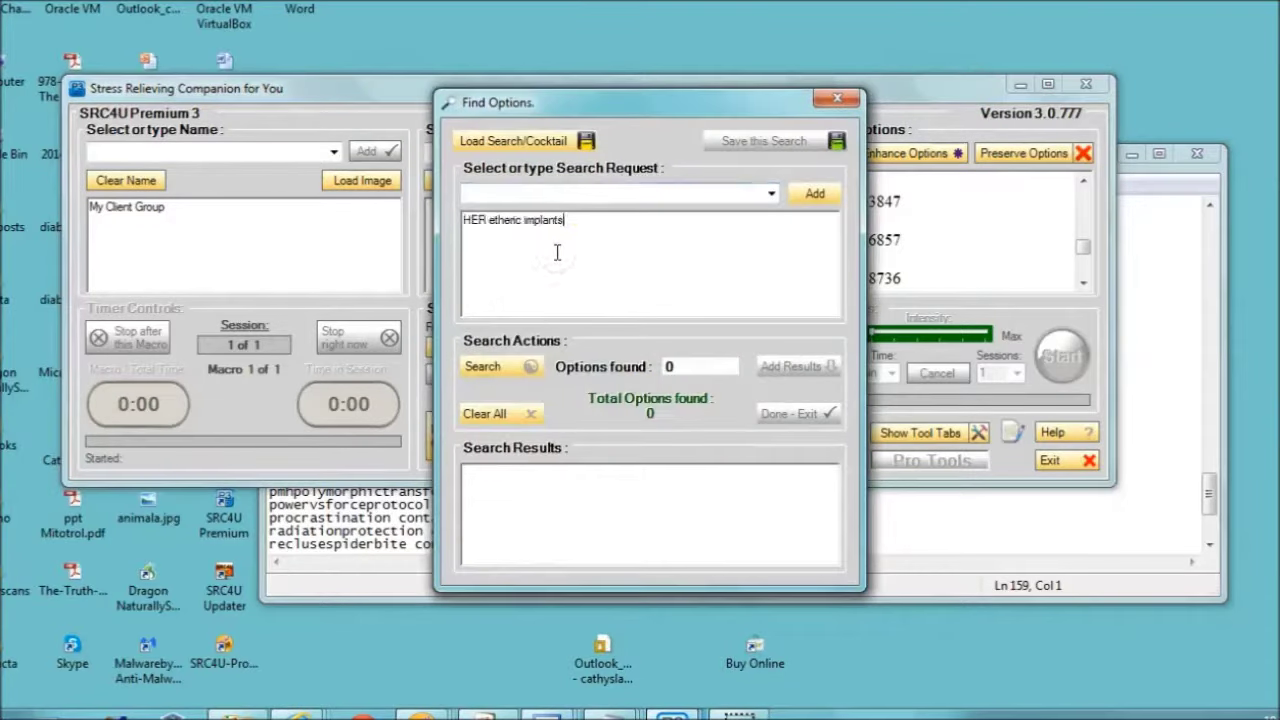
click(500, 366)
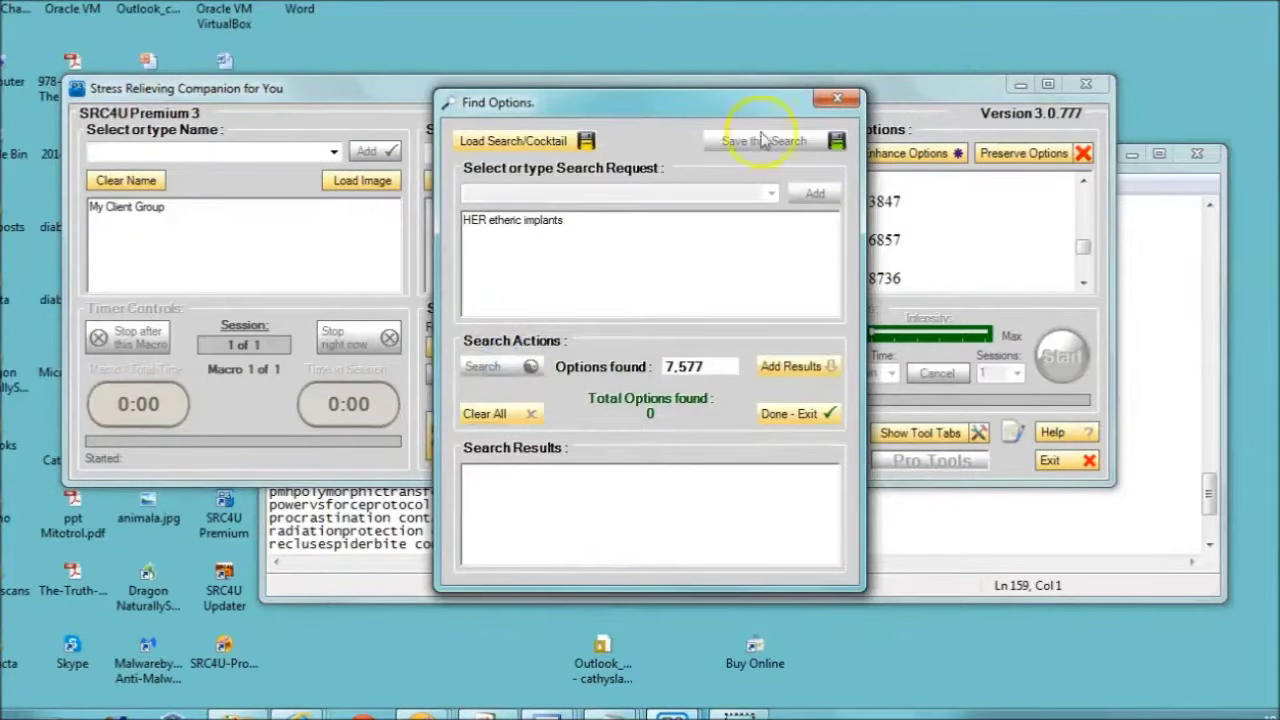
click(818, 104)
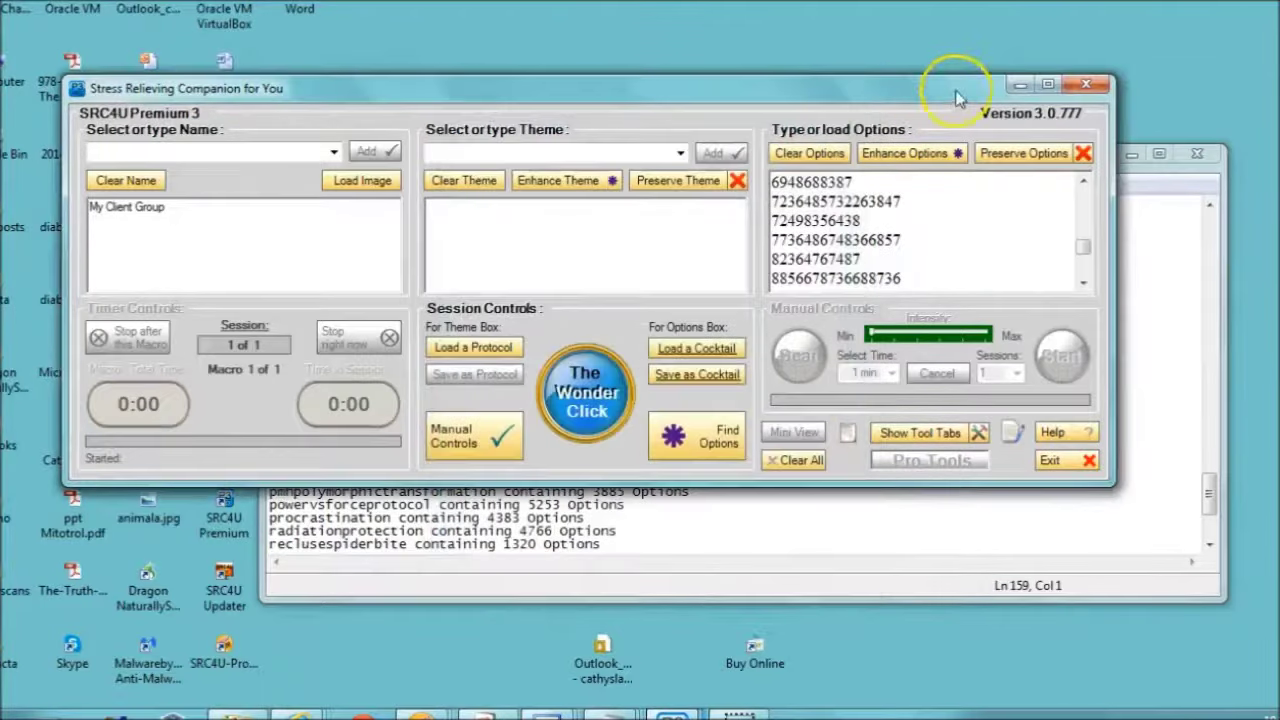
Copy HER prayer from the Notepad results list, run an SRC4U options search for it, and close the search without adding results.
click(1020, 84)
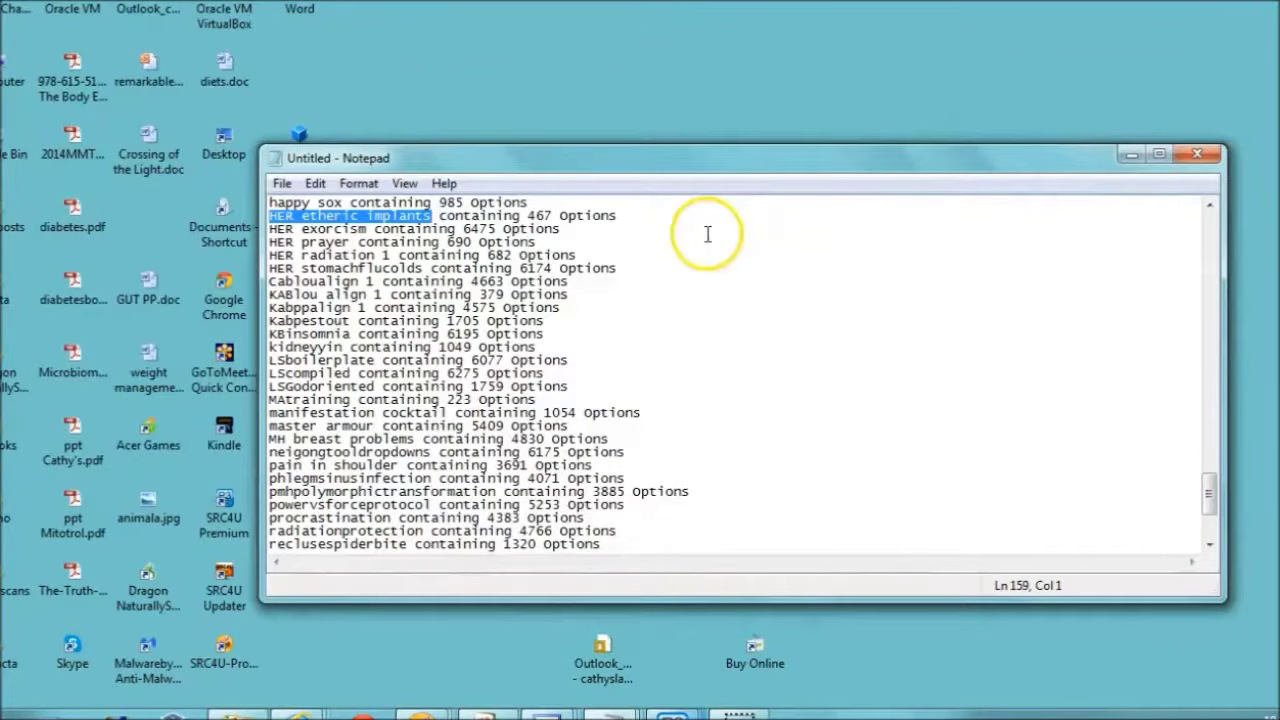
drag(351, 242, 264, 243)
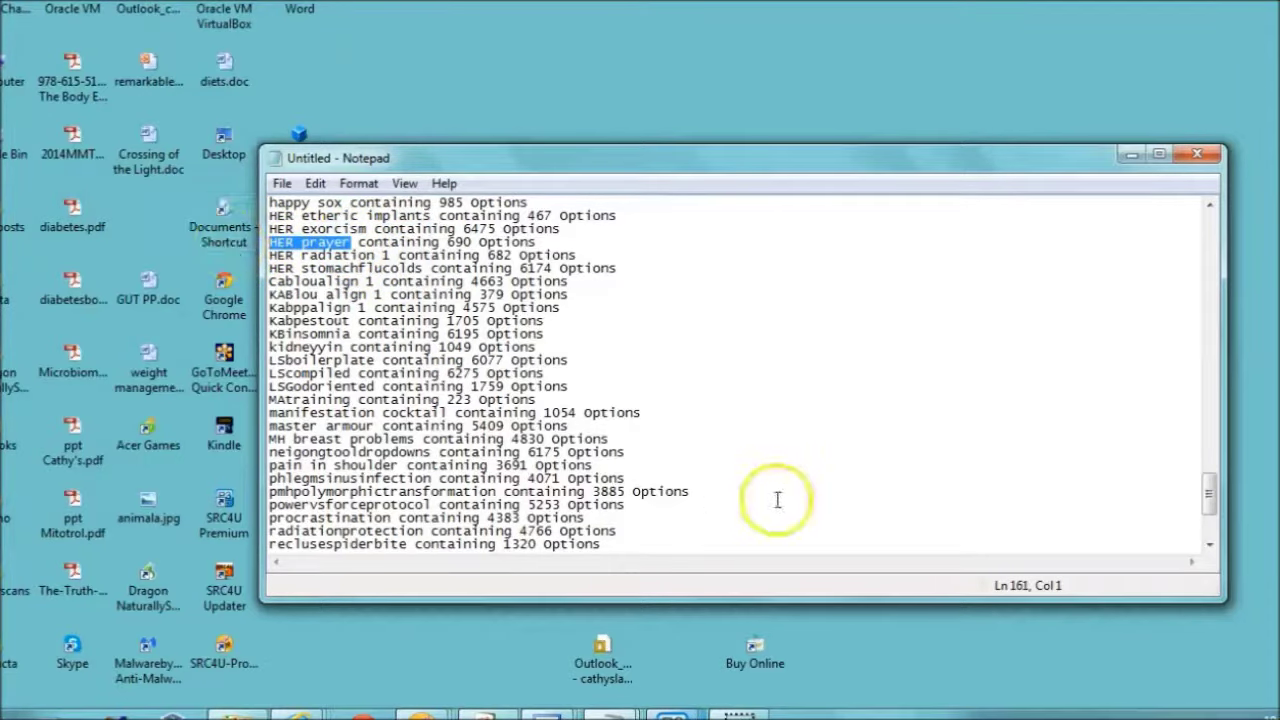
mouse_move(672, 714)
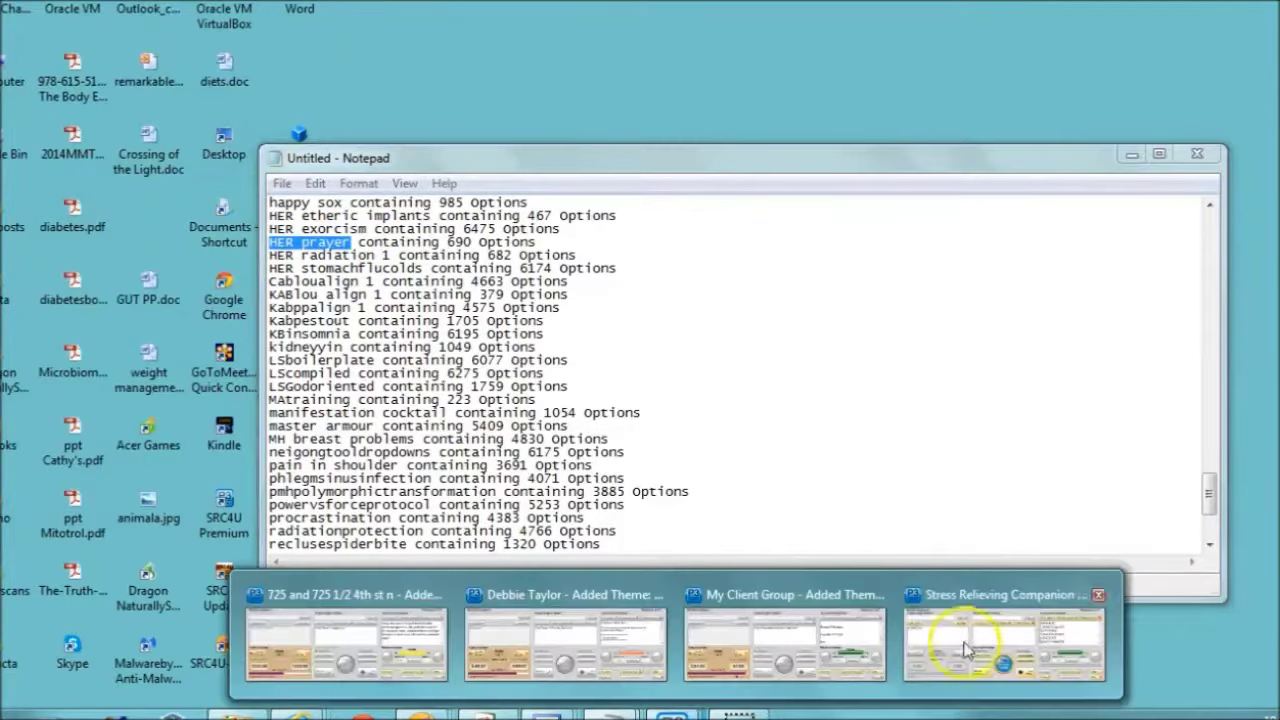
click(1035, 645)
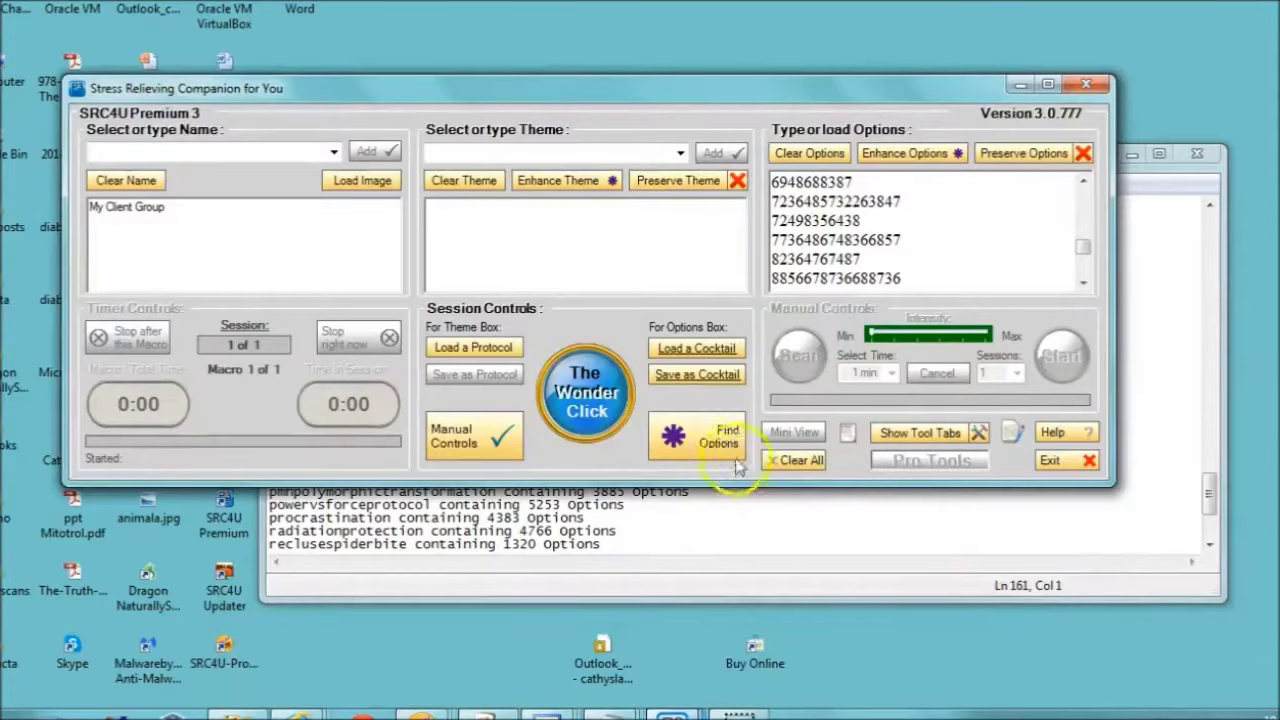
click(708, 436)
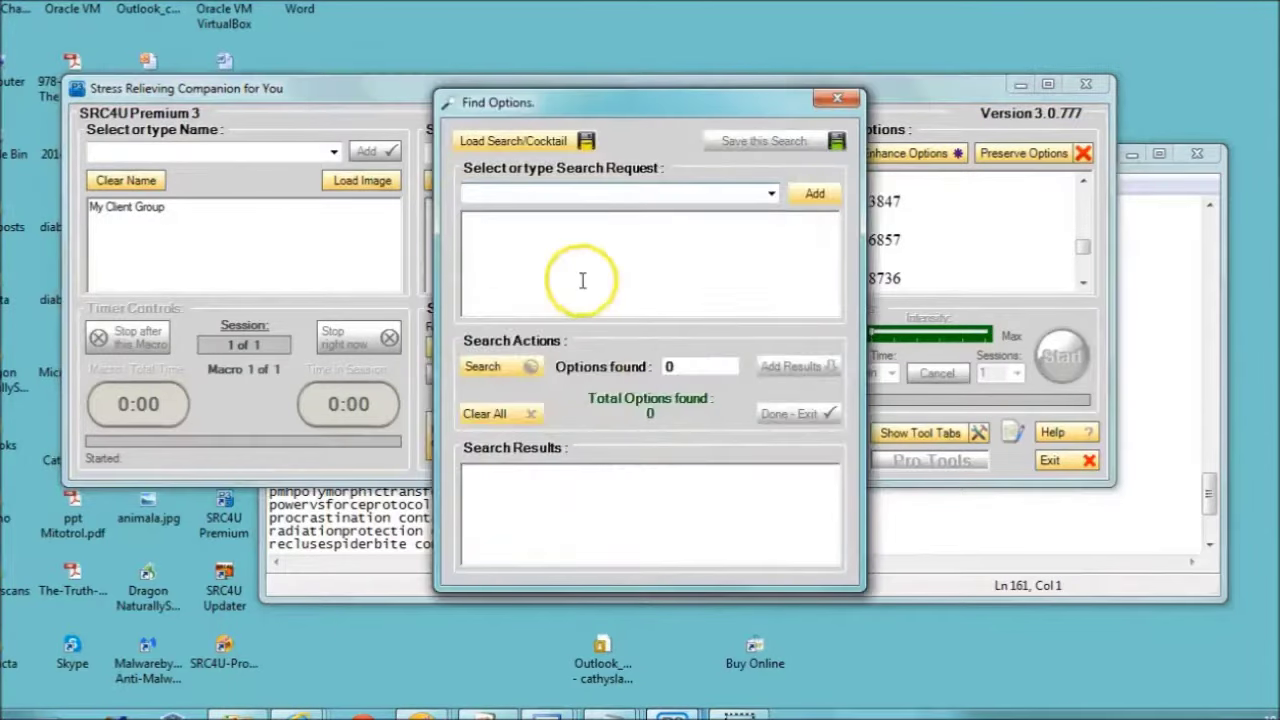
click(513, 368)
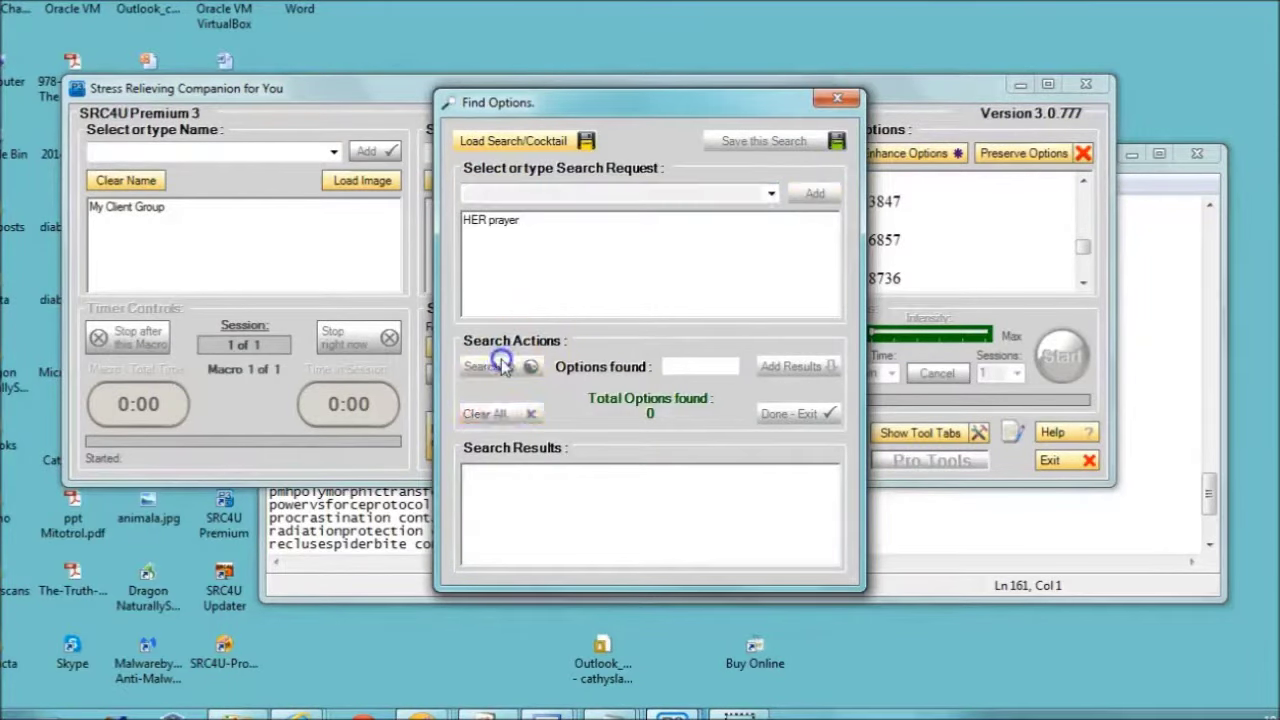
click(842, 99)
Copy HER radiation 1 from the Notepad results list, run an SRC4U options search for it, and close the search without adding results.
click(1020, 85)
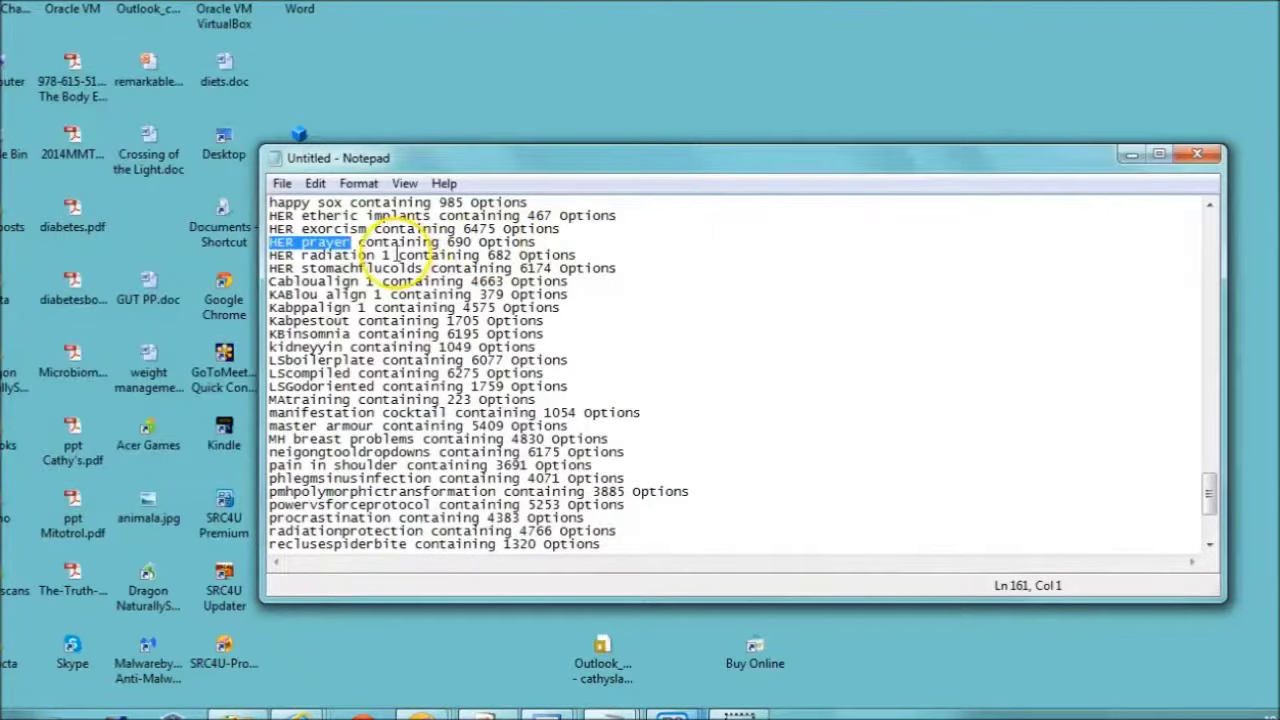
drag(390, 254, 244, 262)
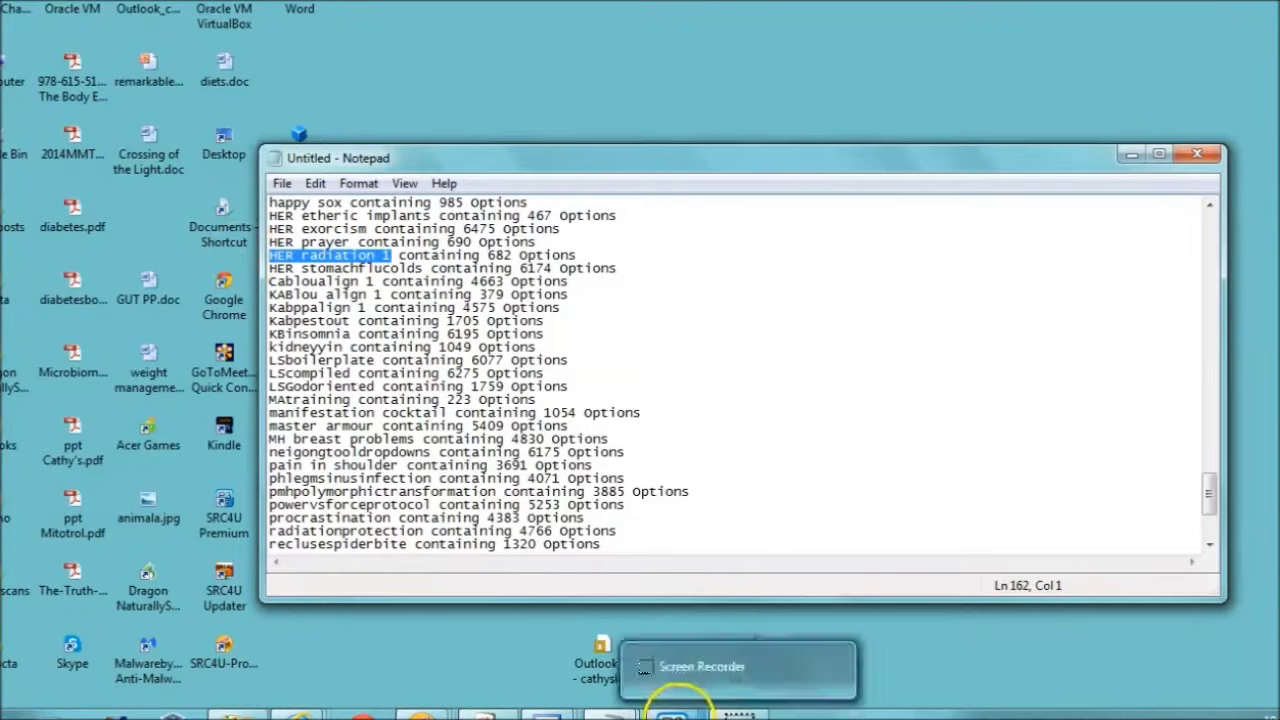
click(668, 712)
click(1006, 640)
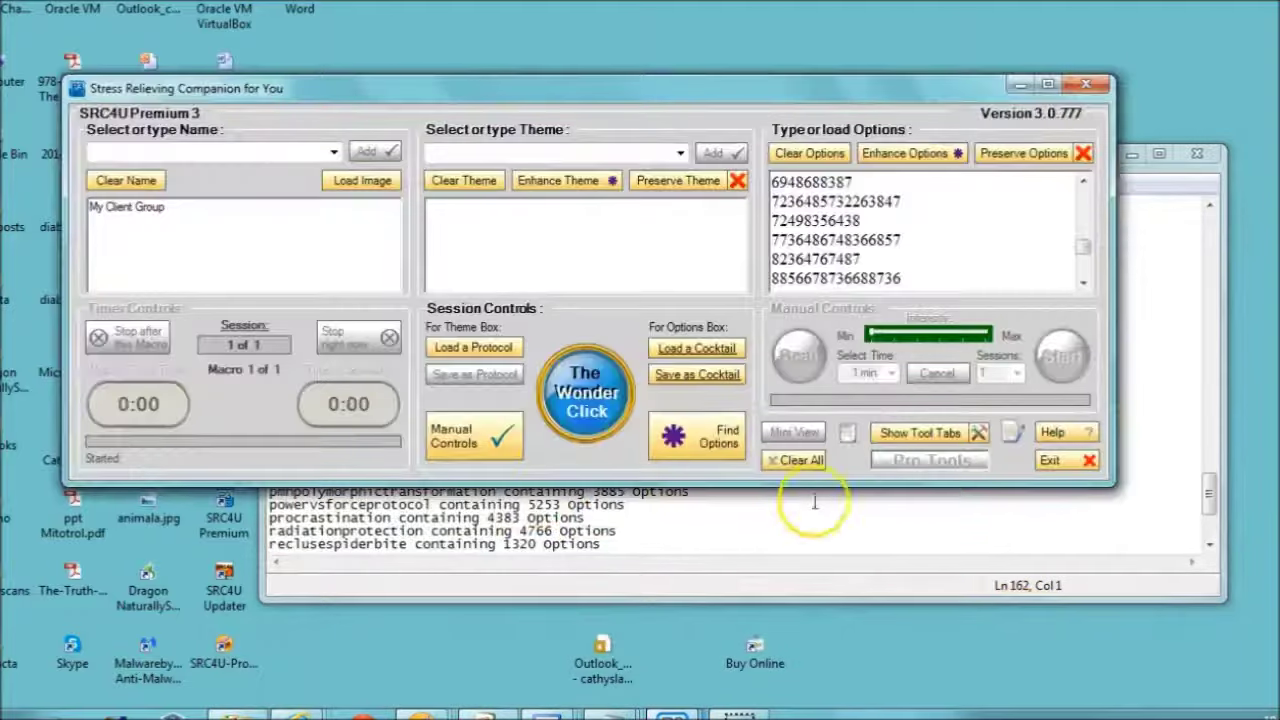
click(727, 436)
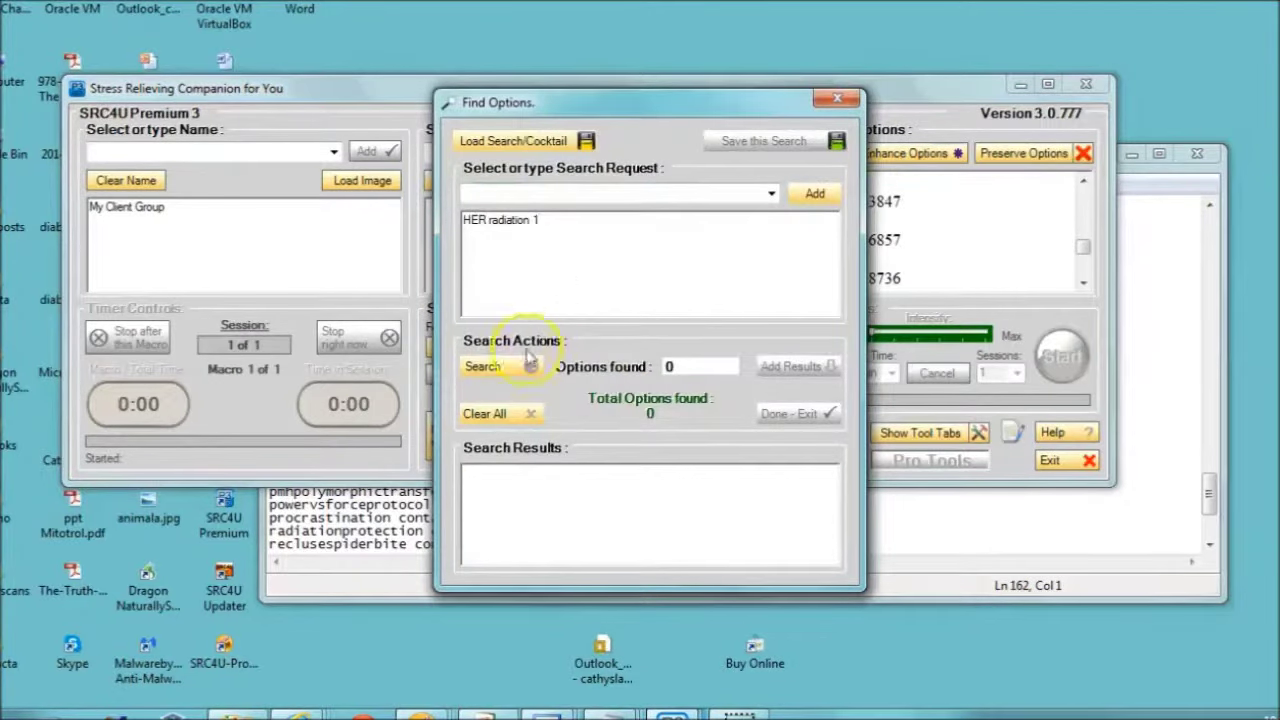
click(496, 366)
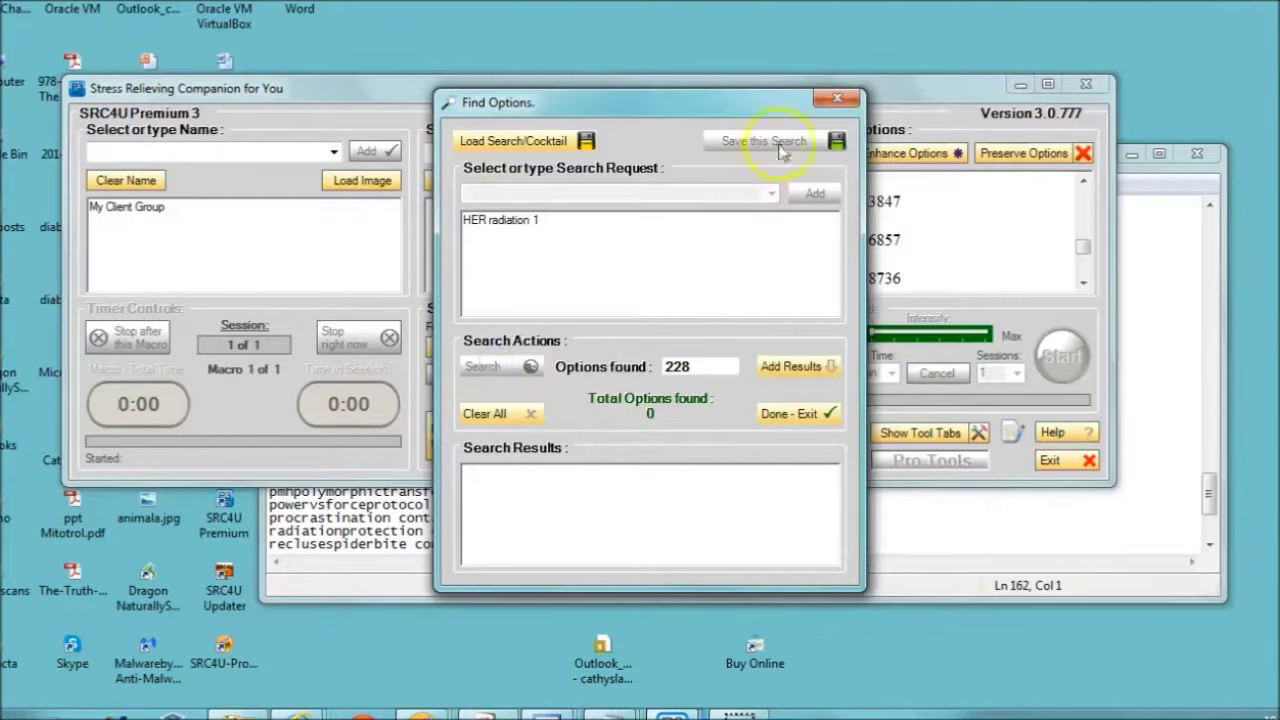
click(835, 99)
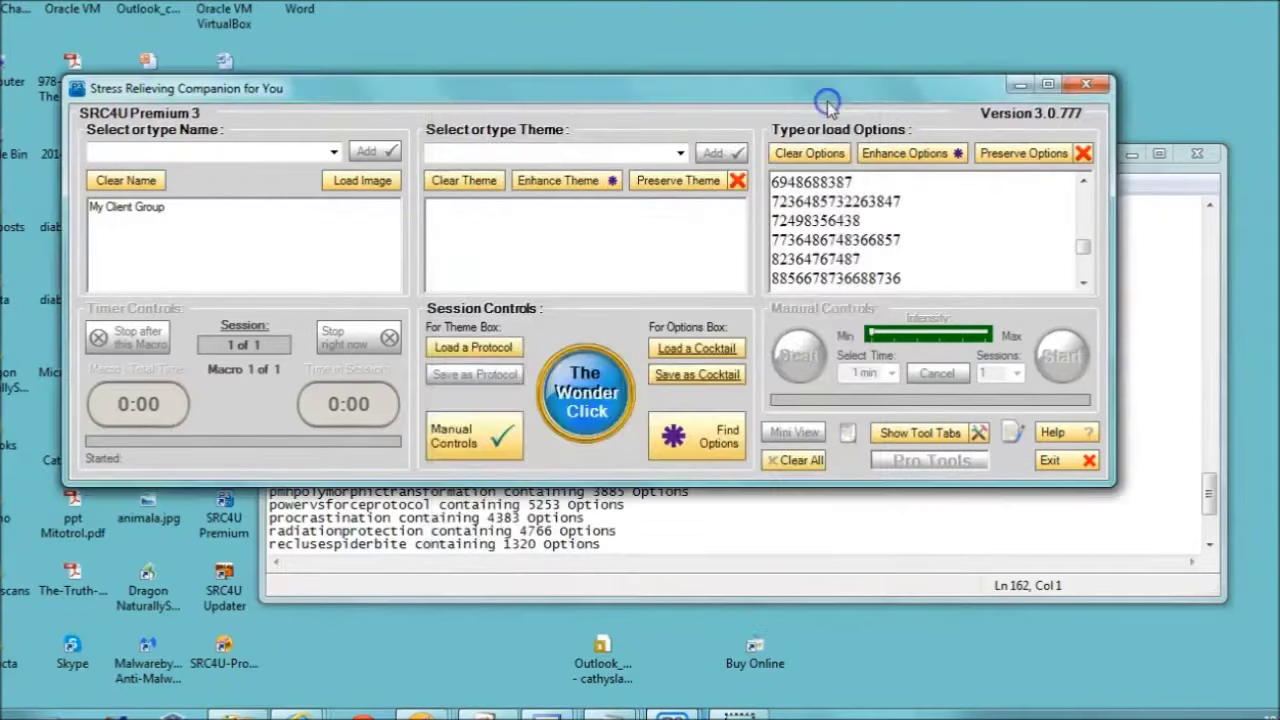
Load the HER Radiation 1 cocktail from the 68 cocktails+ct folders 8.27.12 folder into the options list.
click(697, 348)
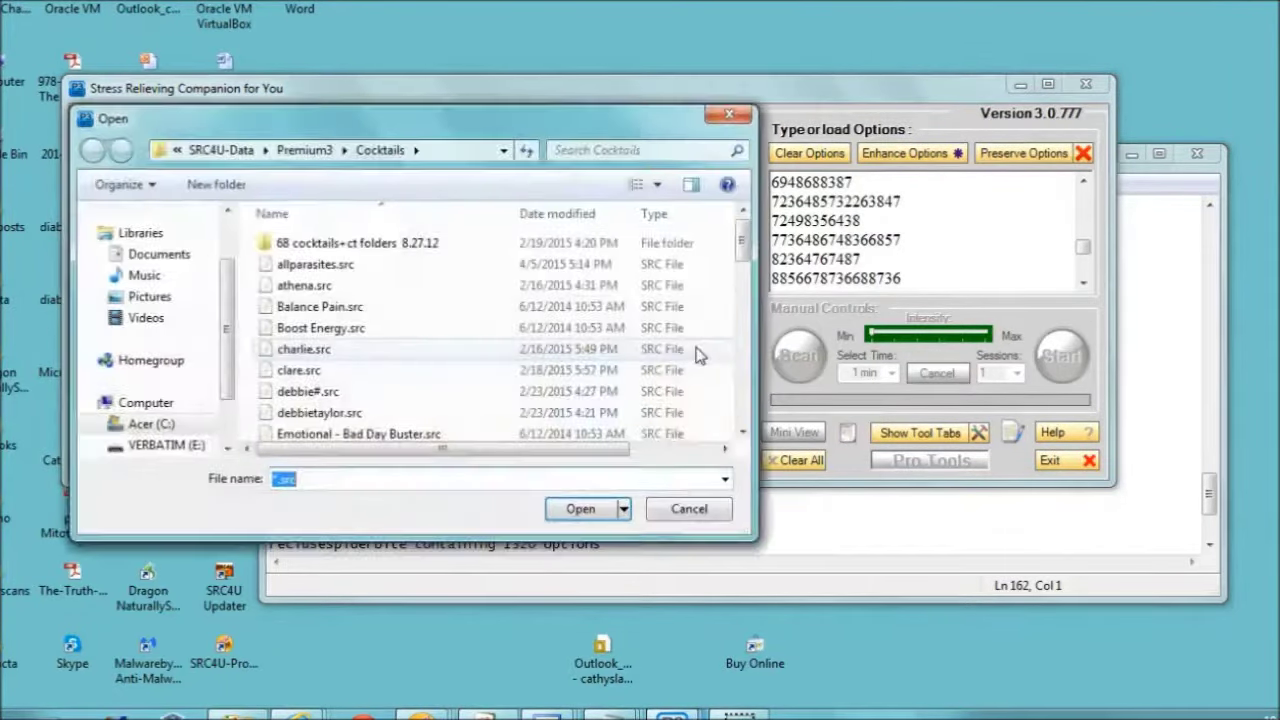
double_click(415, 246)
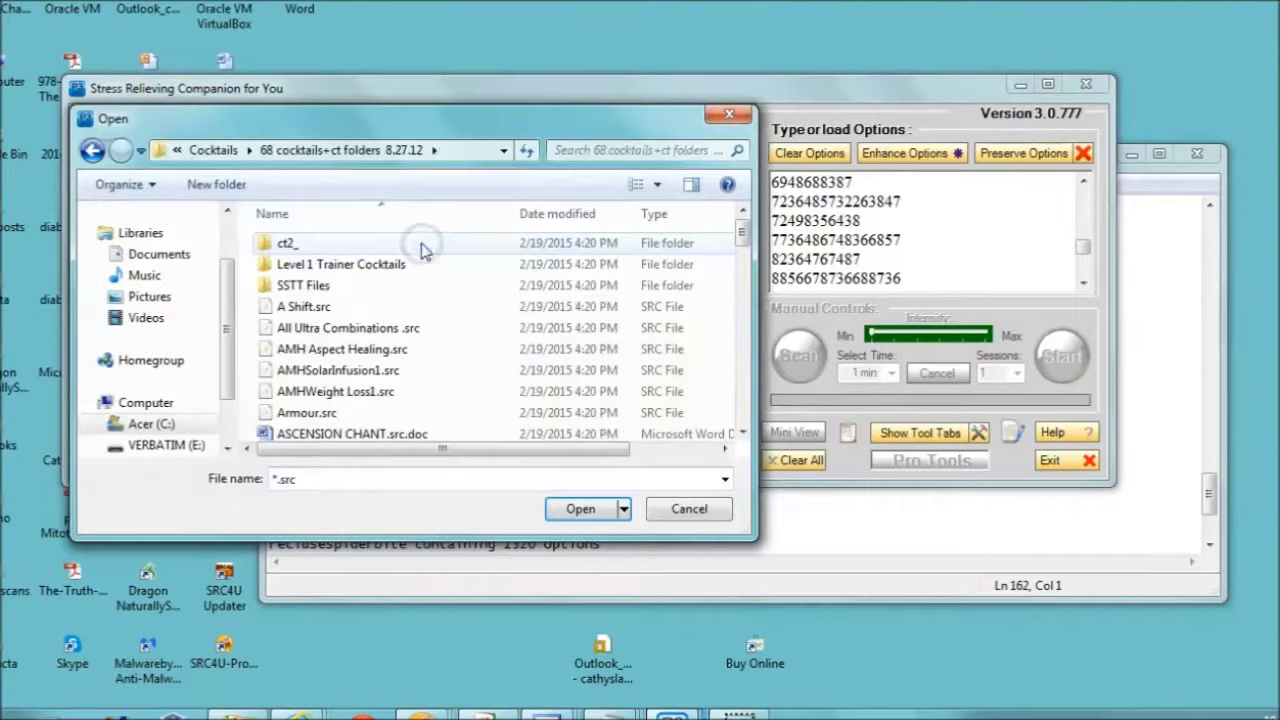
click(742, 436)
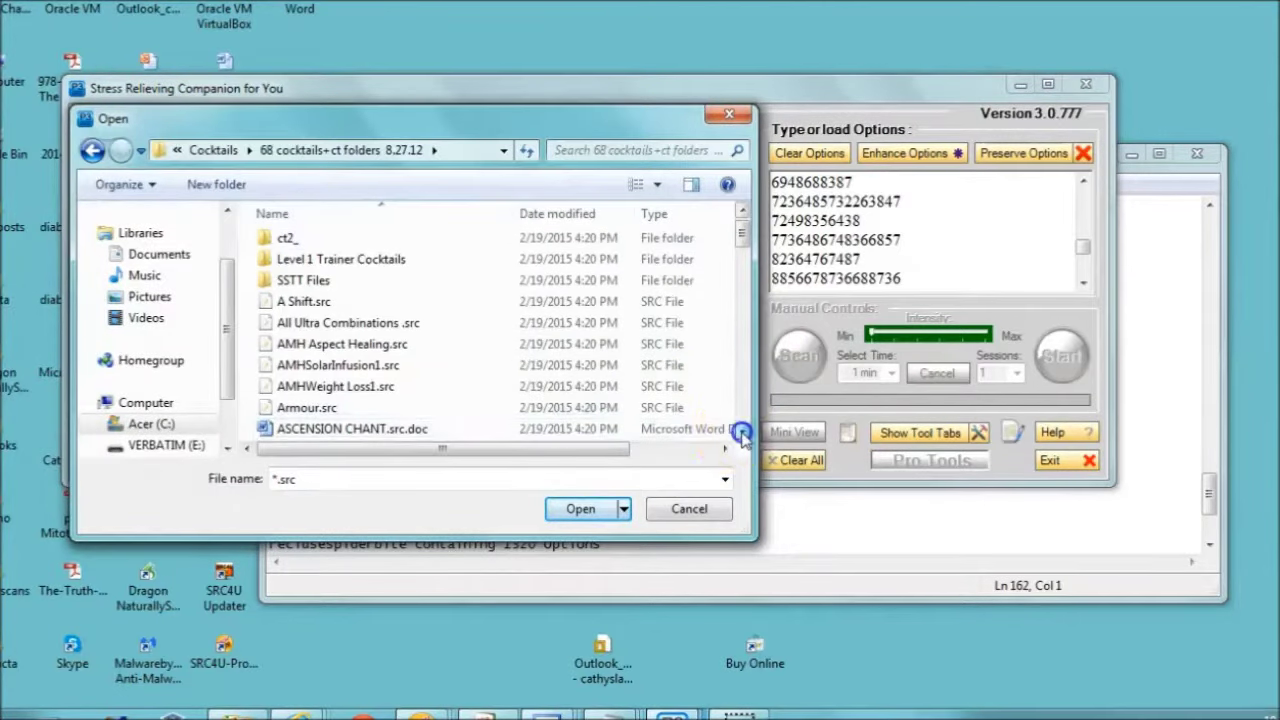
drag(742, 436, 743, 437)
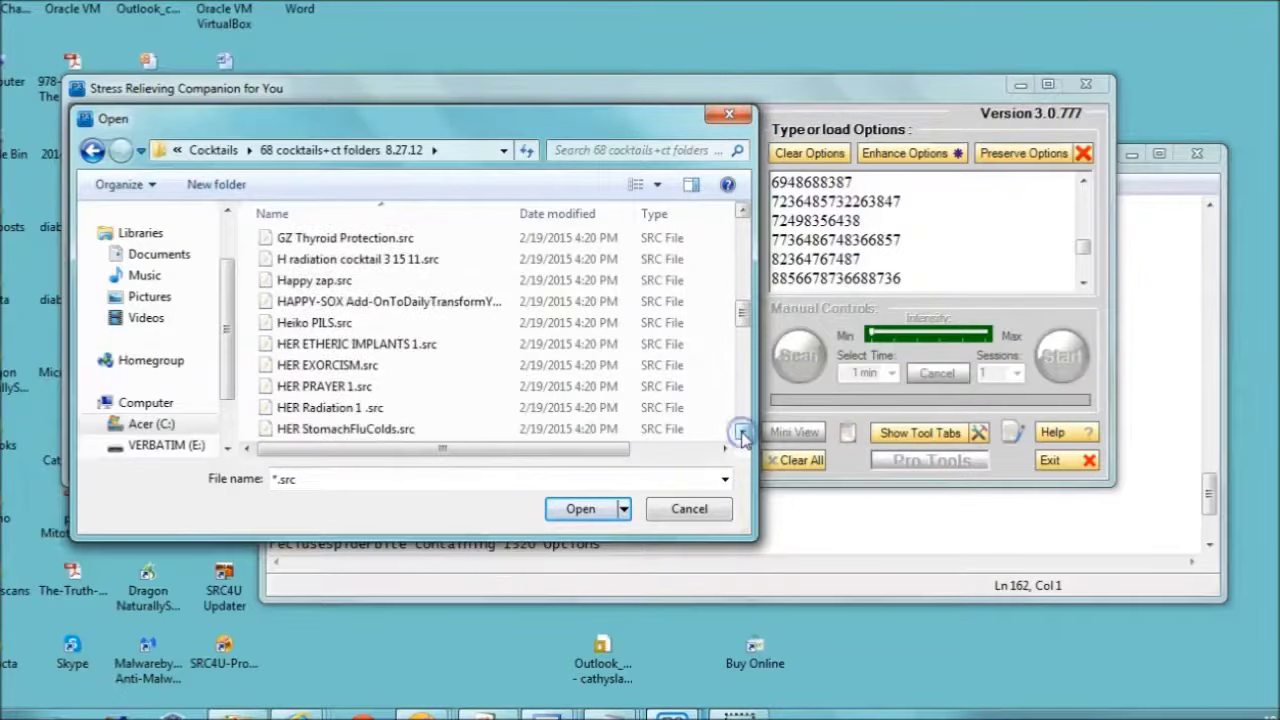
double_click(366, 409)
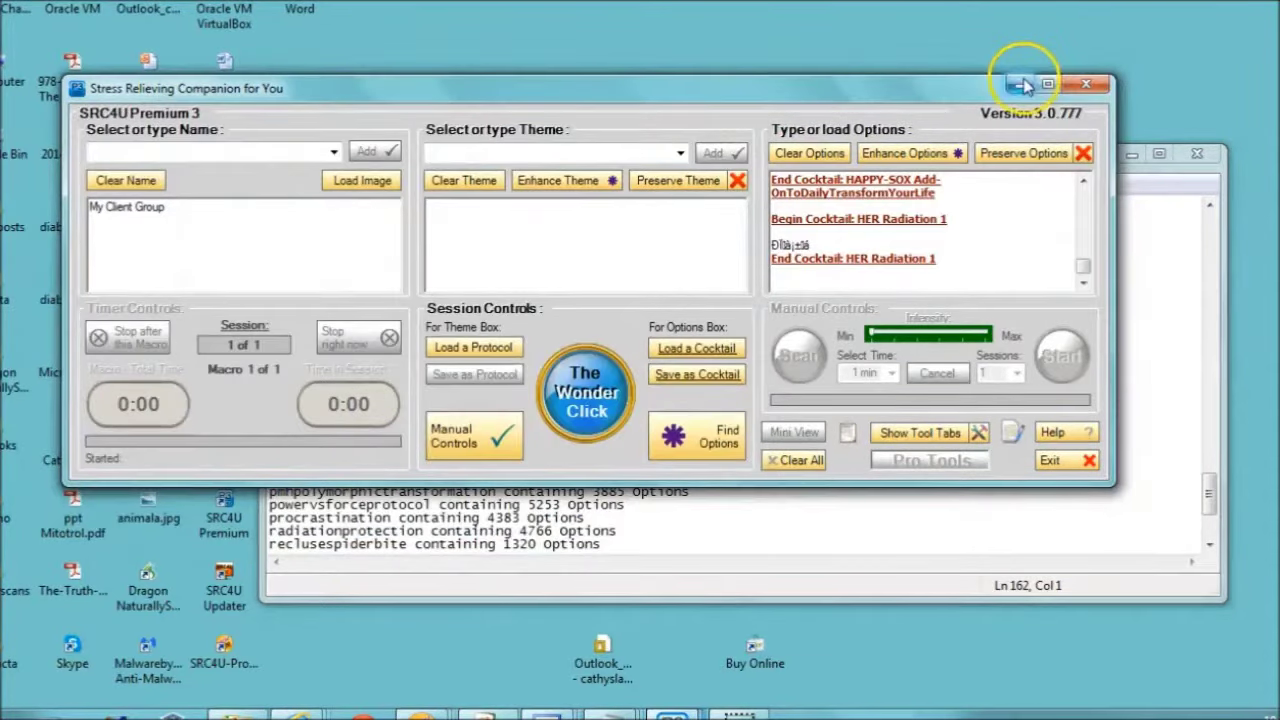
Copy KABlou align 1 from the Notepad results list, run an SRC4U options search for it, and close the search without adding results.
click(1020, 84)
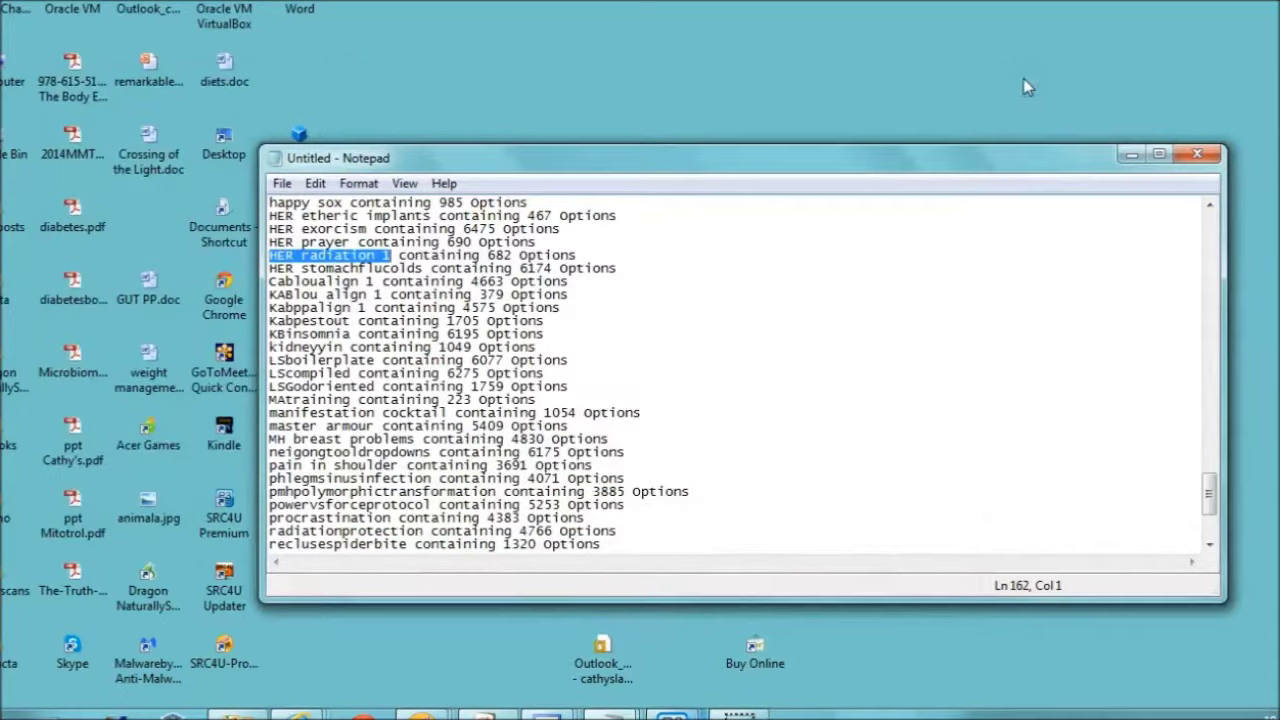
click(382, 294)
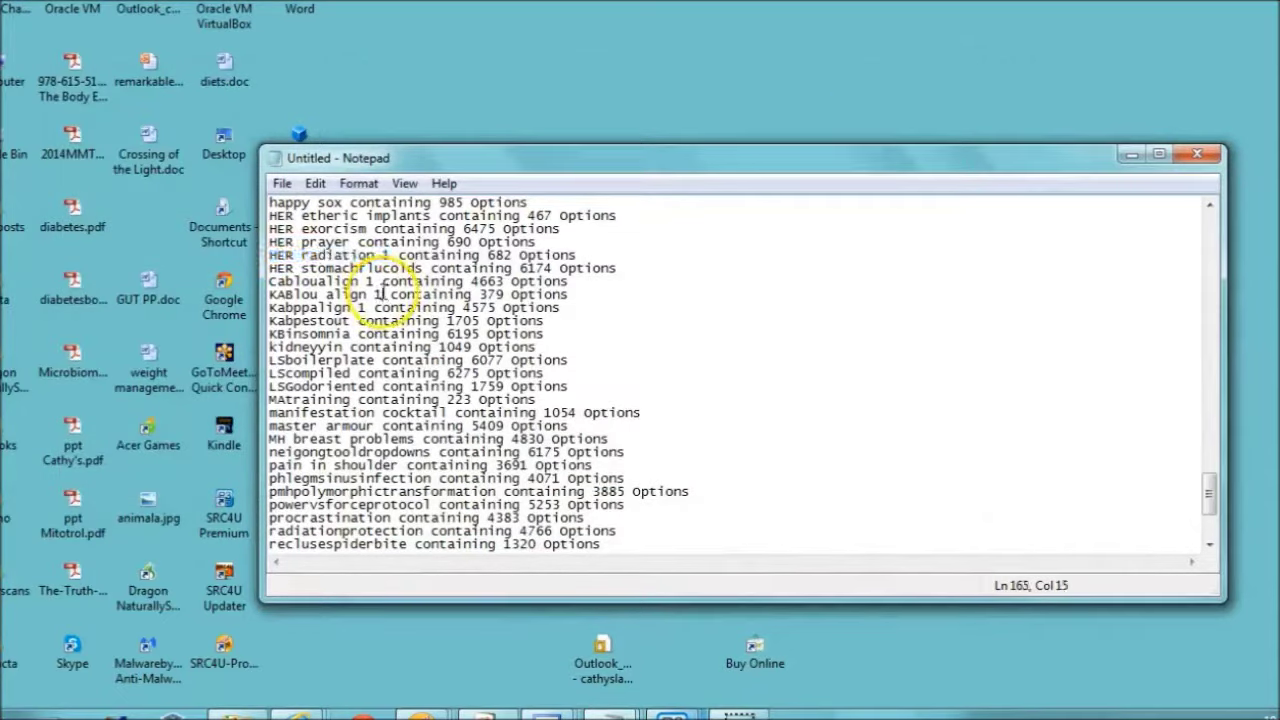
drag(382, 294, 236, 300)
key(ctrl+c)
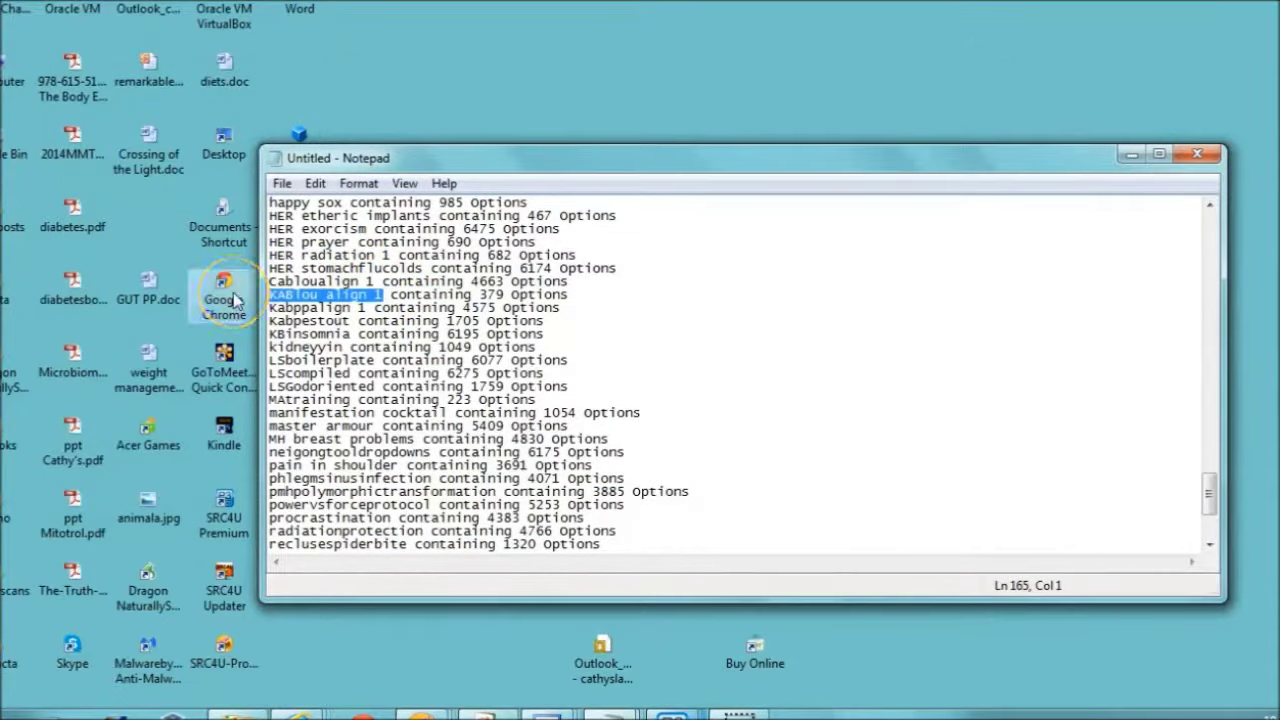
click(670, 712)
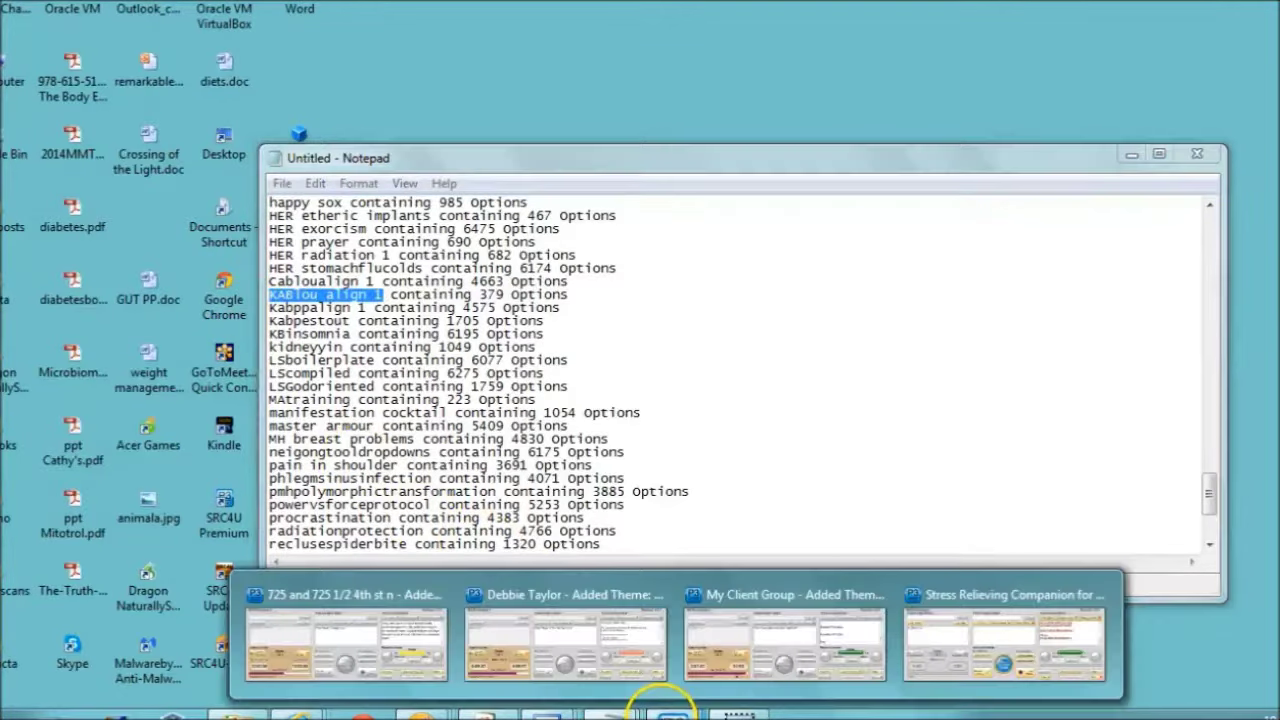
click(1005, 640)
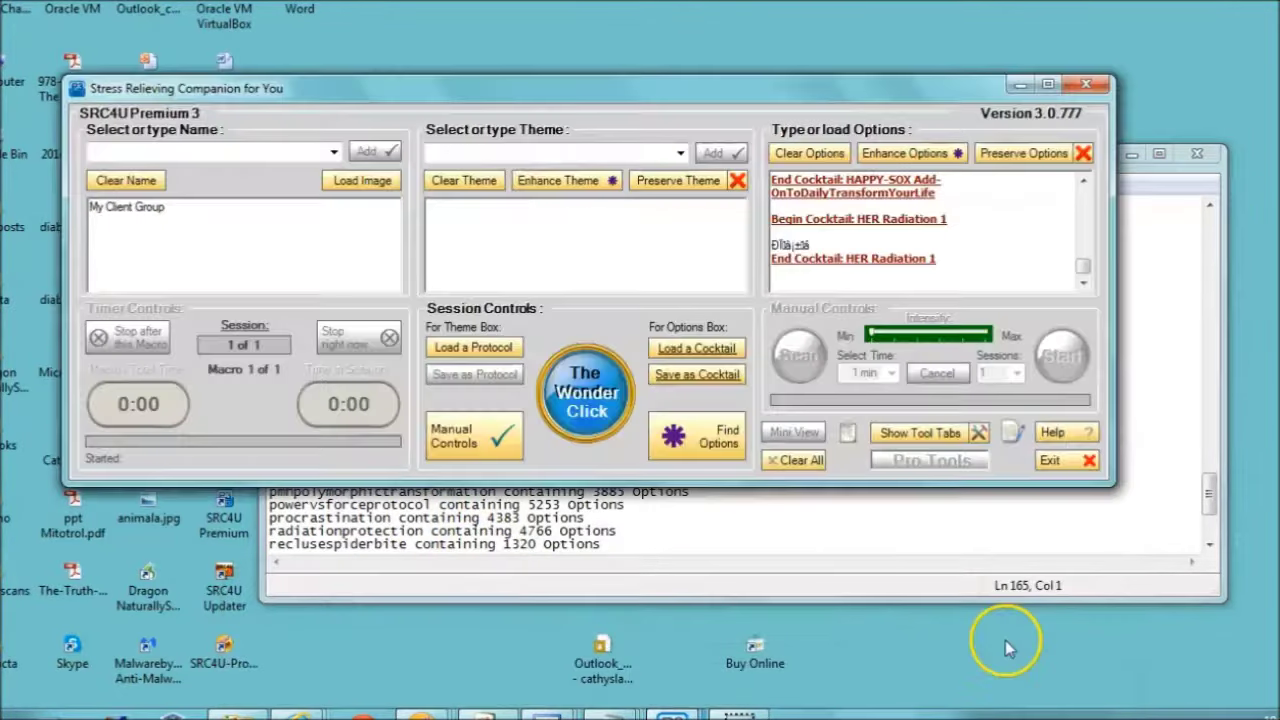
click(728, 445)
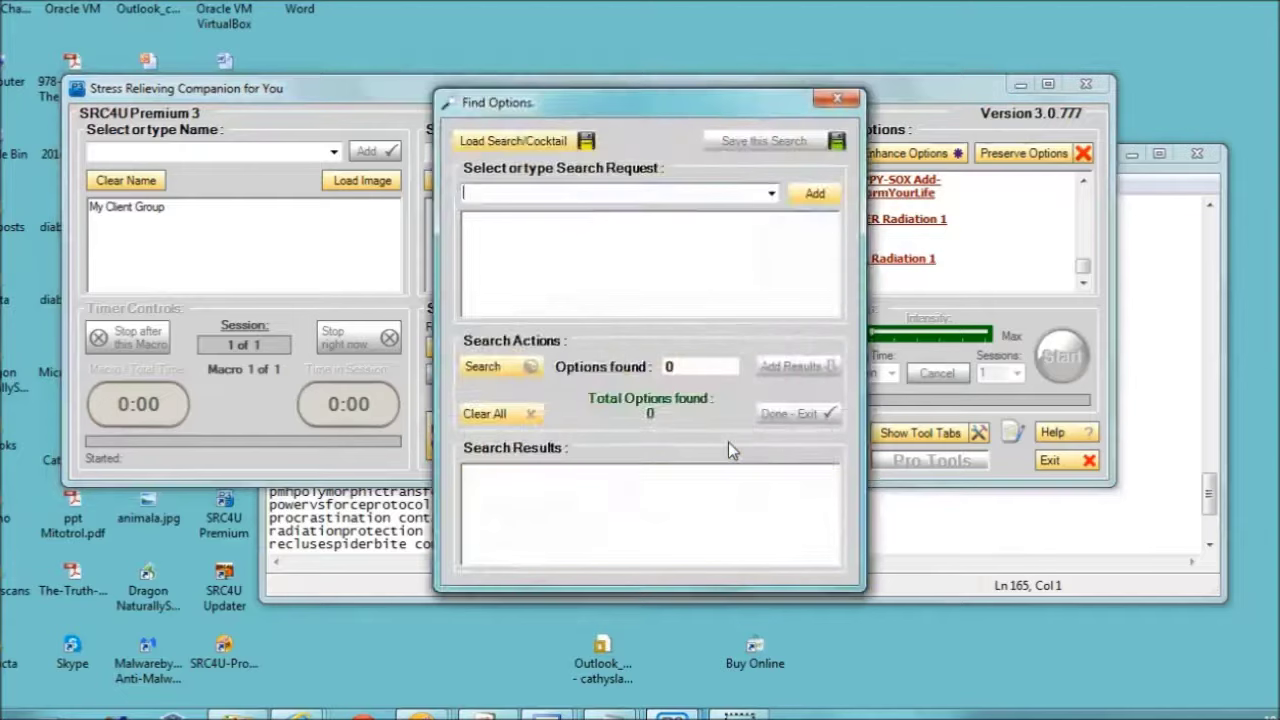
click(596, 286)
key(ctrl+v)
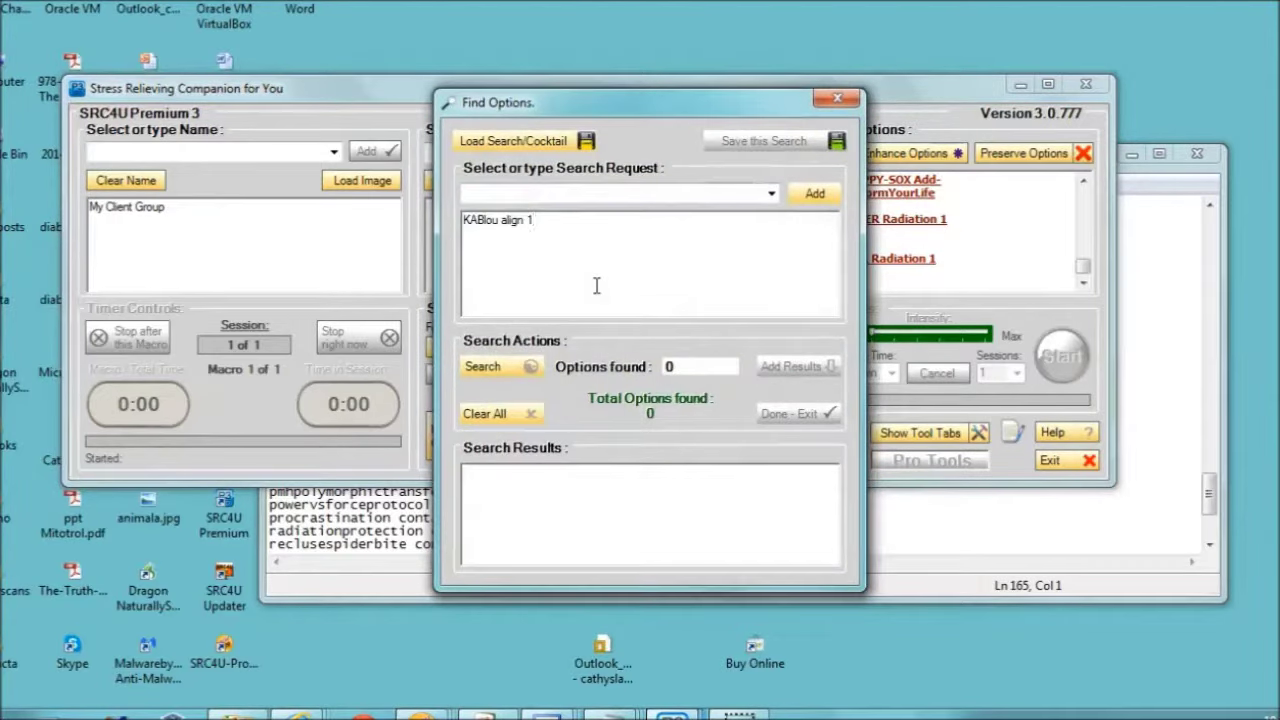
click(492, 366)
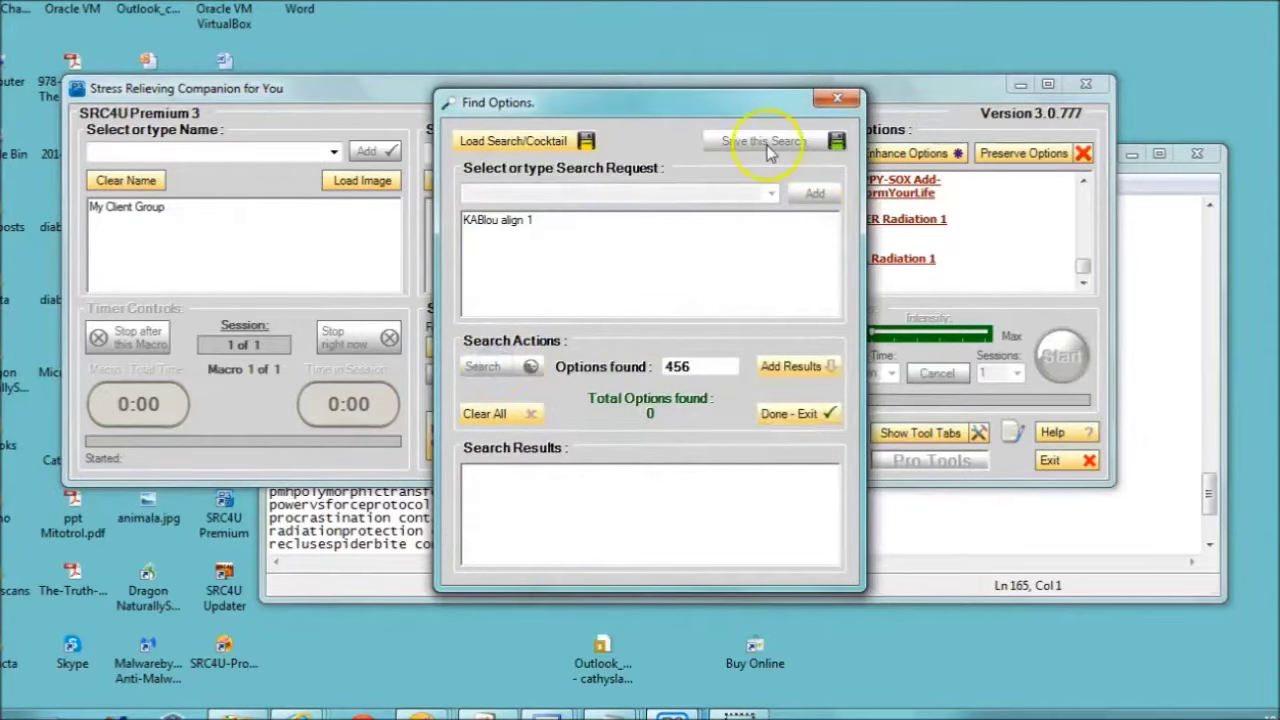
click(838, 97)
Load the KAB PP Align 1 cocktail from the 68 cocktails+ct folders 8.27.12 folder into the options list.
click(697, 348)
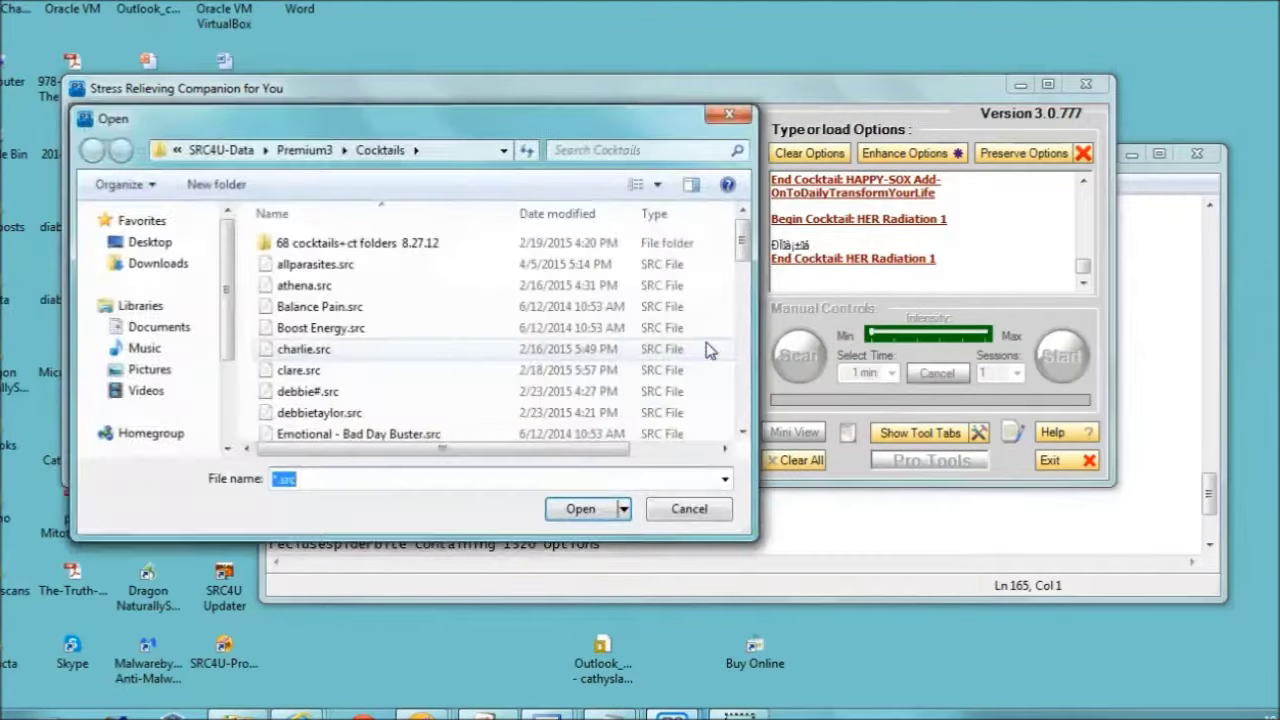
double_click(423, 243)
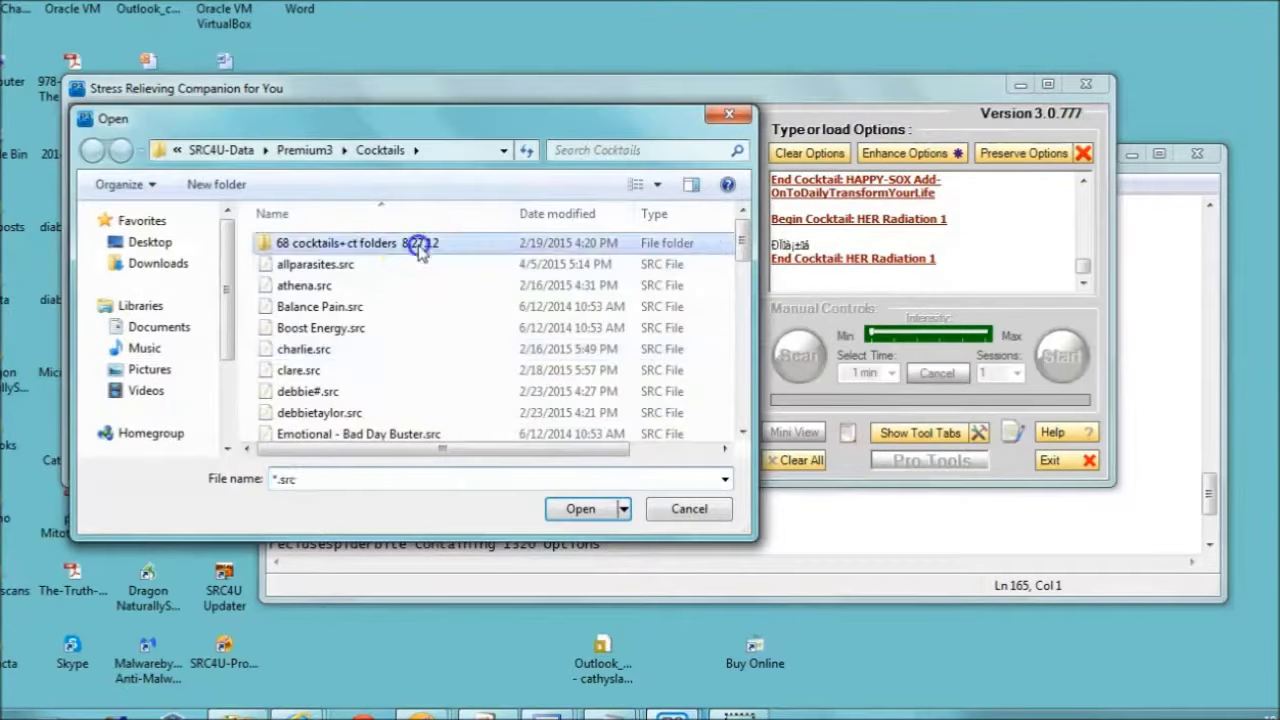
click(742, 437)
drag(742, 437, 744, 441)
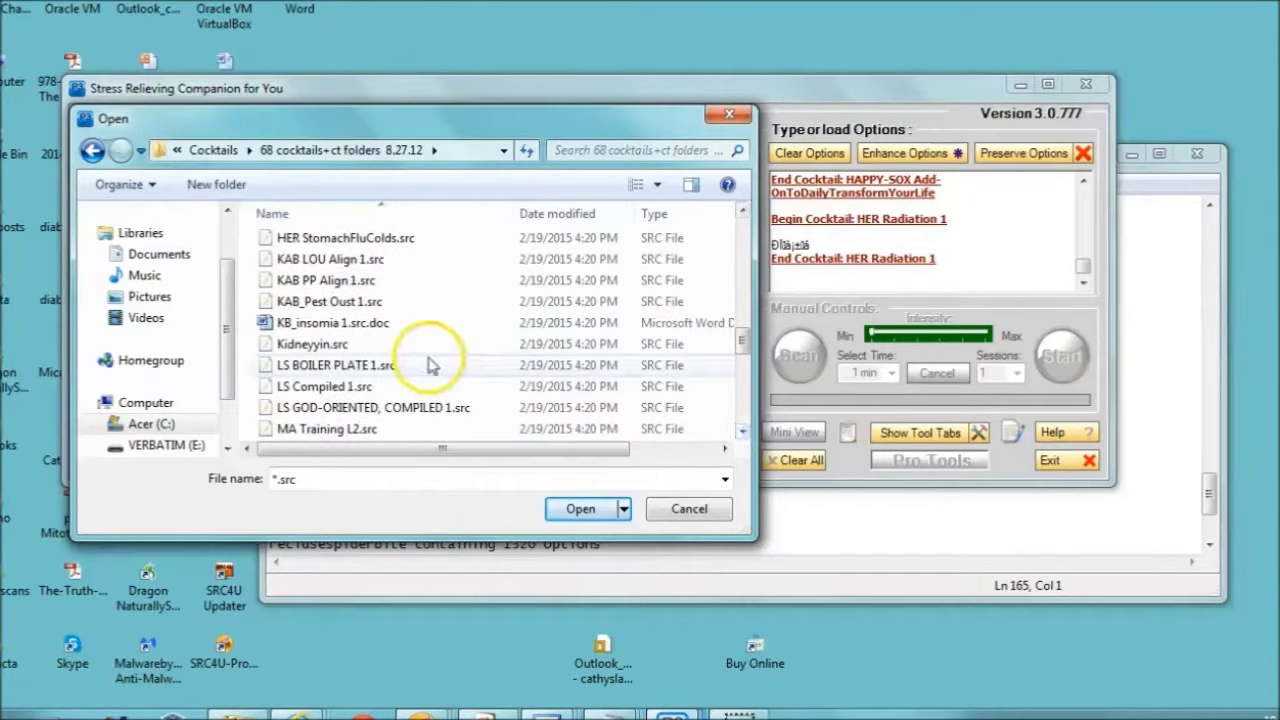
double_click(343, 280)
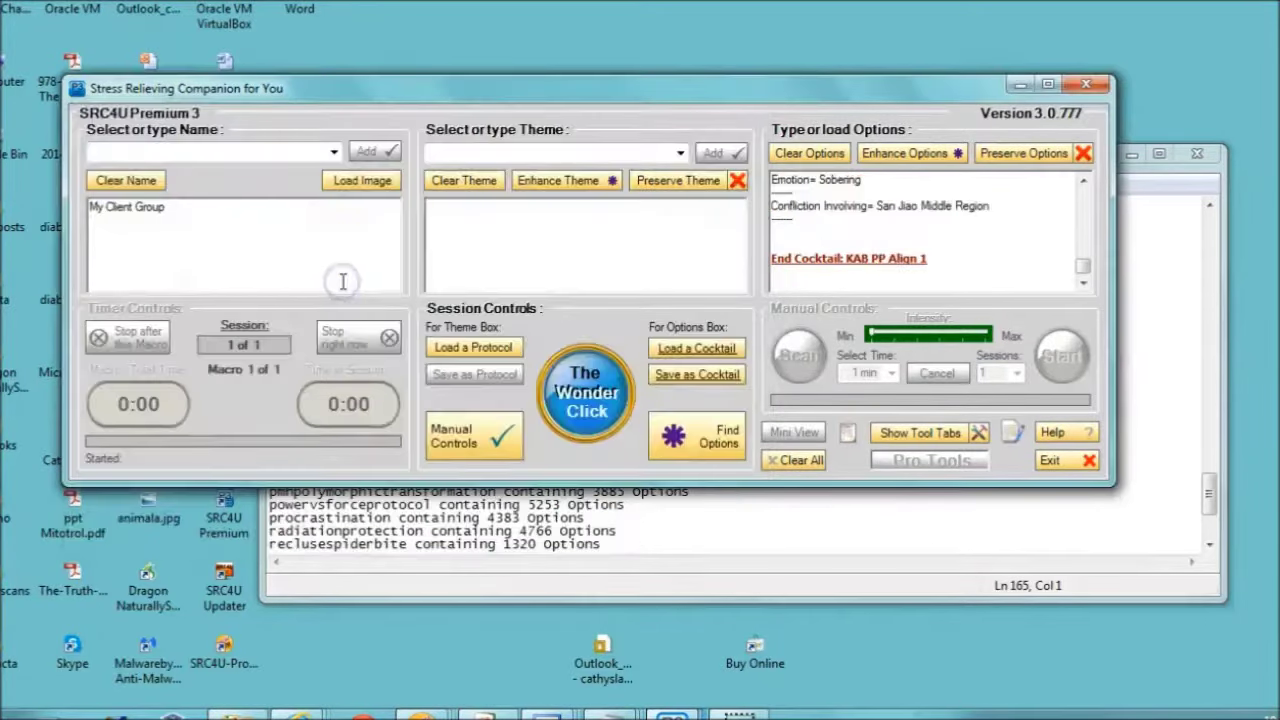
Check KABlou align 1 in the Notepad results list, then load the KAB LOU Align 1 cocktail from the 68 cocktails+ct folders 8.27.12 folder.
click(1021, 84)
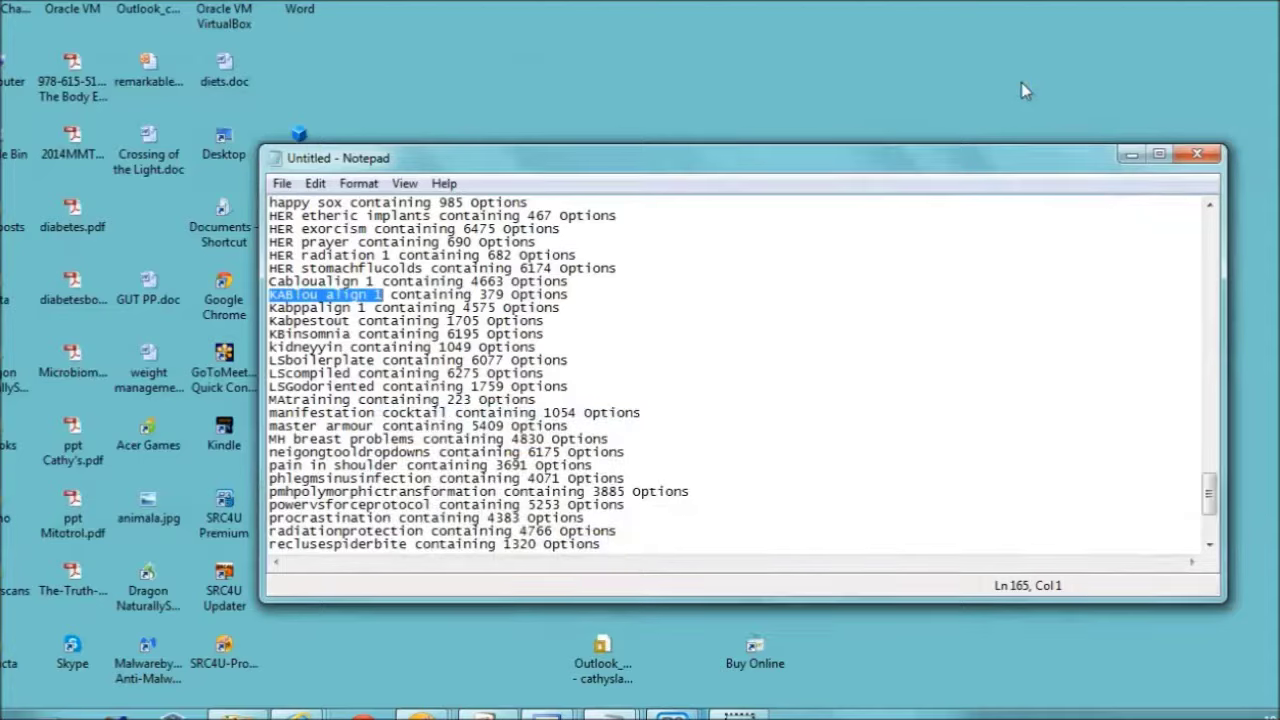
click(680, 708)
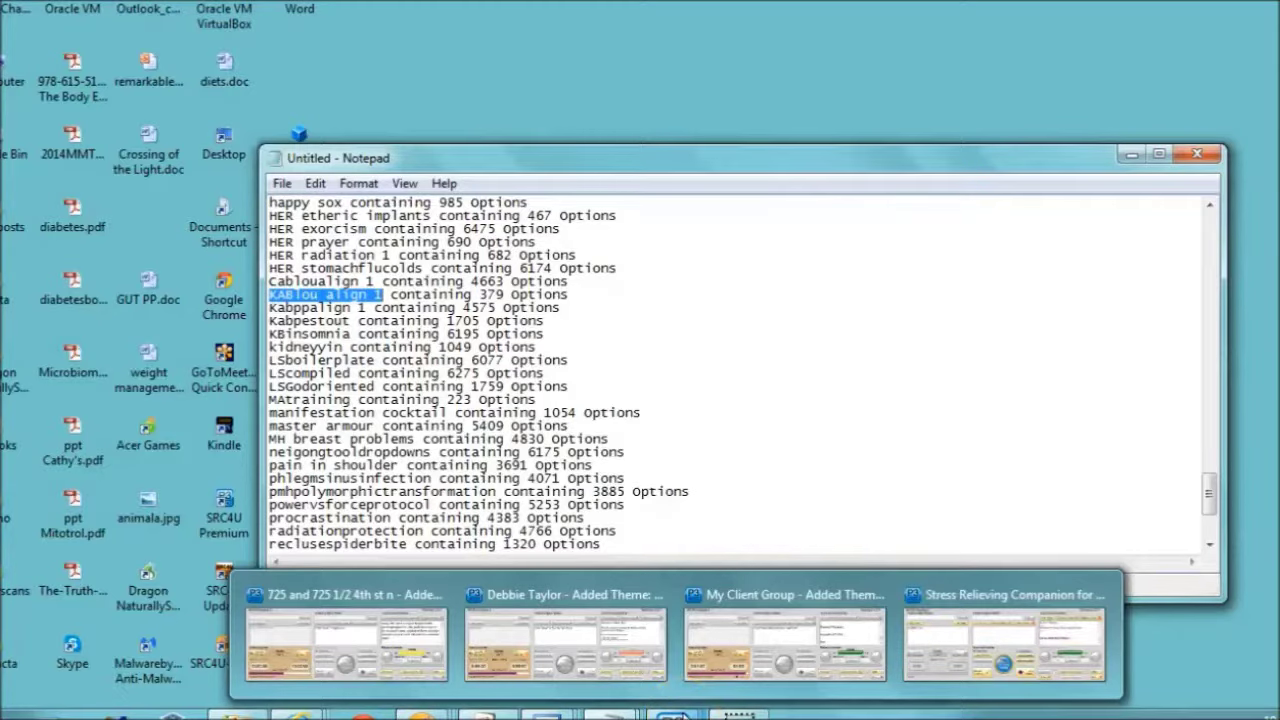
click(1020, 648)
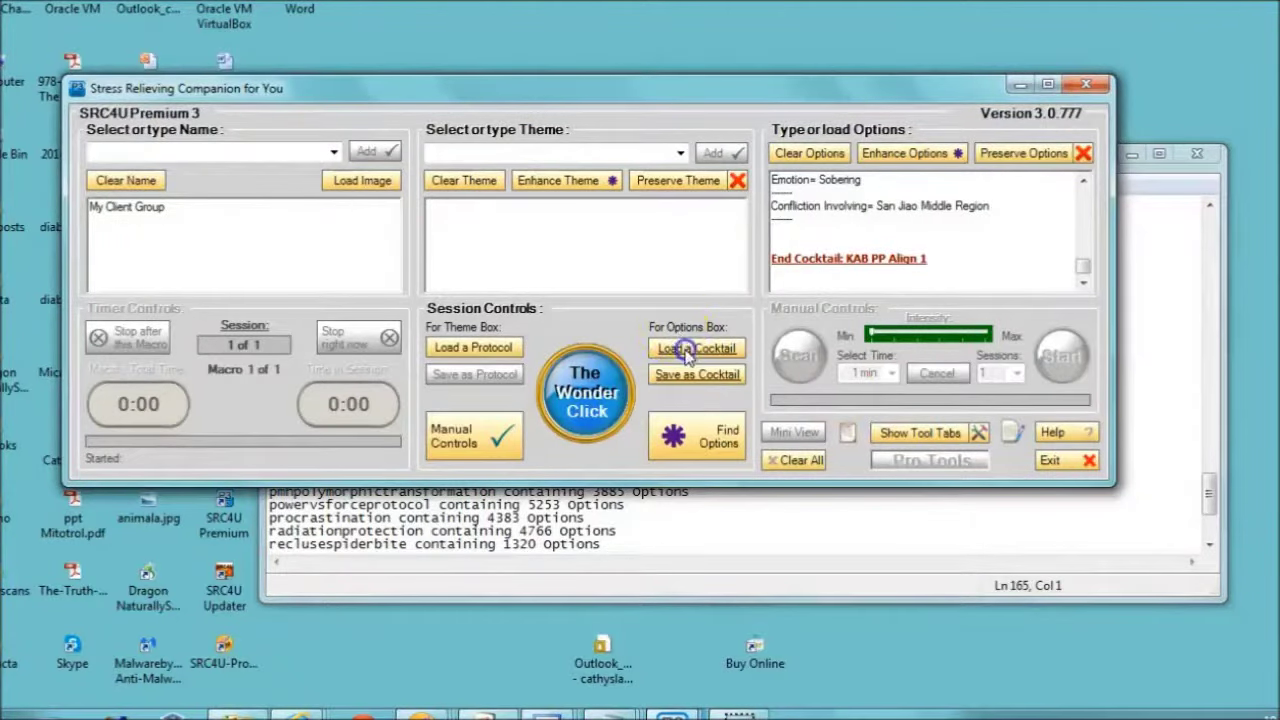
click(684, 348)
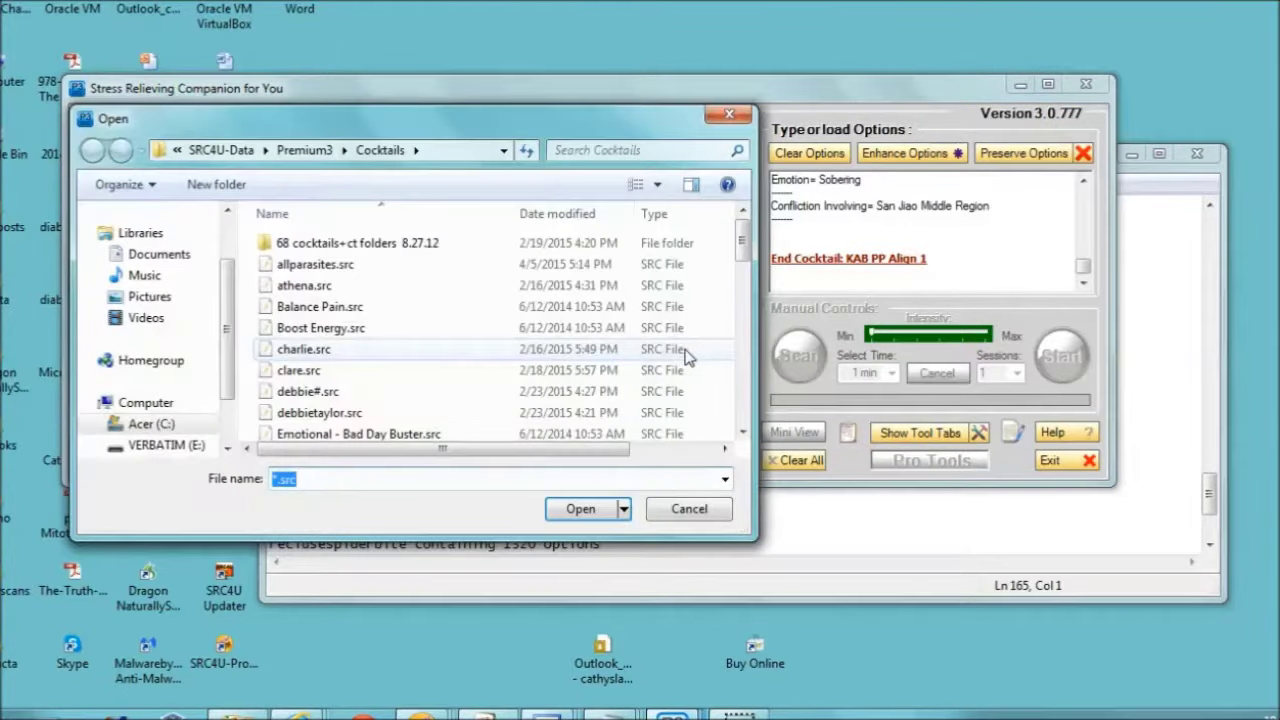
double_click(425, 243)
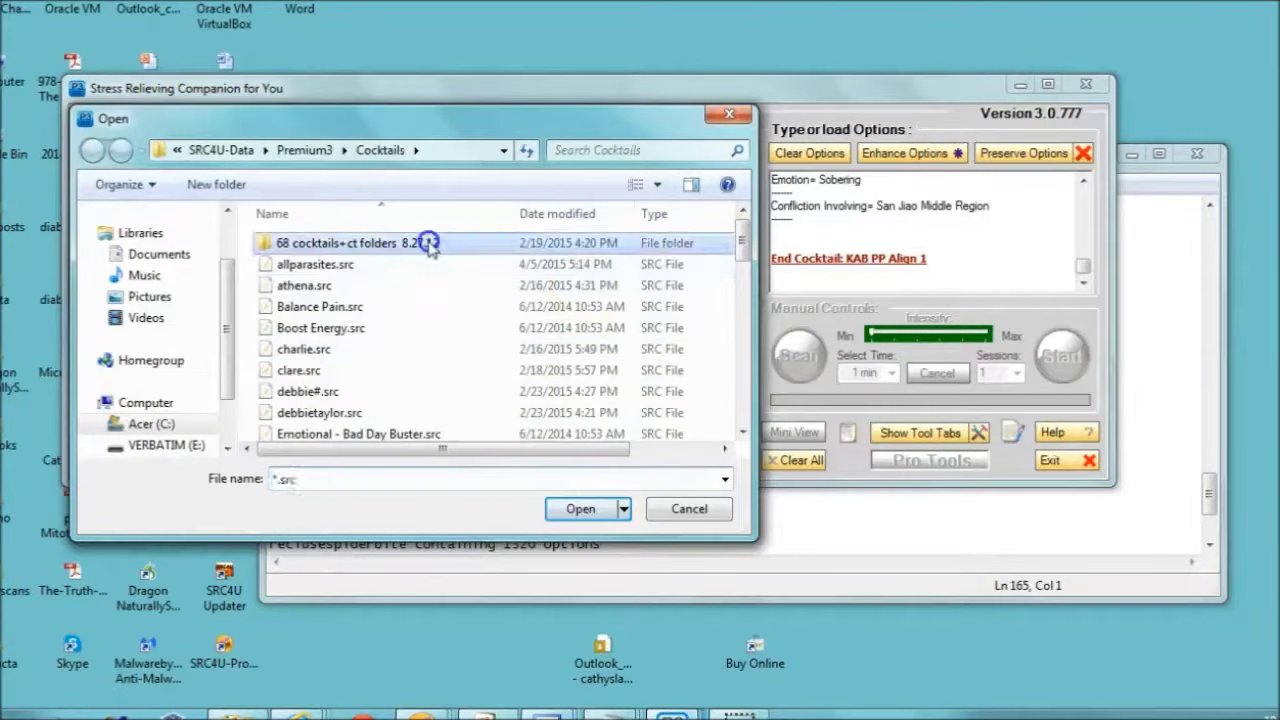
click(742, 433)
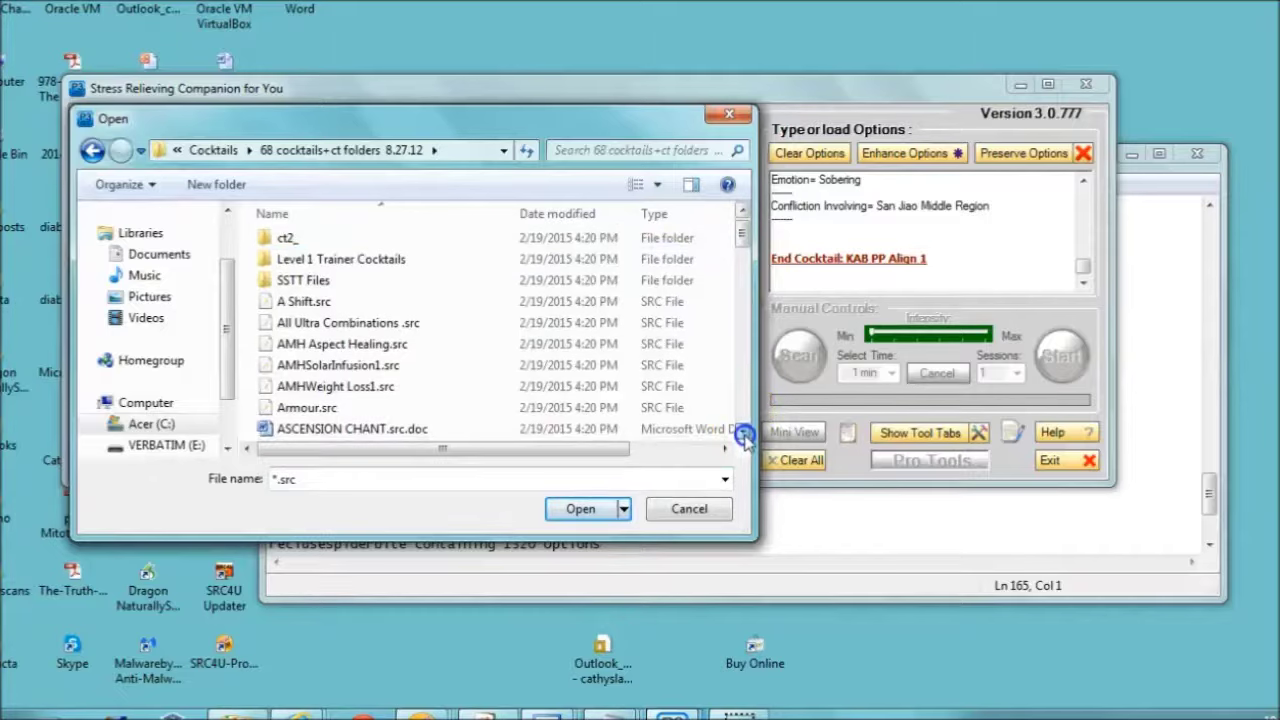
drag(744, 436, 746, 440)
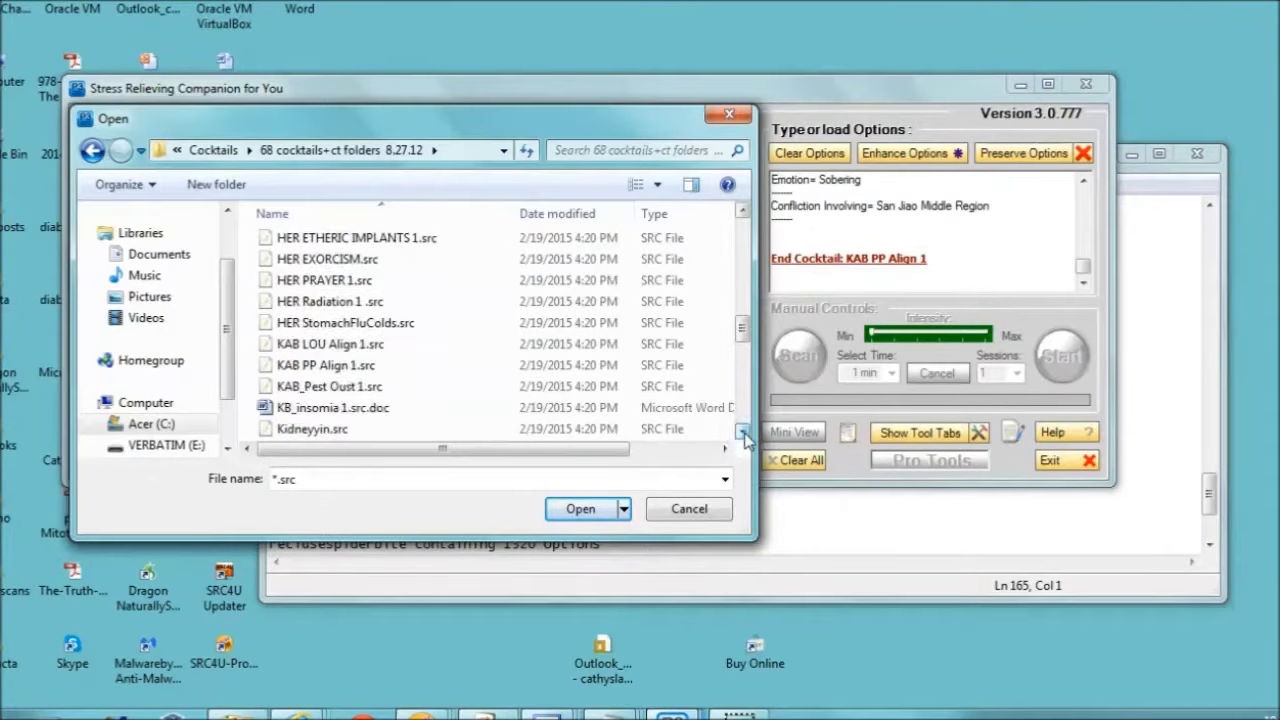
click(362, 345)
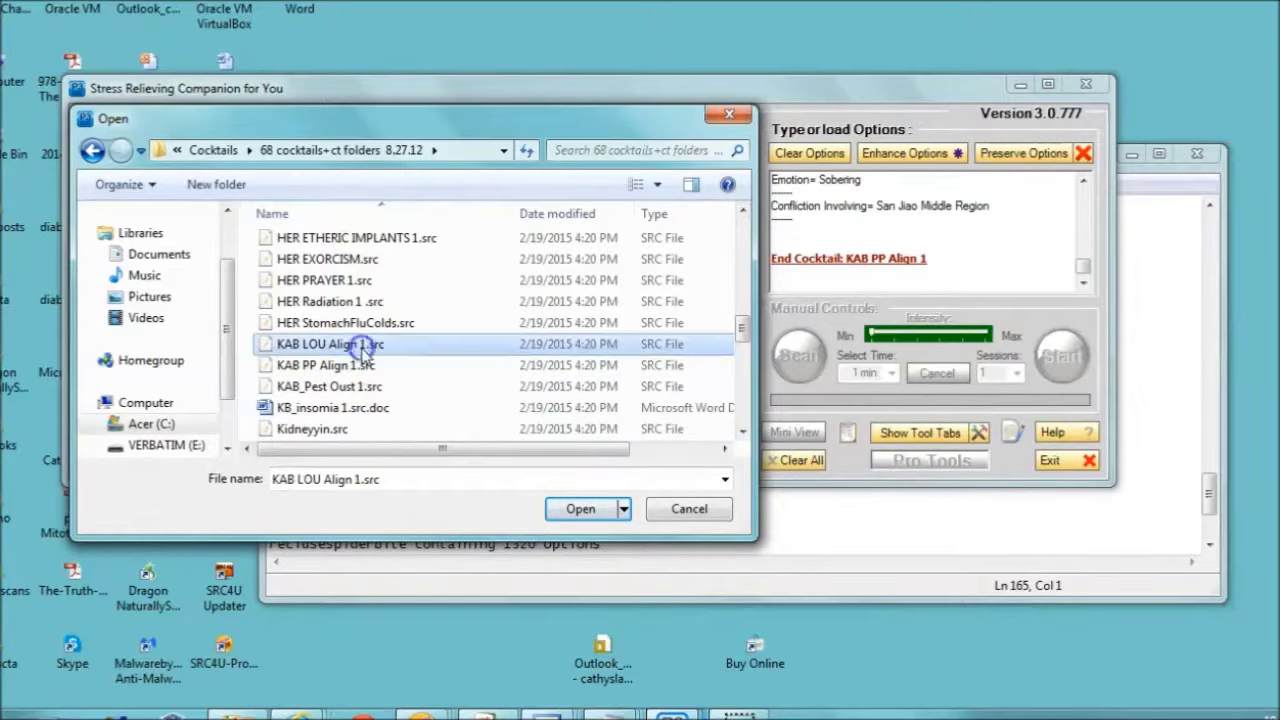
double_click(362, 345)
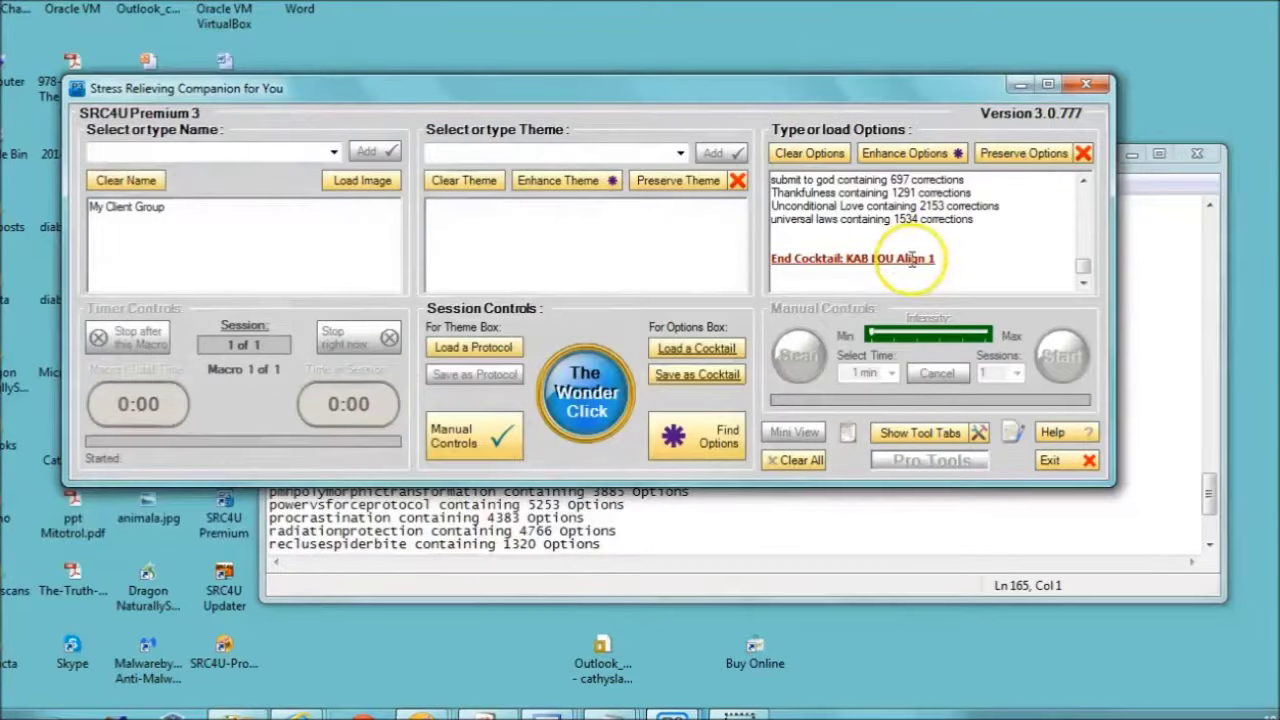
Examine the KAB LOU Align 1 cocktail entries in the options list back to its beginning, and the cocktail entries loaded before it.
click(1082, 180)
scroll(1082, 180, up, 13)
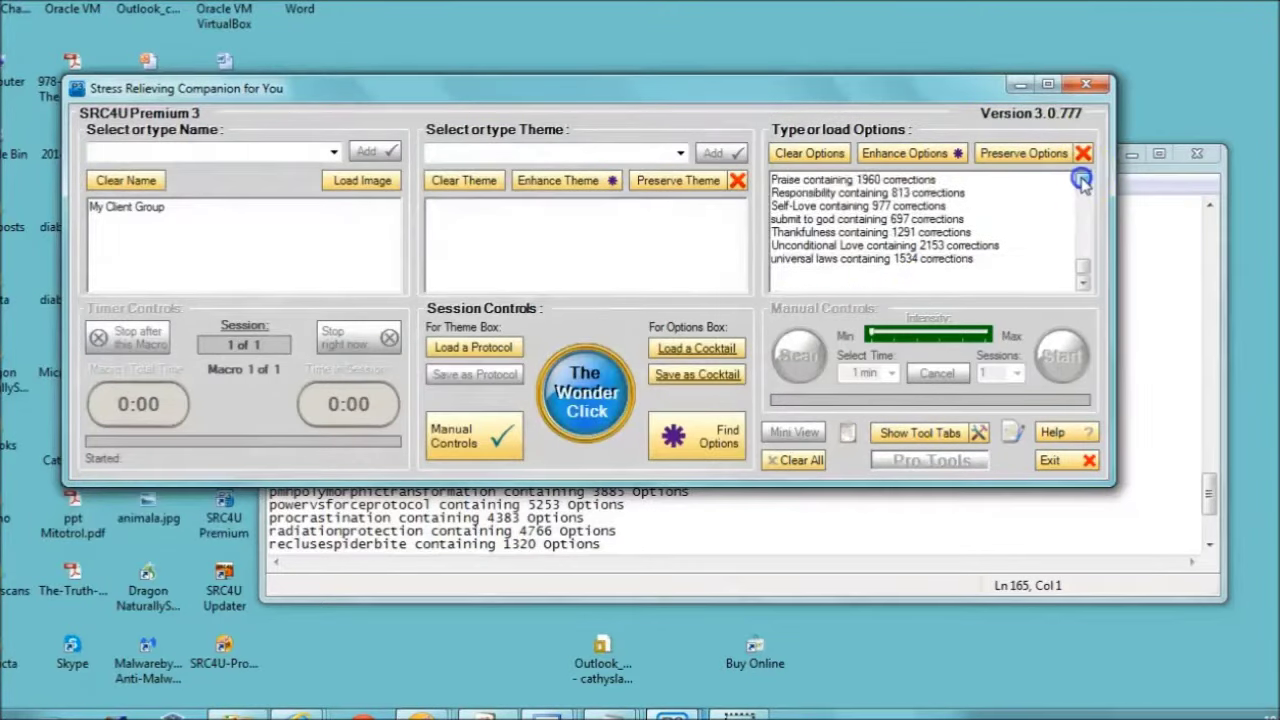
scroll(1084, 185, up, 13)
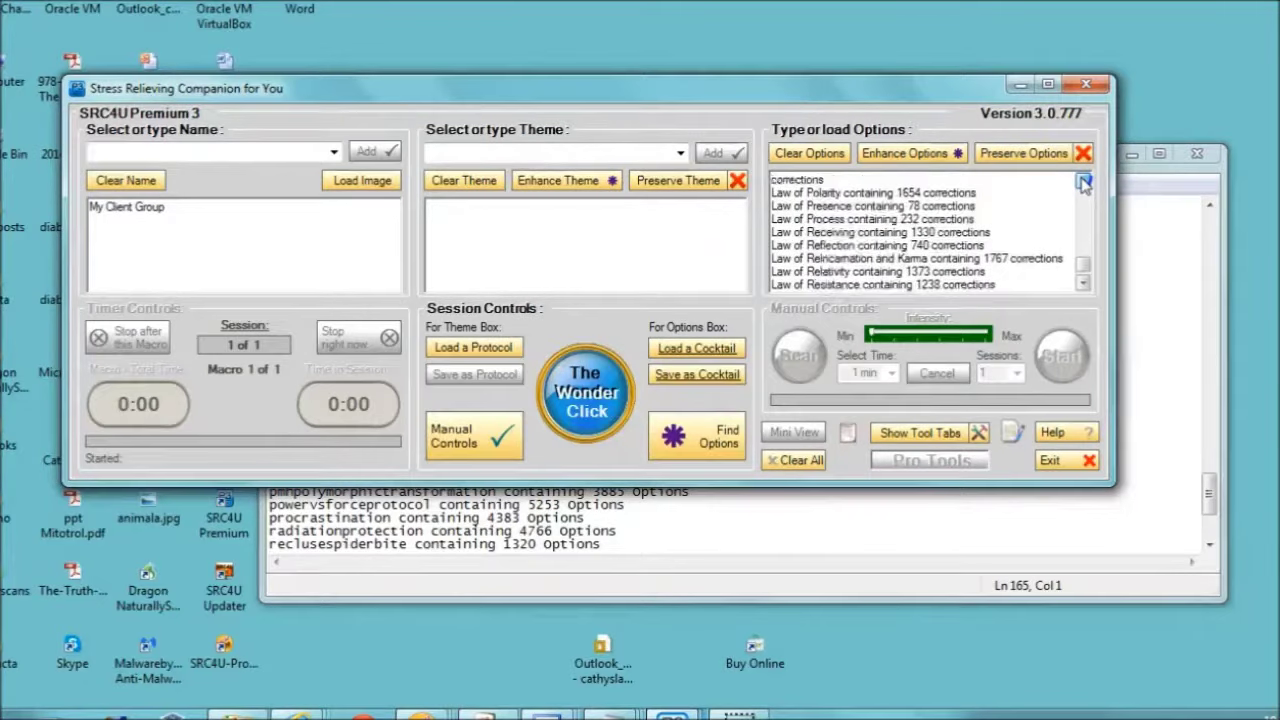
scroll(1084, 185, up, 13)
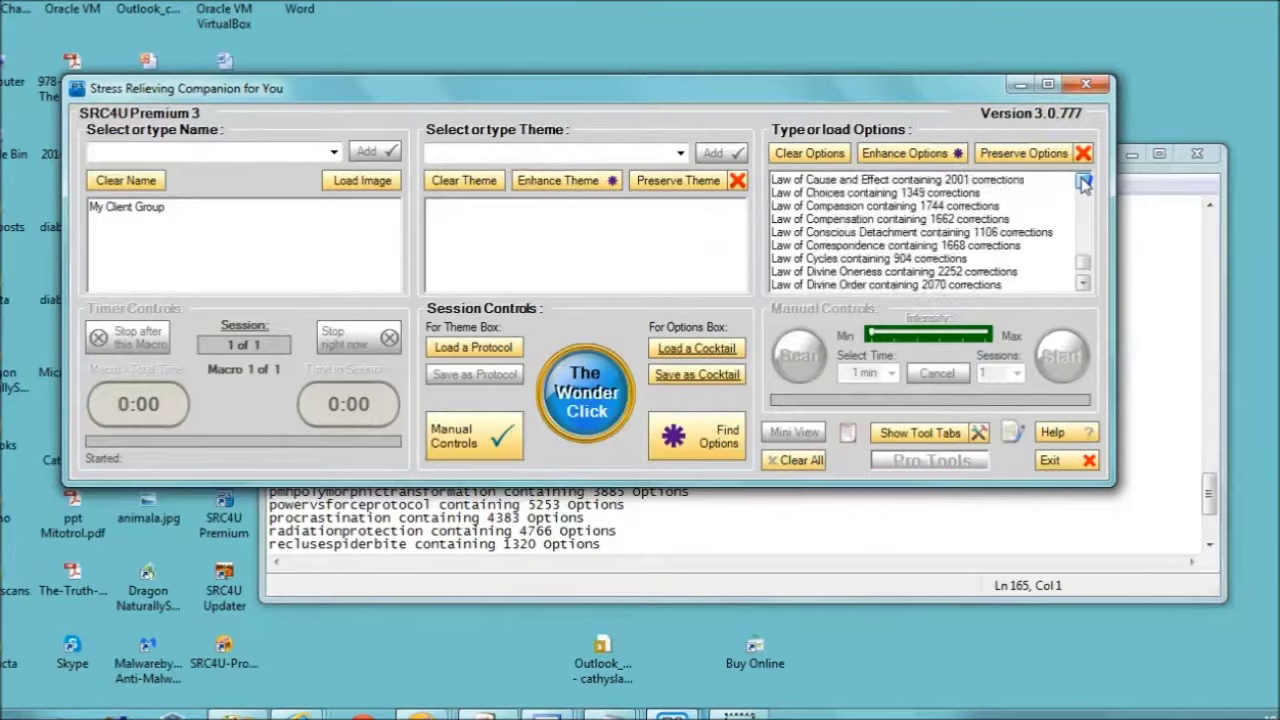
scroll(1084, 185, up, 10)
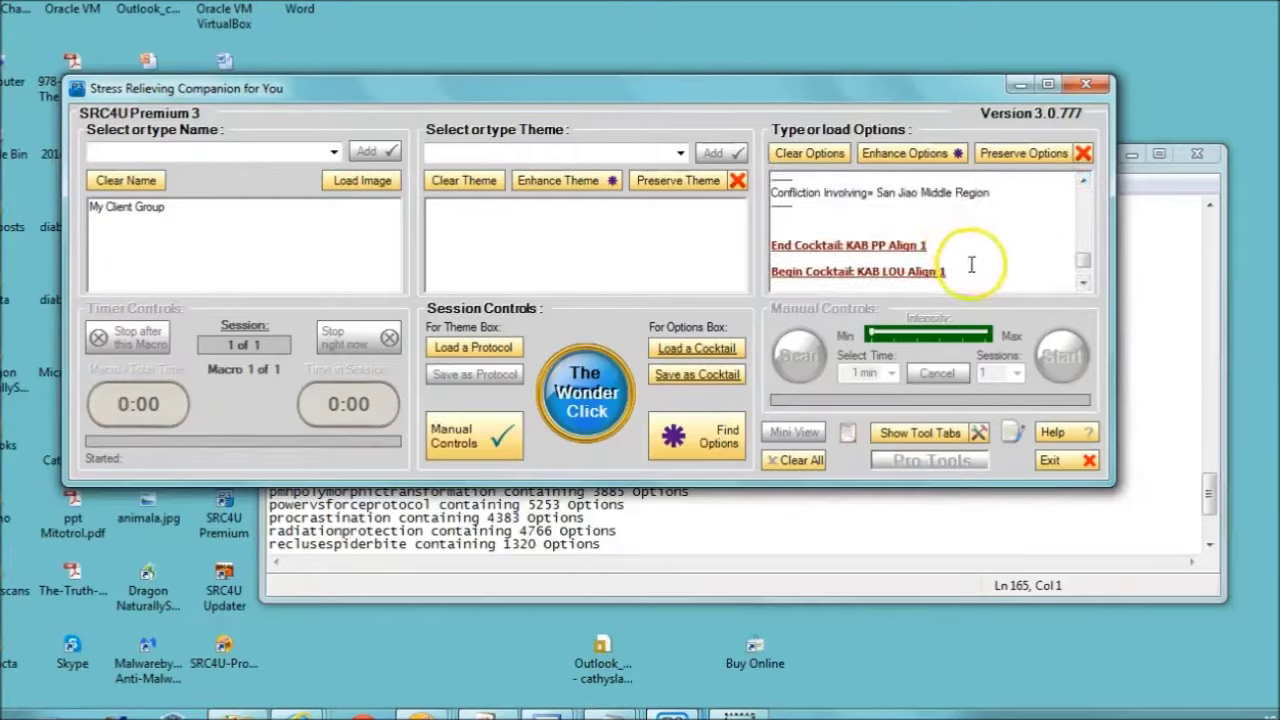
drag(888, 247, 963, 171)
click(1057, 251)
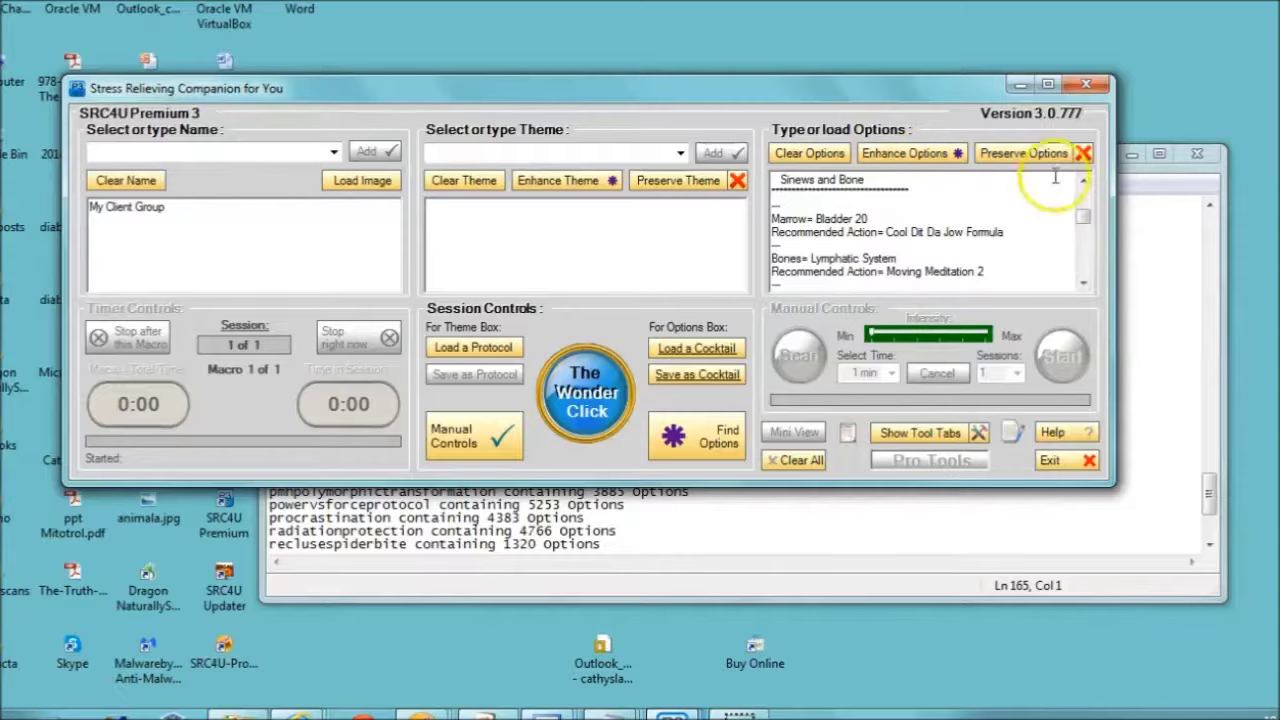
Copy MAtraining from the Notepad results list, run an SRC4U options search for it, and close the search without adding results.
click(1020, 85)
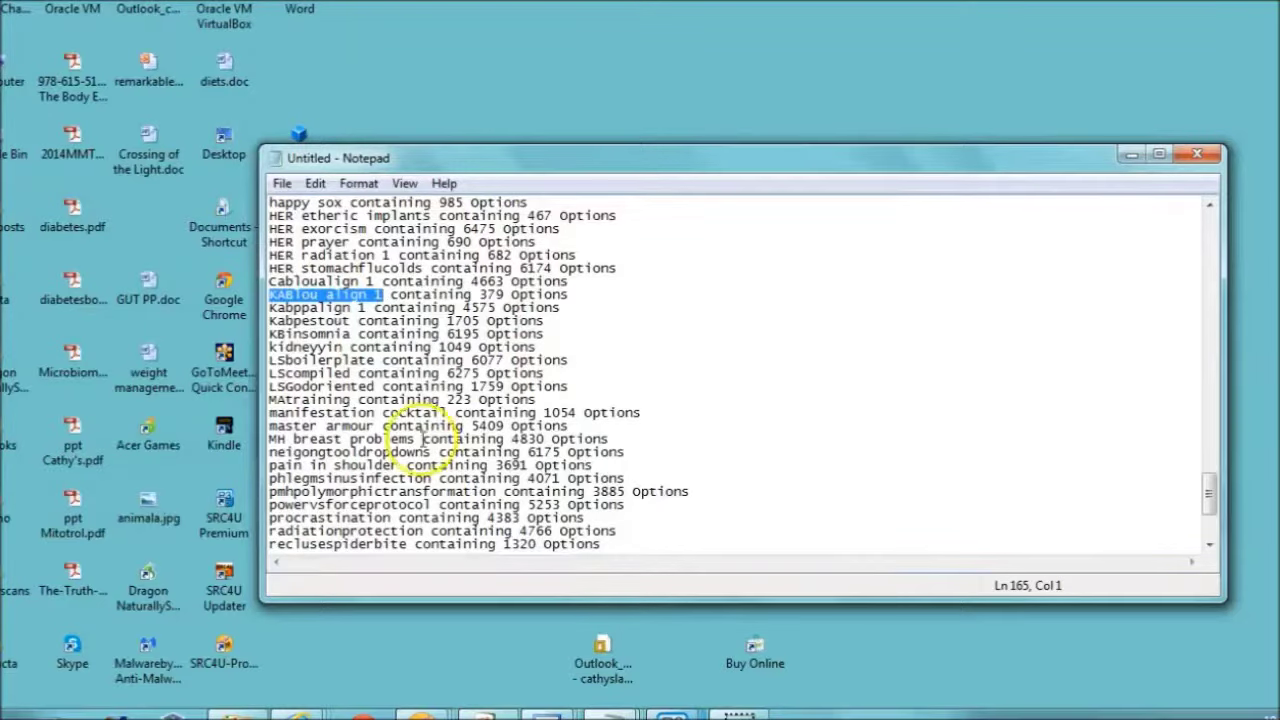
click(352, 400)
drag(352, 400, 233, 398)
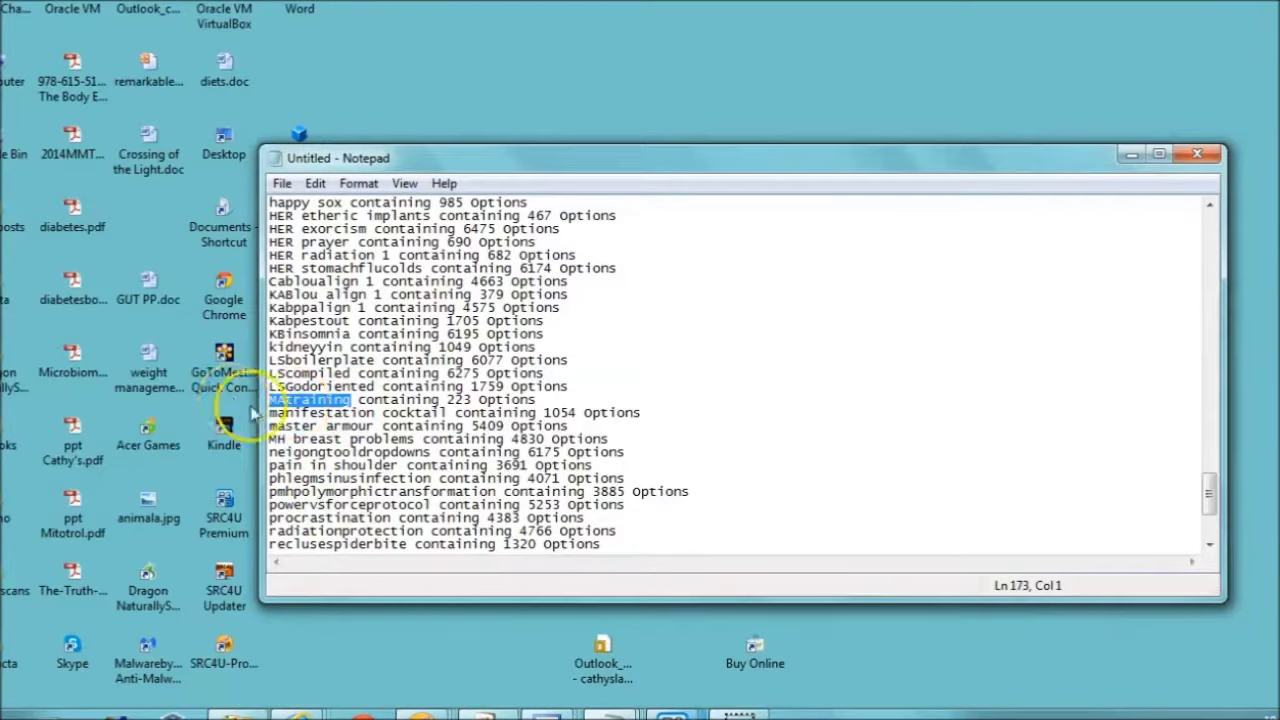
click(672, 715)
click(906, 660)
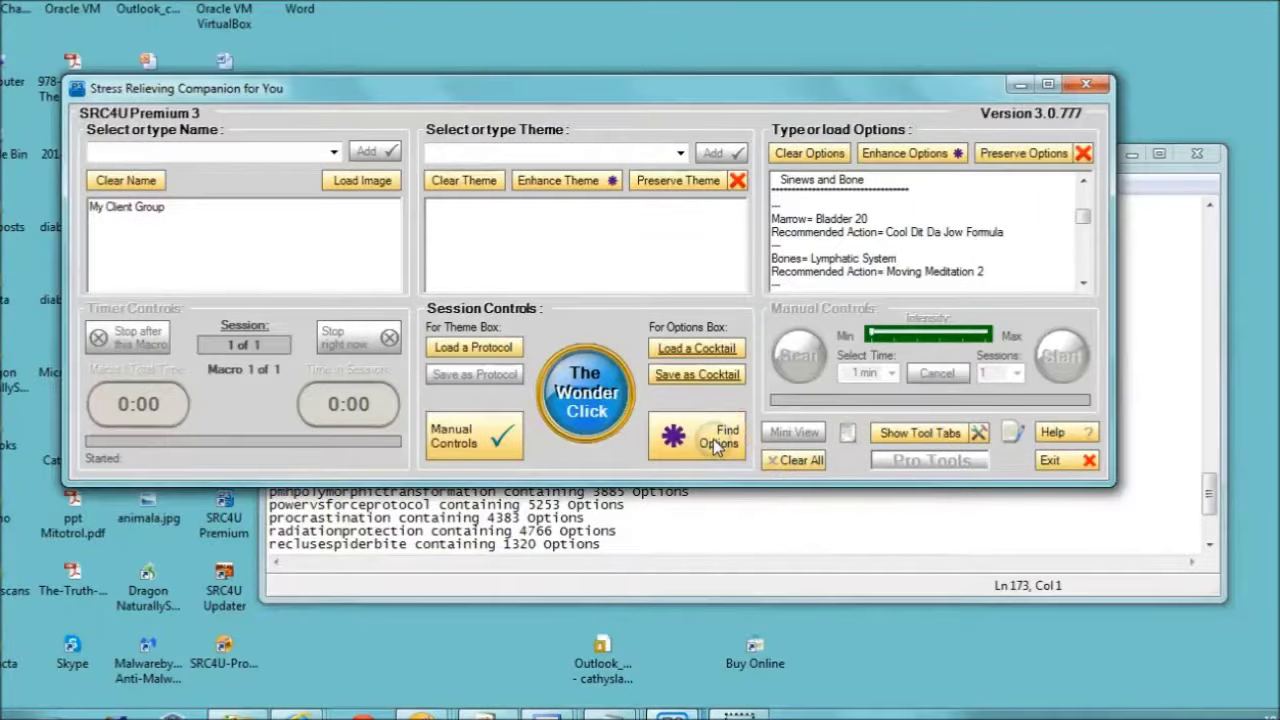
click(713, 439)
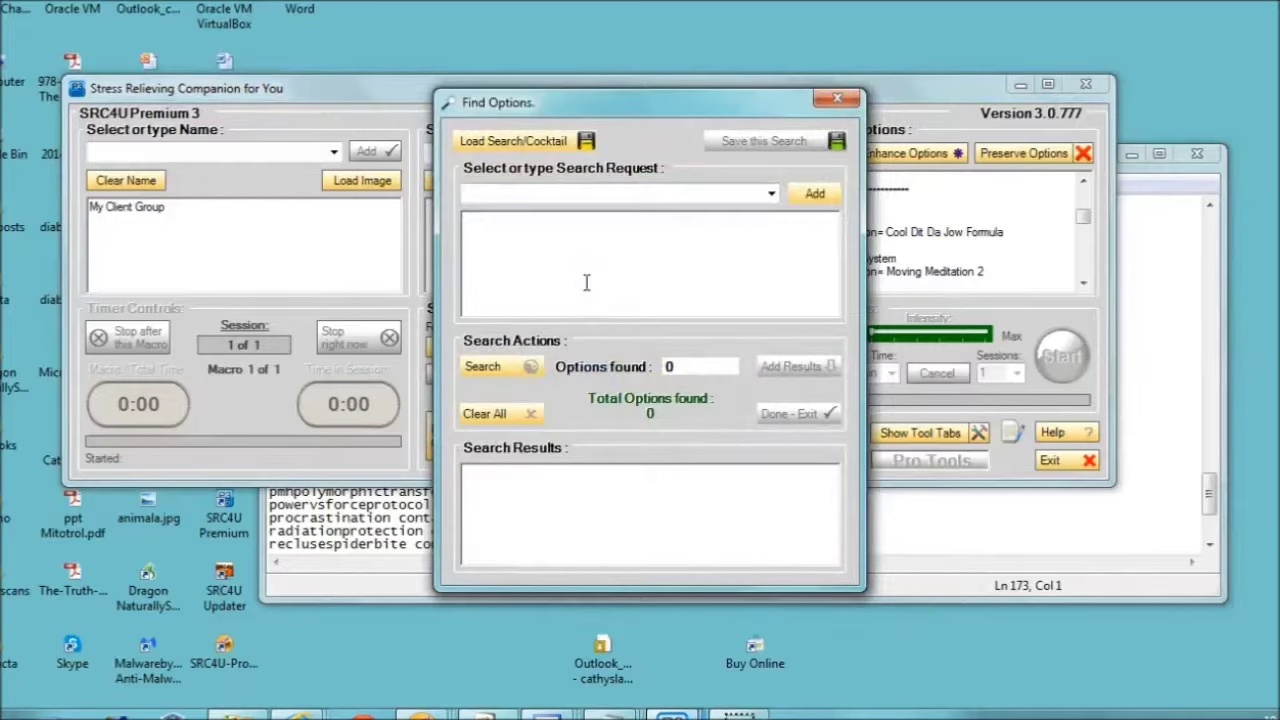
click(481, 367)
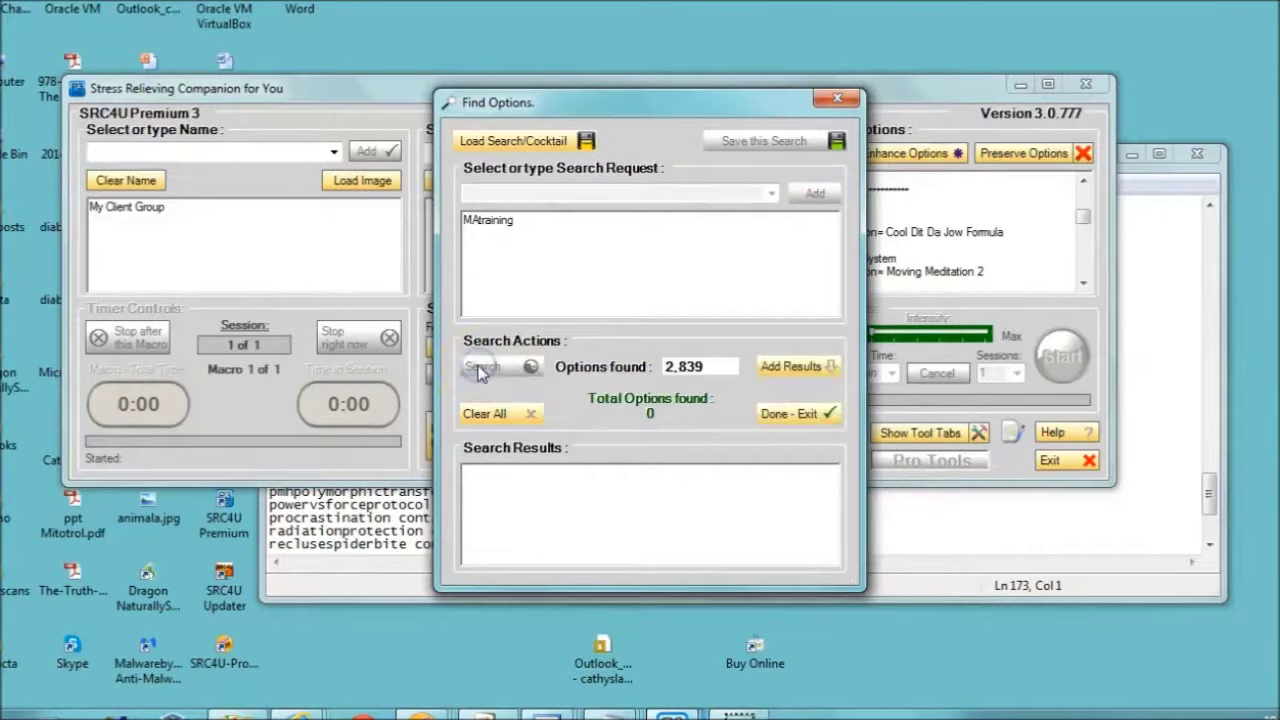
click(828, 101)
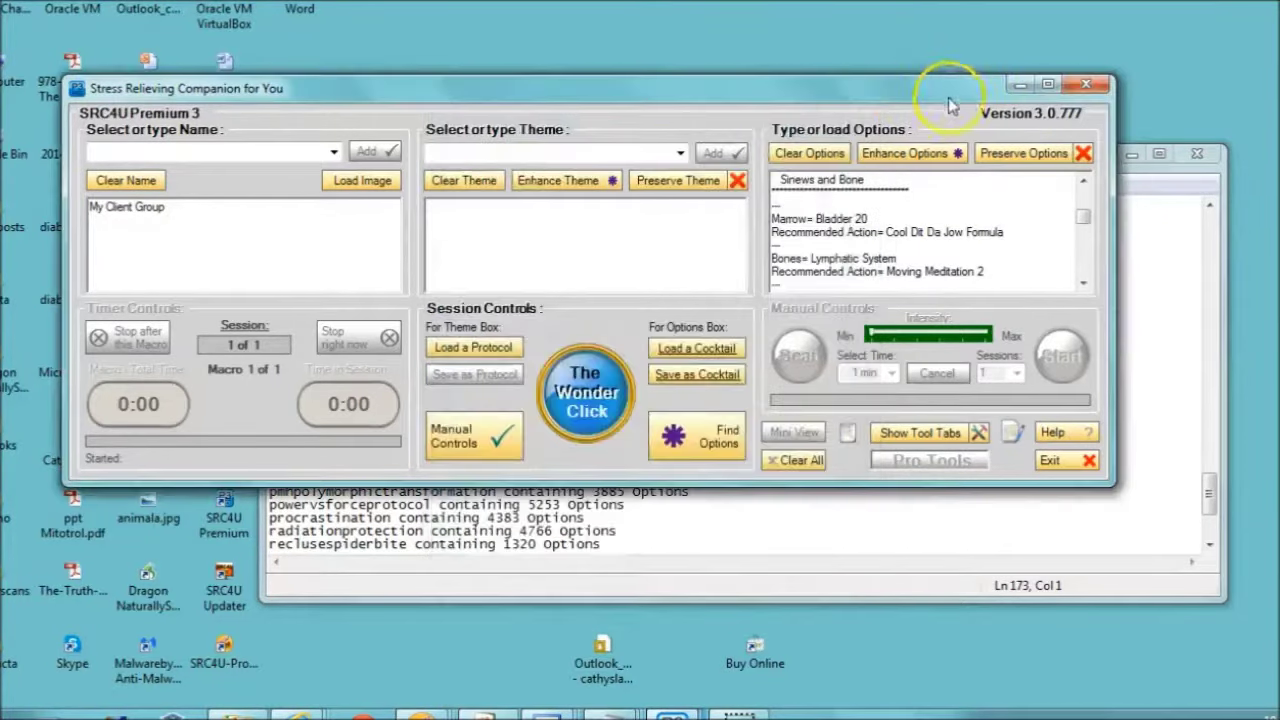
Copy shentooldropdowns from the Notepad results list, run an SRC4U options search for it, and close the search without adding results.
click(1019, 85)
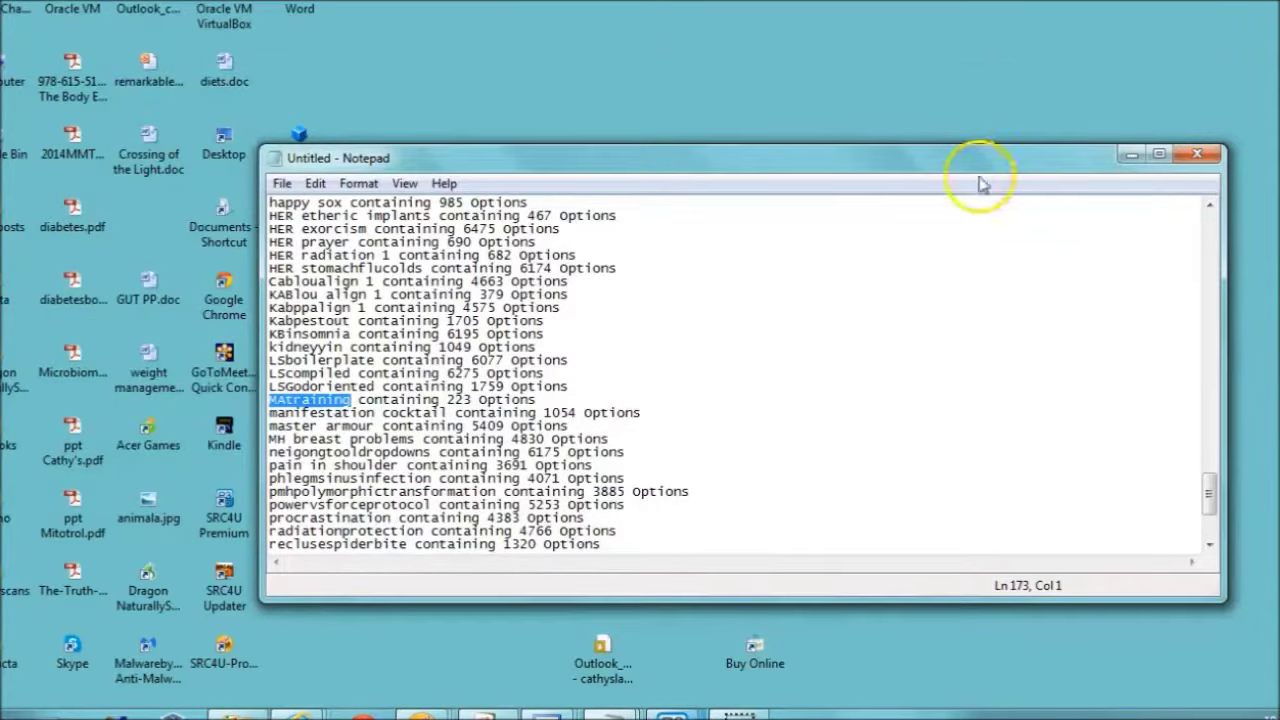
click(1209, 544)
click(1209, 544)
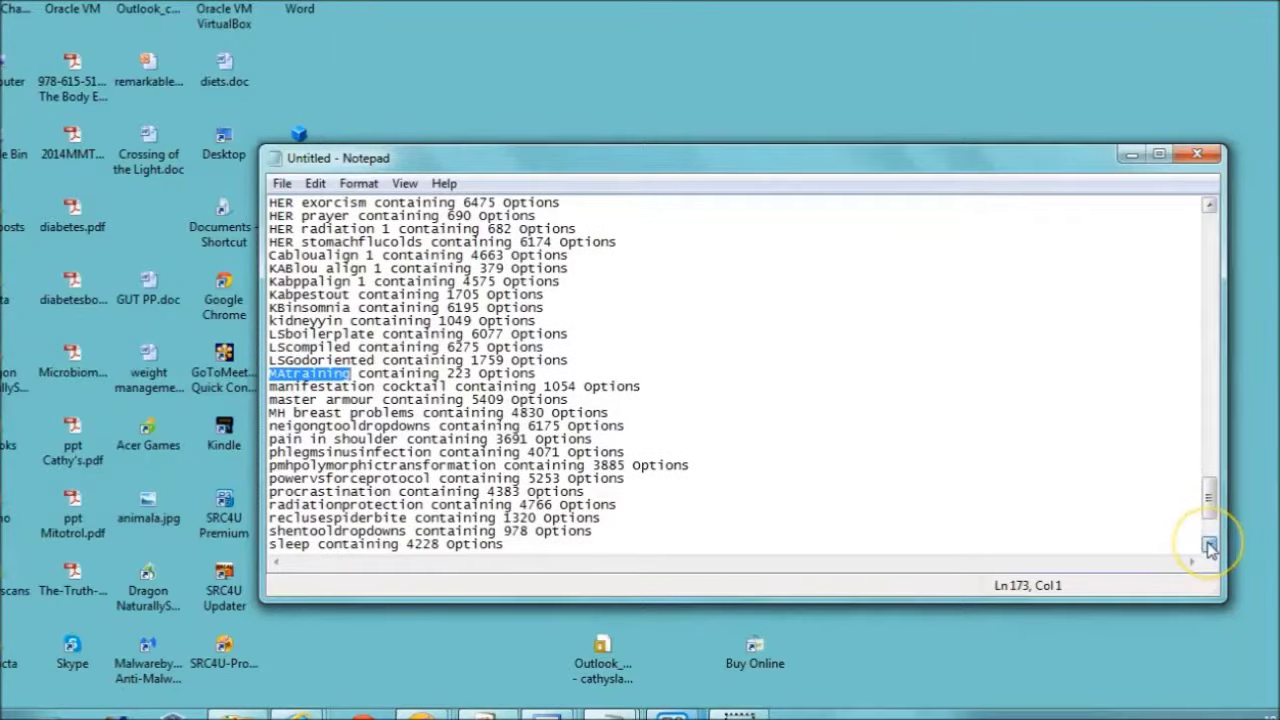
drag(409, 531, 258, 541)
key(ctrl+c)
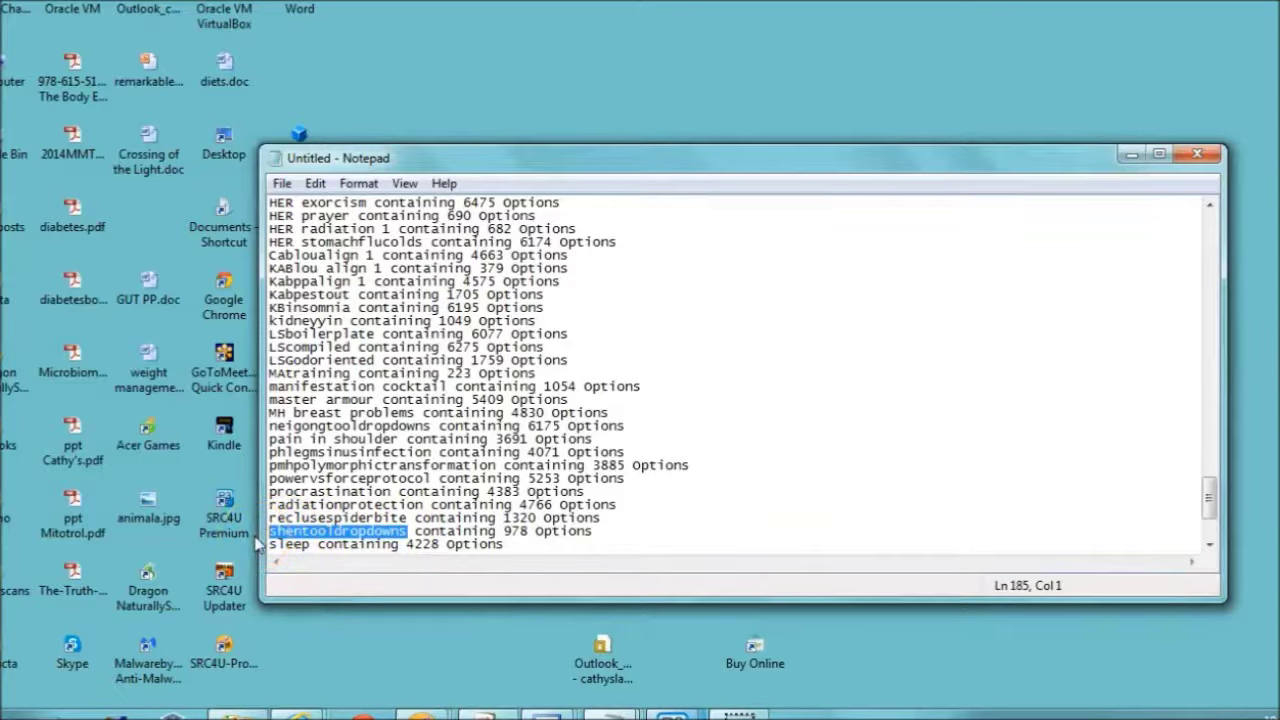
mouse_move(610, 714)
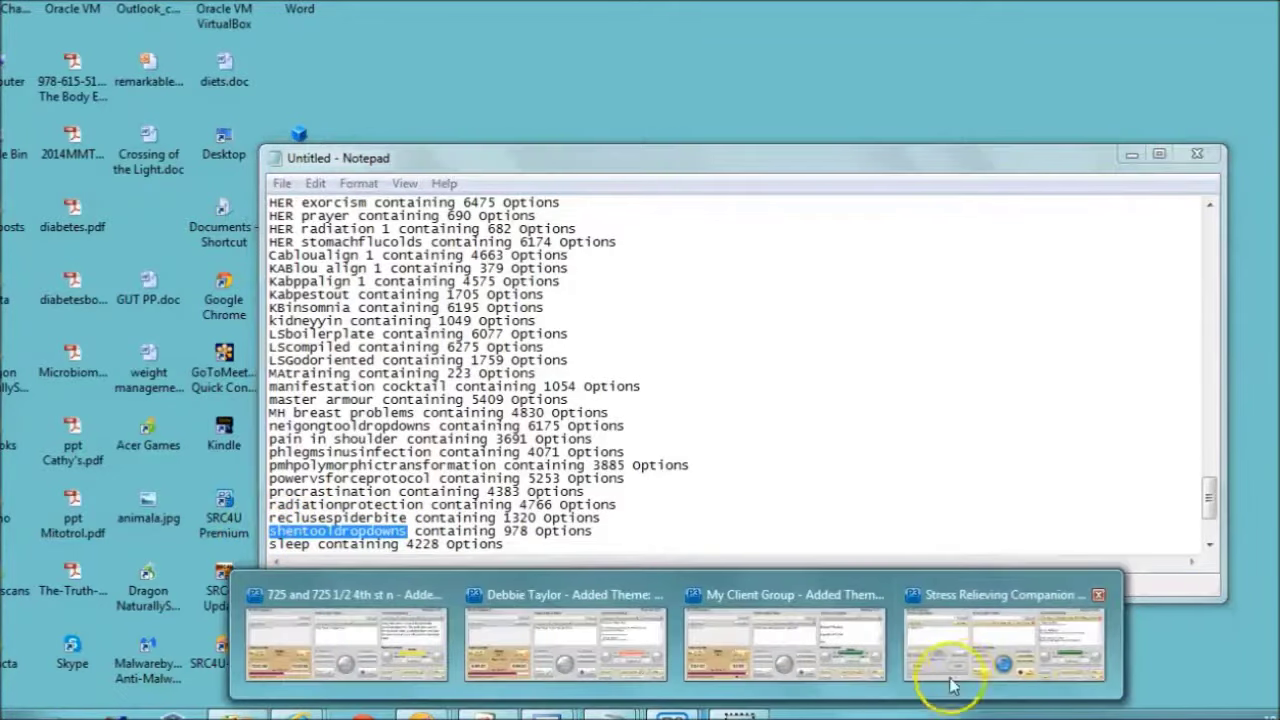
click(1071, 672)
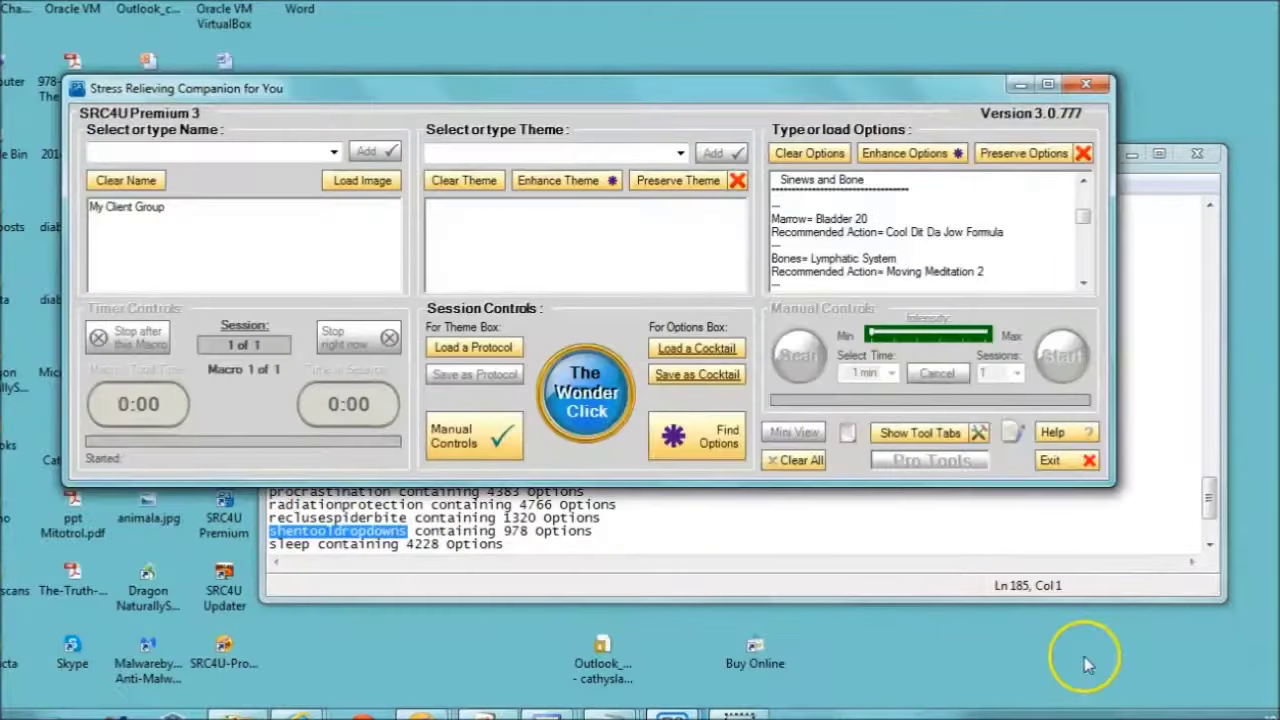
click(718, 432)
click(604, 306)
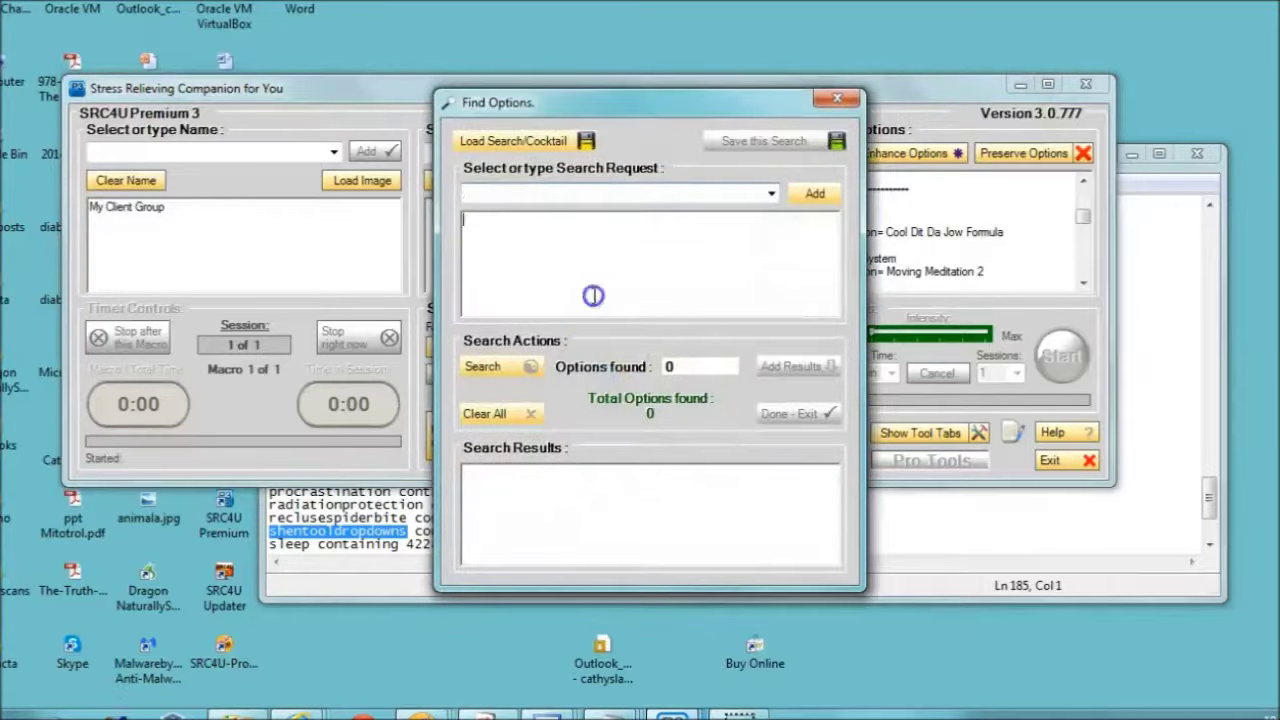
key(ctrl+v)
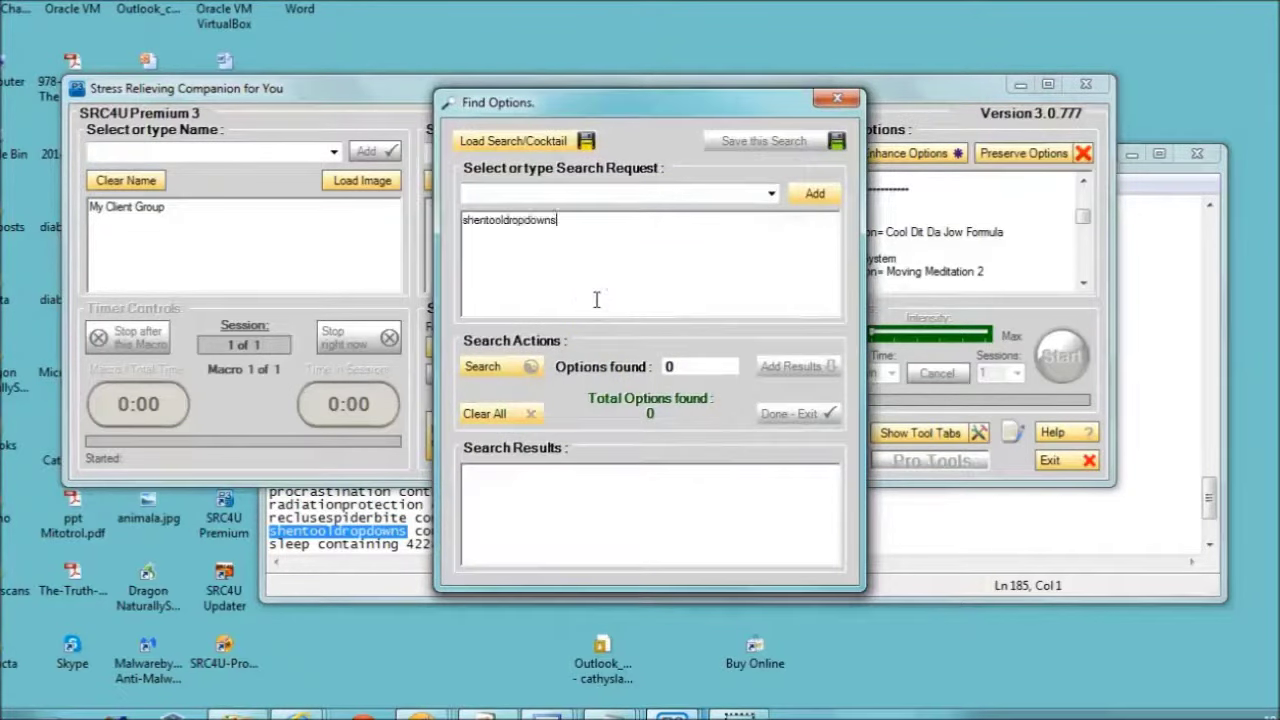
click(500, 366)
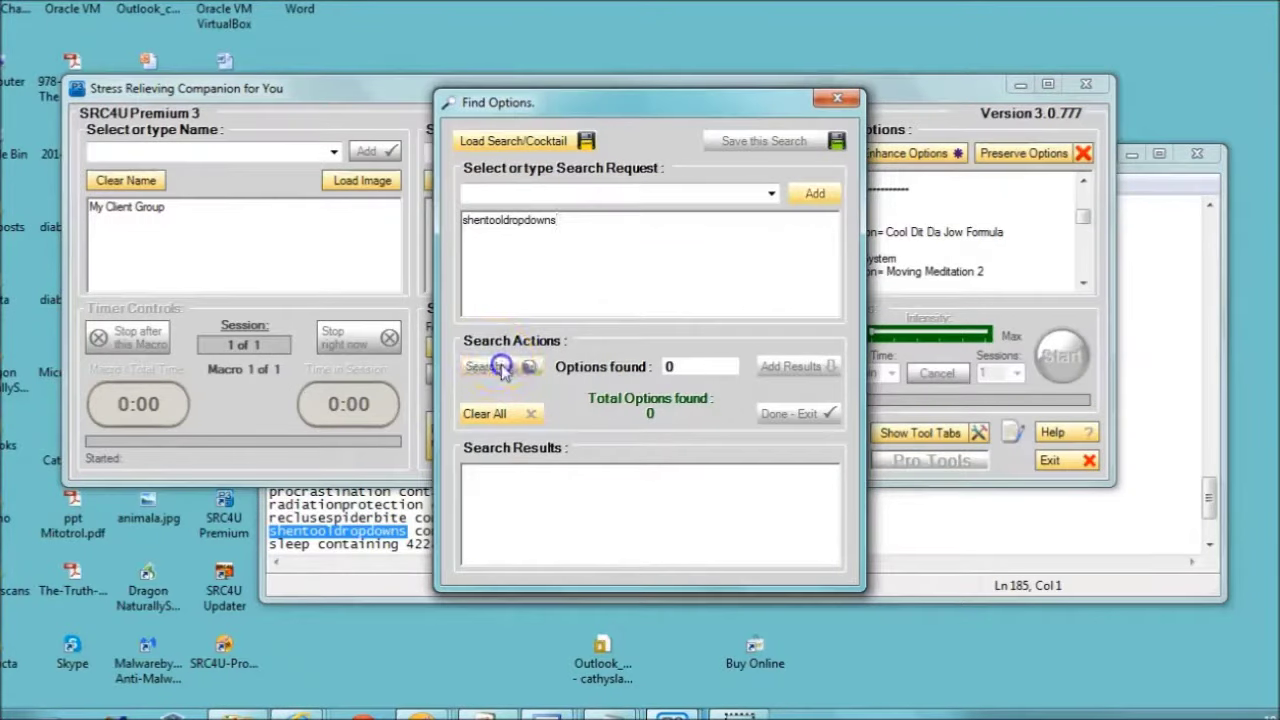
click(838, 98)
Return to the Notepad results list and examine its remaining cocktail entries and option counts through to the end.
click(1018, 84)
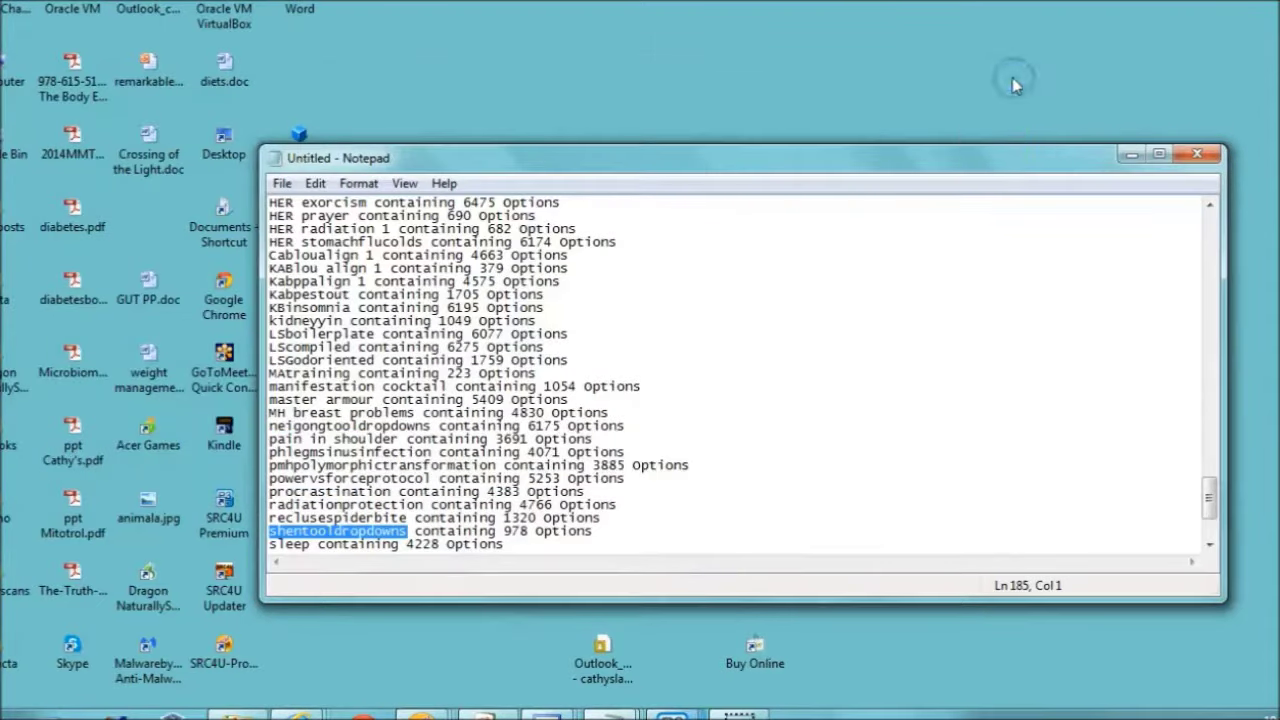
click(1210, 546)
click(1210, 546)
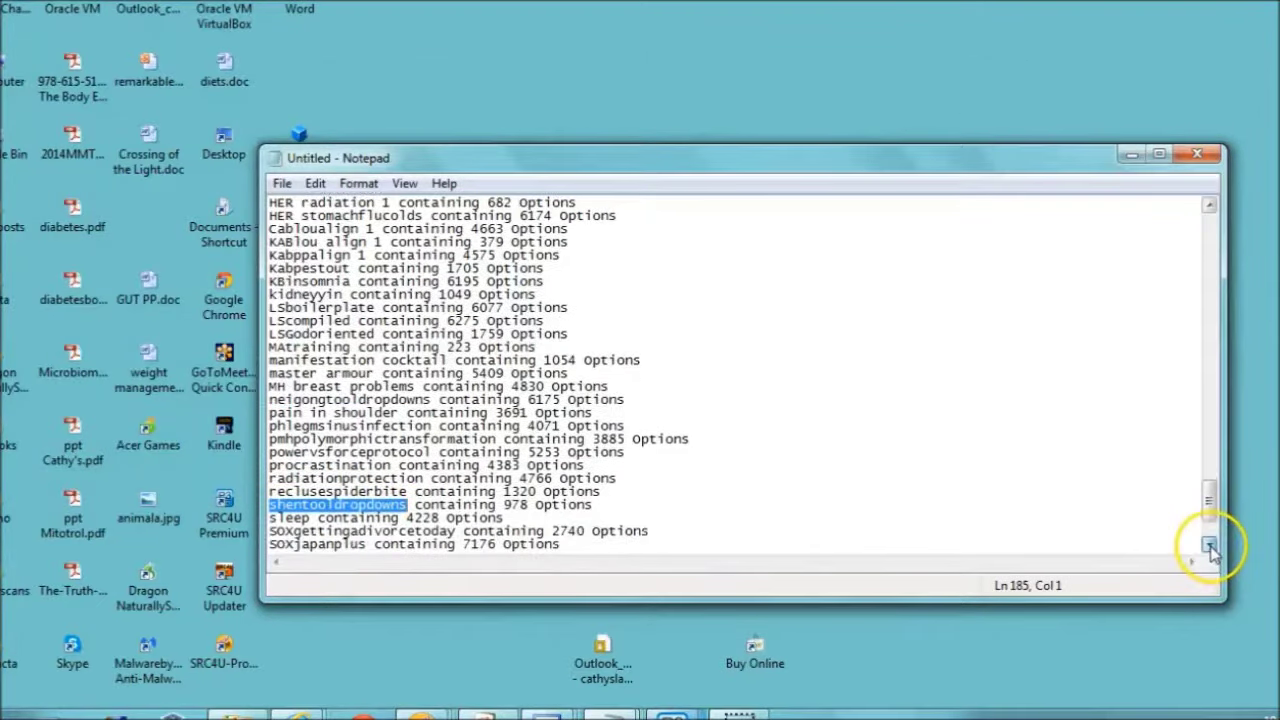
click(1210, 546)
click(1210, 546)
click(1210, 546)
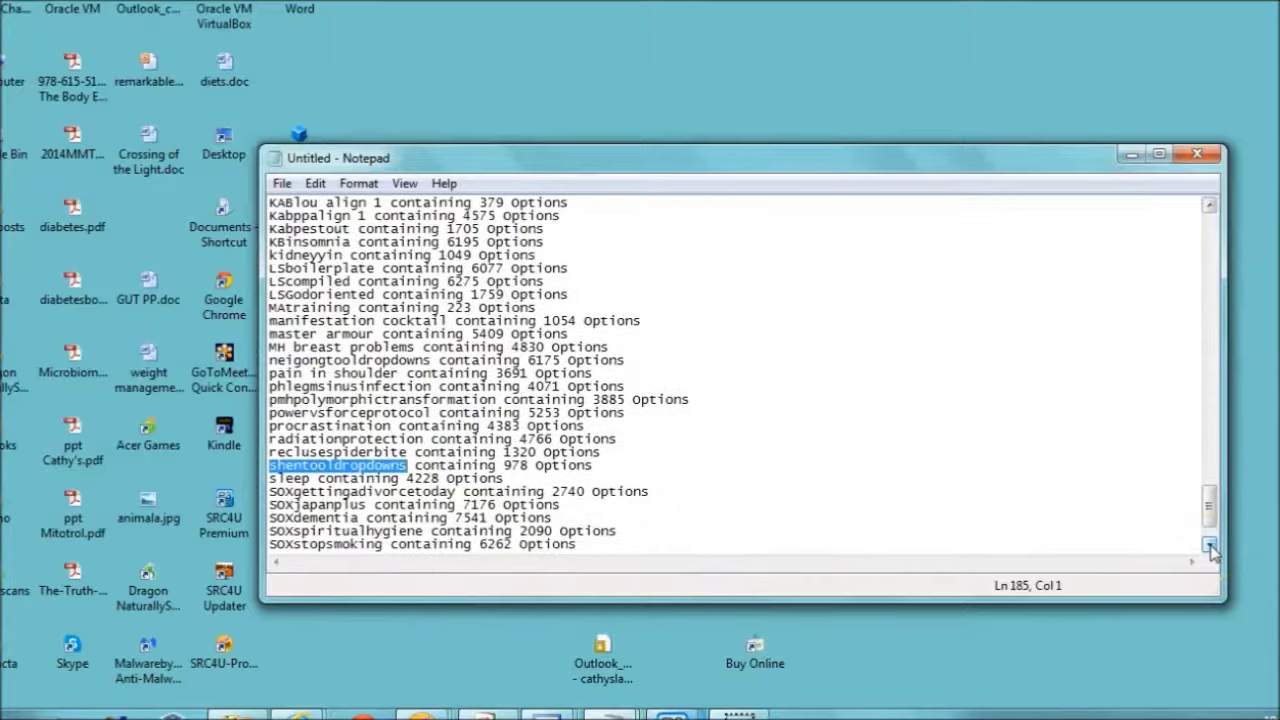
click(1210, 546)
click(1210, 546)
click(1210, 546)
click(1210, 546)
click(1210, 546)
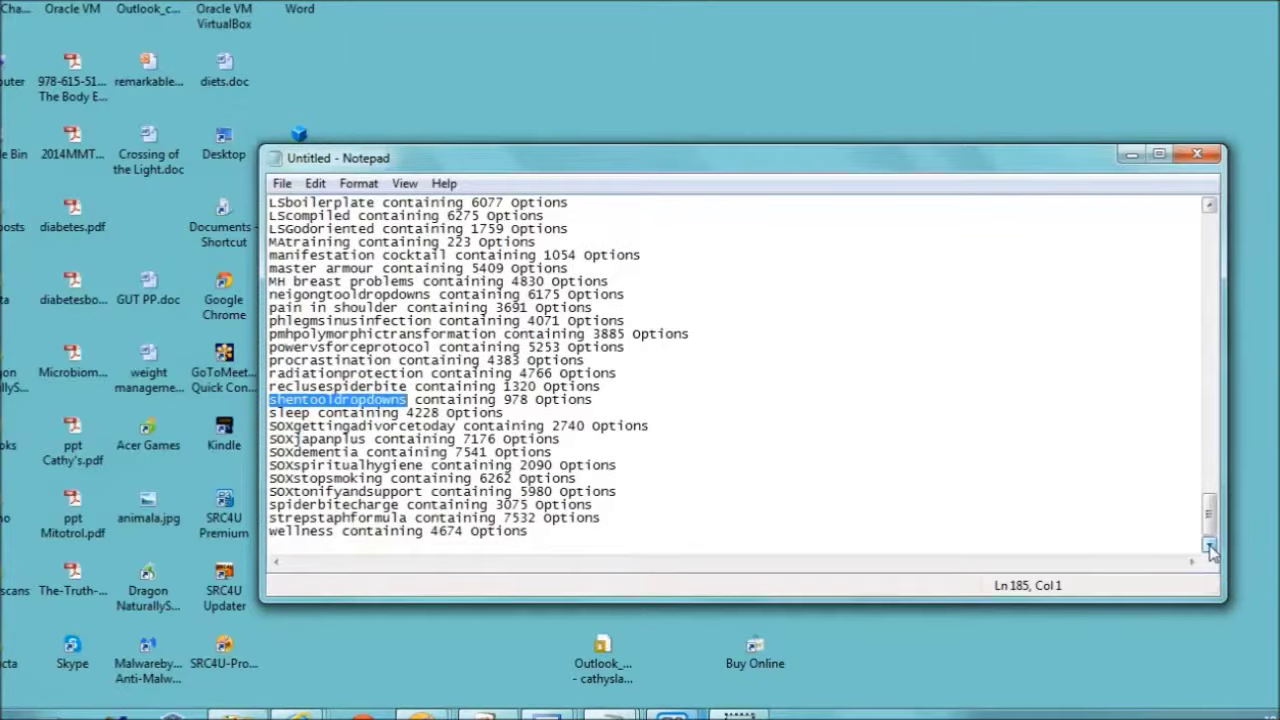
Close the untitled Notepad results list without saving it and switch back to the SRC4U window for My Client Group.
click(1198, 156)
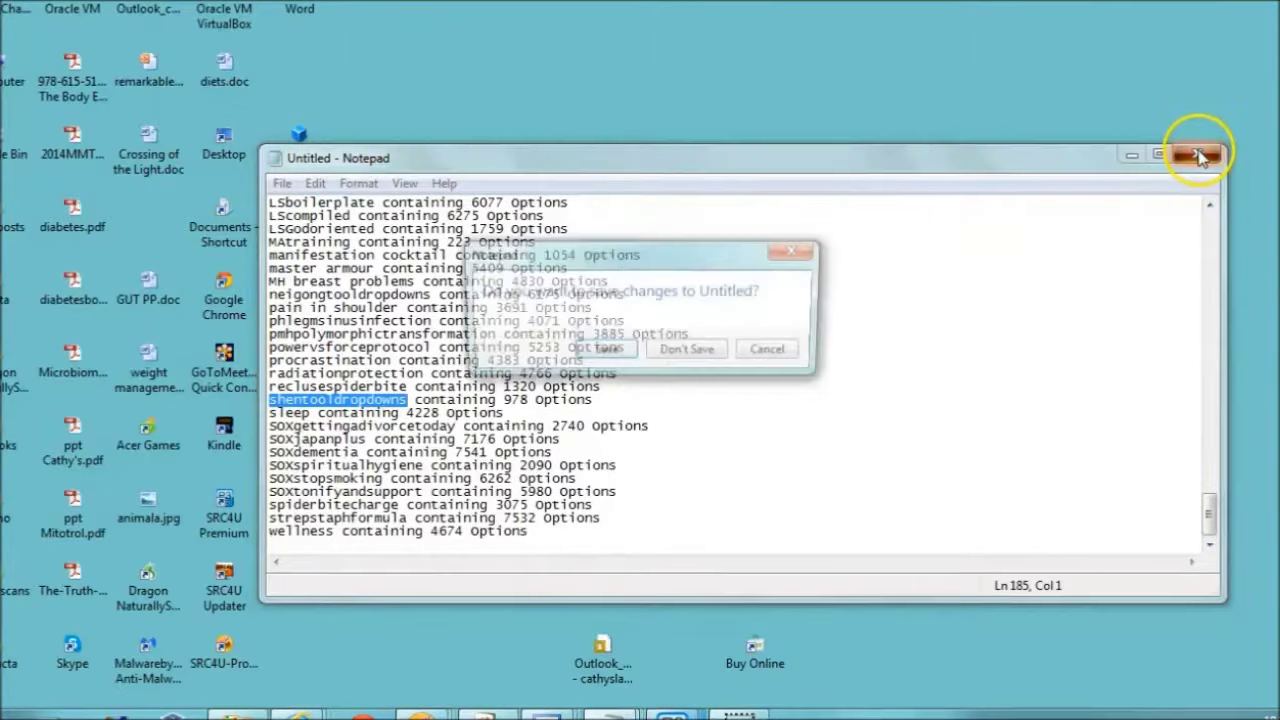
click(688, 350)
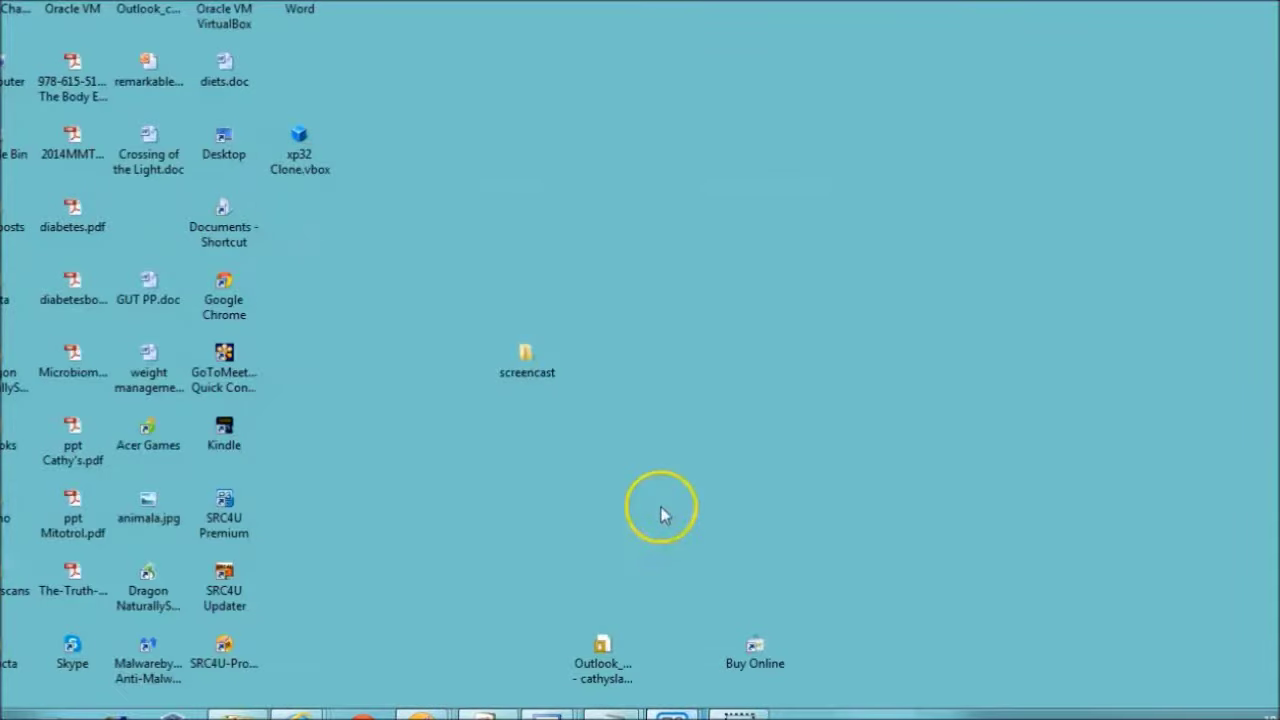
click(1082, 655)
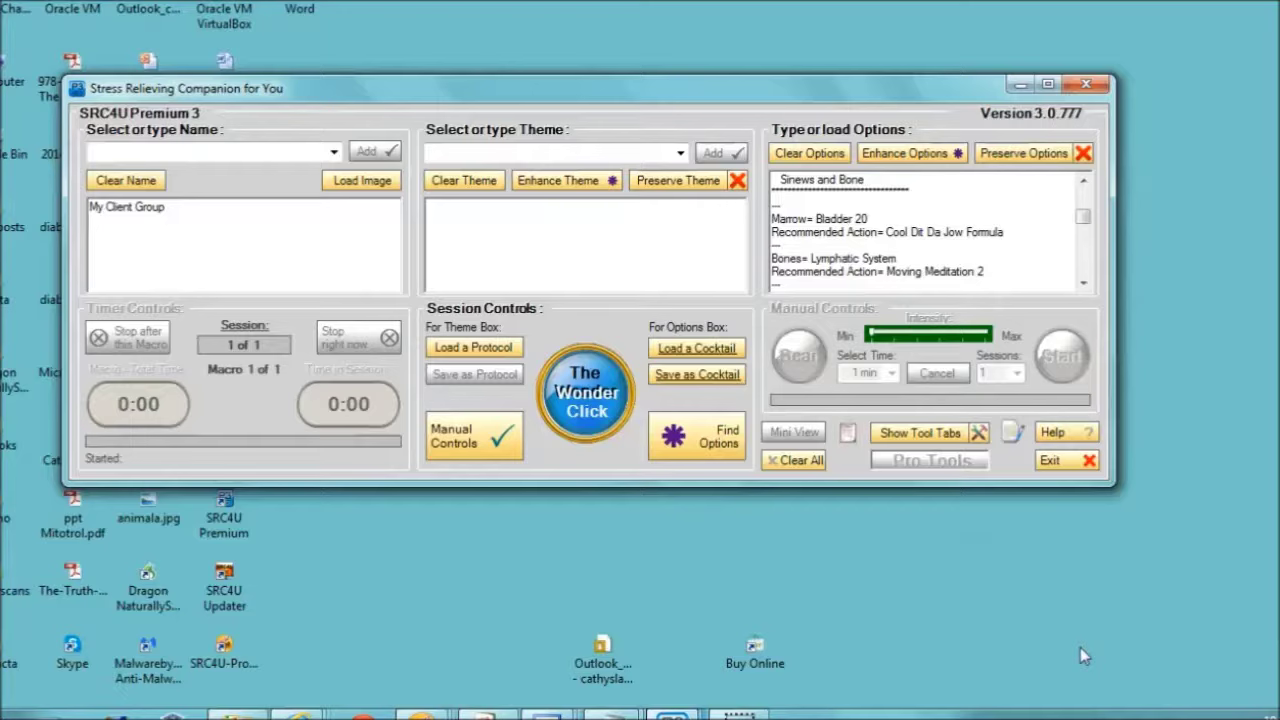
Enable the manual controls, scan My Client Group, and select the High signal boost.
click(462, 440)
click(800, 358)
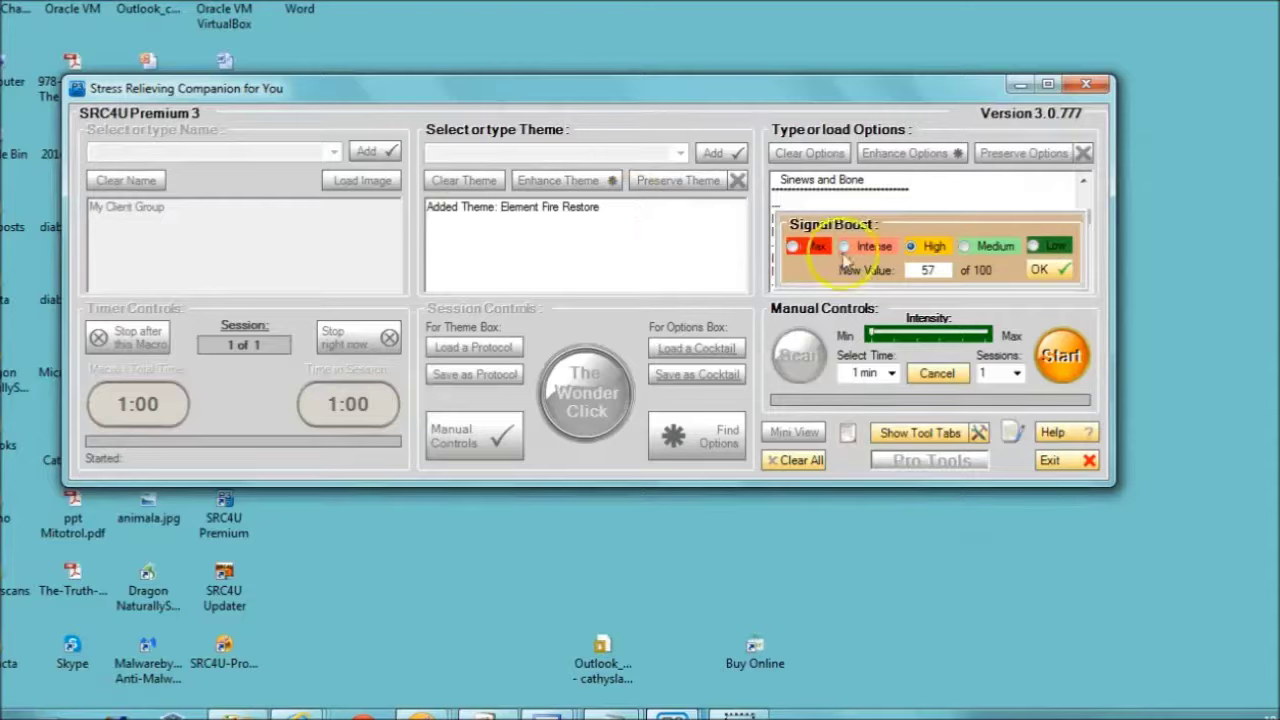
click(925, 250)
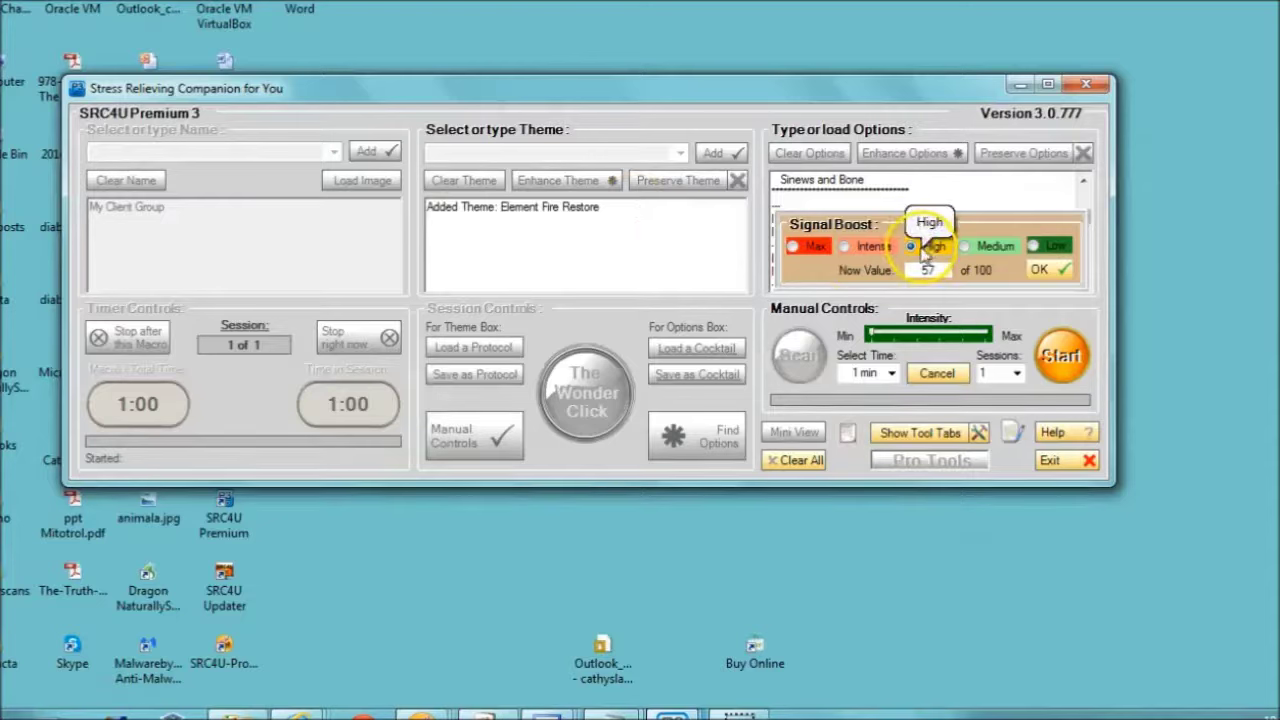
Set the manual run to 3 sessions of 1 hour each and start it for My Client Group.
click(892, 373)
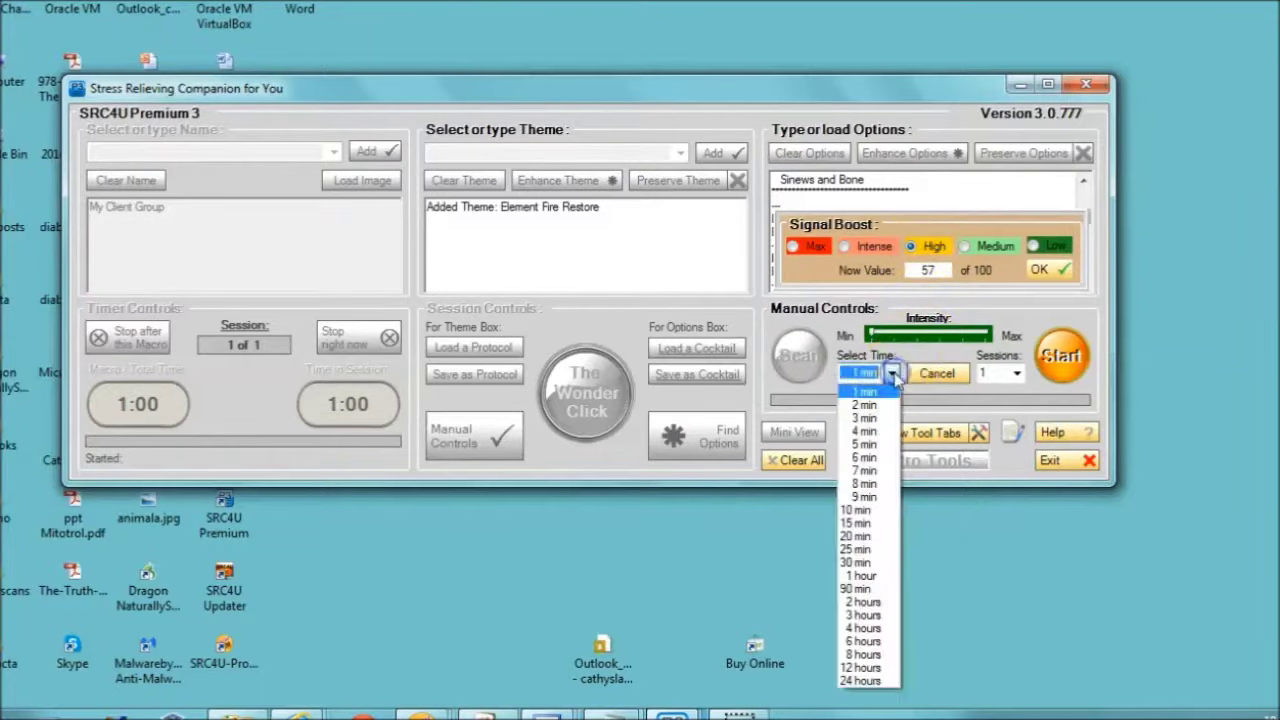
click(870, 565)
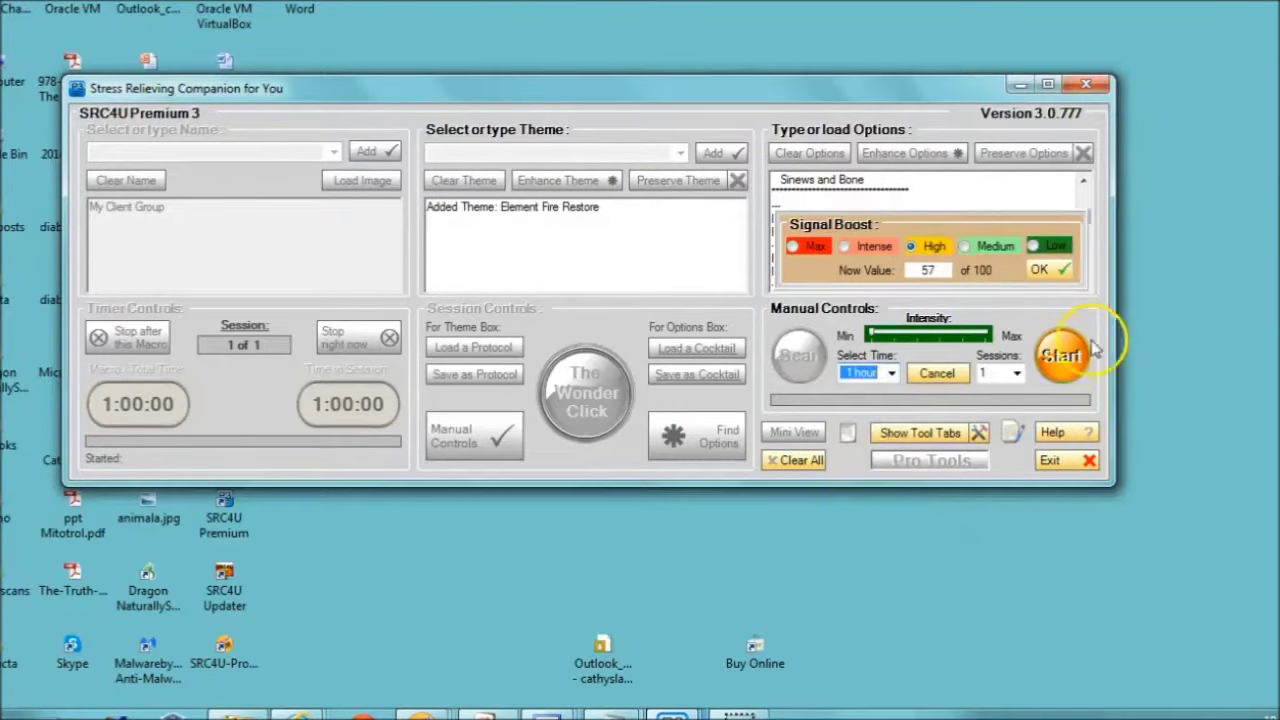
click(1016, 373)
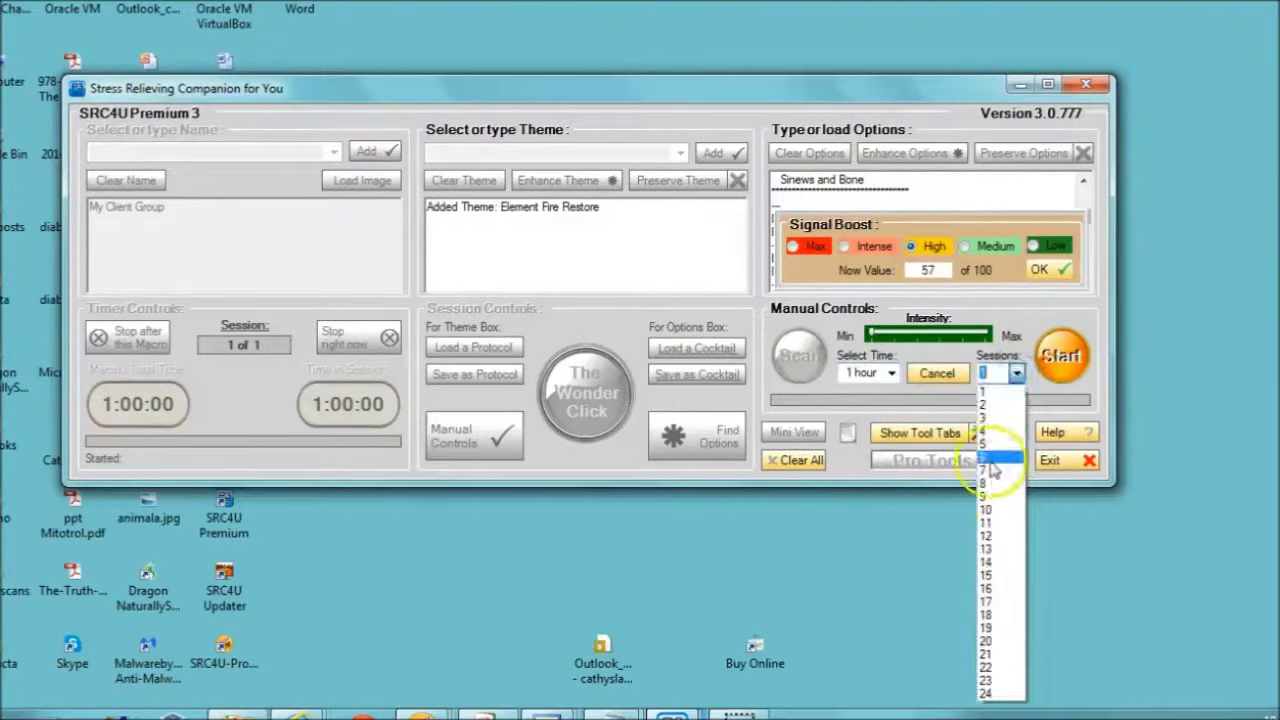
click(988, 417)
click(1063, 356)
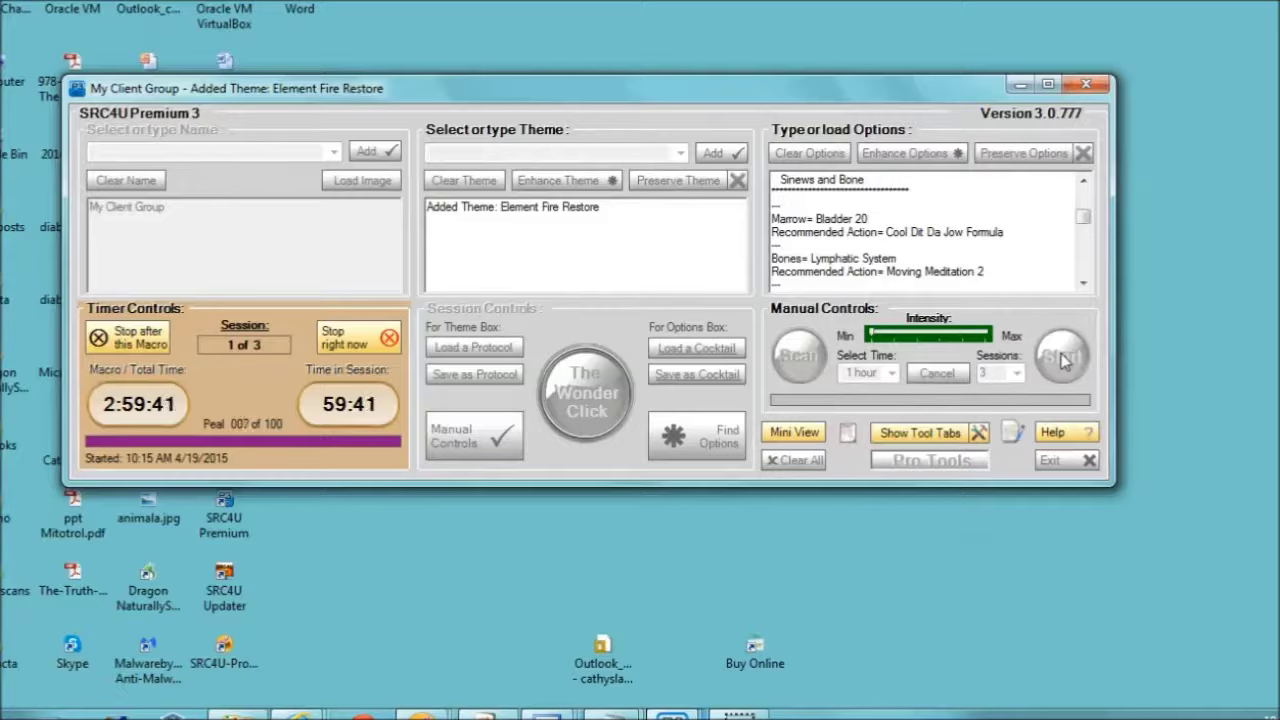
click(1063, 358)
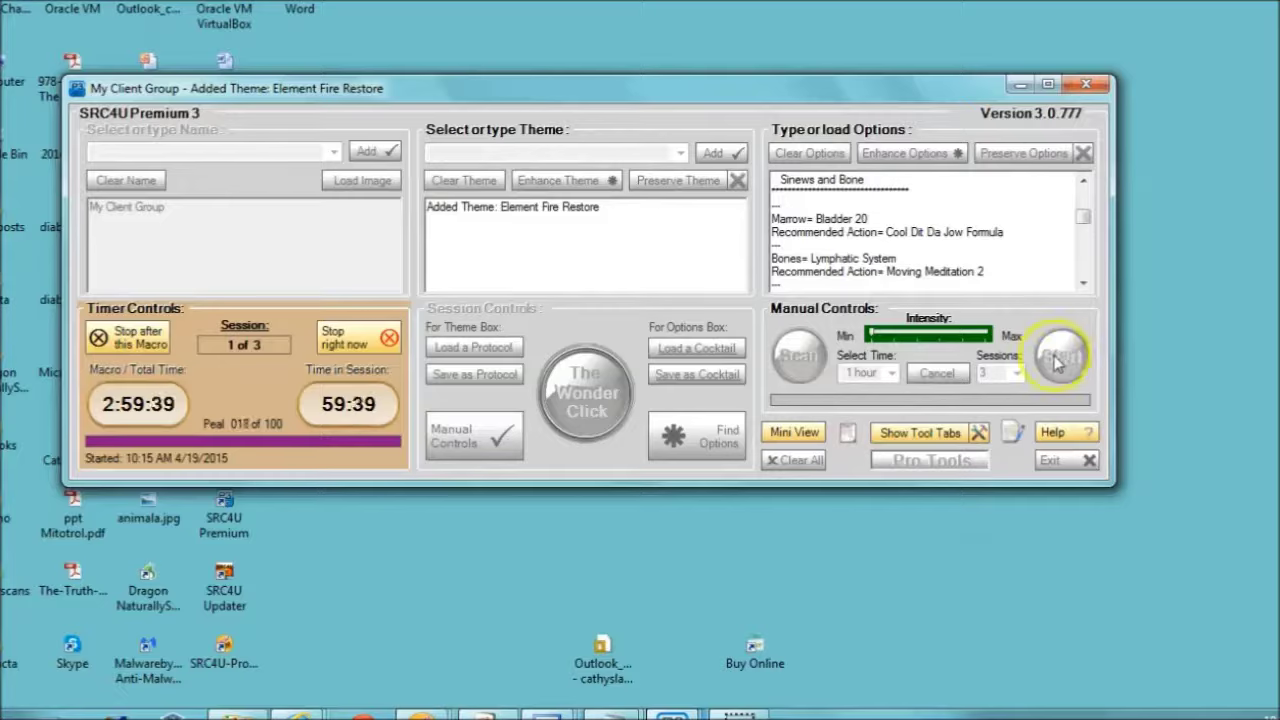
click(613, 398)
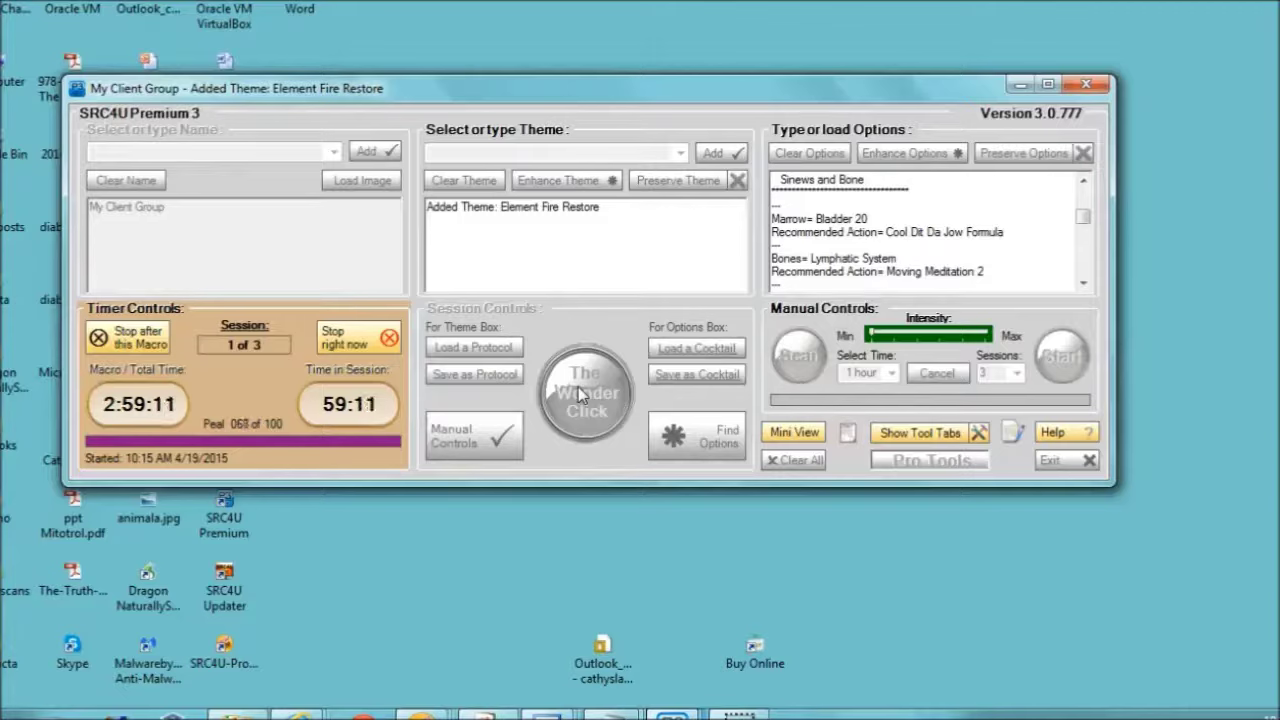
Add (Auto Selection) Intuitive Discernment as the Nei Gong Tool issue and focus on it.
click(920, 433)
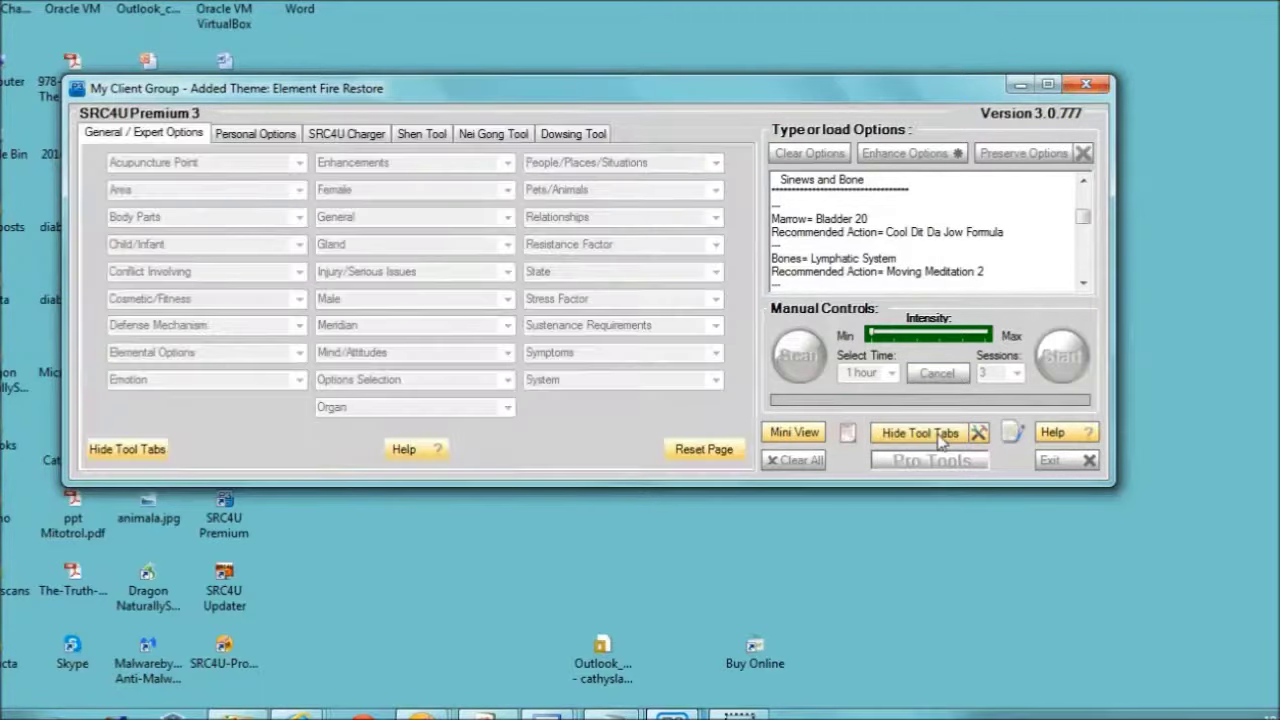
click(506, 134)
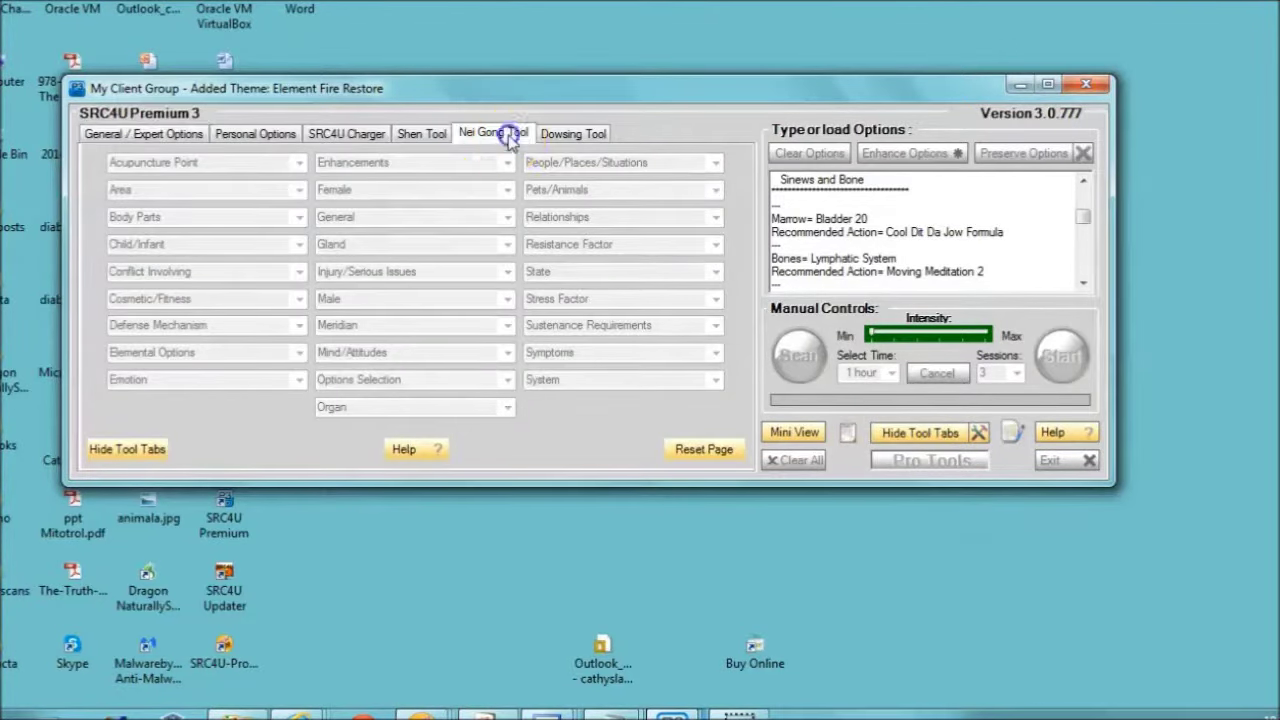
click(569, 175)
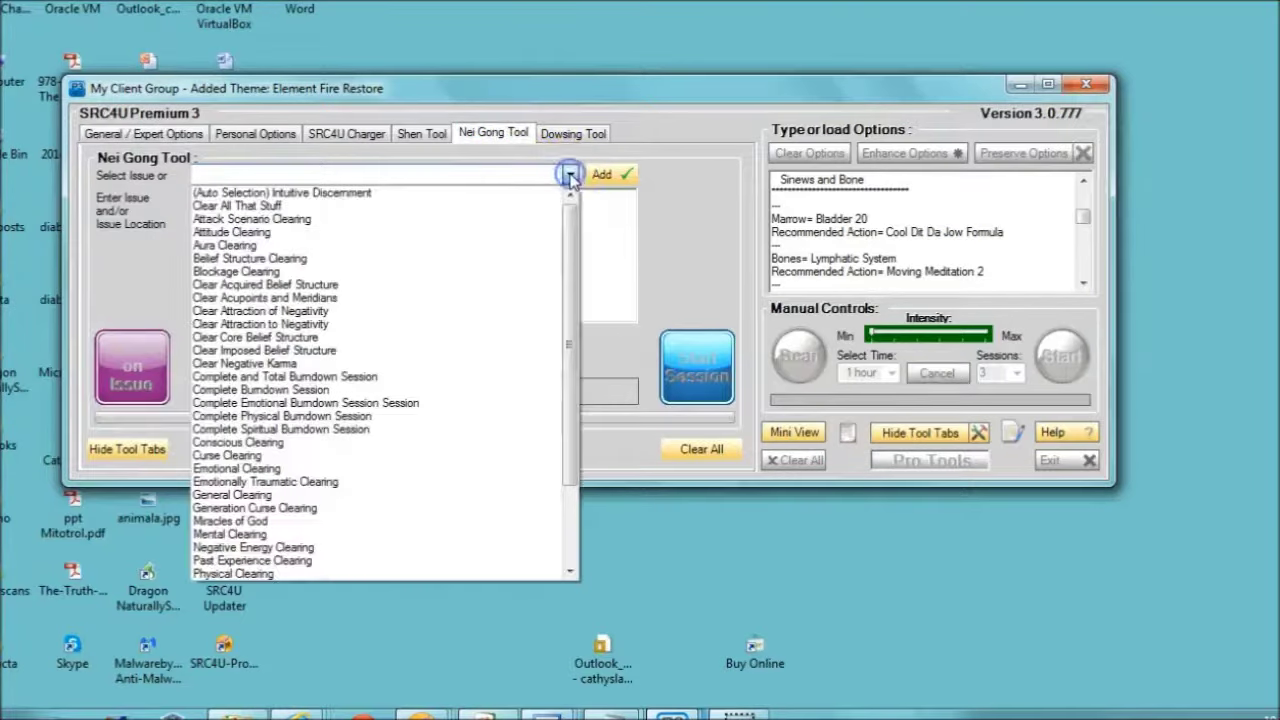
click(551, 193)
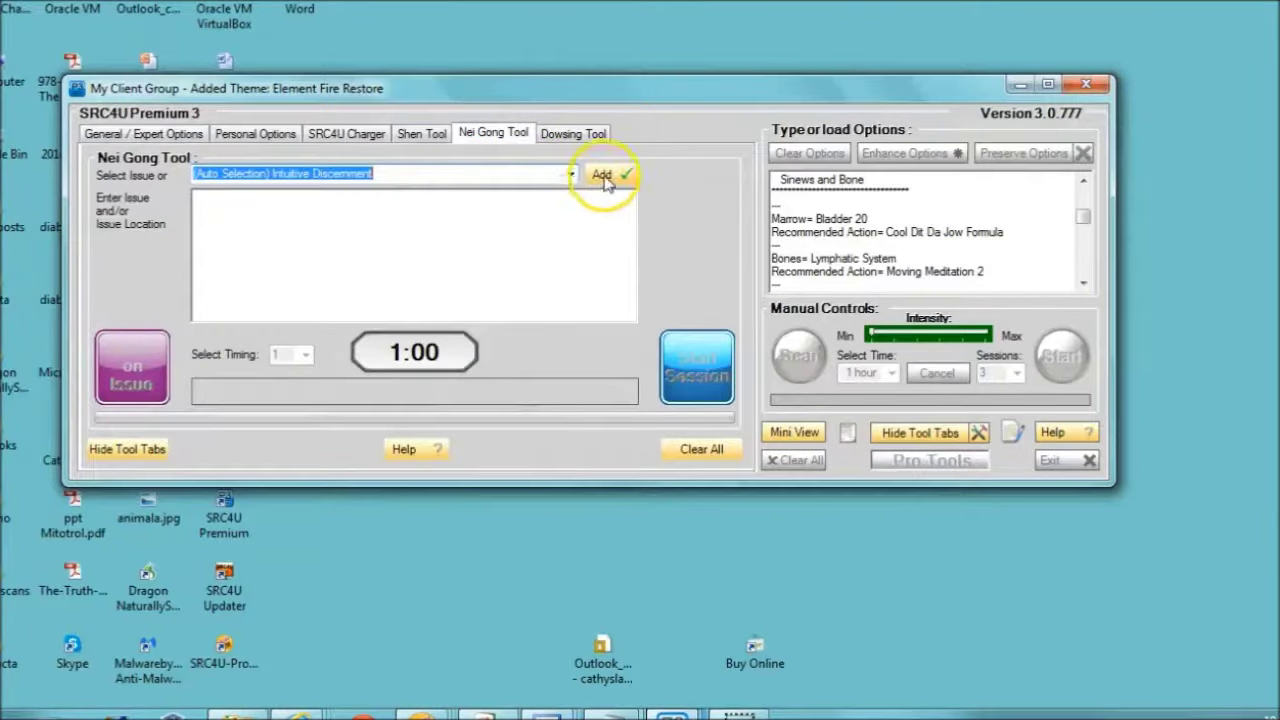
click(603, 177)
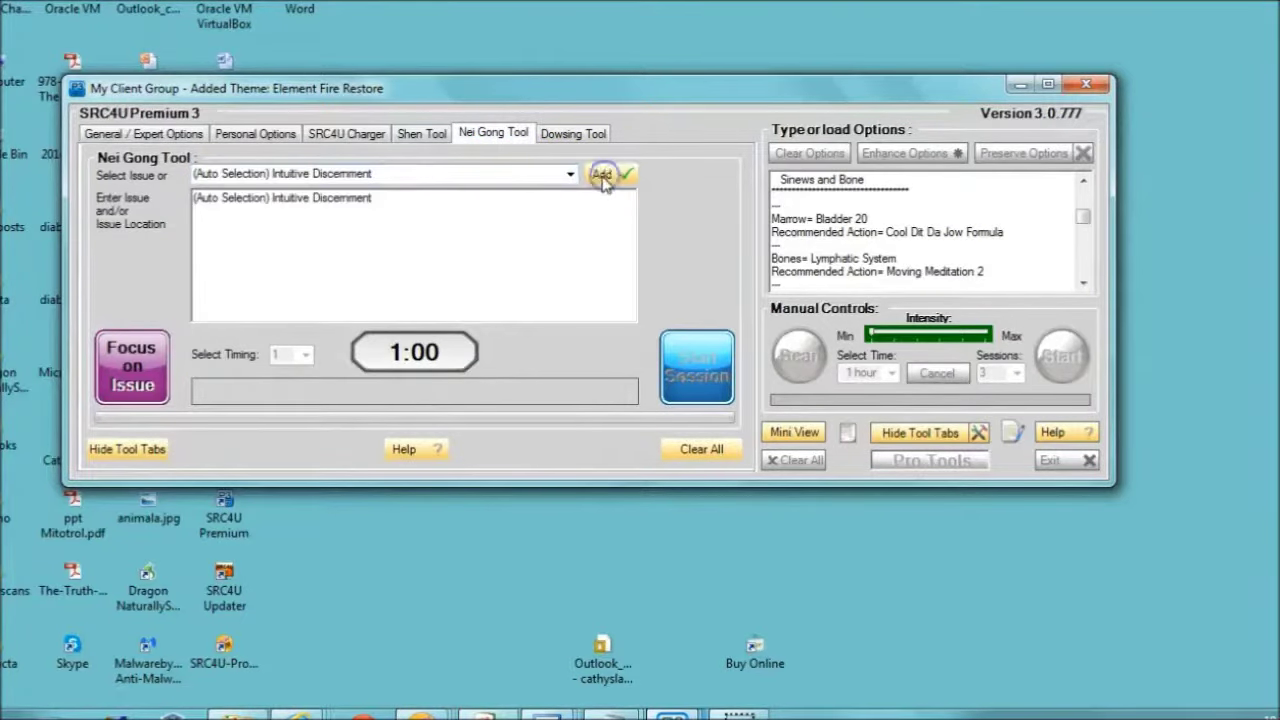
click(138, 365)
In the SRC4U Charger, choose an object as the charge target and name it "all food and water consumed".
click(319, 135)
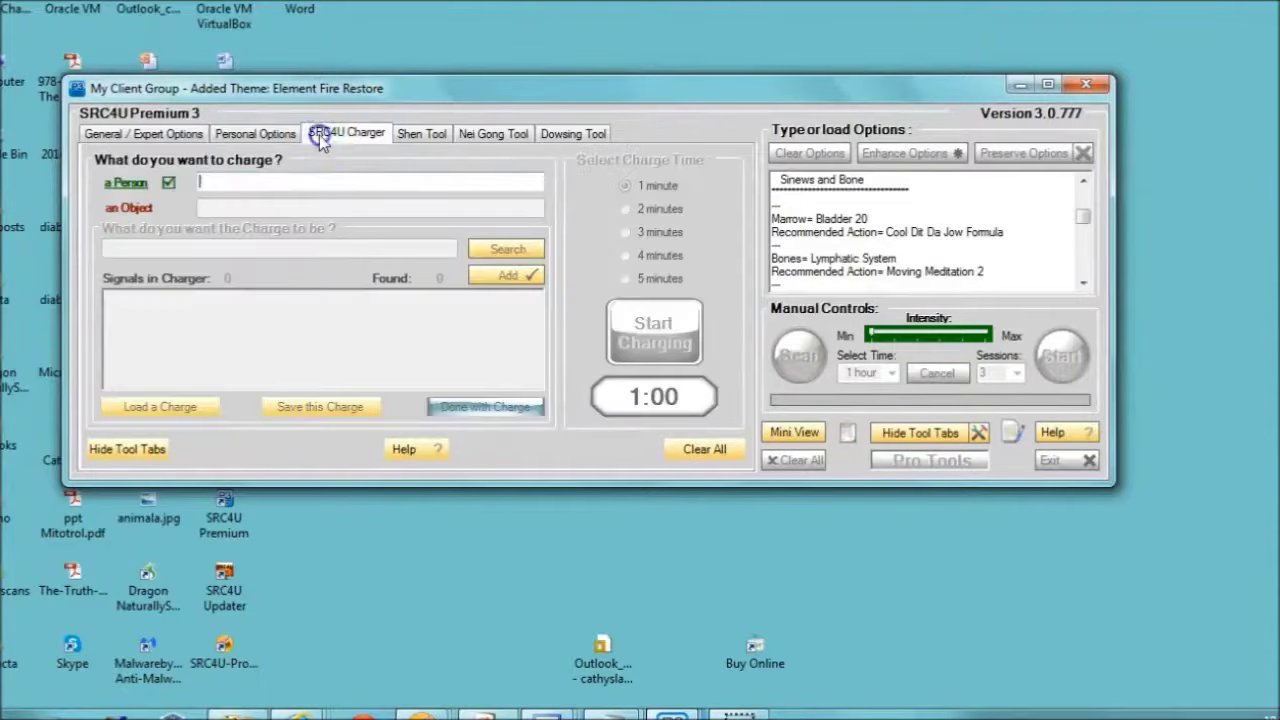
click(166, 208)
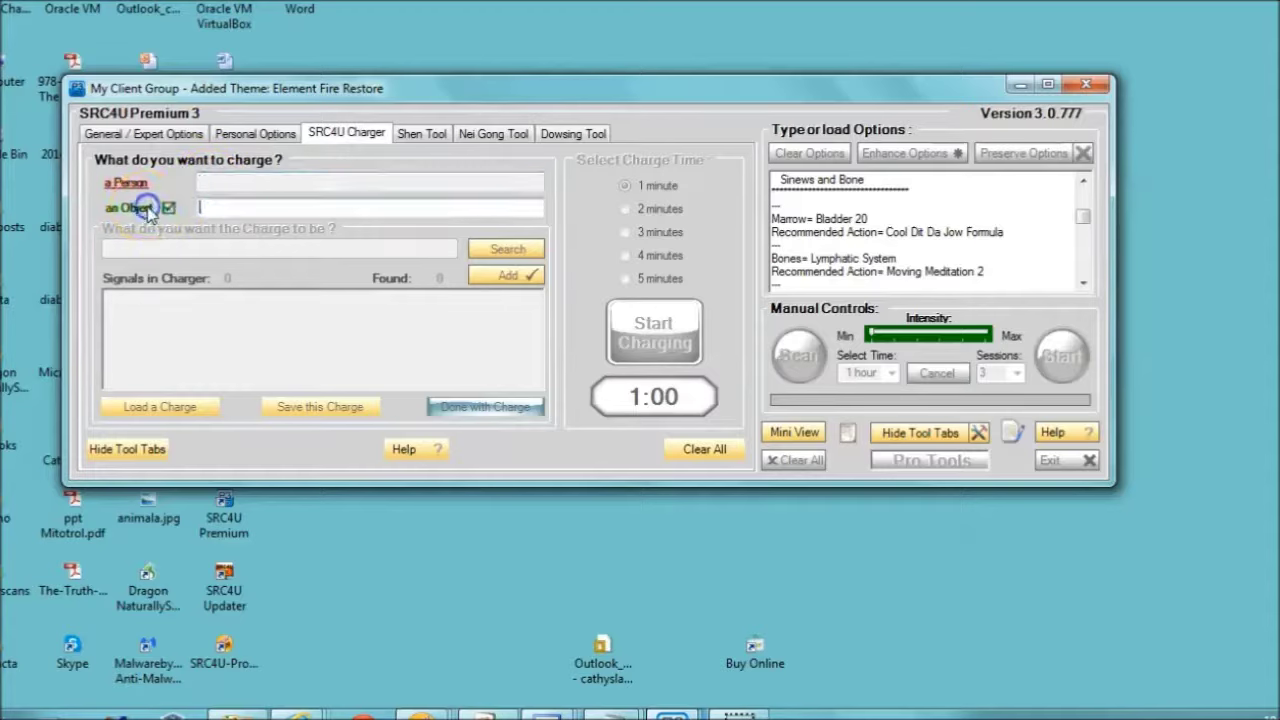
text(al)
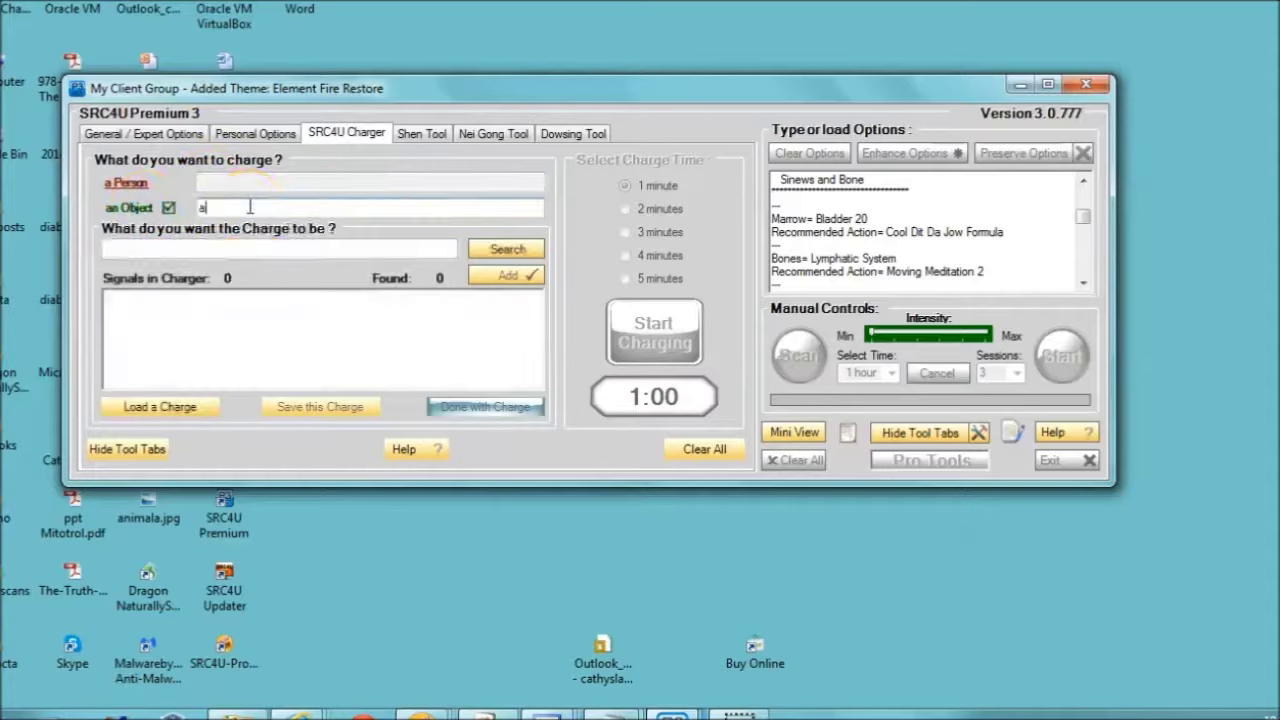
text(l food an)
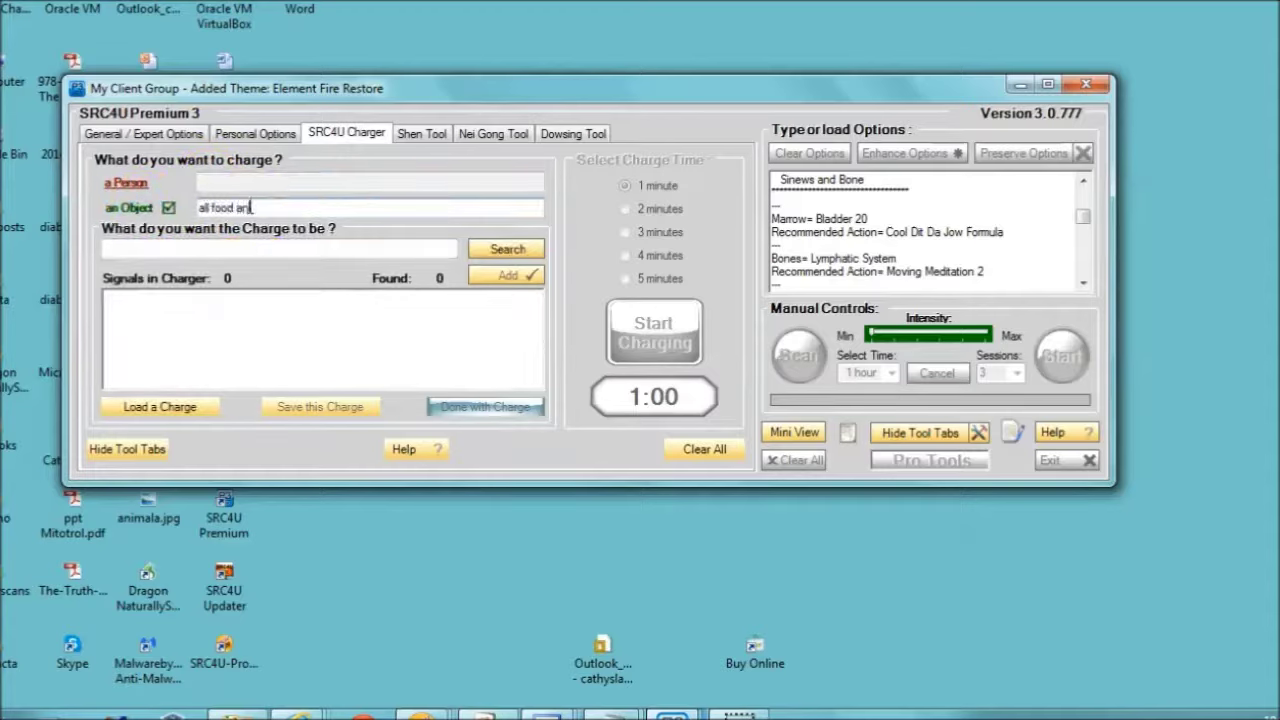
text(d water consumed)
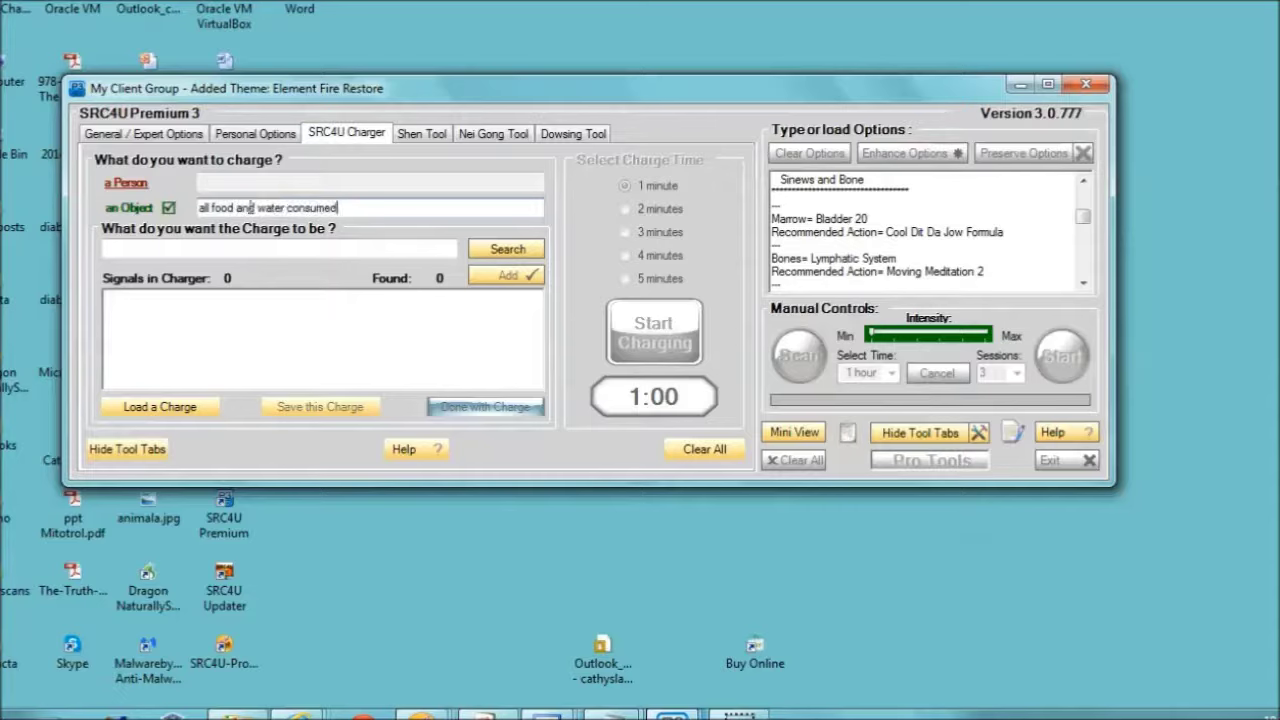
Search the charger signals for "528 hz" and add them to the charge.
click(190, 246)
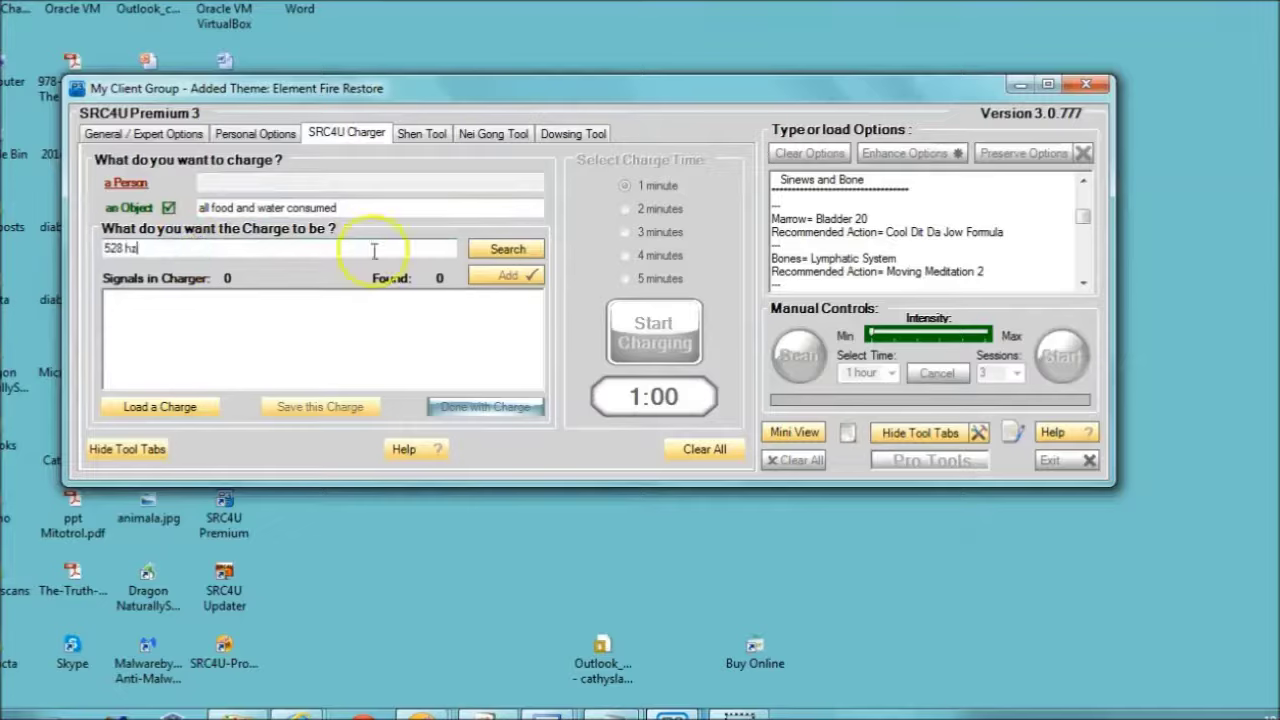
click(493, 252)
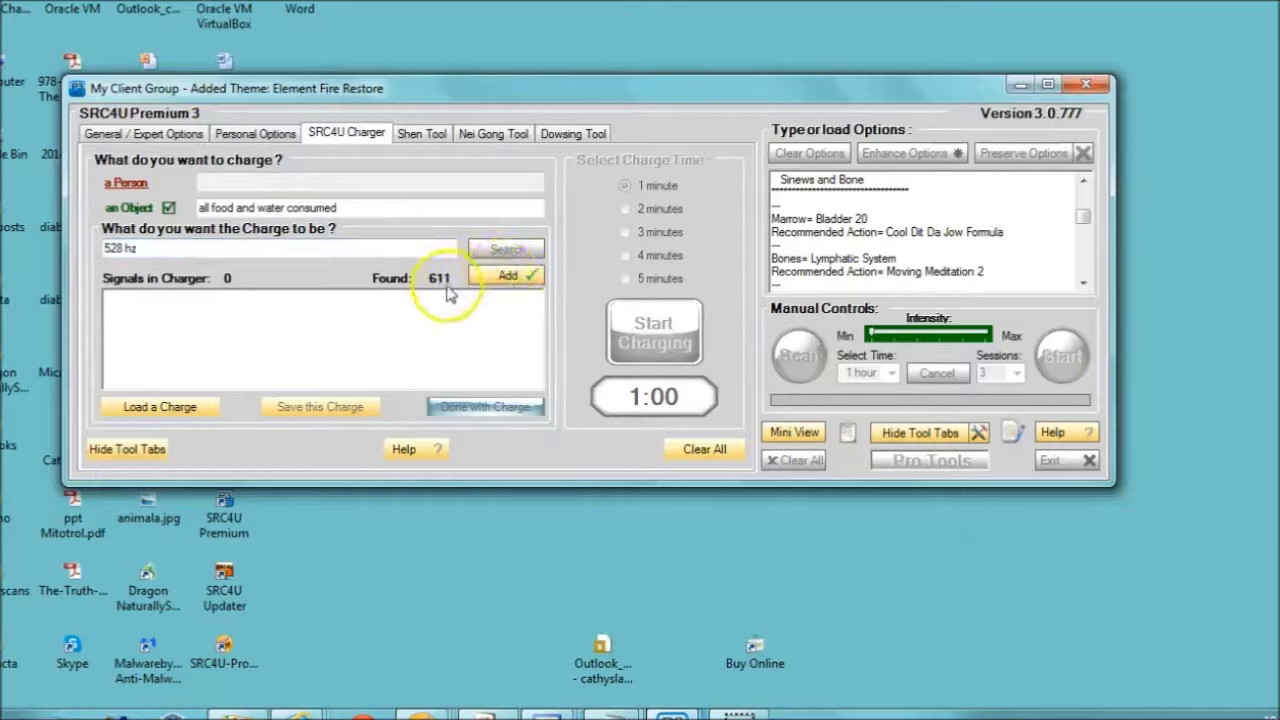
click(505, 277)
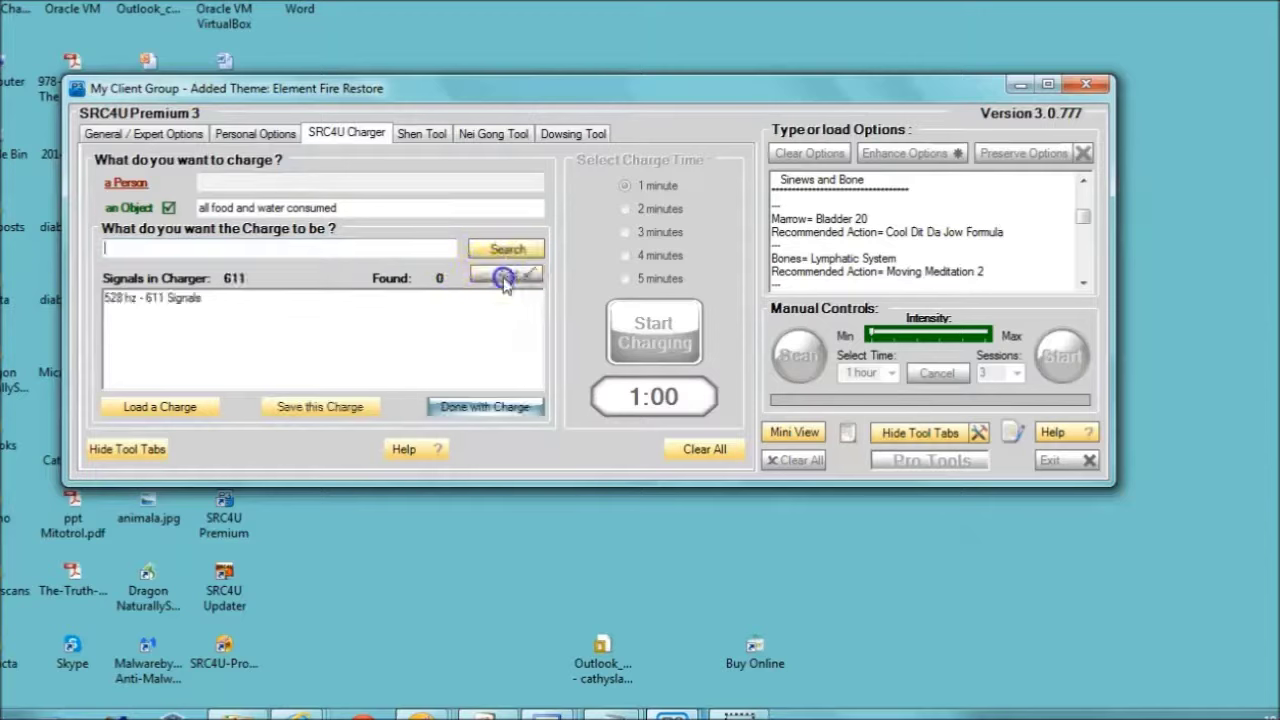
Finalize the charge contents, set the charge time to 5 minutes, and start charging.
click(490, 407)
click(630, 279)
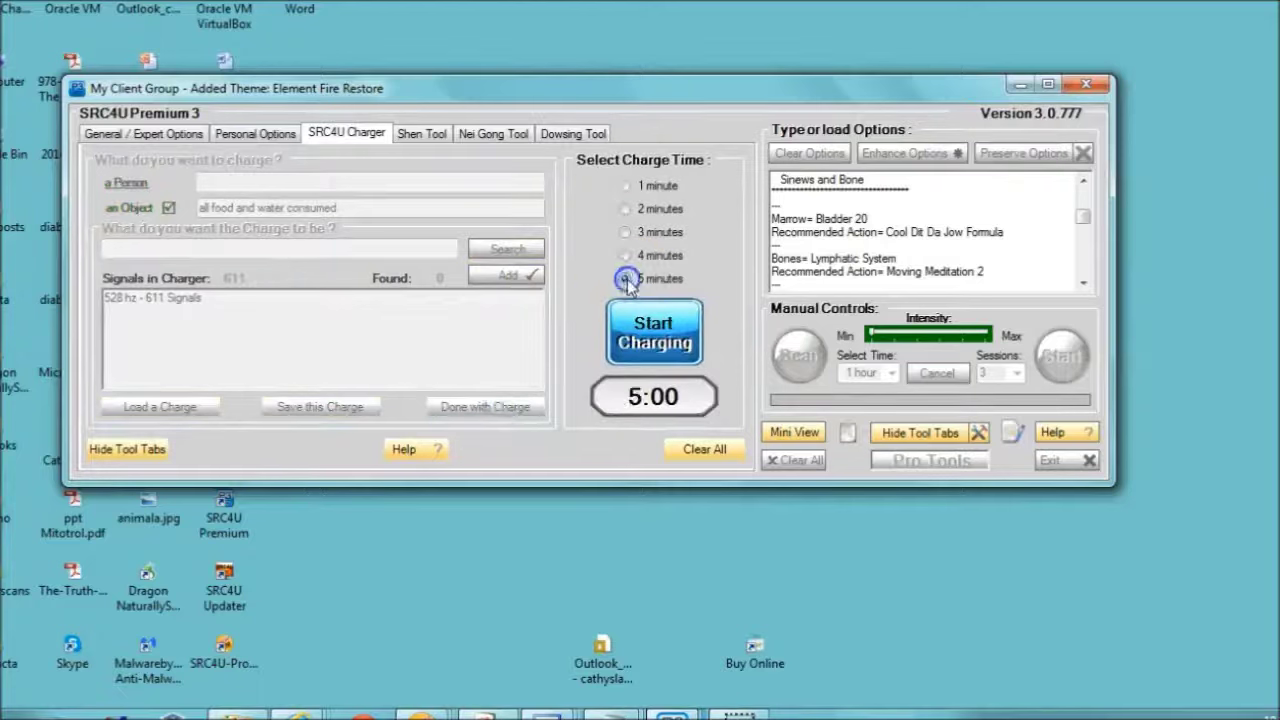
click(653, 330)
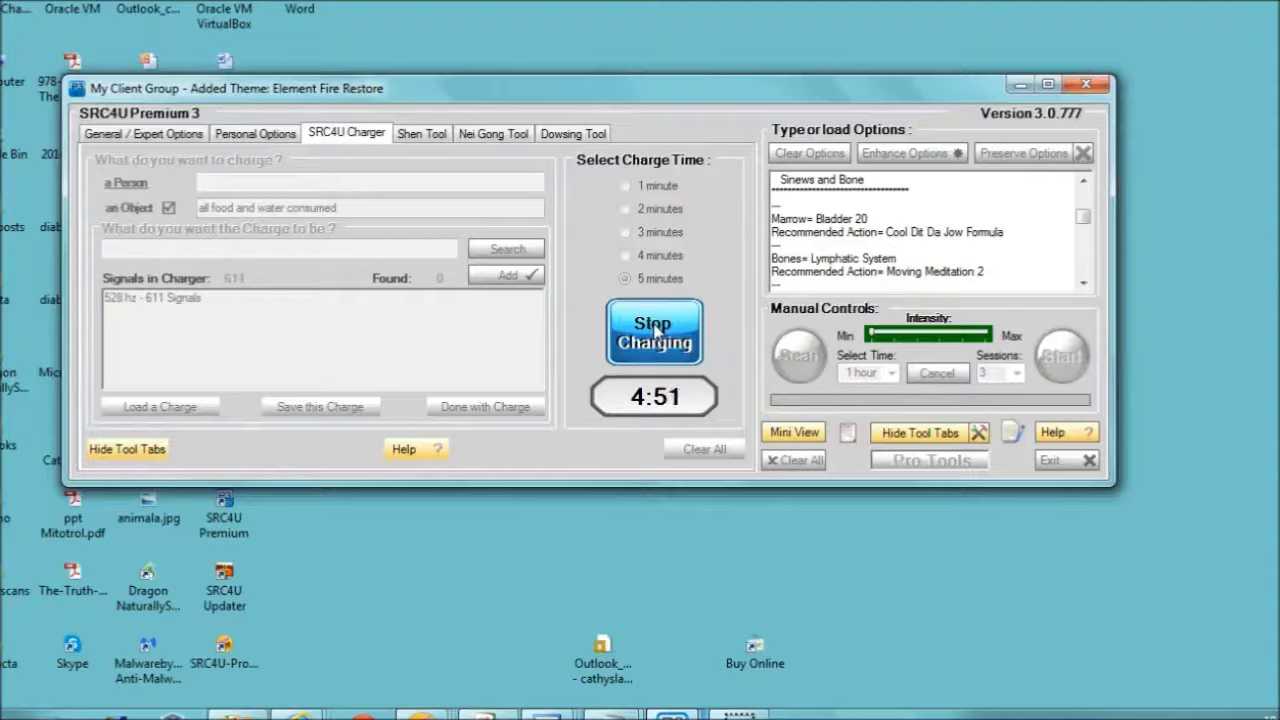
Add (Auto Selection) Intuitive Discernment as the issue in the Shen Tool.
click(432, 138)
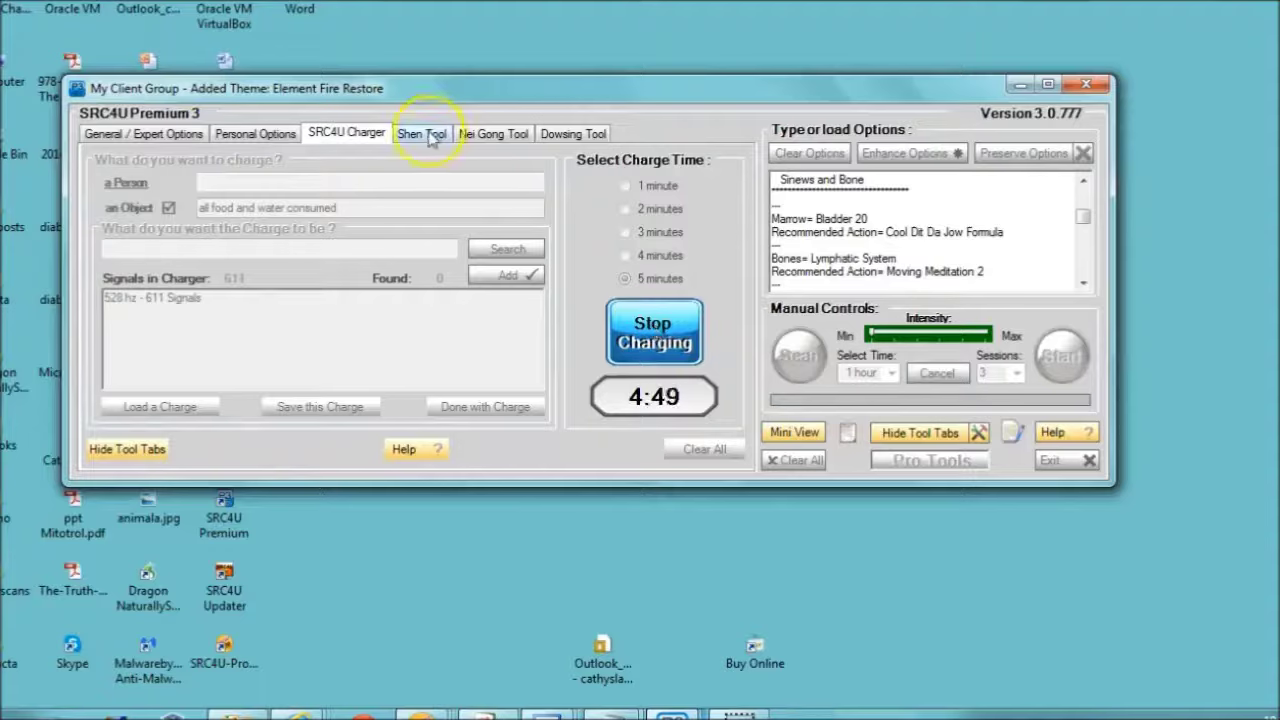
click(445, 178)
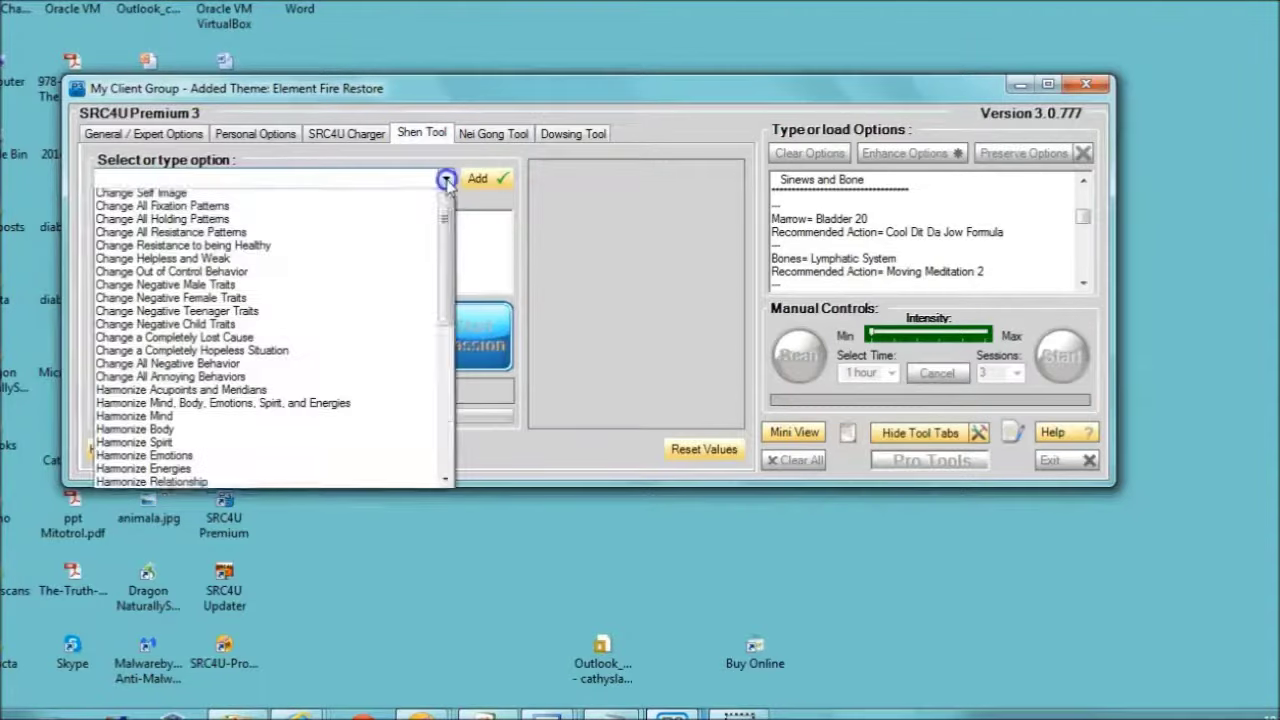
click(426, 197)
click(483, 179)
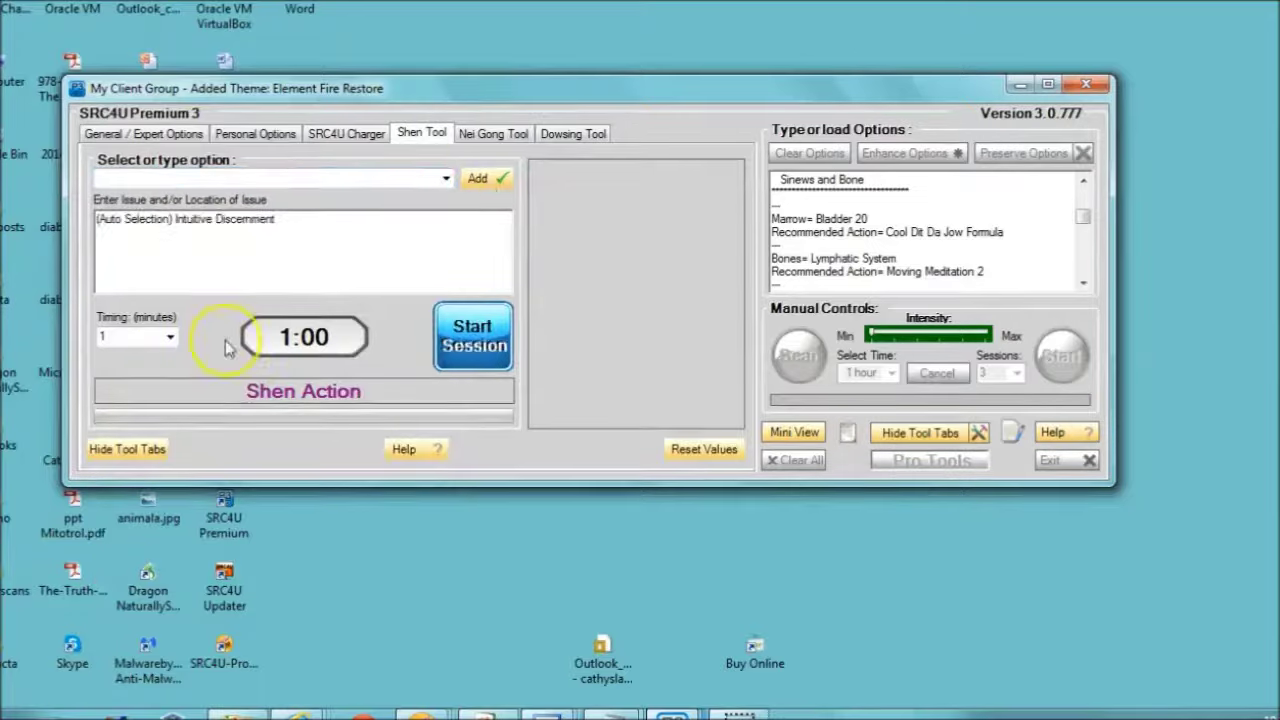
Set the Shen Tool timing to 1200 minutes and start its session.
click(172, 339)
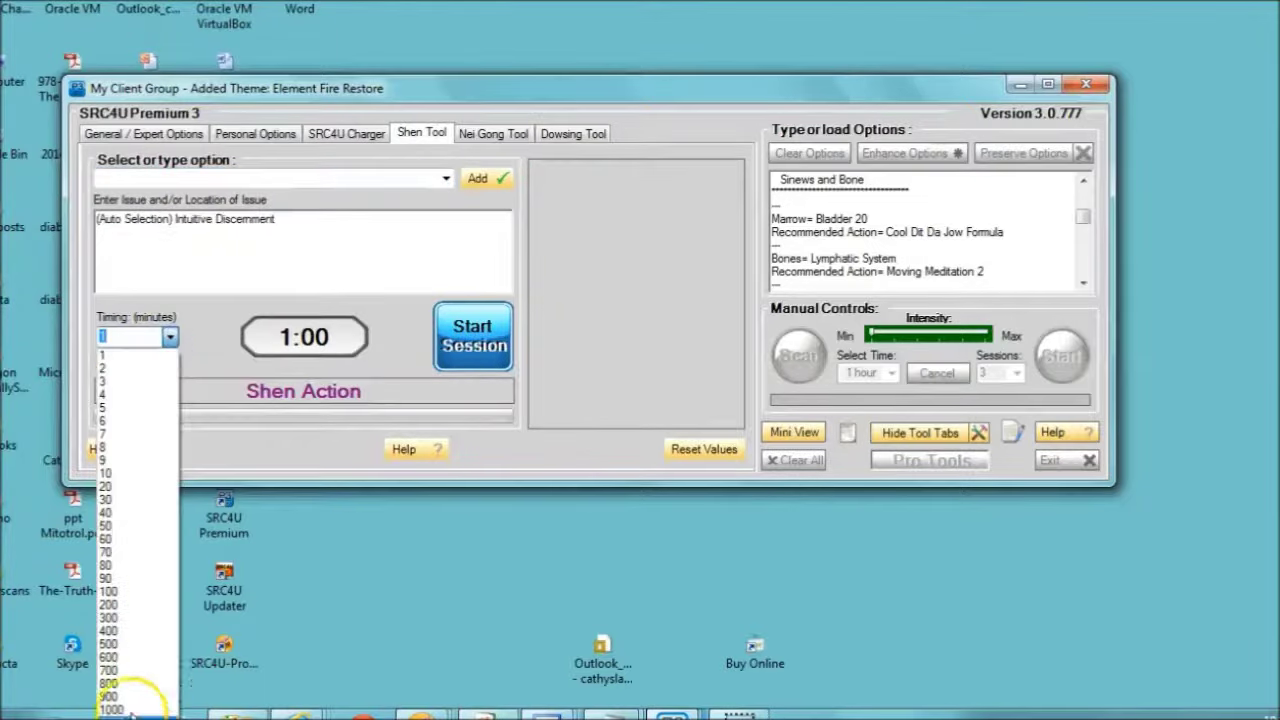
click(110, 716)
click(455, 350)
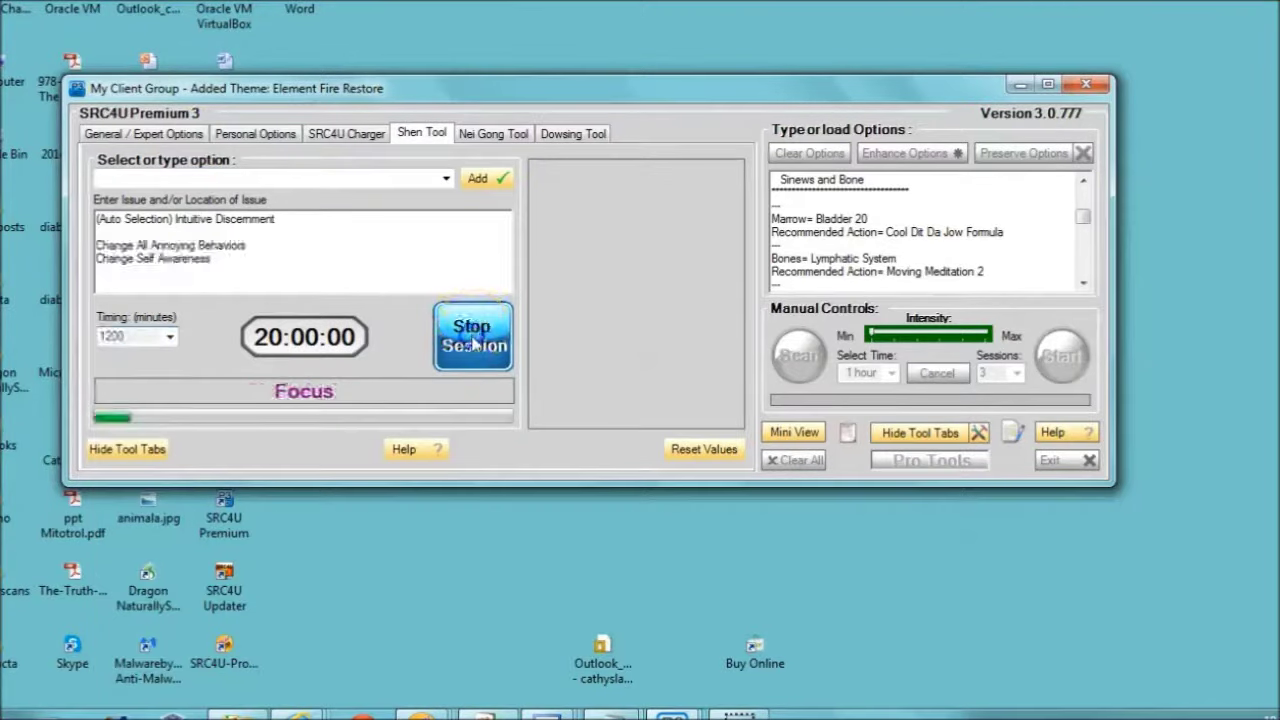
click(263, 246)
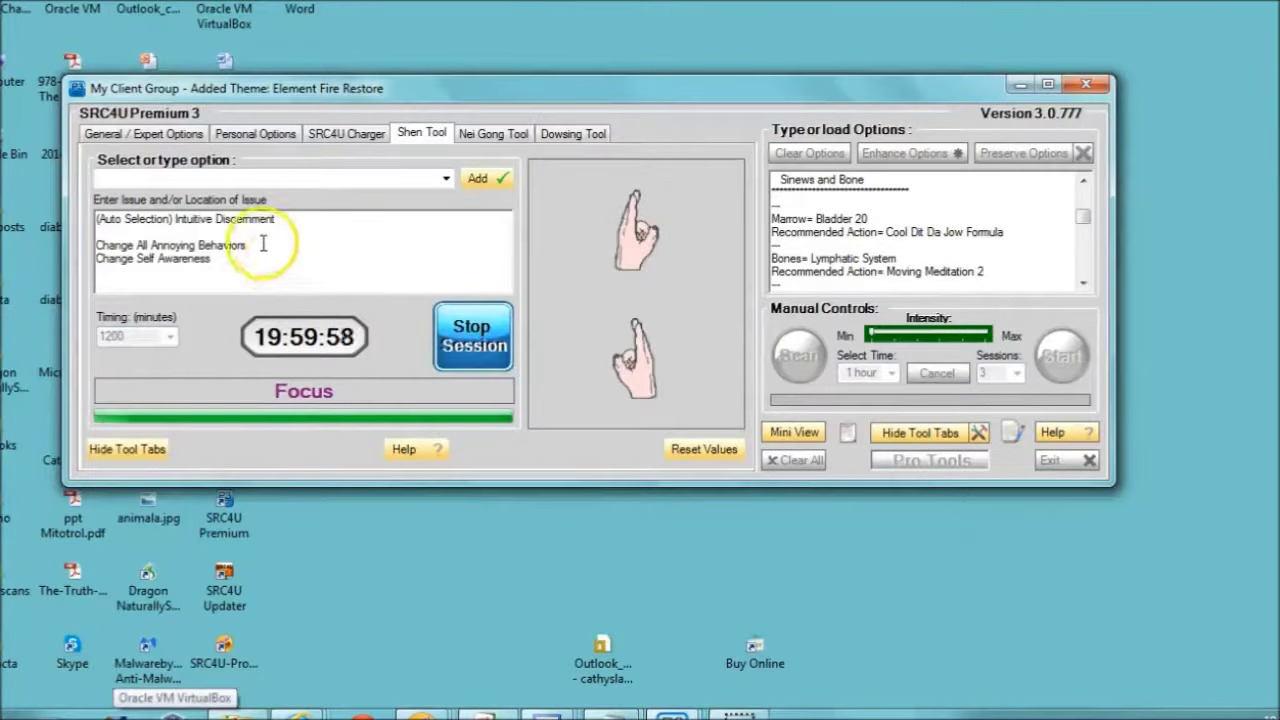
Start the Nei Gong Tool session with a timing of 600 and return to the main session view.
click(495, 134)
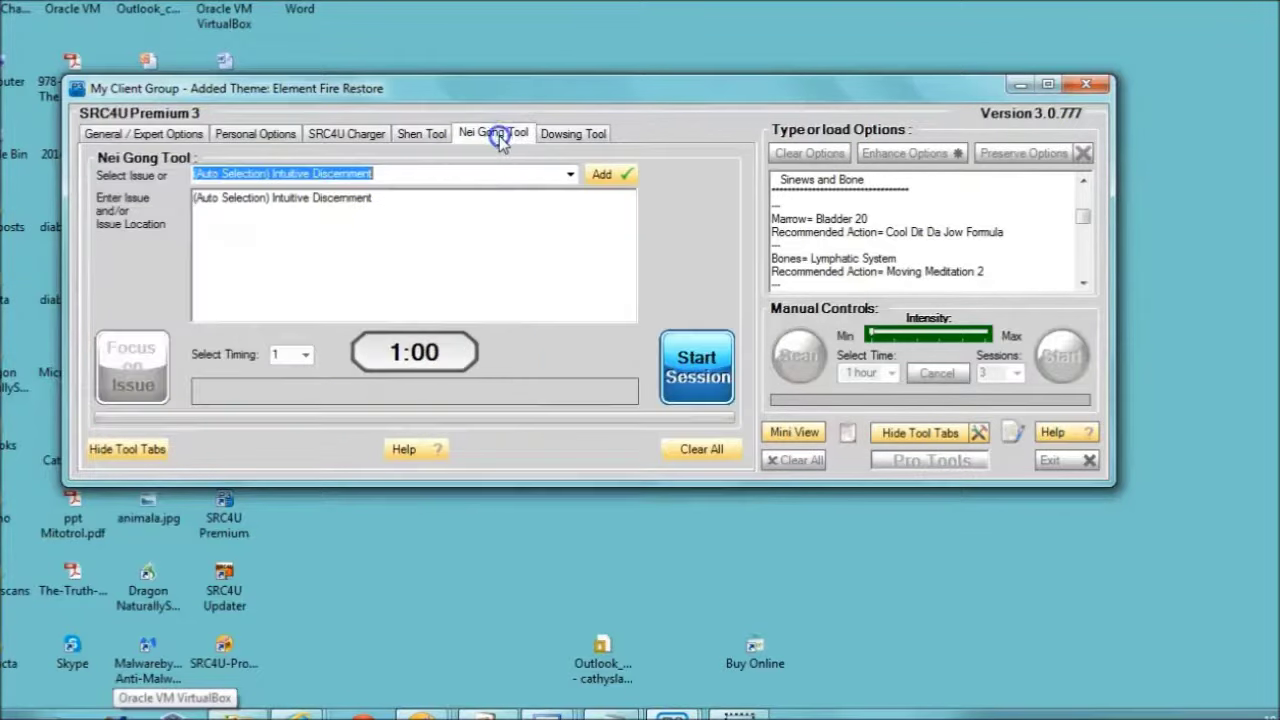
click(306, 355)
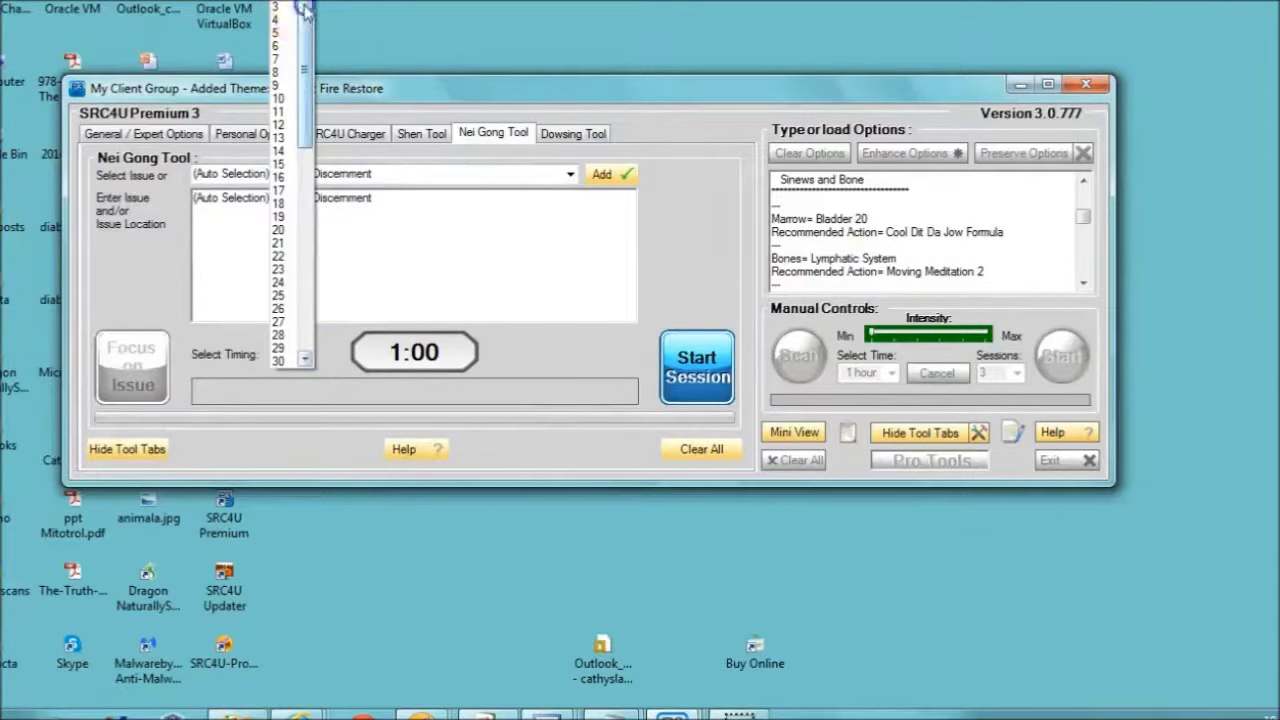
scroll(292, 232, down, 10)
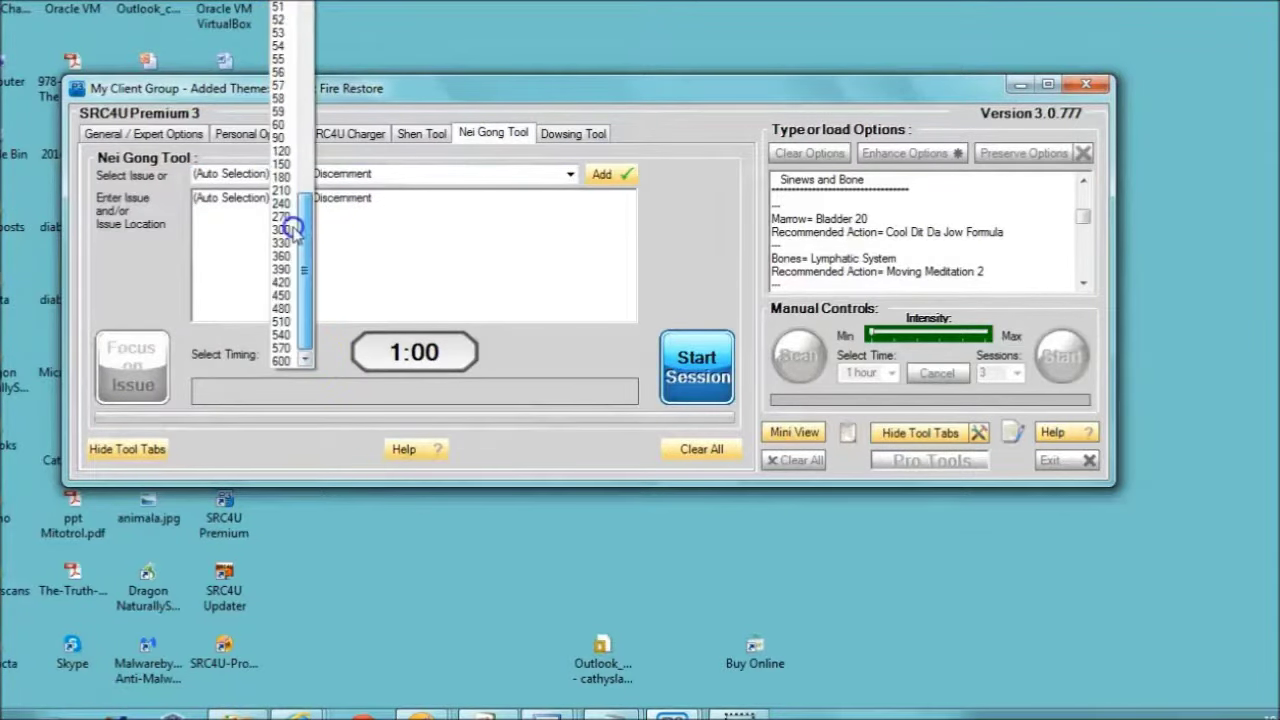
click(284, 359)
click(692, 366)
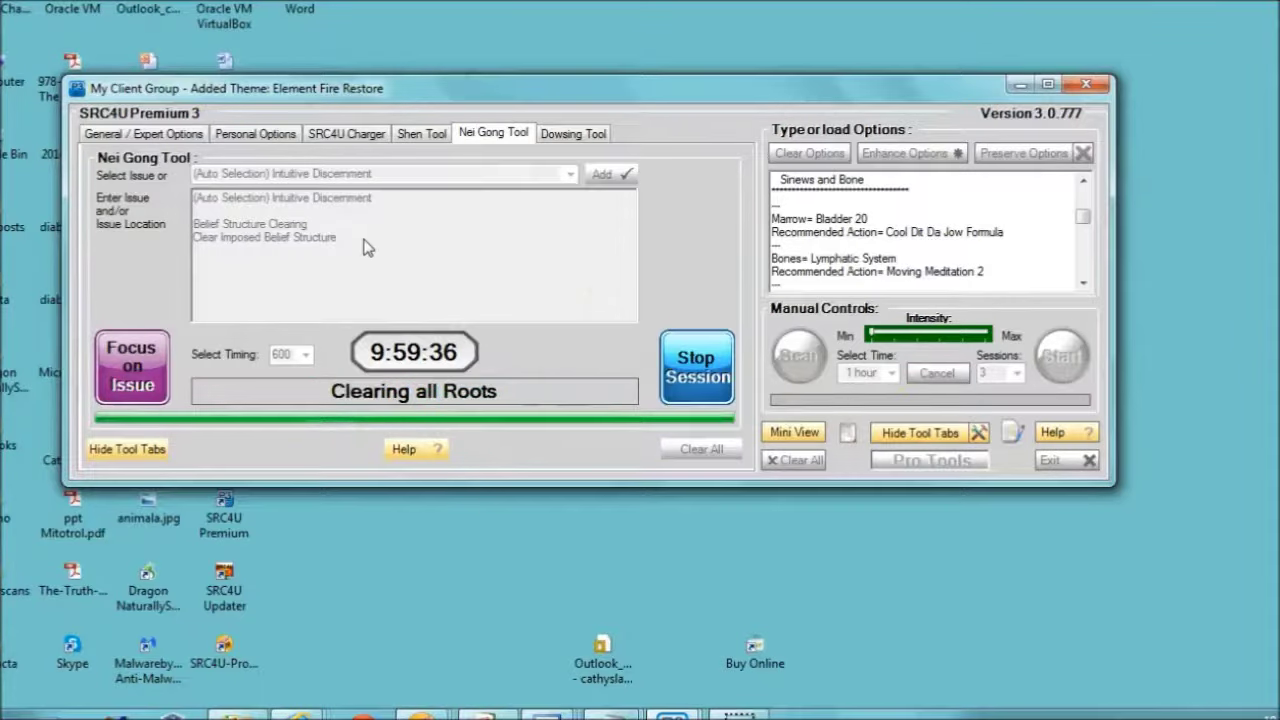
click(942, 436)
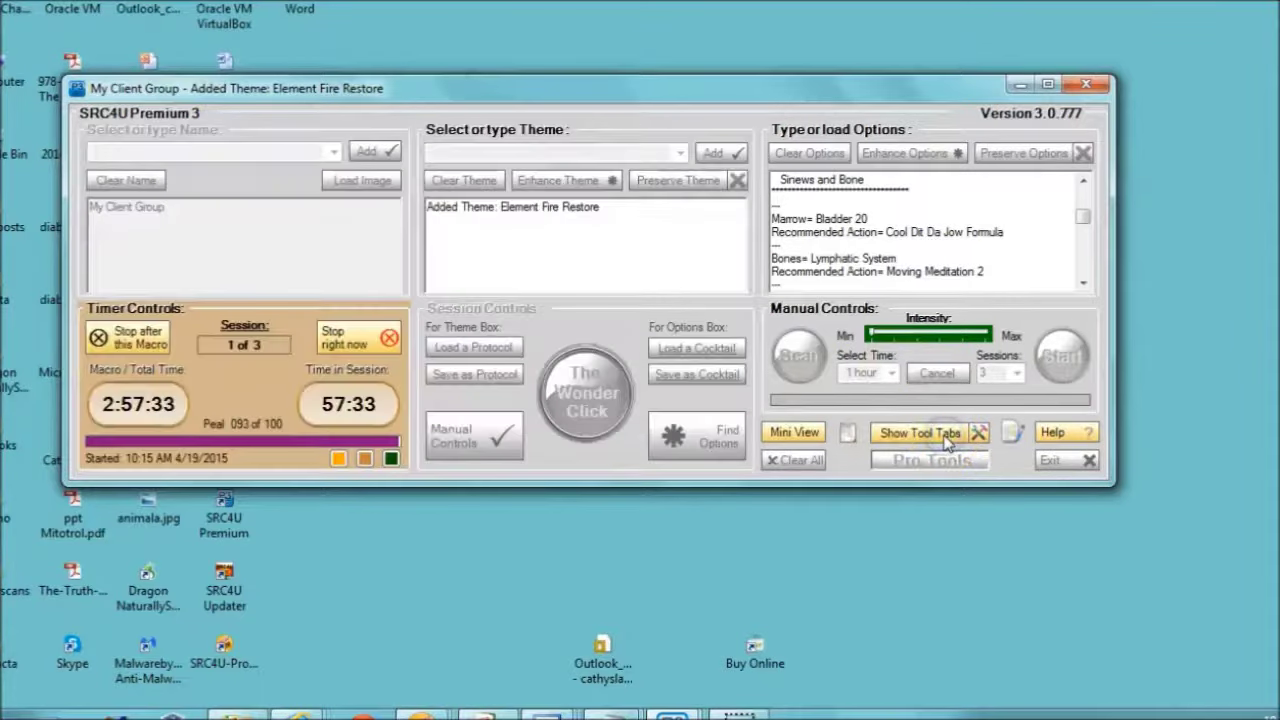